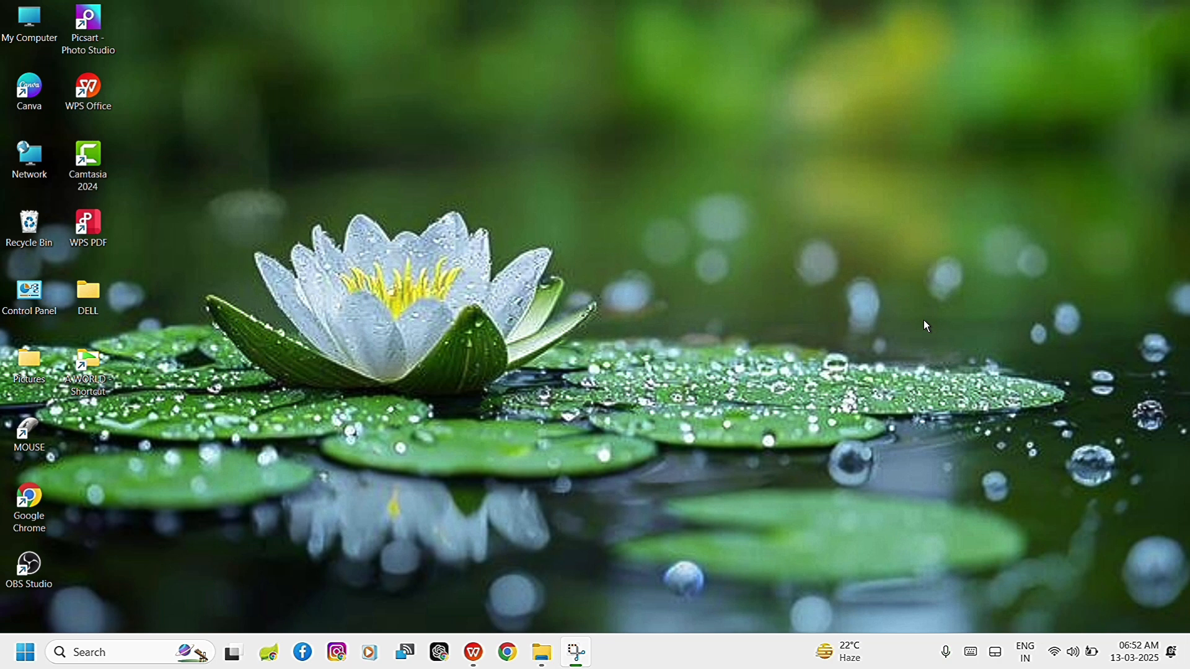
Open the Start page of the desktop's Personalization settings and check the current Start menu layout.
right_click(537, 226)
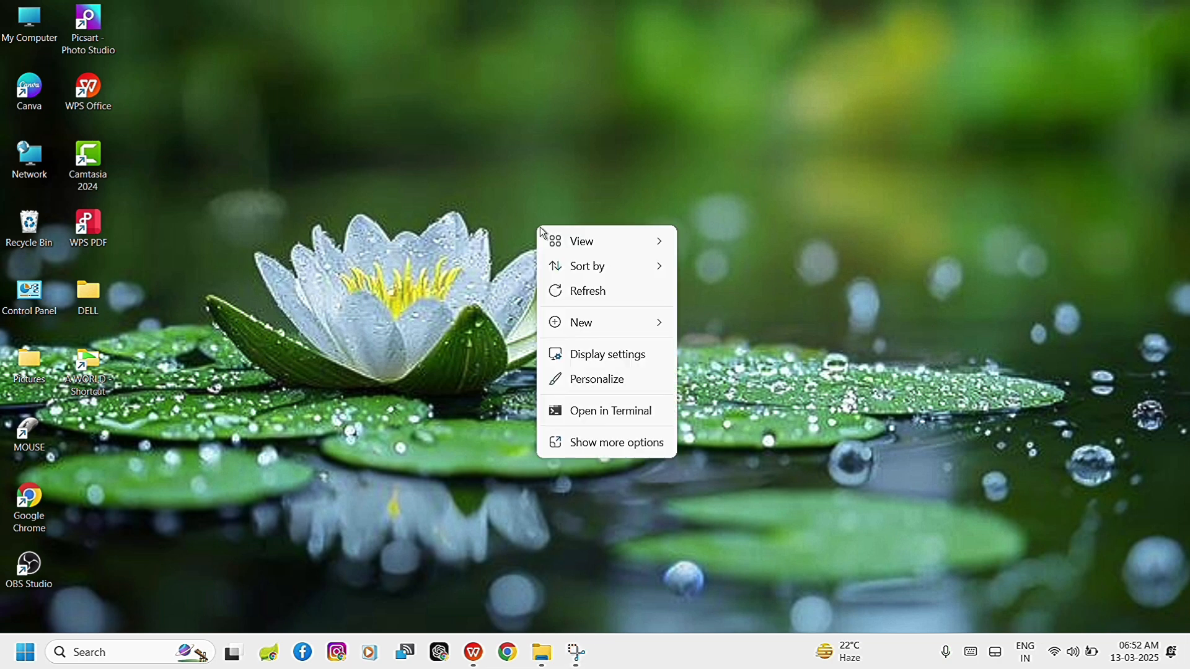
left_click(614, 380)
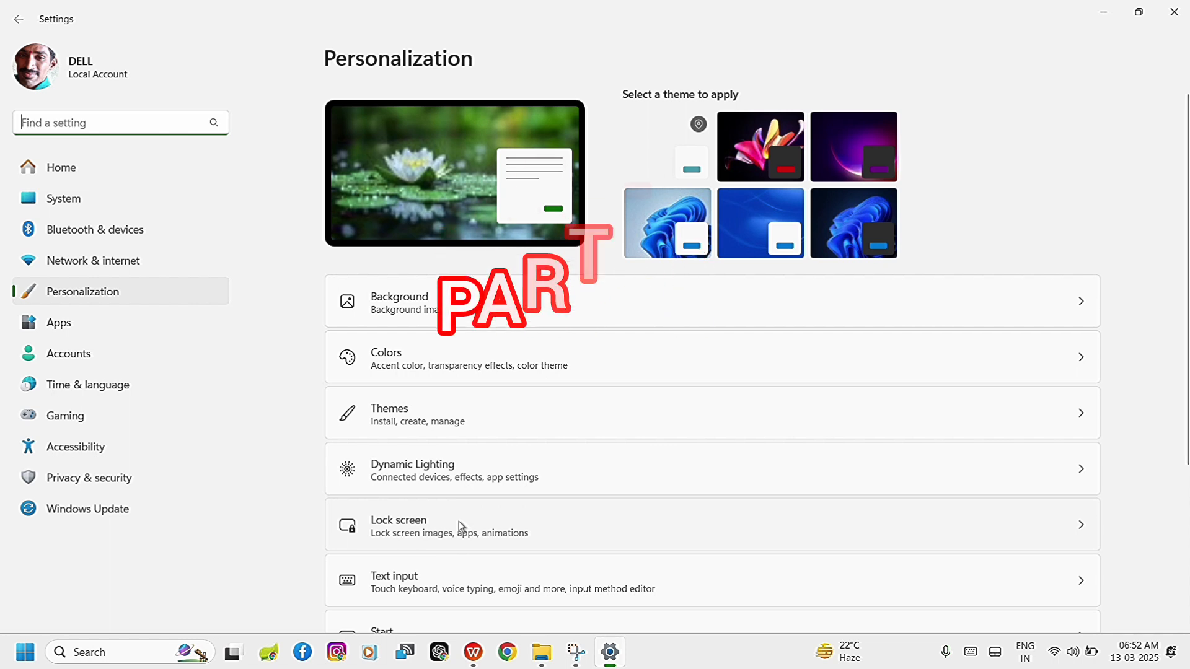
scroll(461, 524, "down", 3)
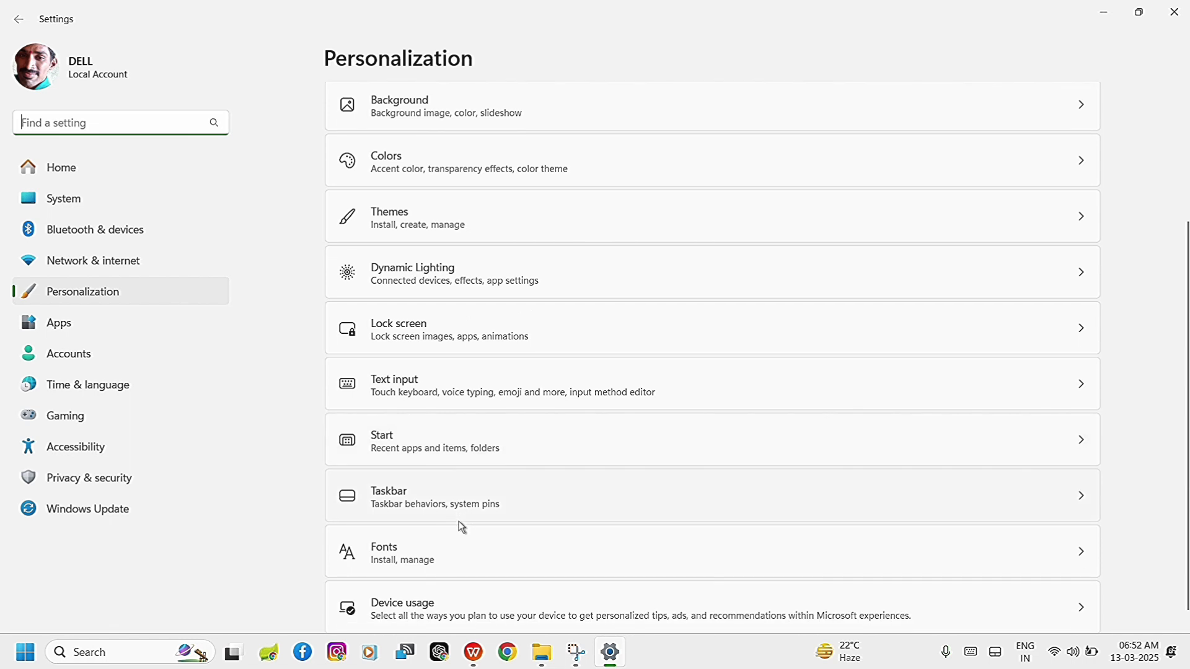
left_click(424, 446)
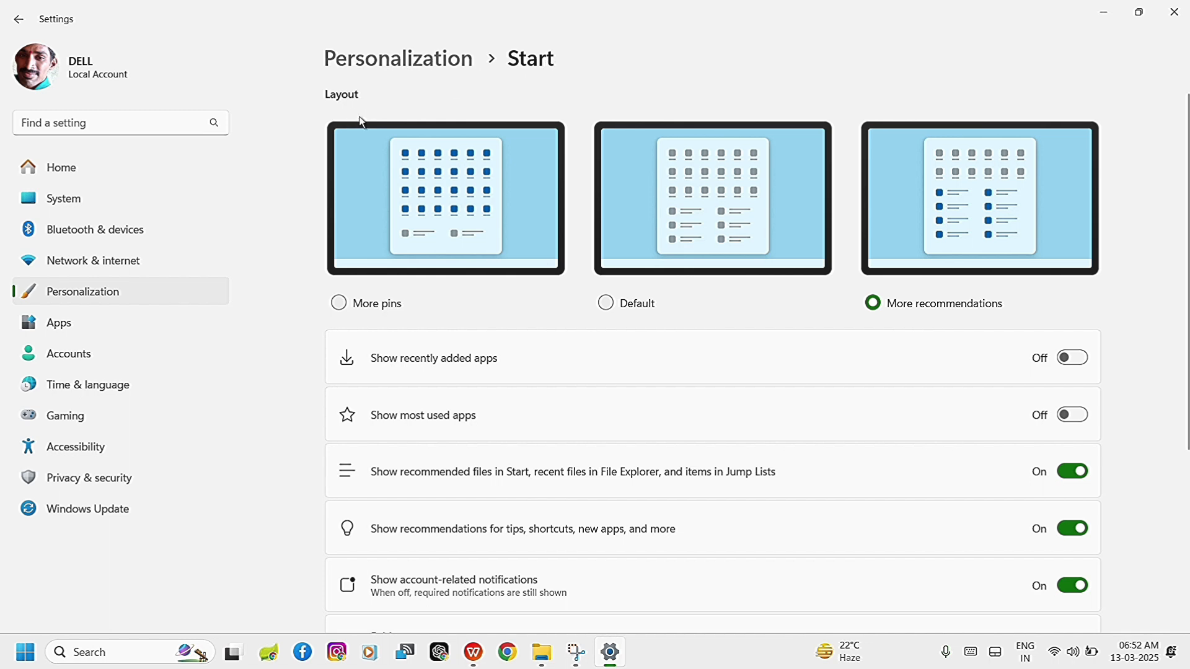
left_click(27, 661)
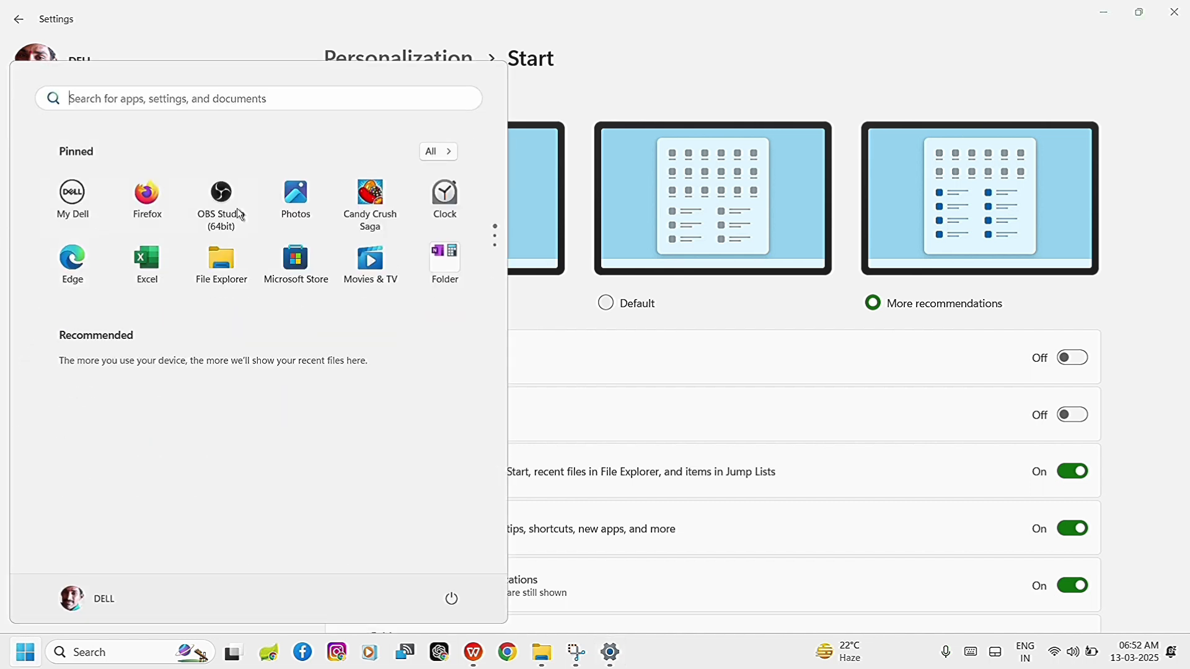
left_click(828, 83)
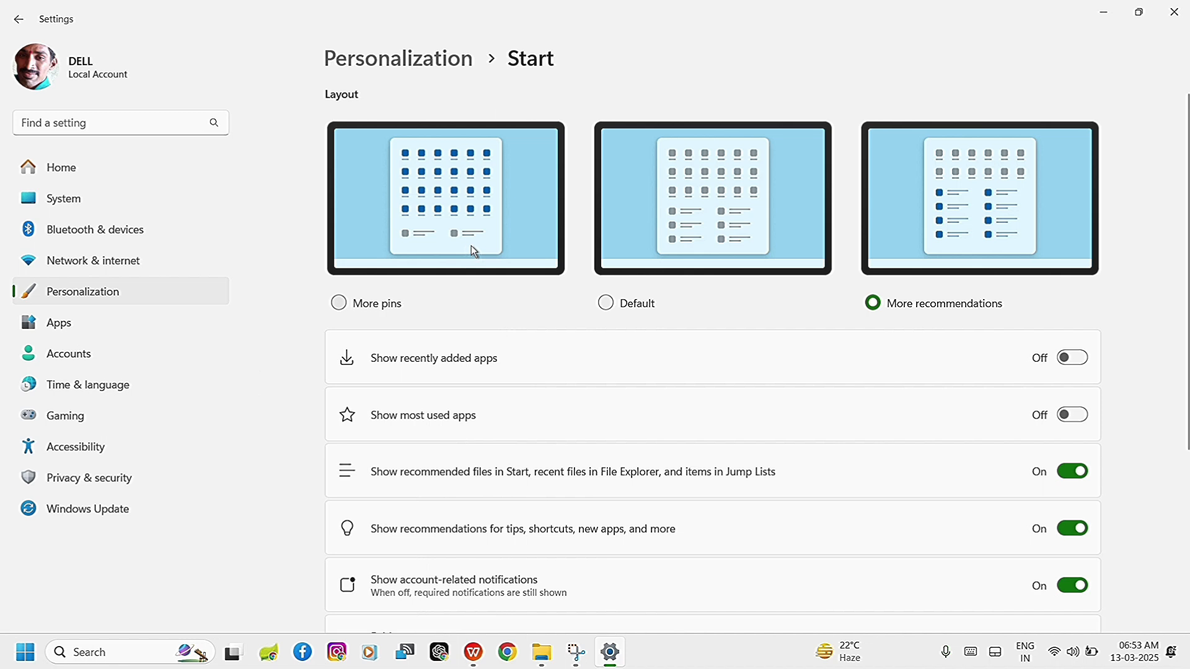
Set the Start layout to More pins and look through the pages of pinned apps in the Start menu.
left_click(340, 304)
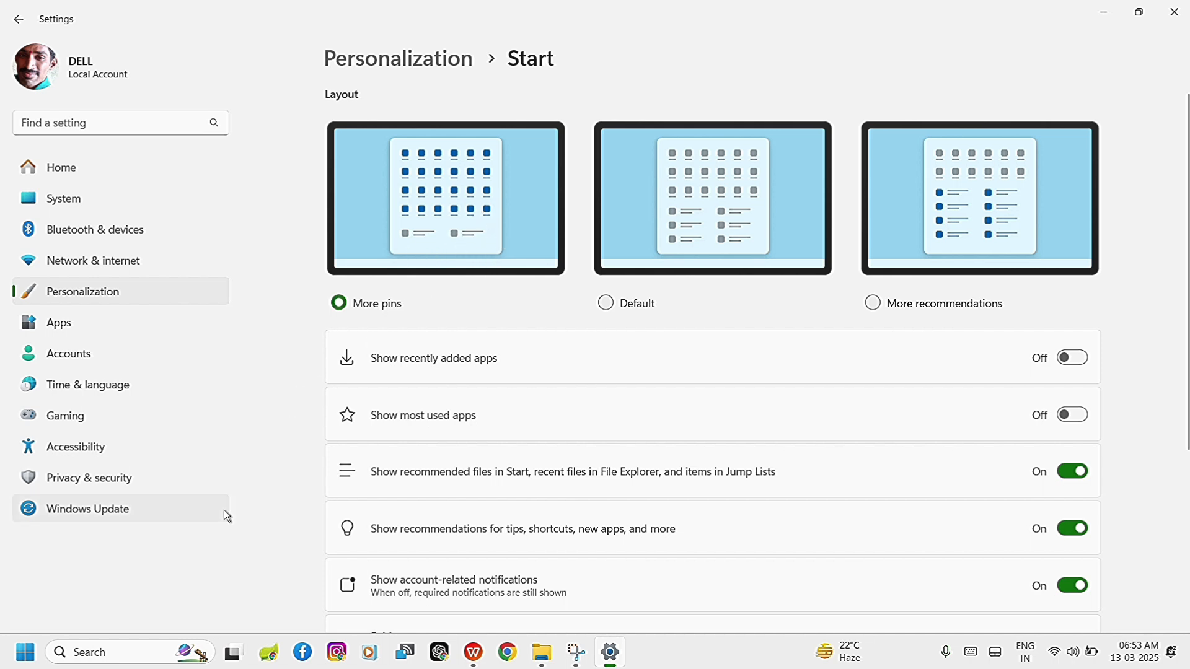
left_click(23, 659)
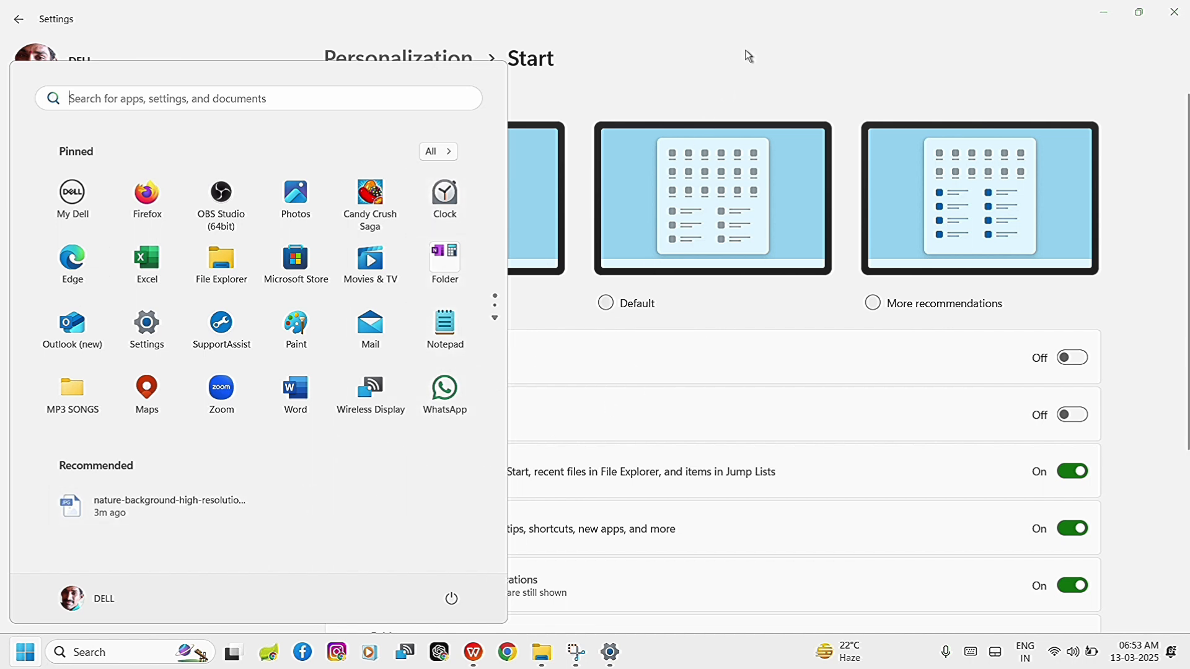
scroll(343, 310, "down", 1)
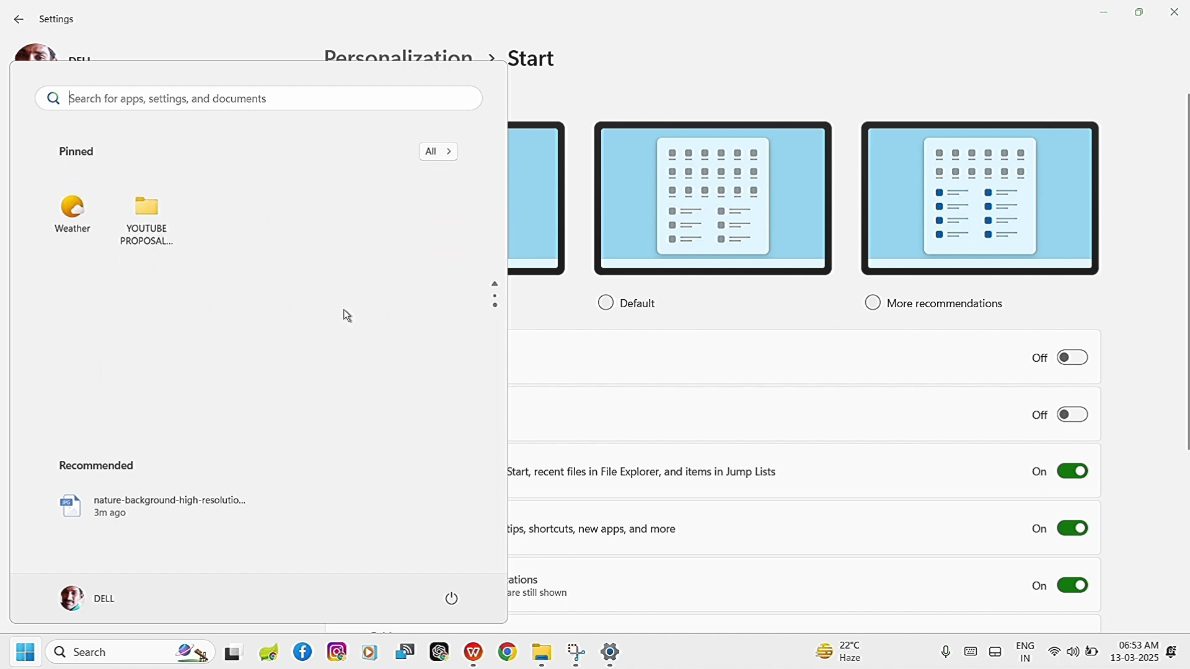
scroll(347, 316, "up", 1)
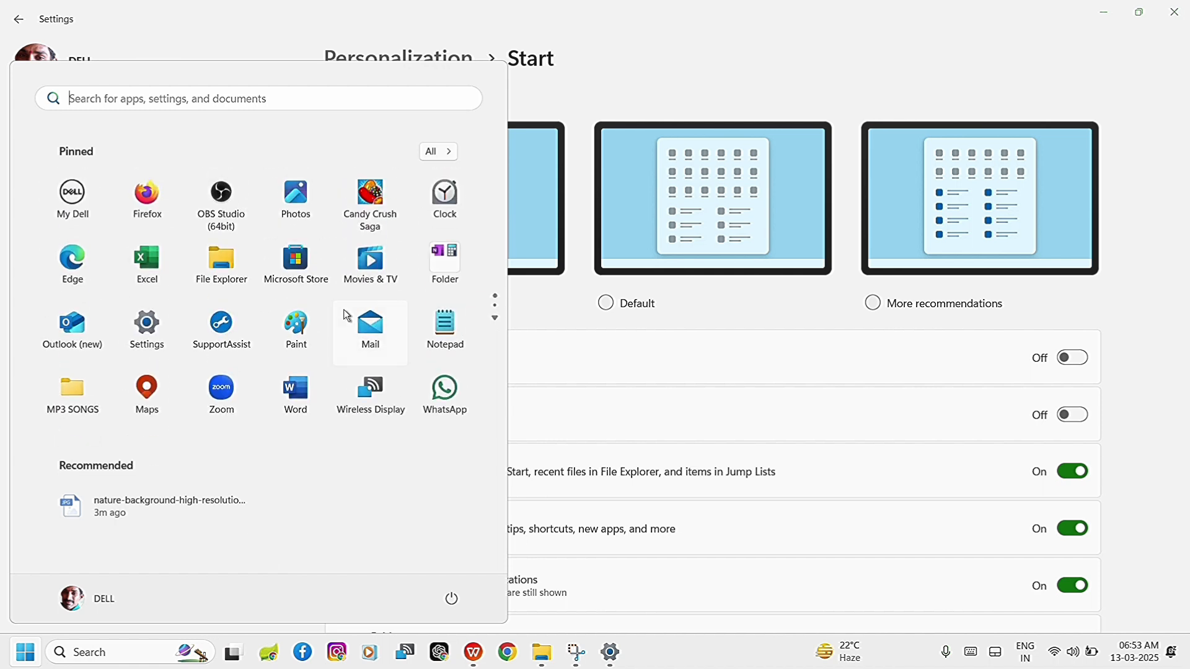
left_click(821, 75)
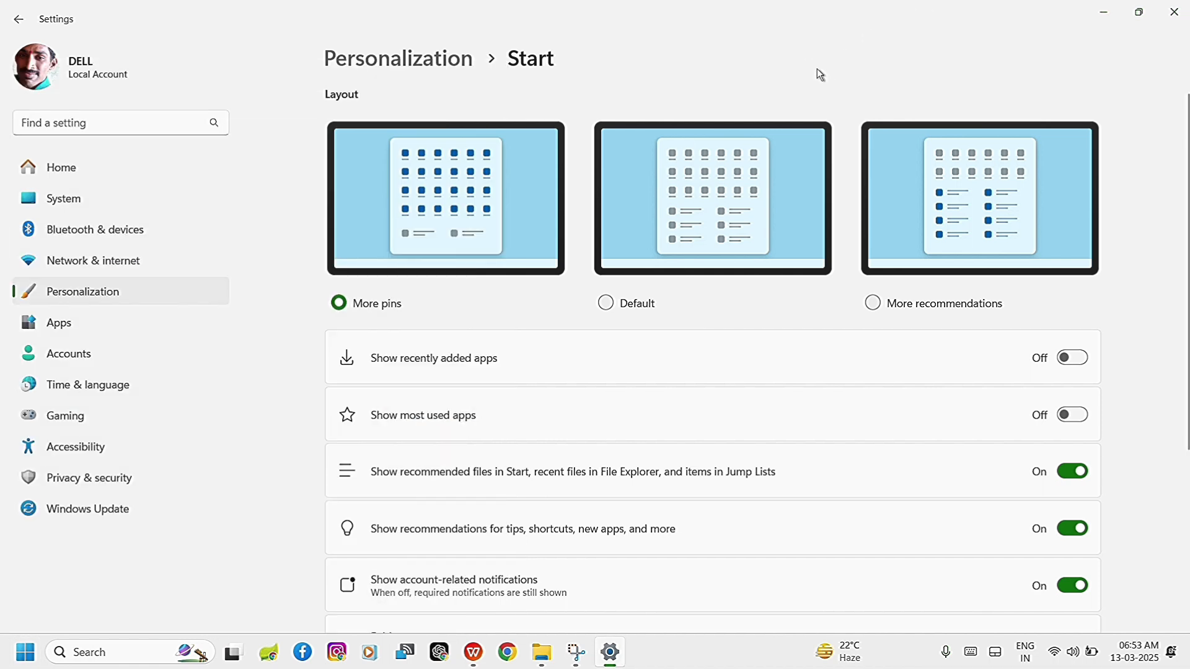
Switch the Start layout to Default and check the pinned apps in the Start menu.
left_click(608, 304)
left_click(24, 654)
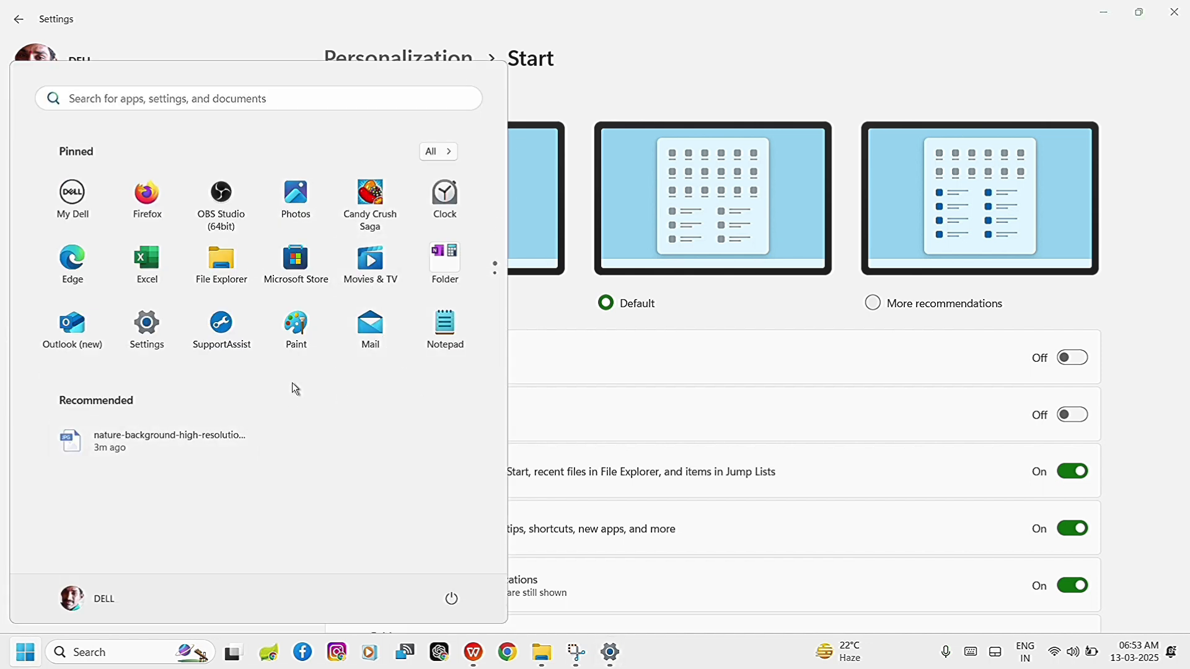
scroll(291, 381, "down", 1)
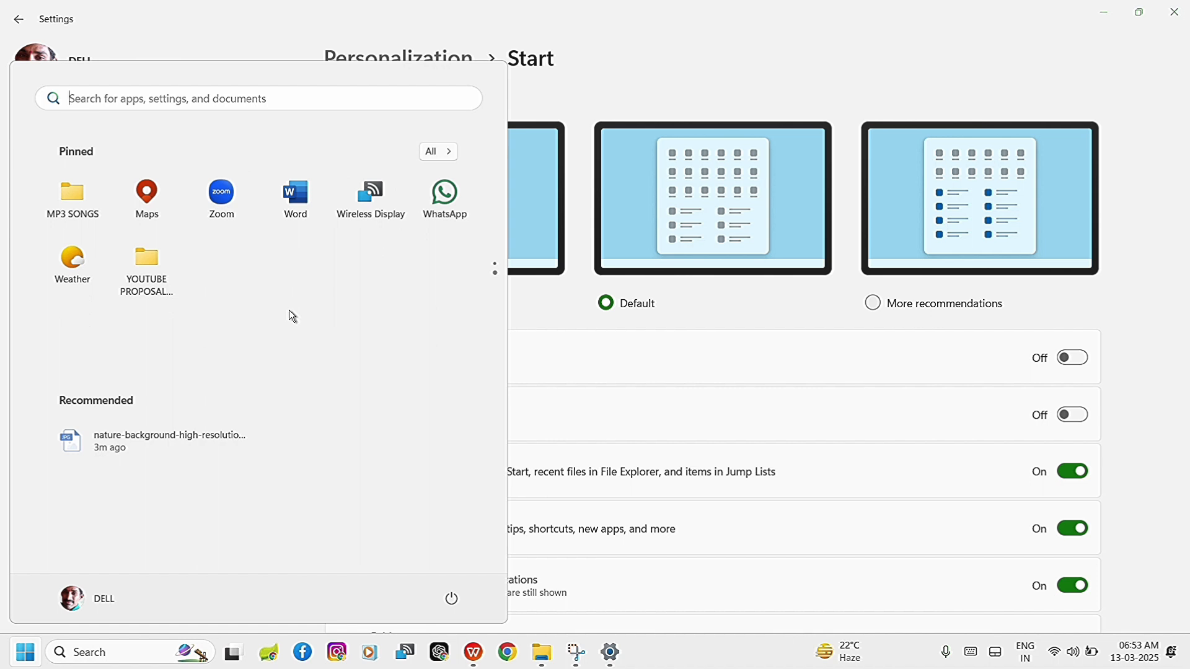
left_click(990, 55)
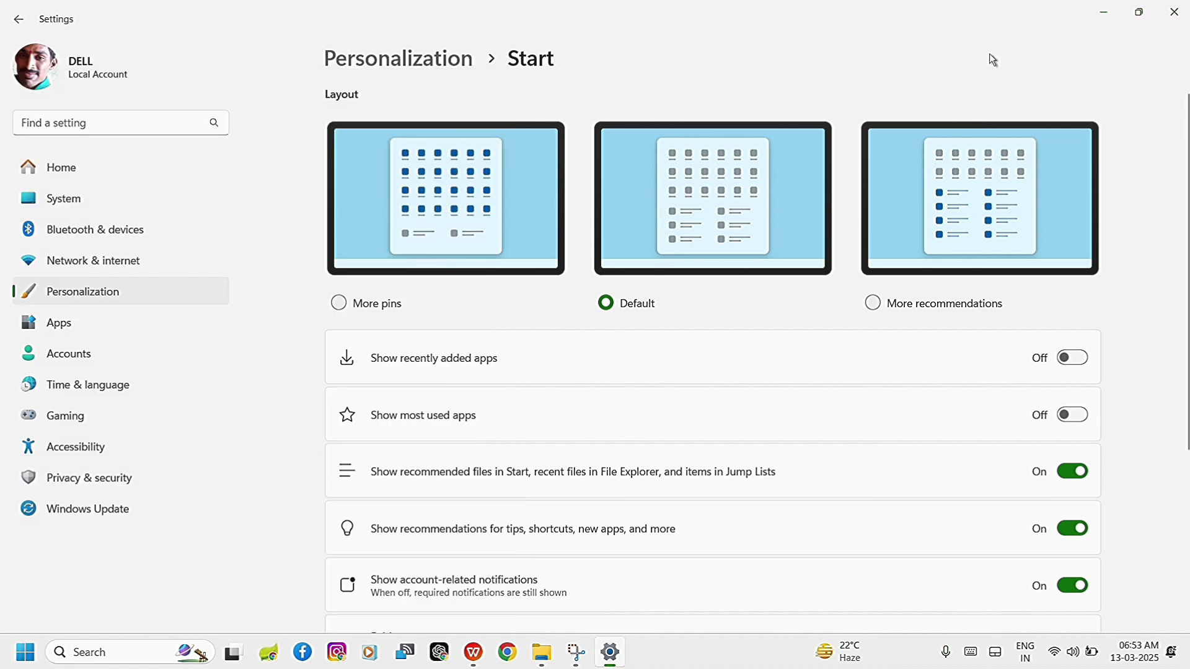
Switch the Start layout to More recommendations and page through the pinned apps in the Start menu.
left_click(874, 305)
left_click(25, 652)
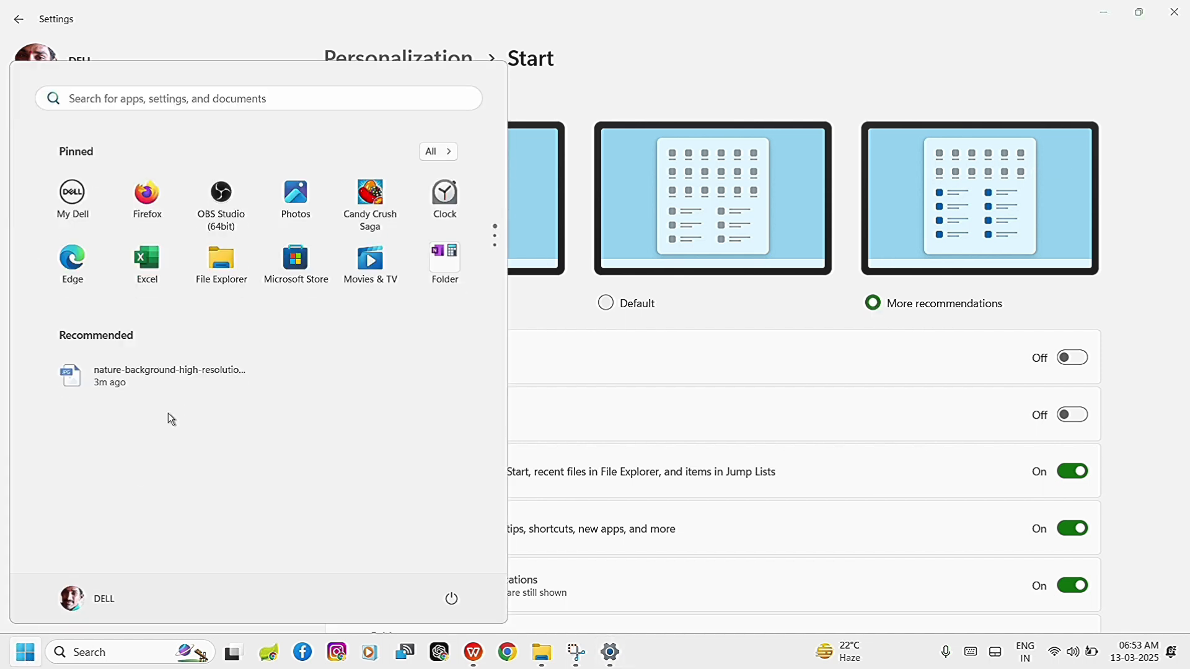
scroll(302, 277, "down", 1)
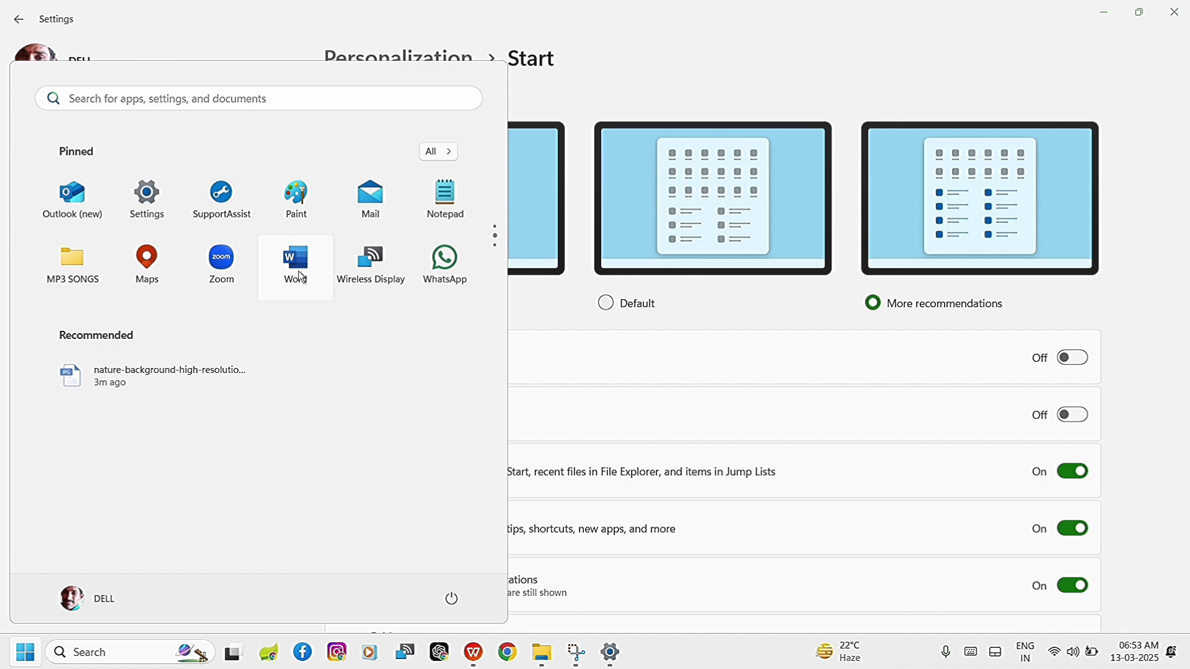
scroll(302, 277, "down", 1)
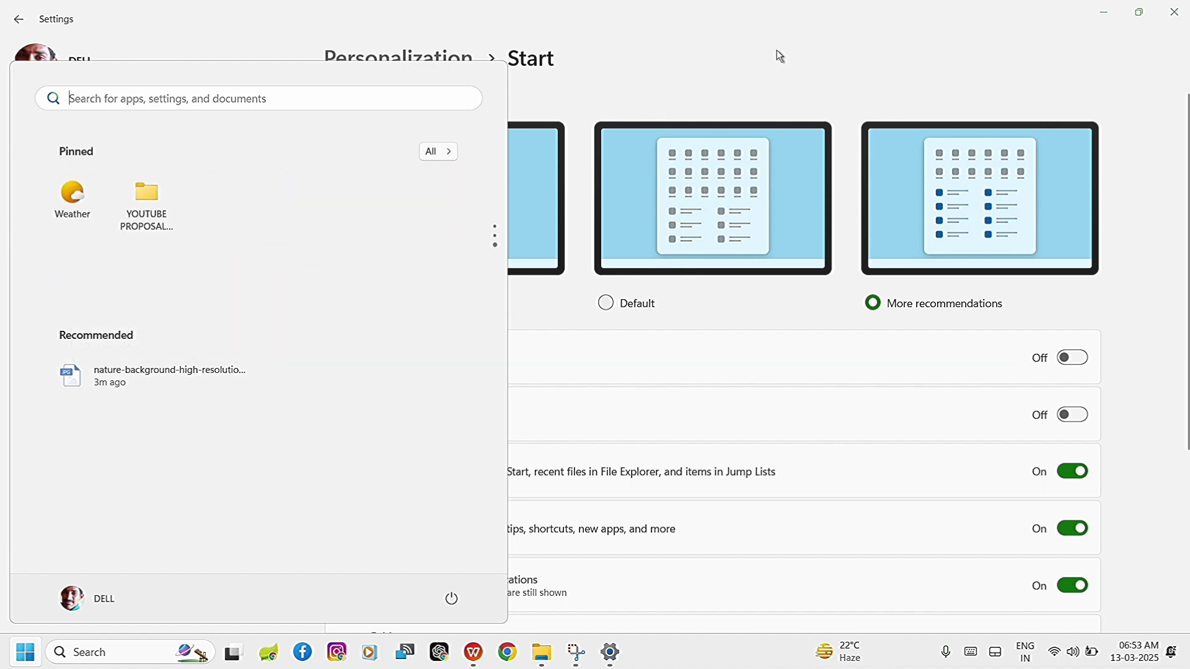
left_click(816, 66)
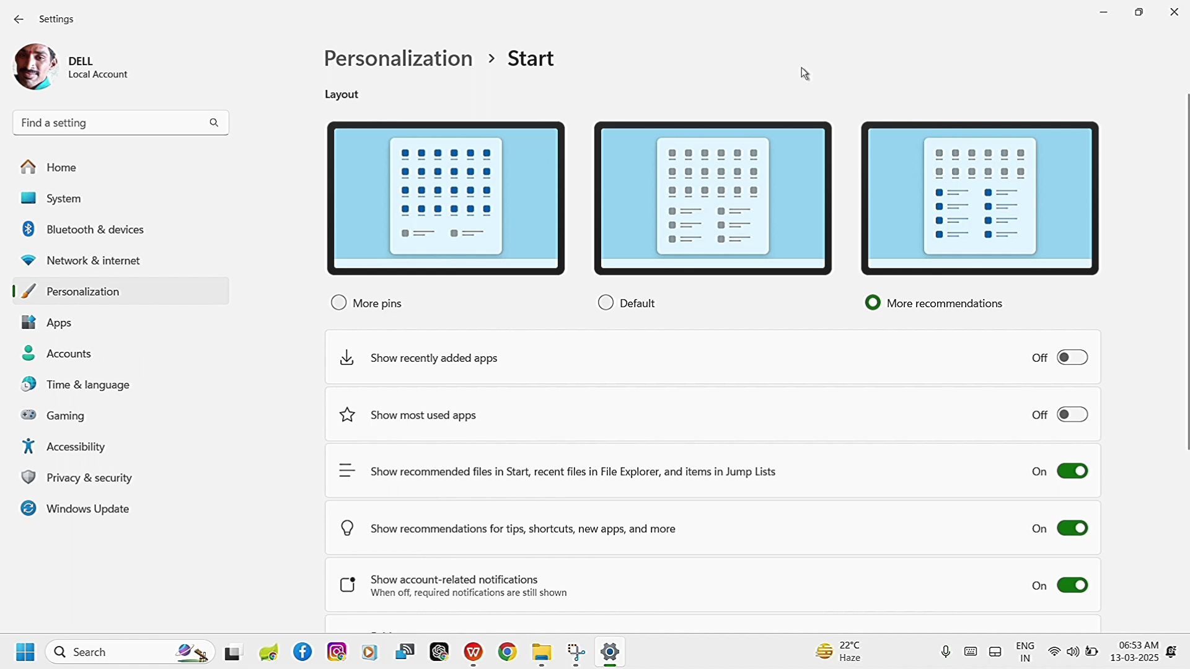
Set the Start layout back to More pins and check the result in the Start menu.
left_click(343, 303)
left_click(19, 657)
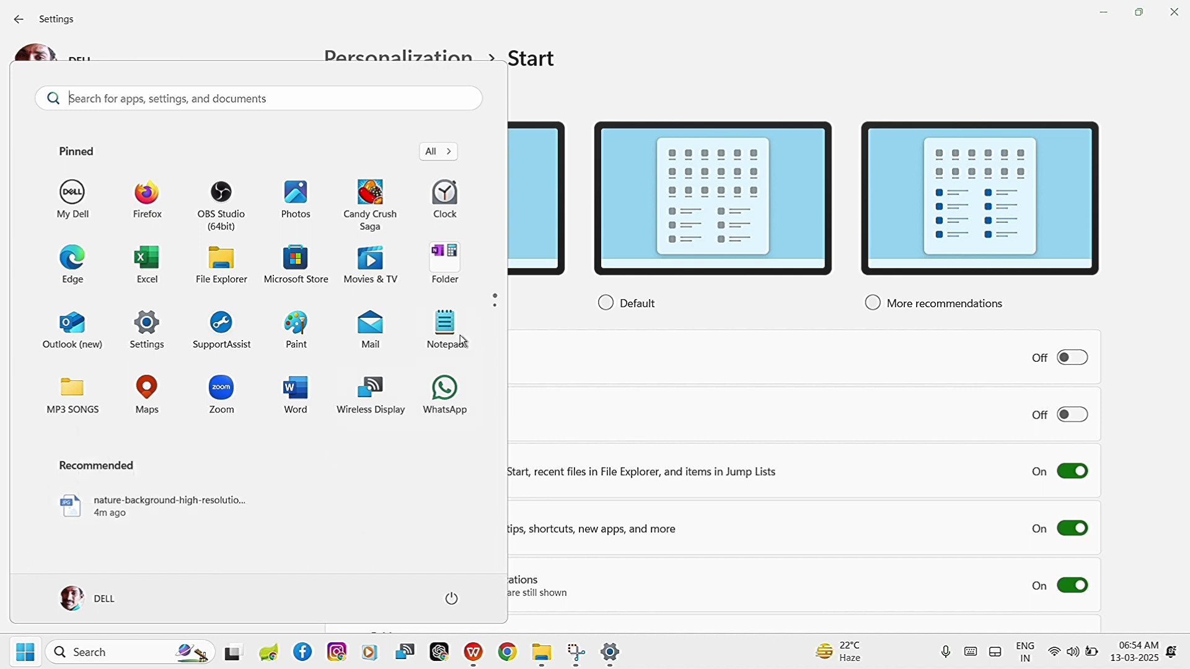
left_click(808, 31)
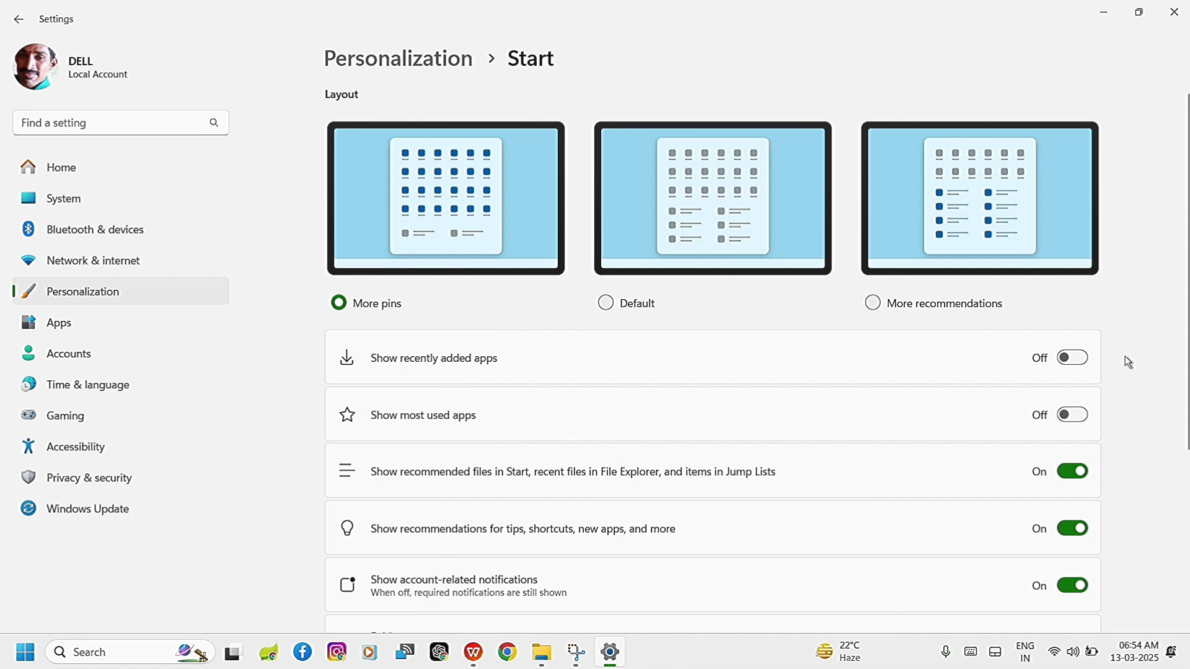
Turn on Show recently added apps and check the Recommended section of the Start menu.
left_click(1081, 358)
left_click(25, 652)
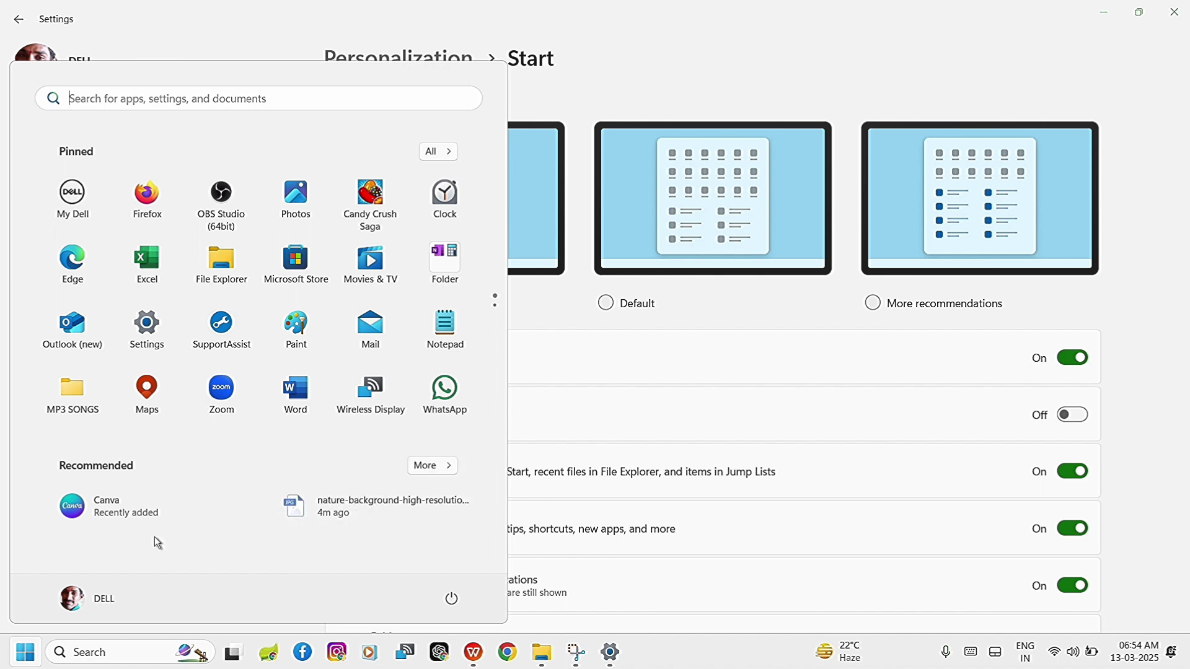
left_click(799, 93)
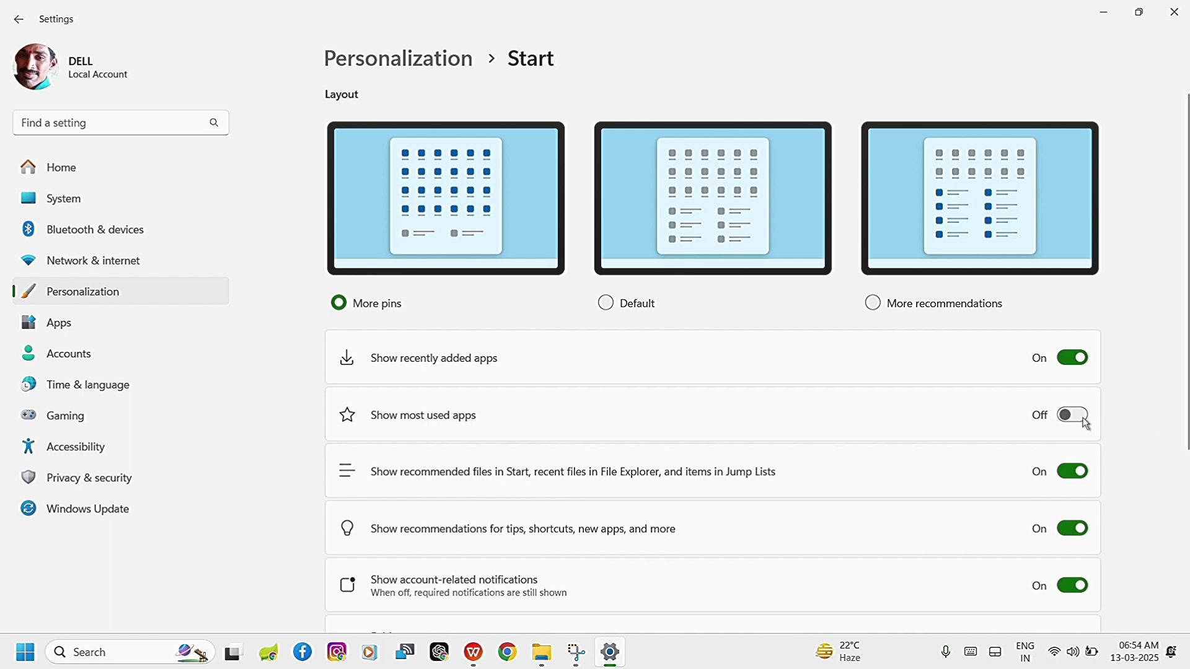
Examine the Start menu's full app list with Show most used apps turned off.
left_click(1062, 416)
left_click(1062, 416)
left_click(19, 664)
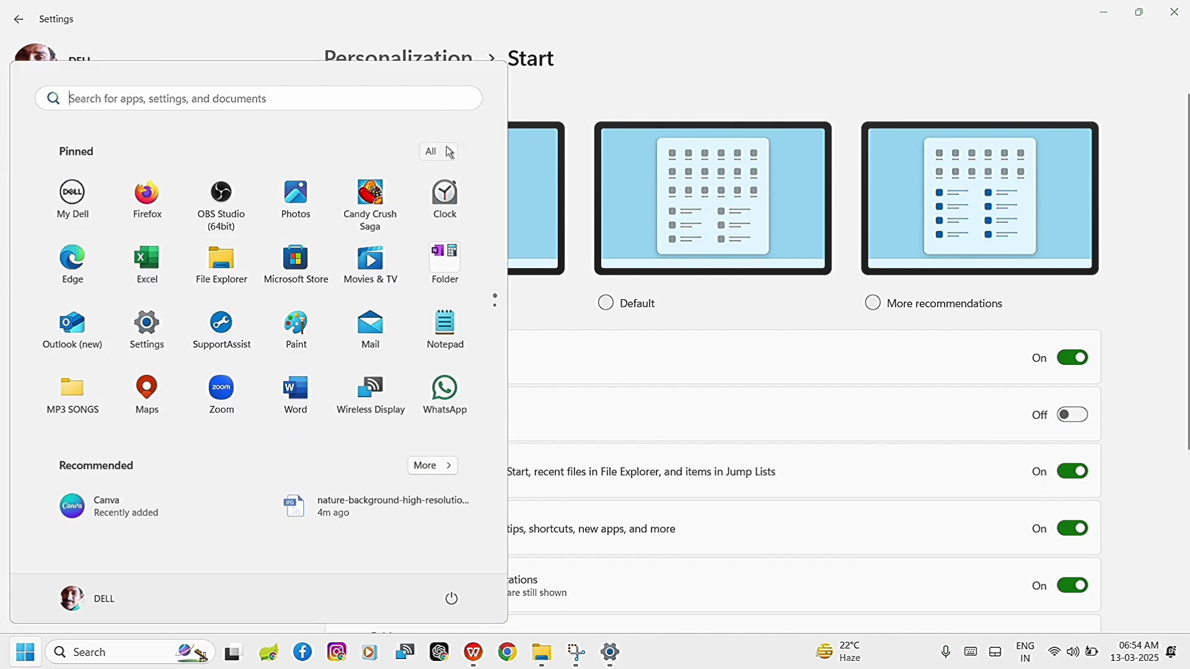
left_click(452, 149)
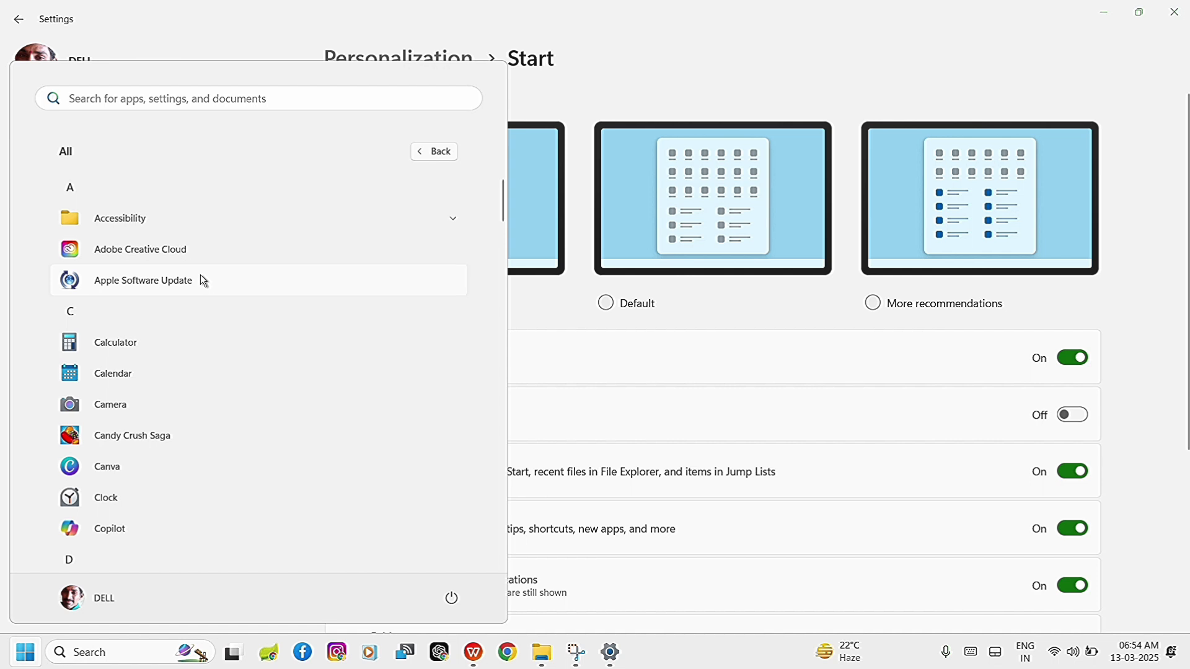
scroll(202, 280, "down", 6)
scroll(202, 281, "down", 6)
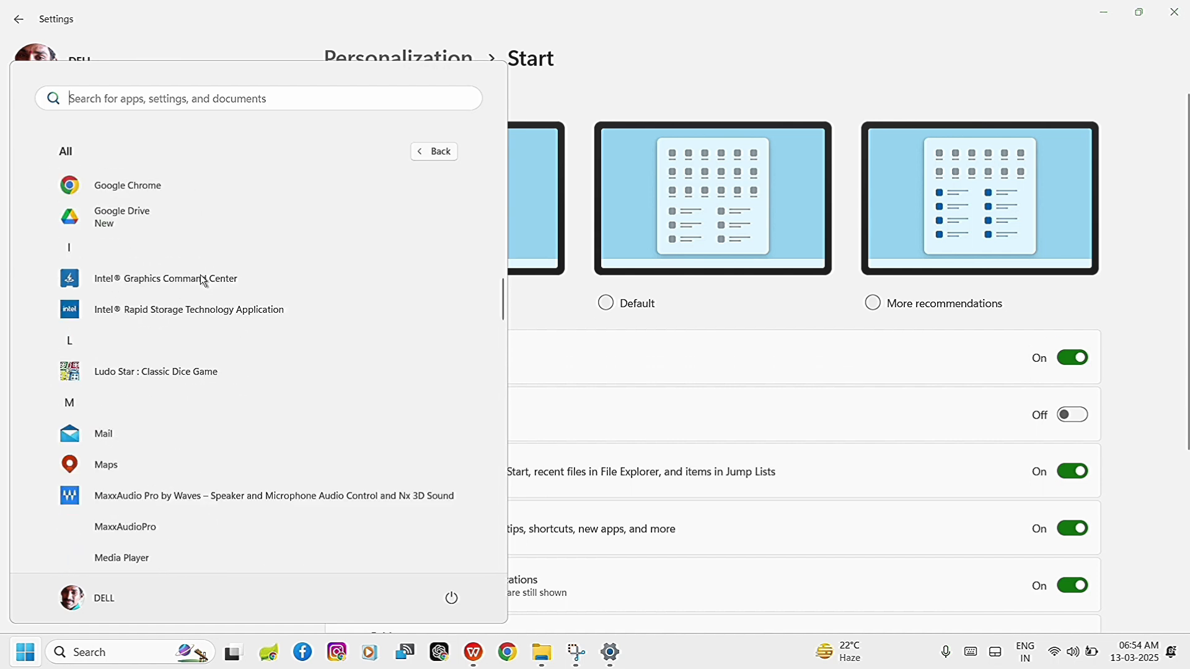
scroll(289, 211, "up", 12)
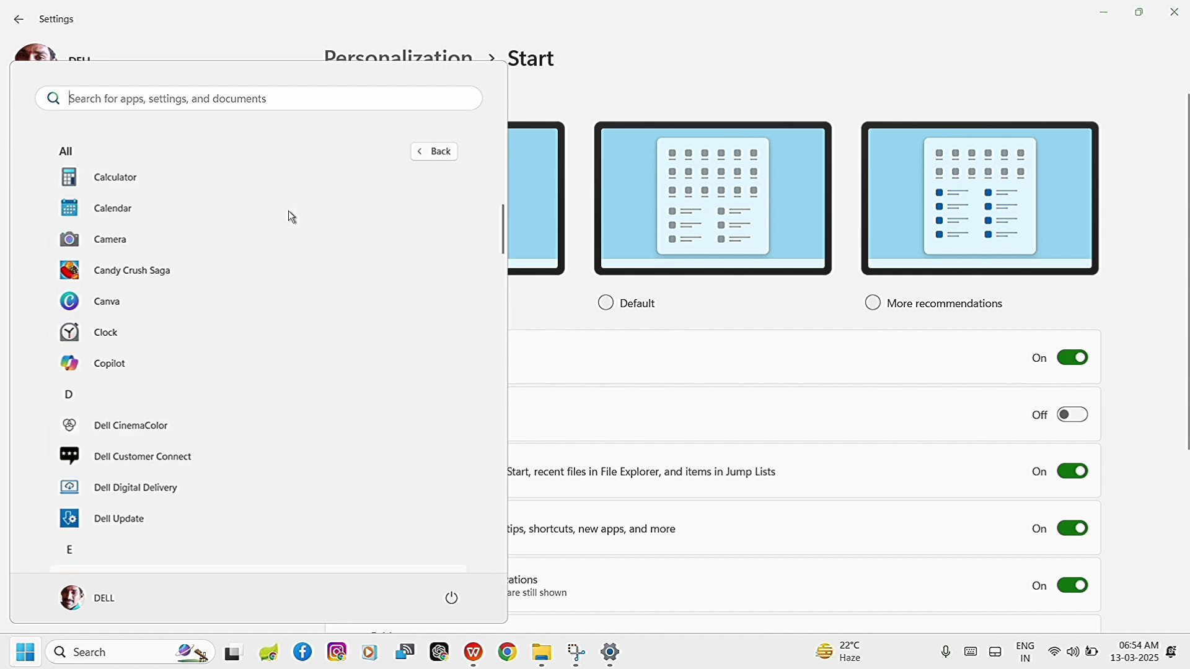
left_click(749, 60)
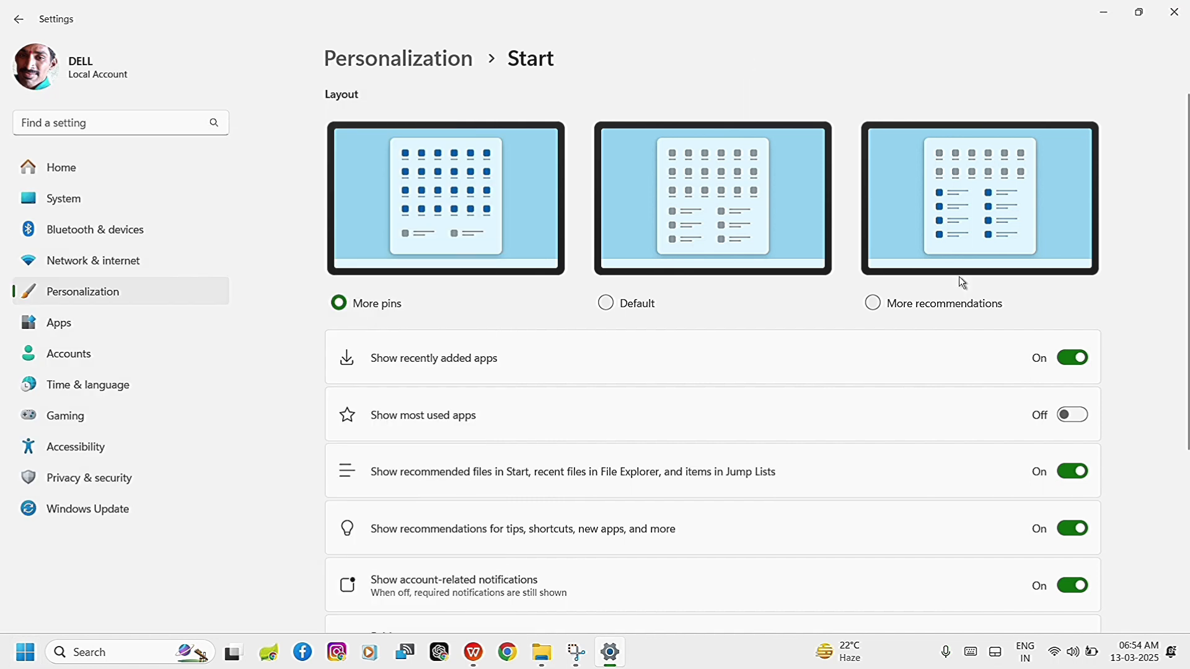
Turn on Show most used apps and check the Most used section in the Start menu's full app list.
left_click(1086, 416)
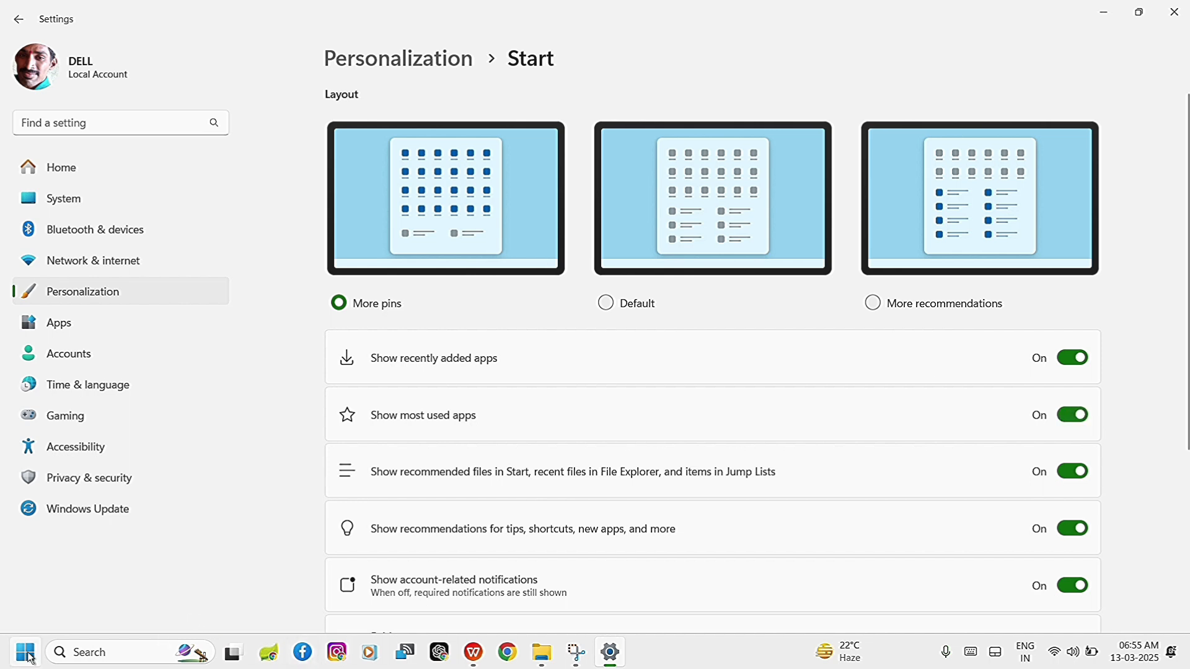
left_click(26, 653)
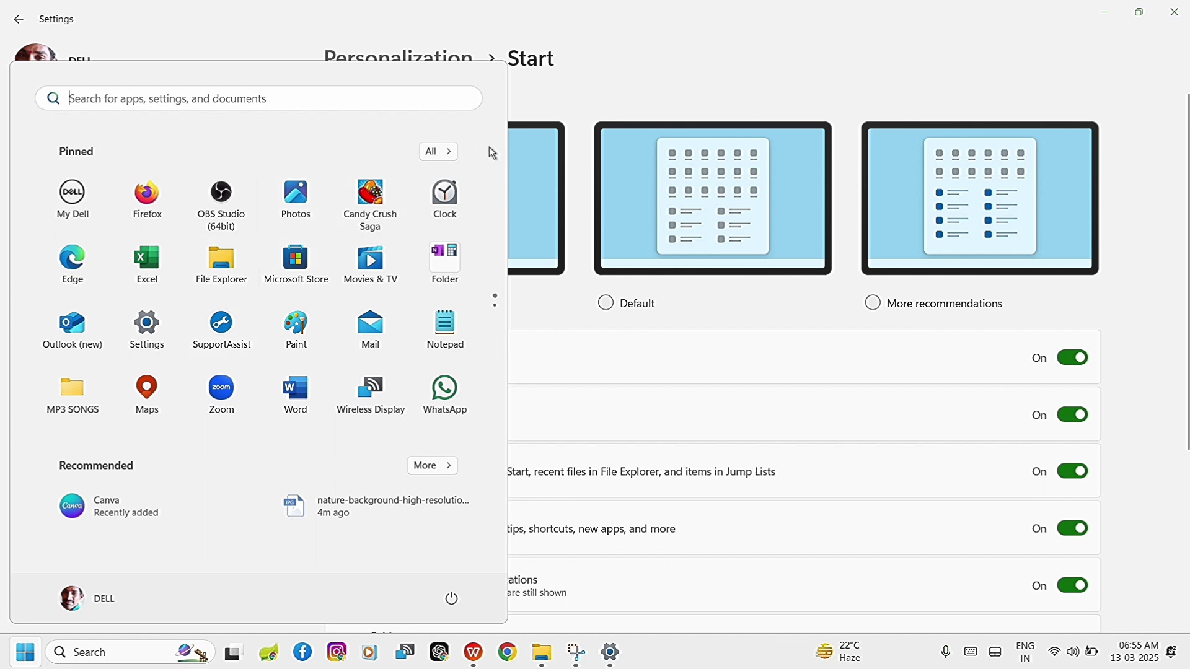
left_click(444, 151)
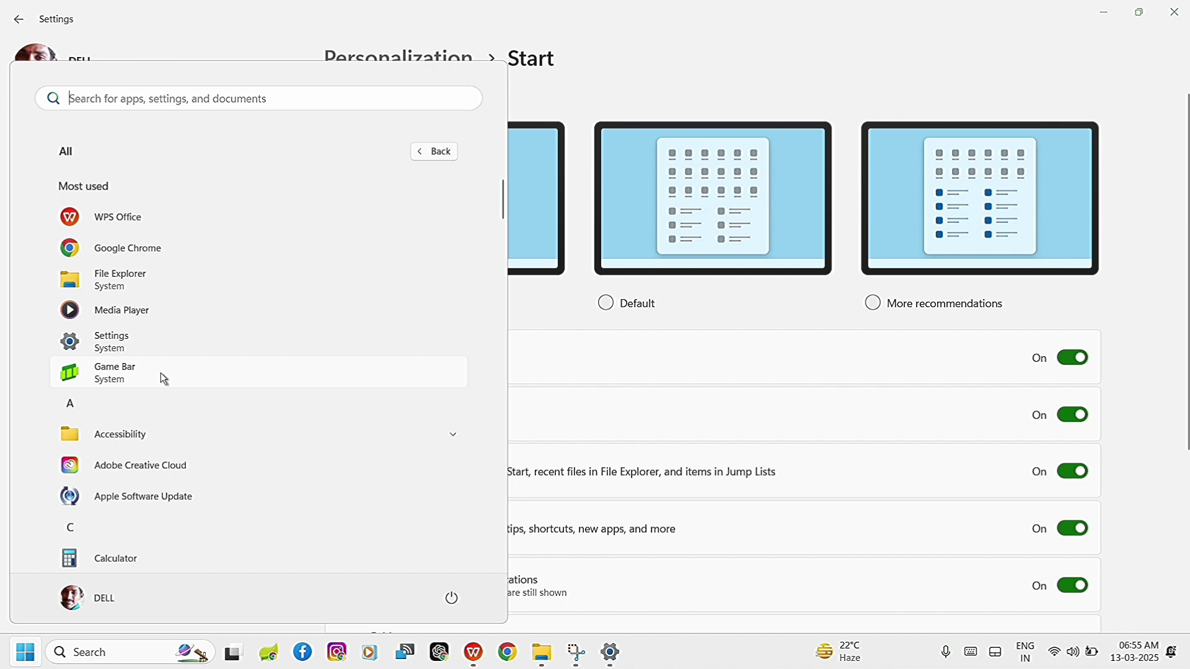
left_click(786, 56)
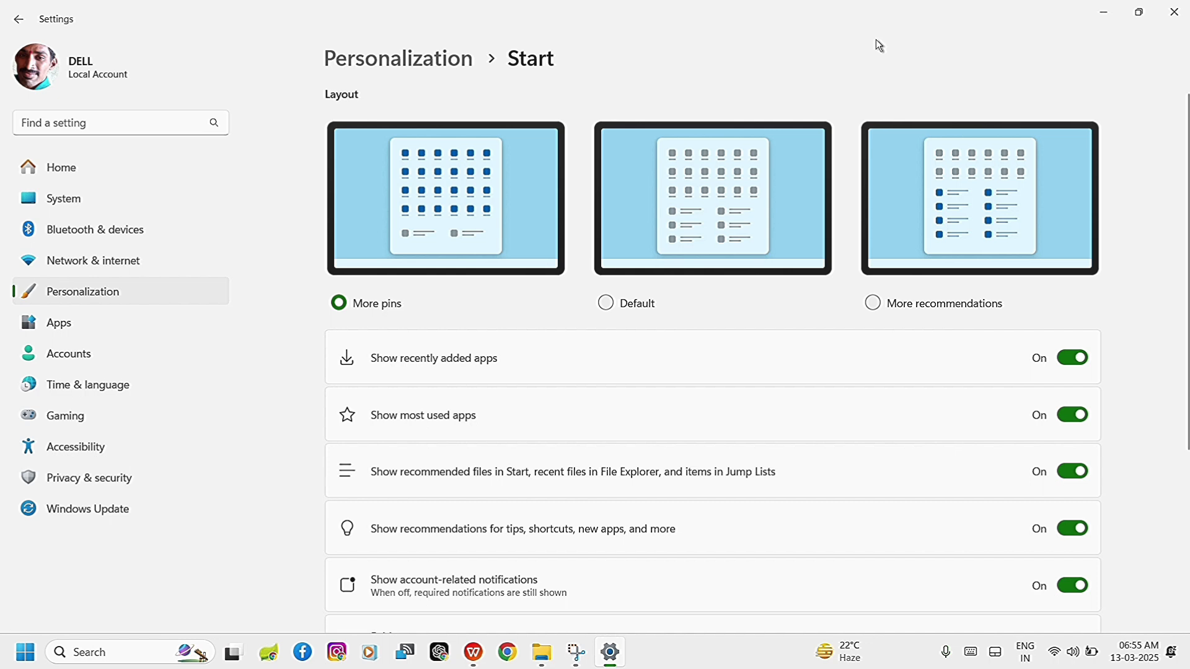
Reopen the Start page from the Personalization settings and review its remaining options.
left_click(20, 20)
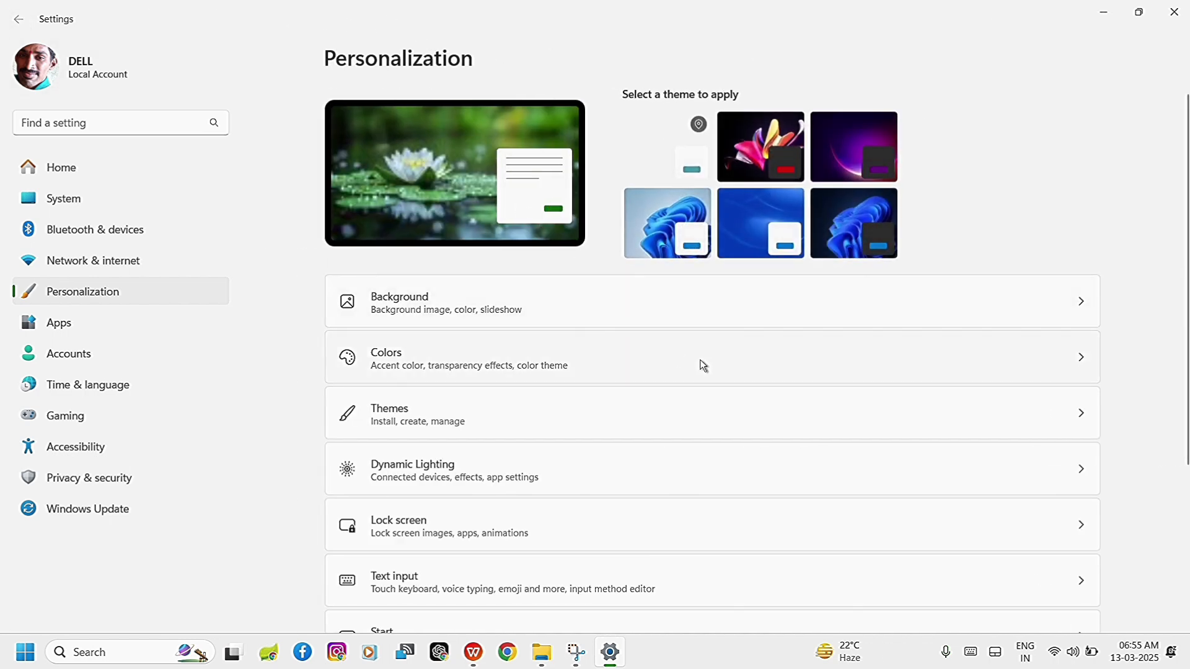
scroll(842, 527, "down", 3)
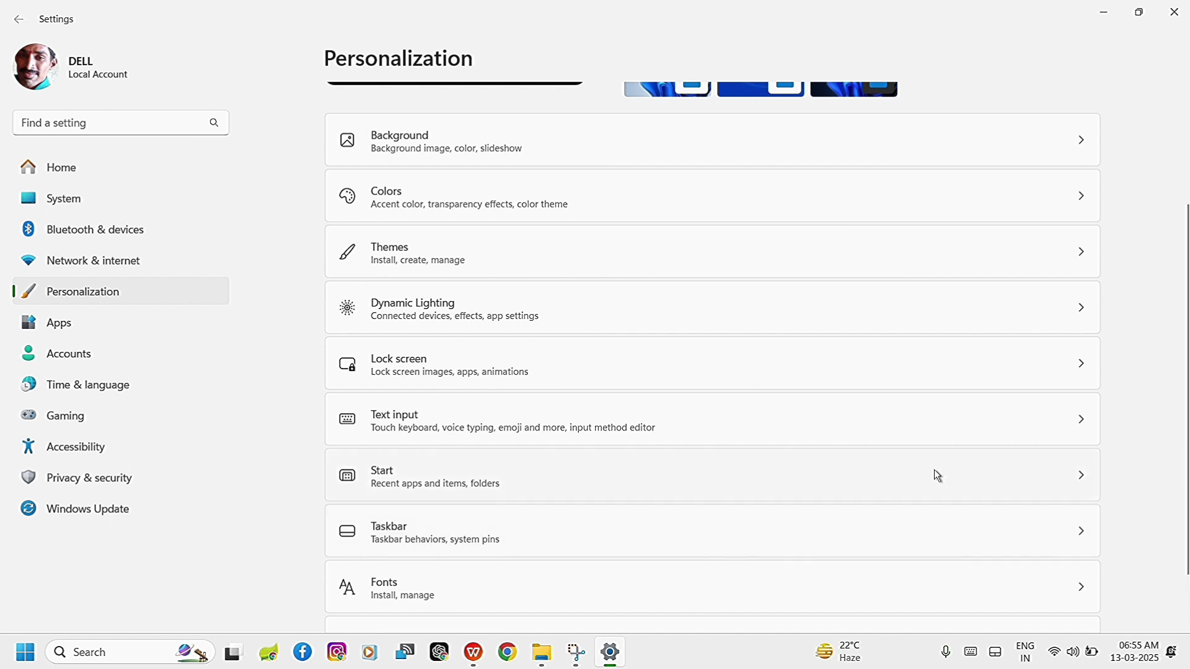
left_click(946, 477)
scroll(943, 452, "down", 4)
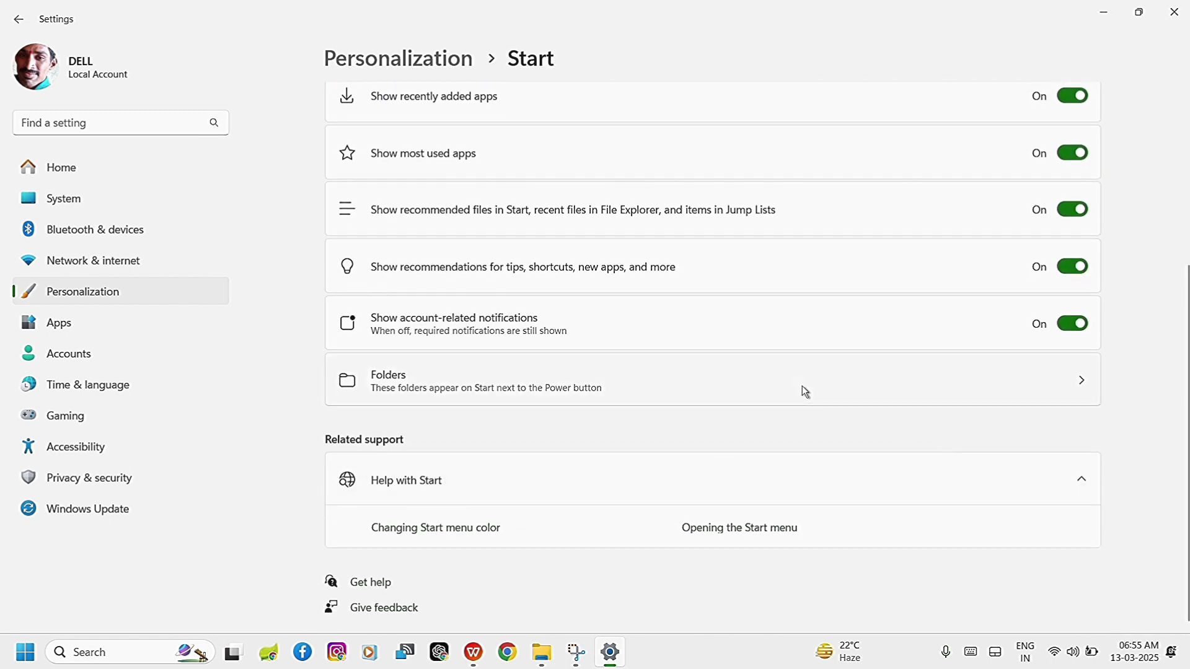
Leave the Start page and open the Taskbar page of the Personalization settings.
left_click(18, 19)
scroll(639, 345, "down", 4)
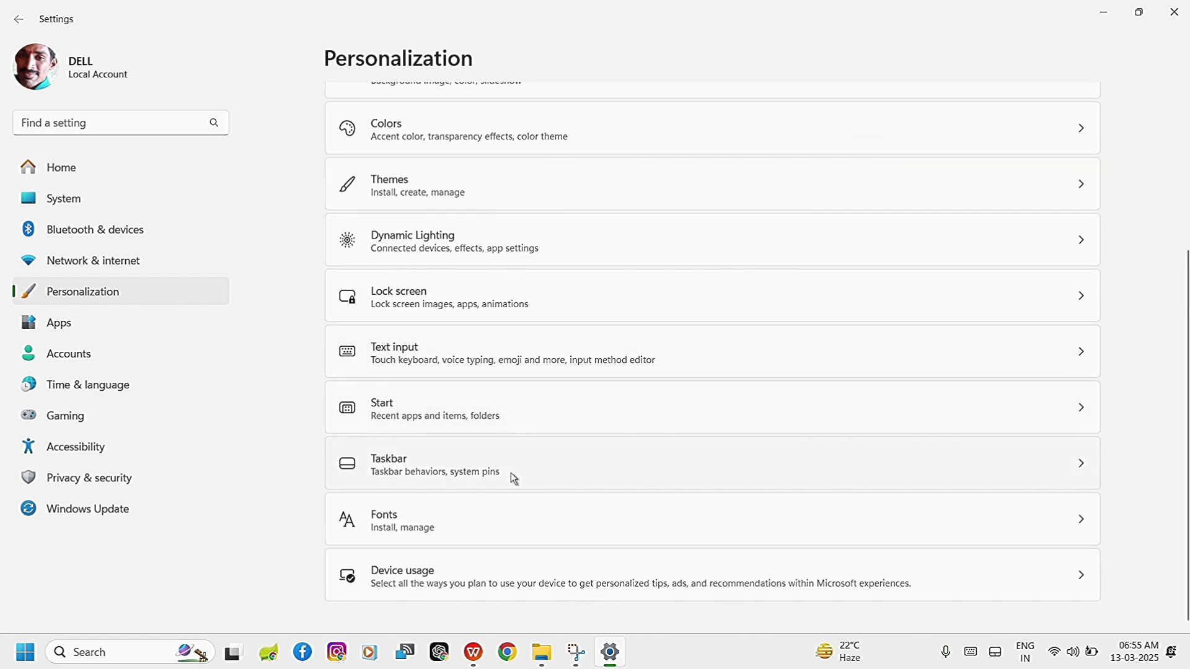
left_click(512, 474)
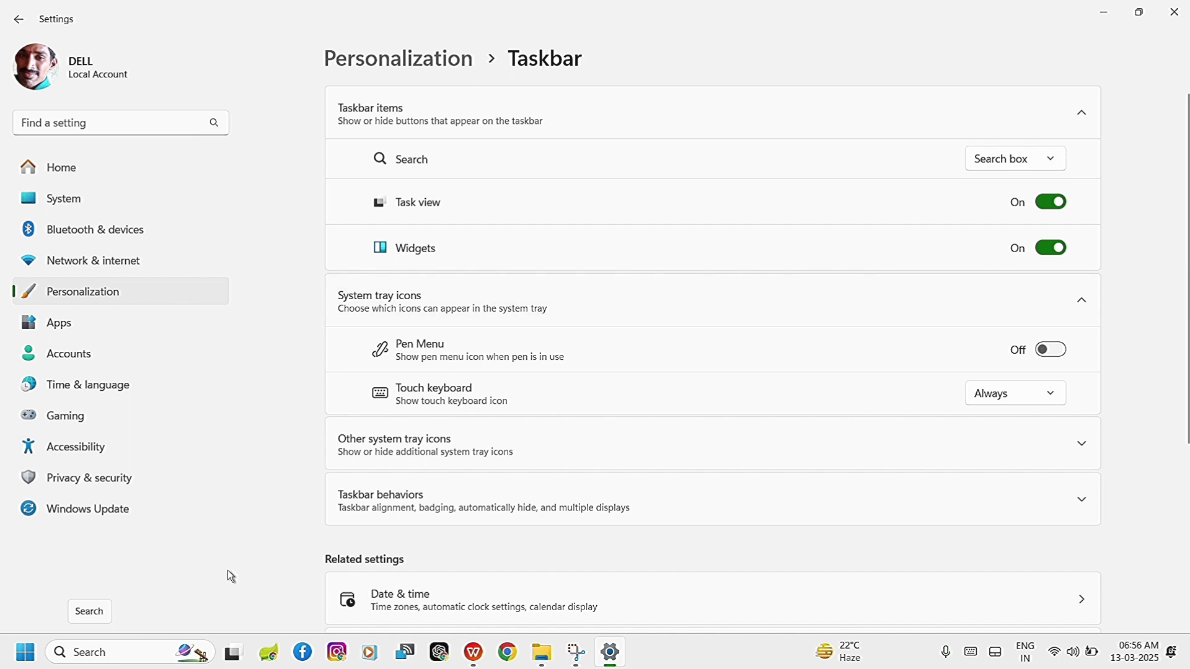
Switch the taskbar Search item through Hide, Search icon only, and Search icon and label, then back to Search box.
left_click(1048, 160)
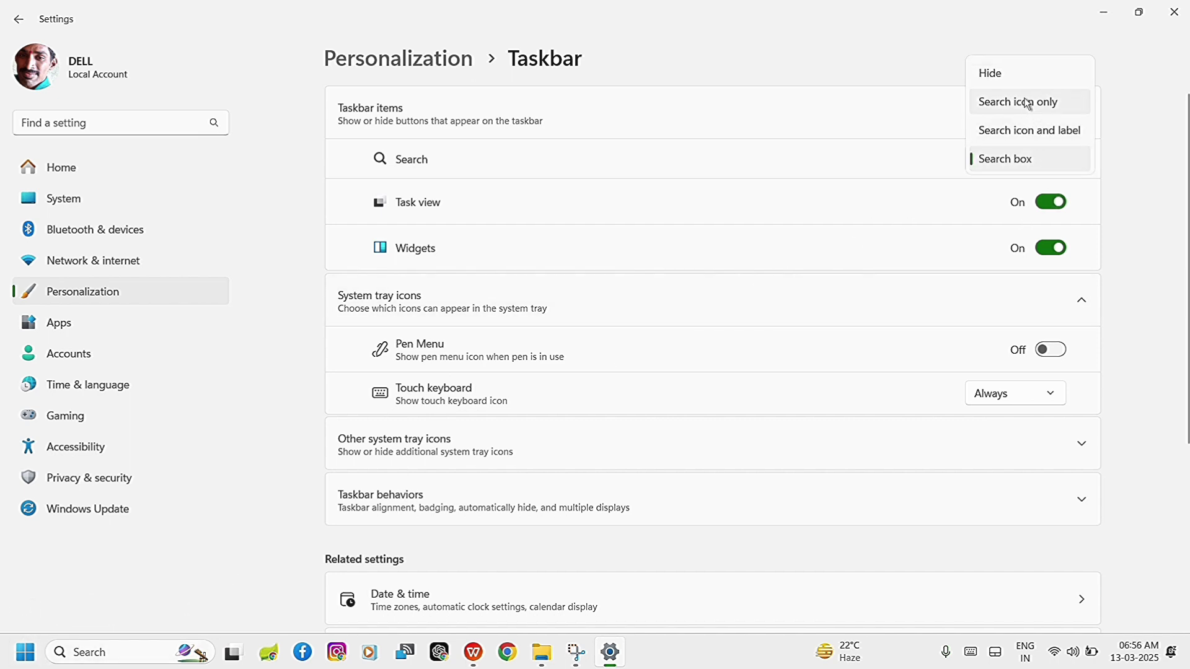
left_click(1019, 77)
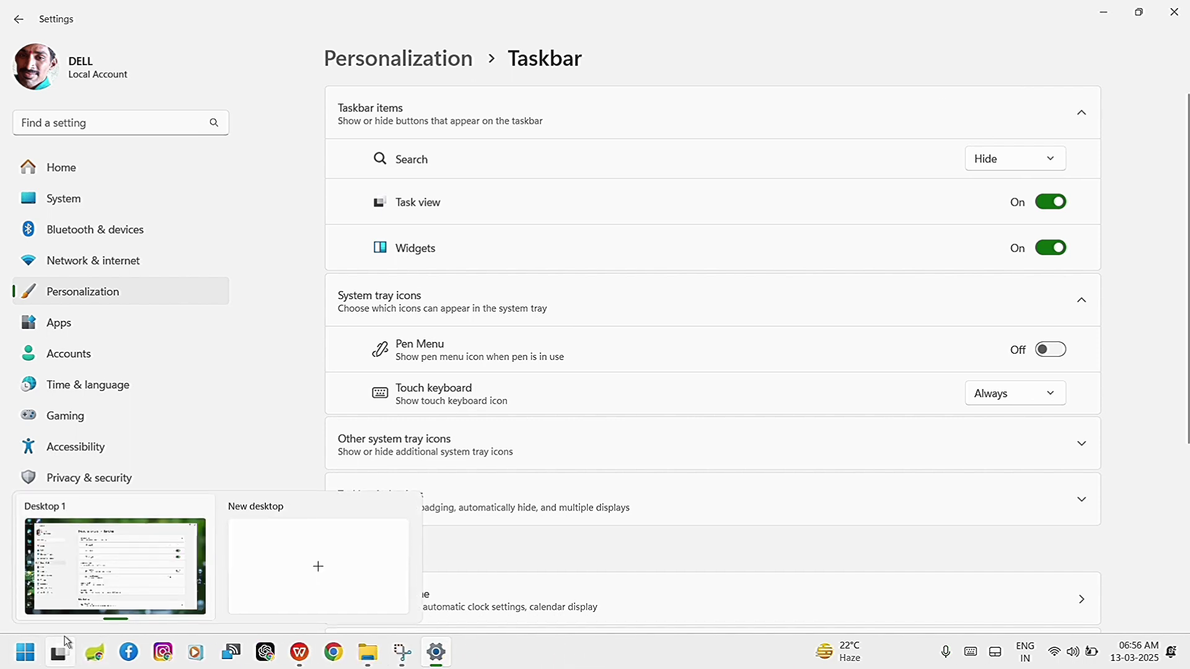
left_click(1024, 154)
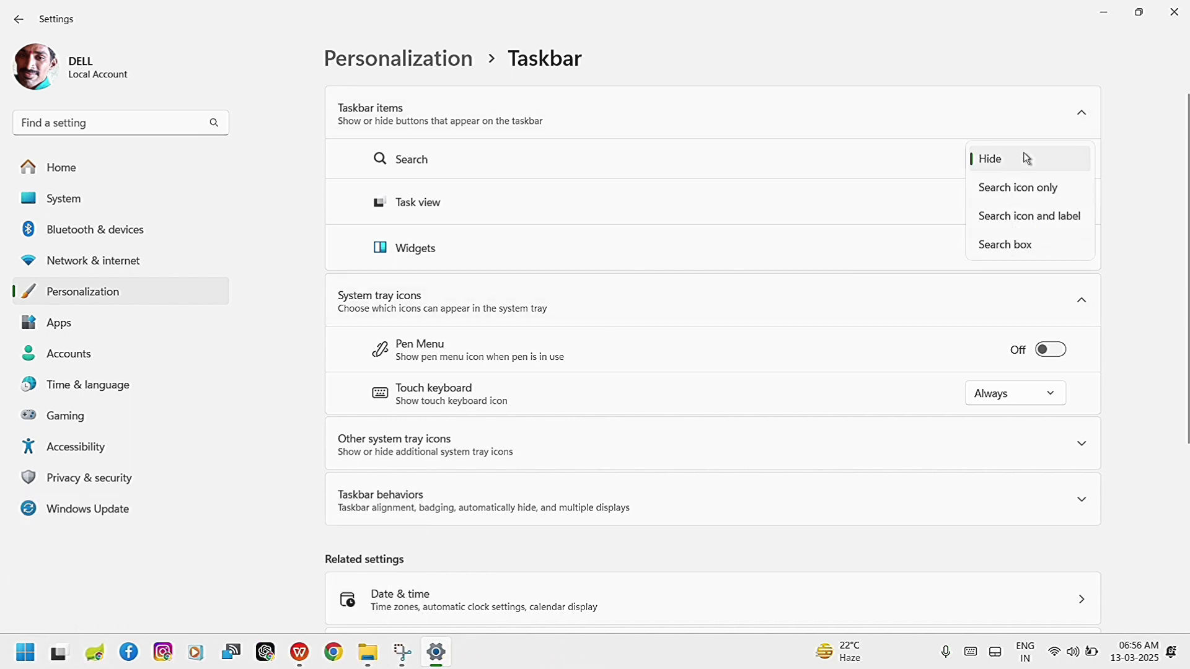
left_click(1029, 188)
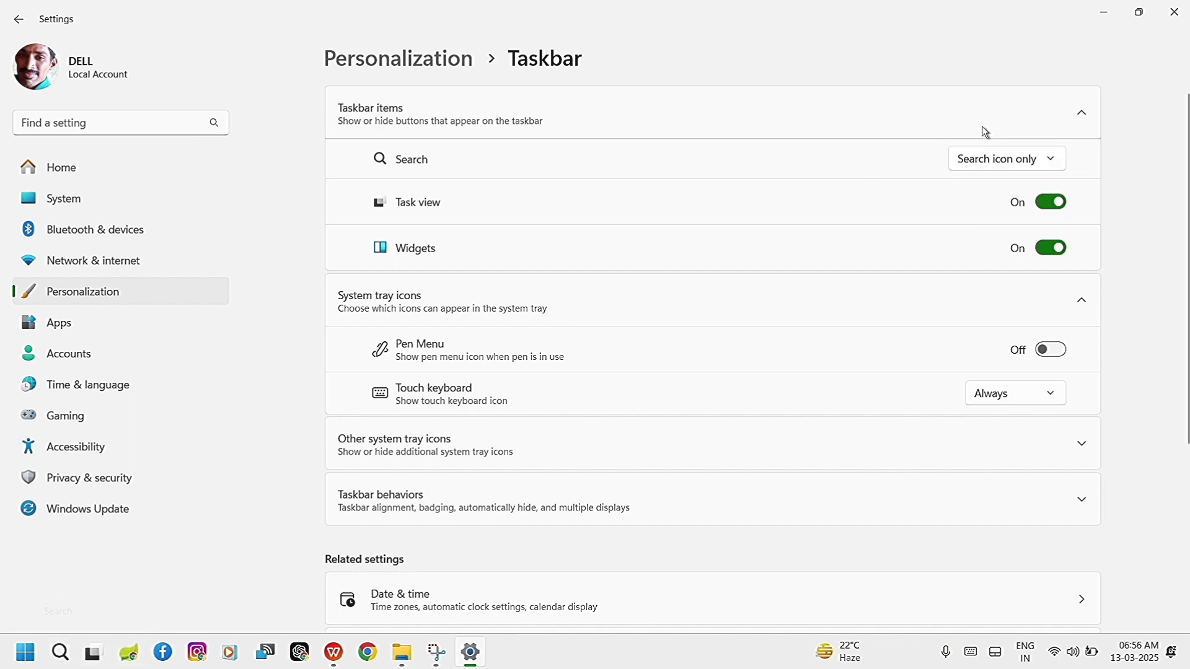
left_click(1014, 162)
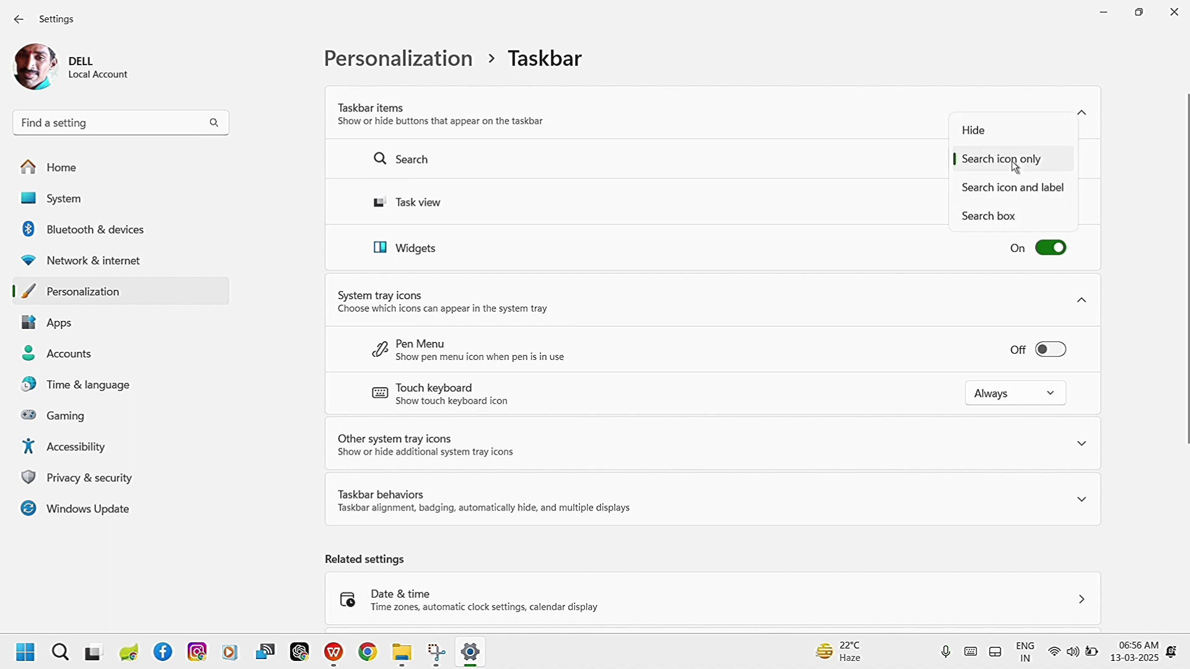
left_click(1012, 193)
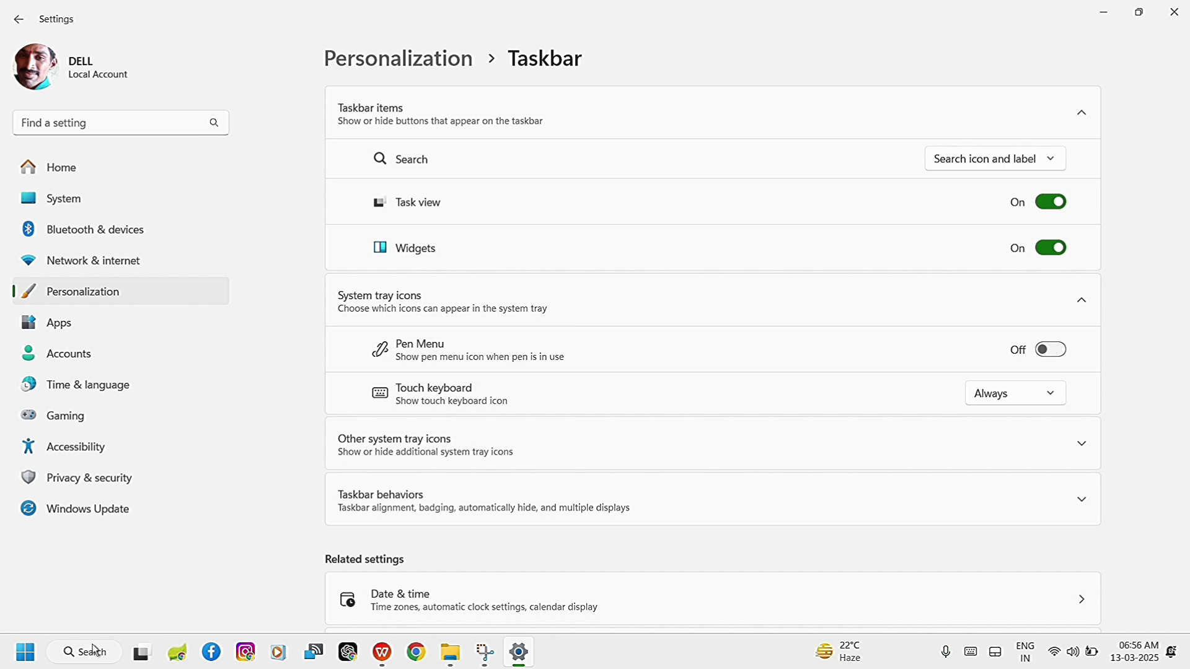
left_click(1042, 171)
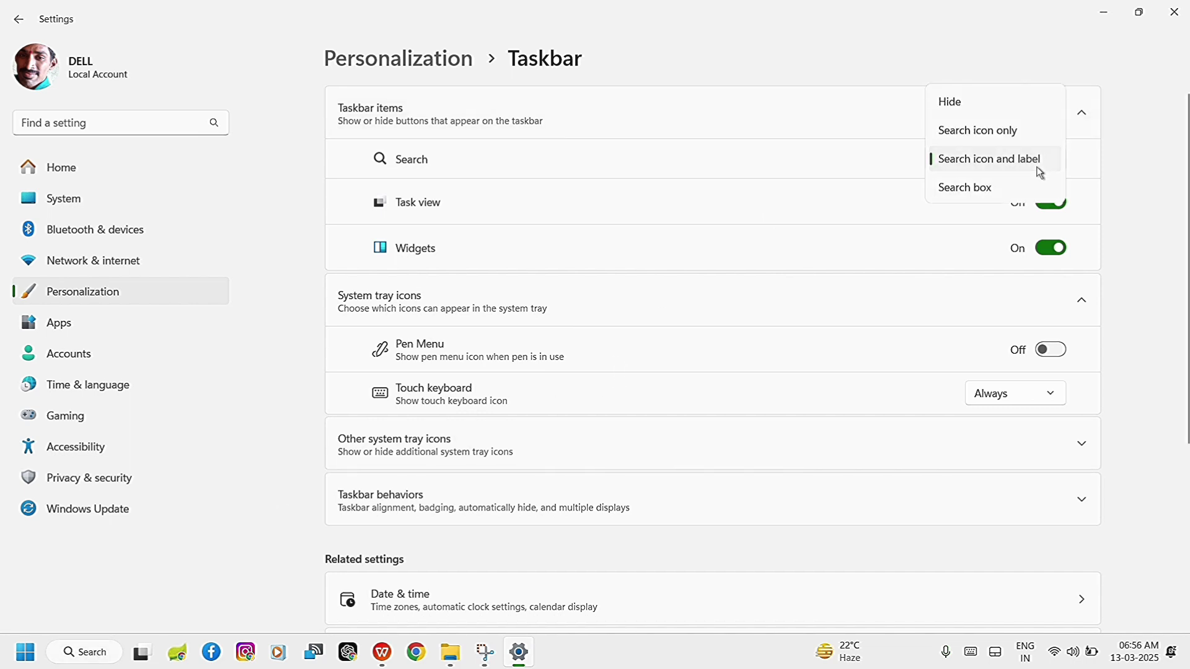
left_click(985, 196)
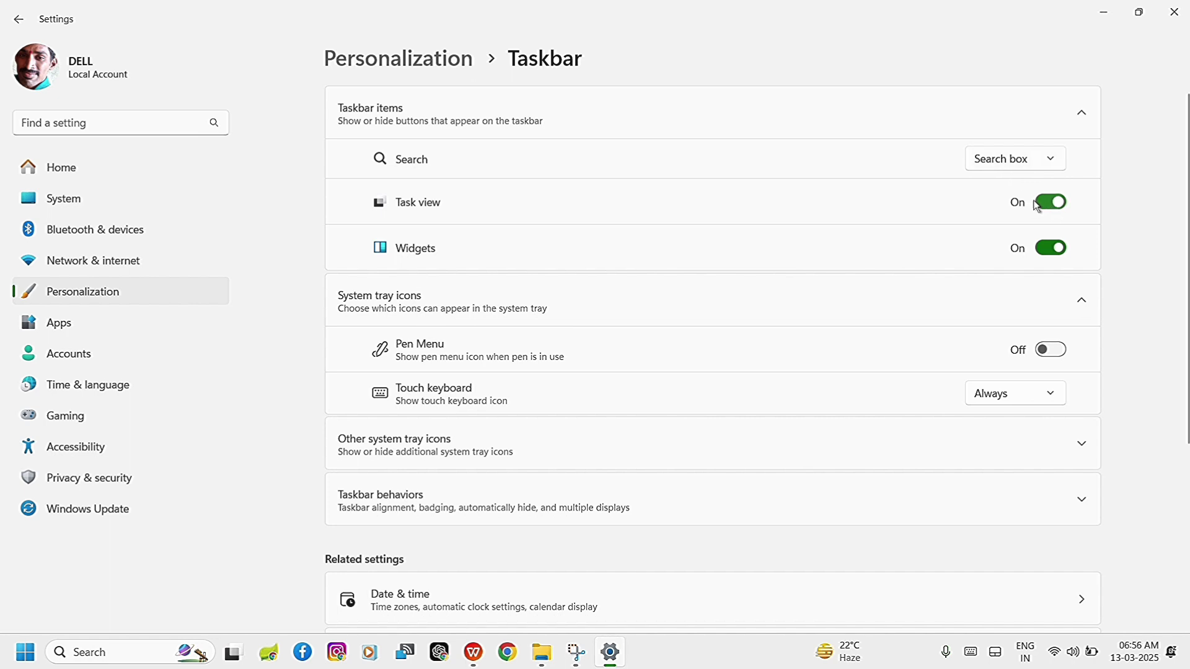
Turn the Task view taskbar item off and back on, checking its button on the taskbar.
mouse_move(233, 658)
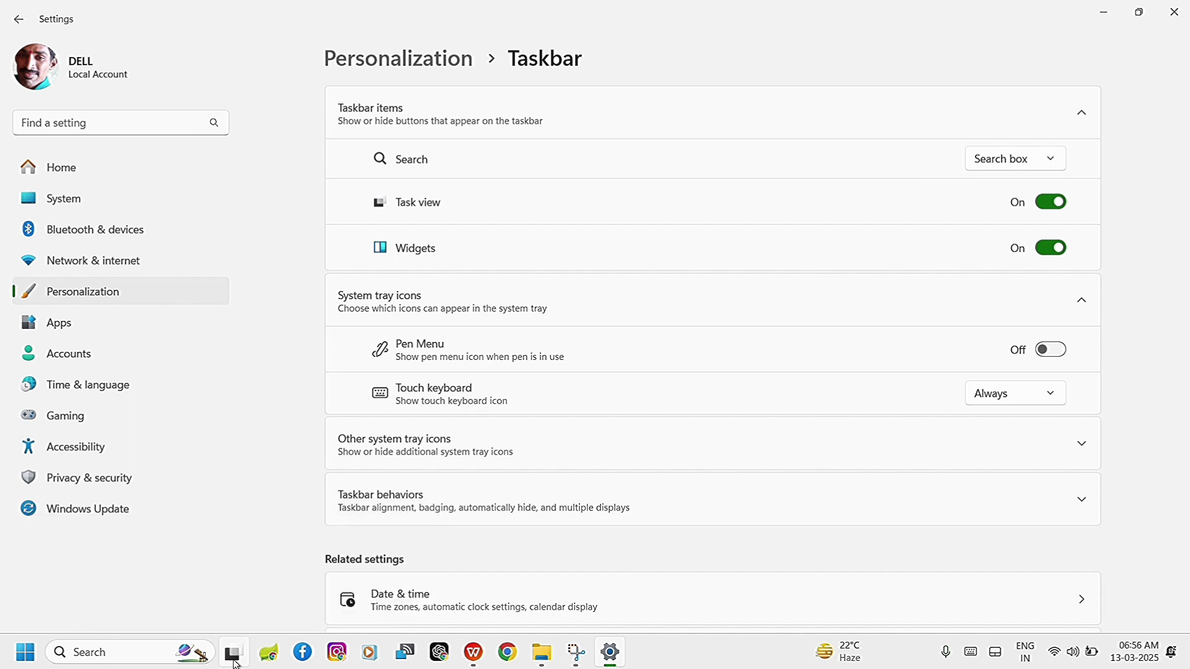
left_click(1049, 201)
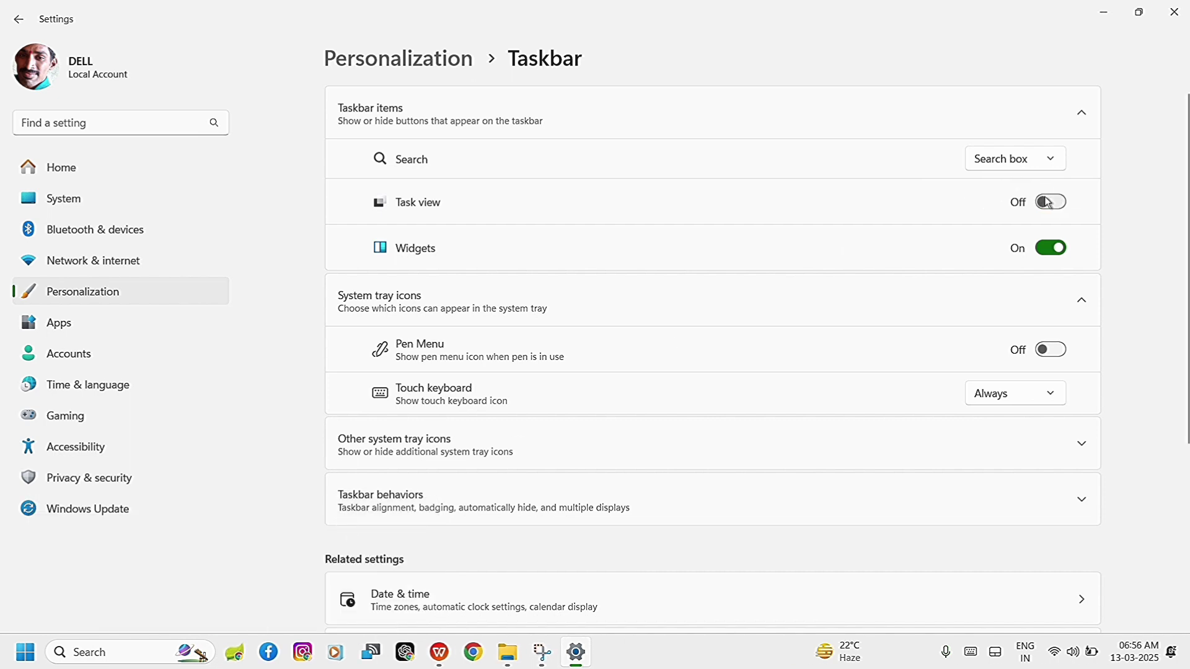
left_click(1058, 204)
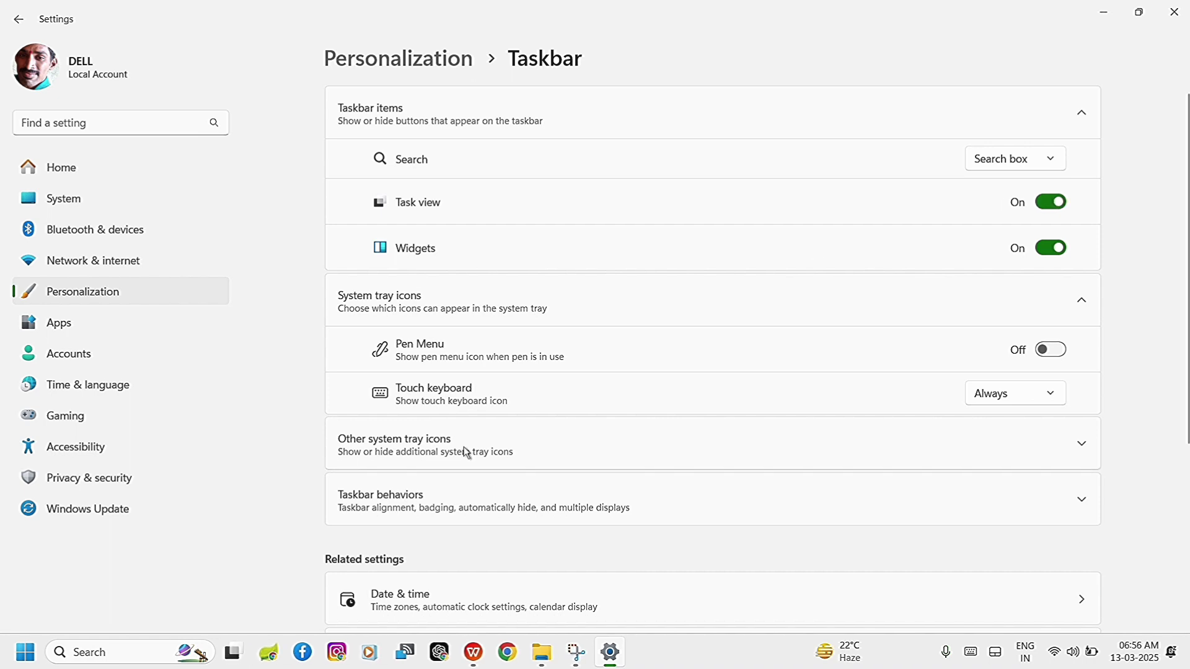
mouse_move(230, 662)
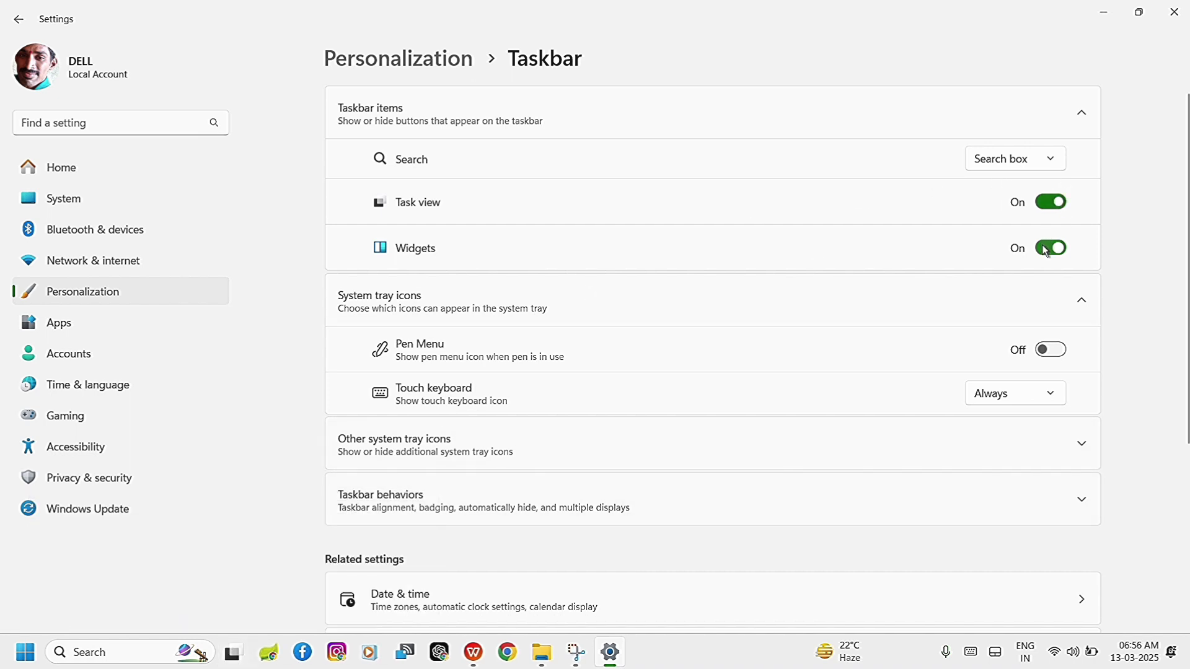
Turn the Widgets taskbar item off and back on, checking the weather widget on the taskbar.
mouse_move(830, 663)
left_click(1055, 250)
left_click(1056, 251)
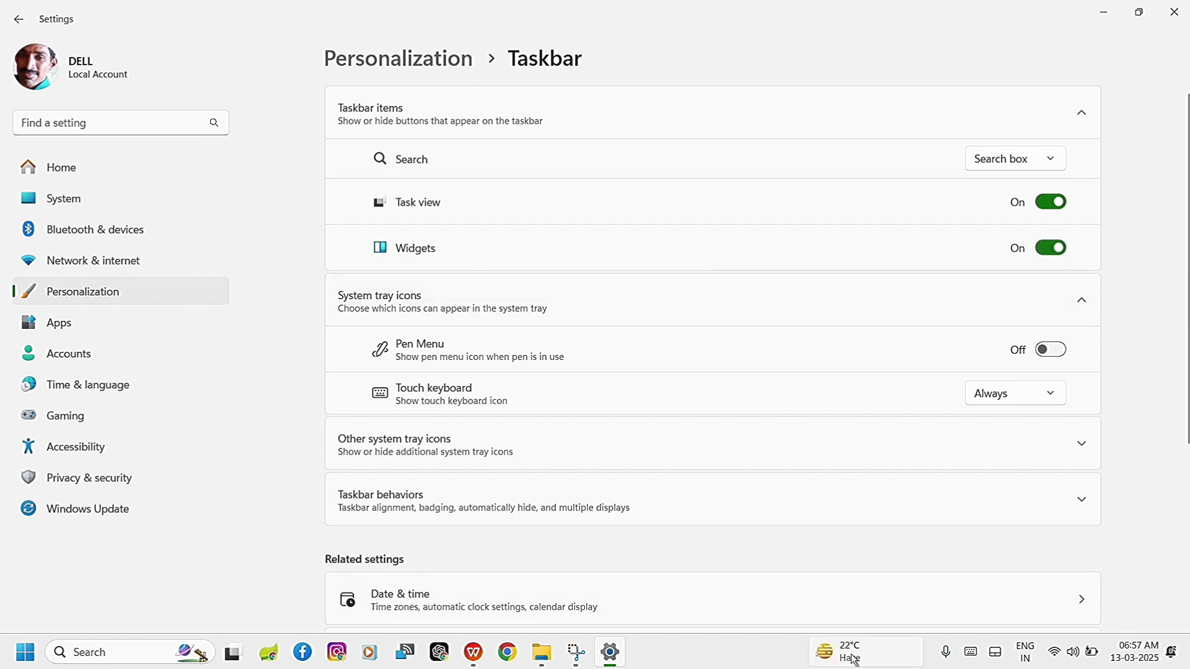
mouse_move(853, 647)
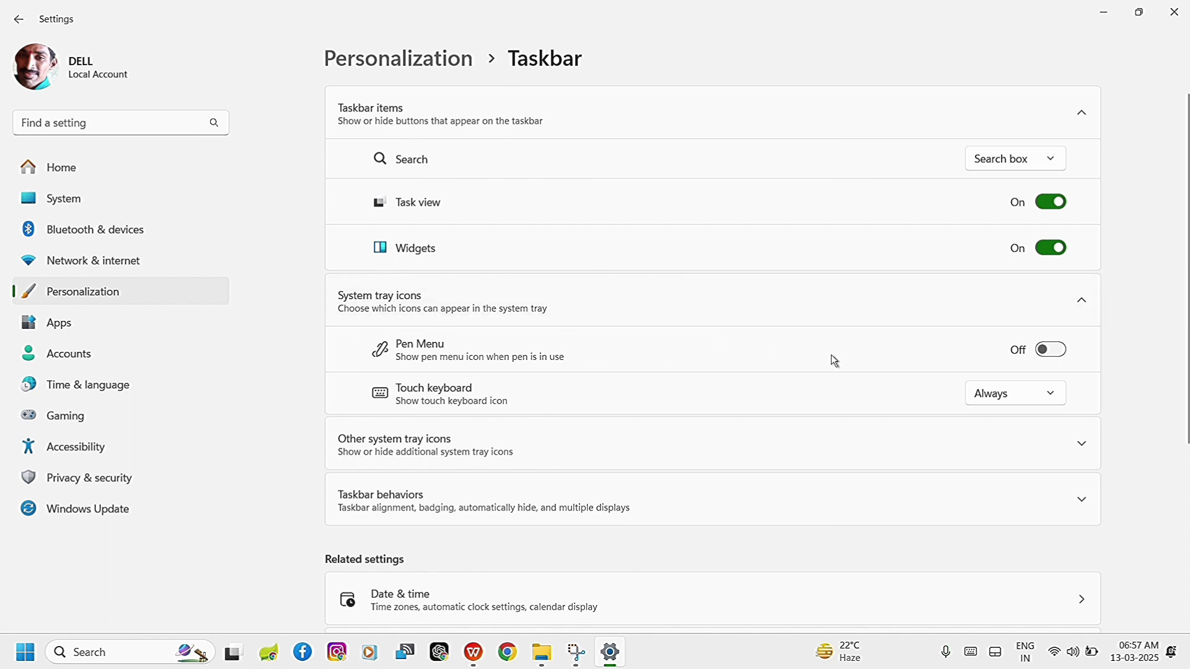
Turn on the Pen Menu tray icon and switch the Touch keyboard icon to Never, When no keyboard attached, and back to Always.
left_click(1057, 352)
left_click(996, 393)
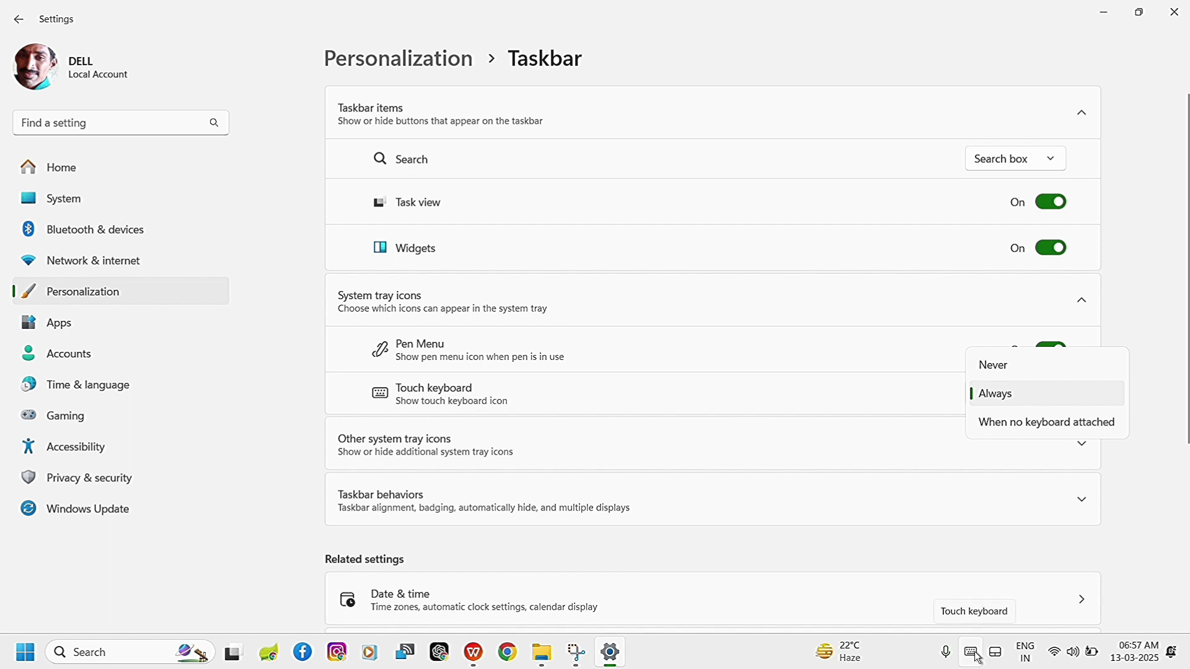
left_click(999, 364)
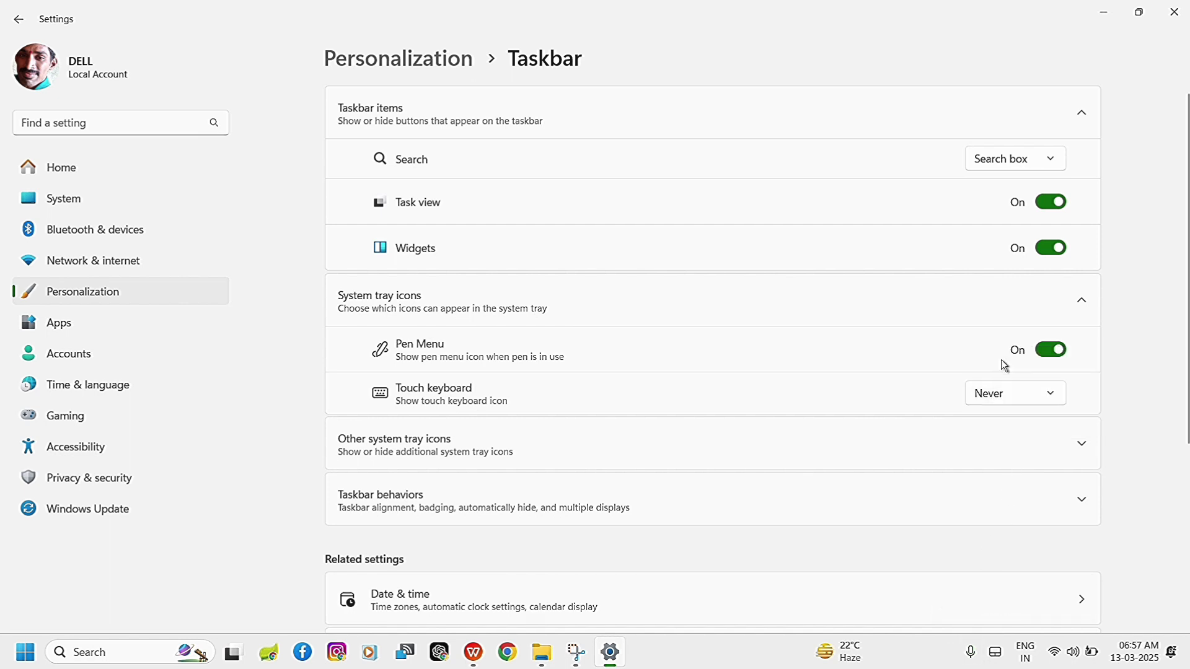
left_click(1032, 400)
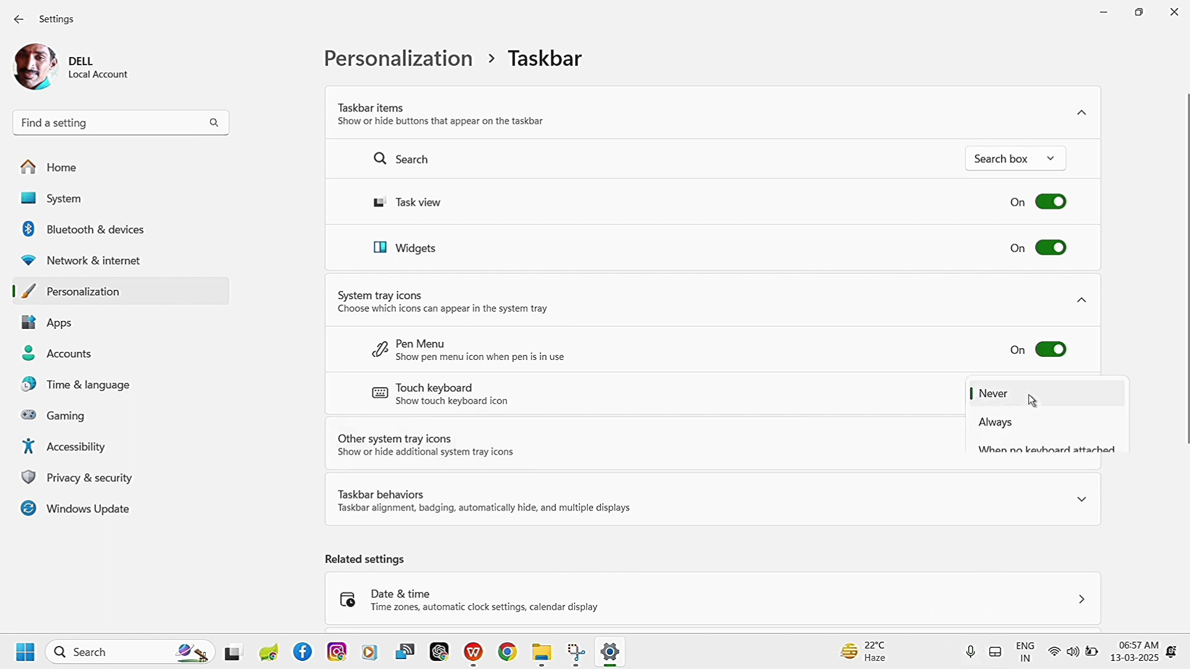
left_click(1034, 452)
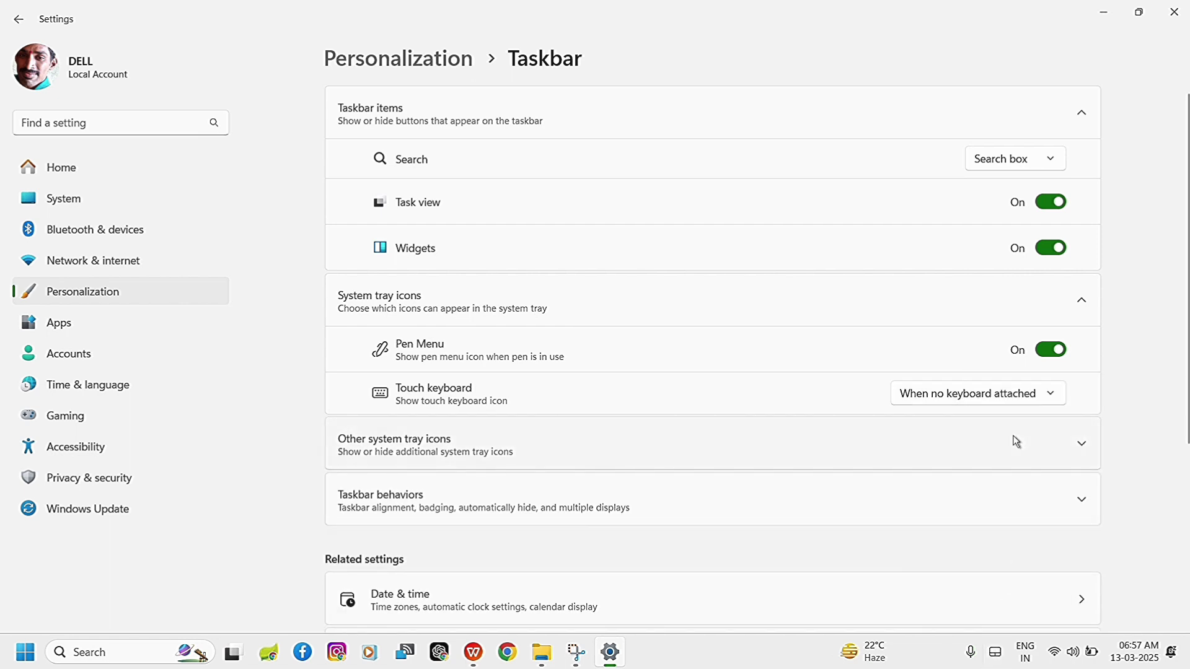
left_click(998, 394)
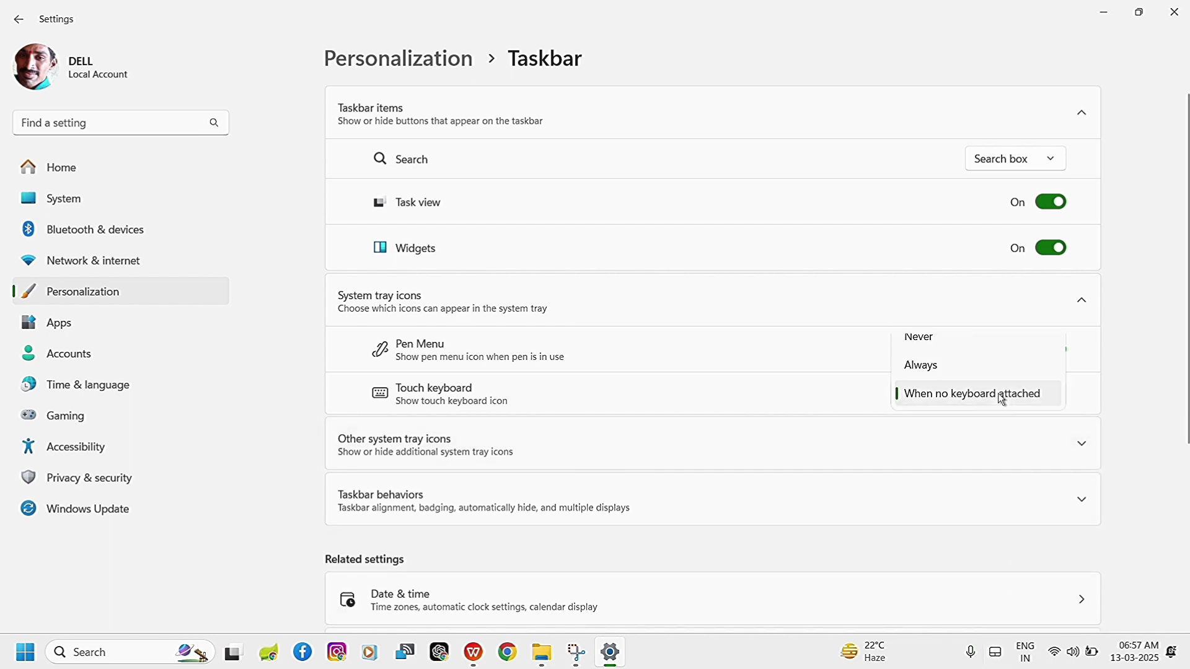
left_click(970, 362)
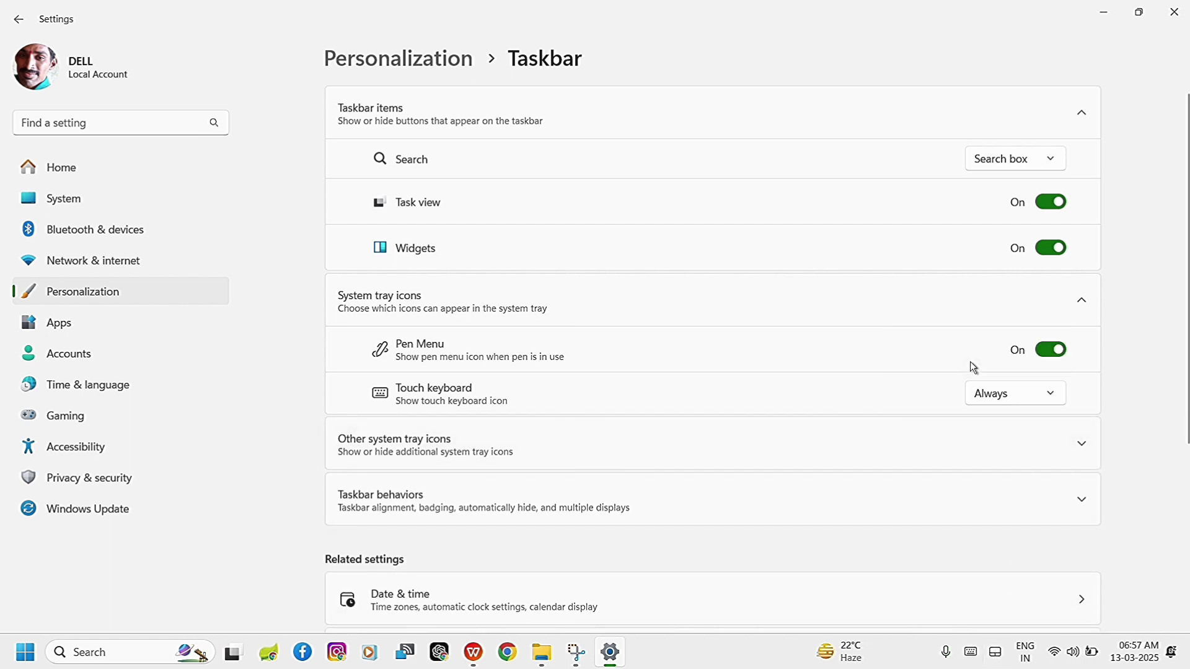
Open the touch keyboard from the system tray and dock it.
left_click(972, 658)
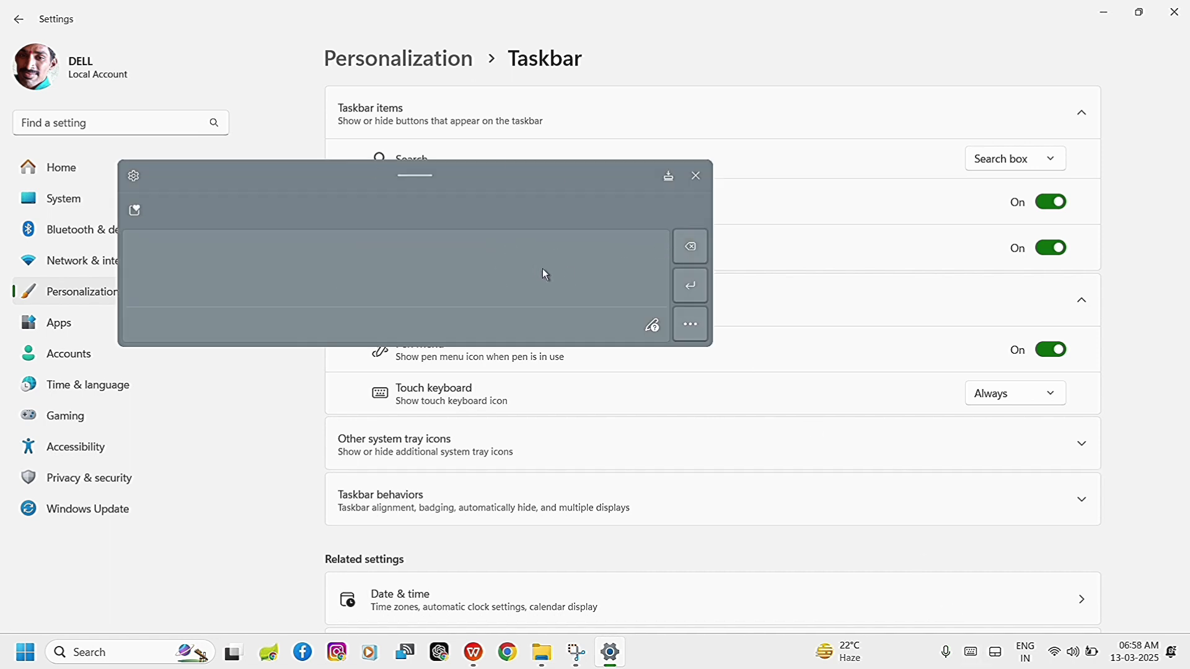
left_click(669, 178)
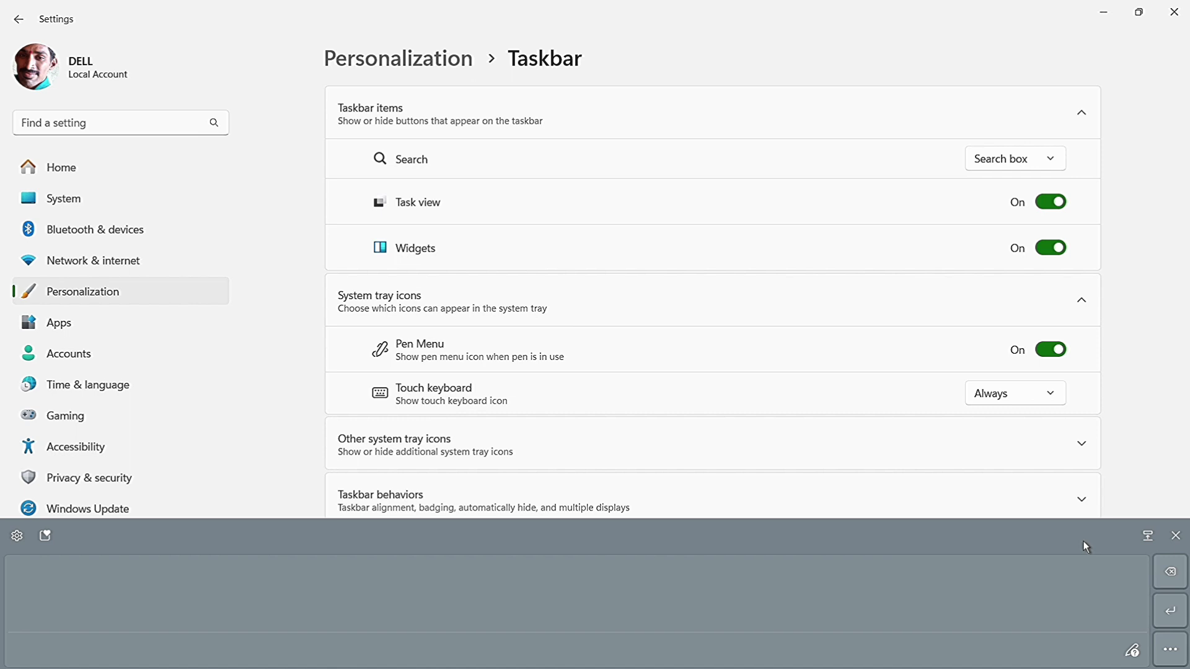
Switch the touch keyboard from handwriting to the Small keyboard layout.
left_click(16, 536)
mouse_move(110, 366)
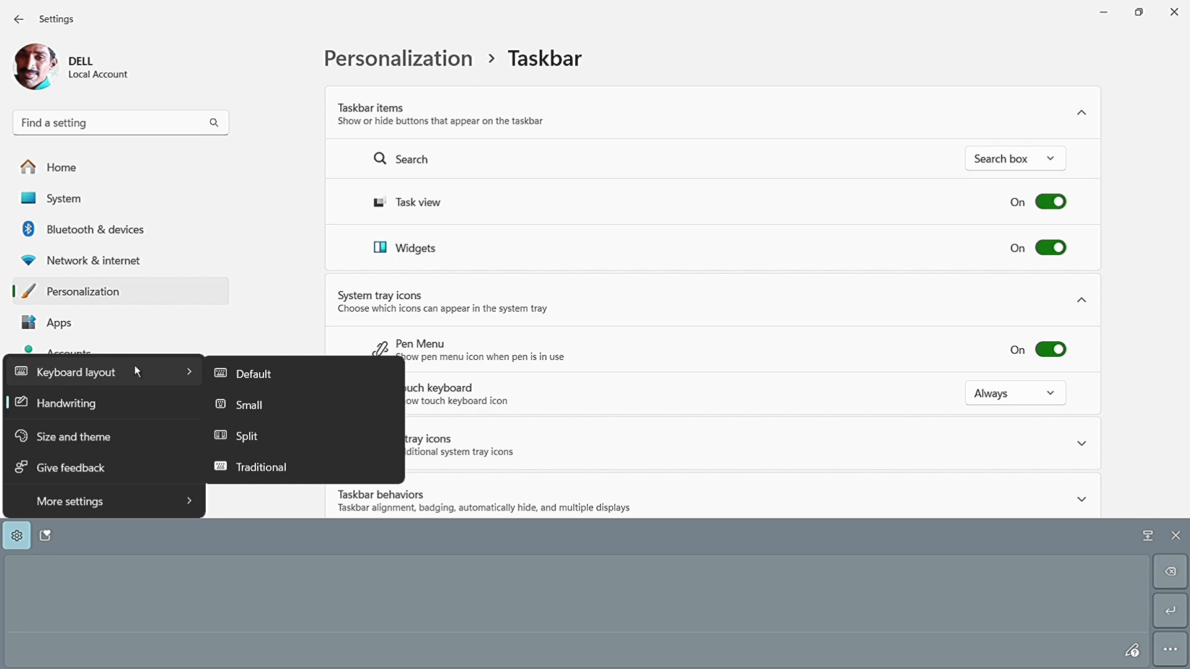
left_click(255, 403)
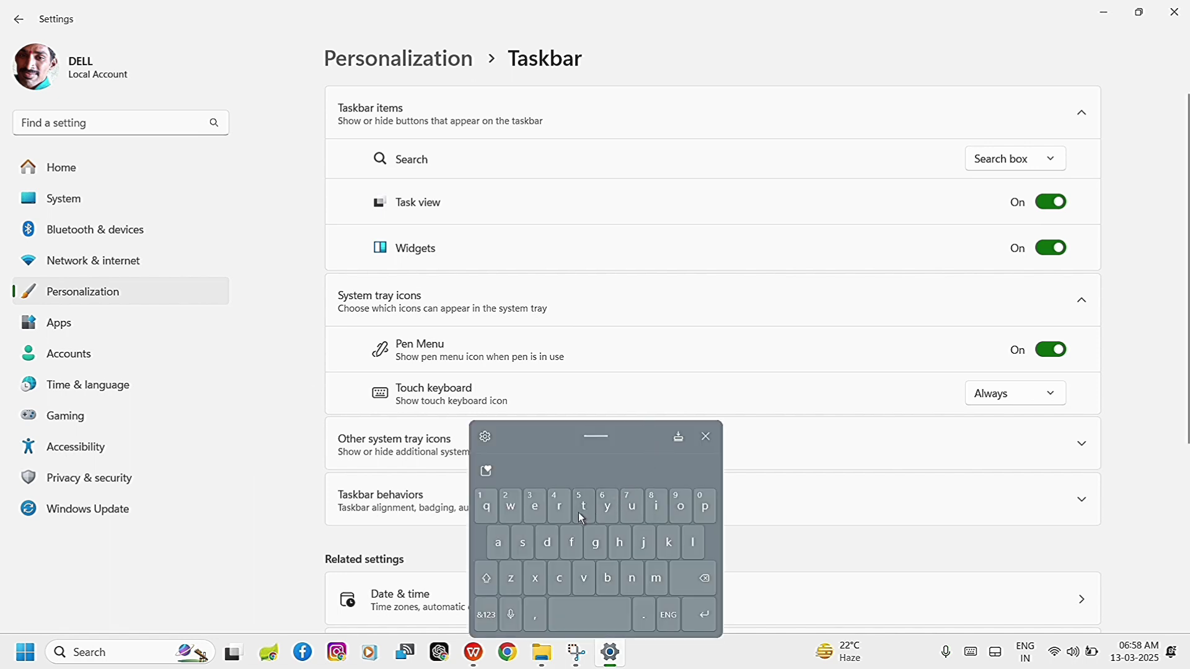
Change the touch keyboard's layout from Small to Default.
left_click(487, 440)
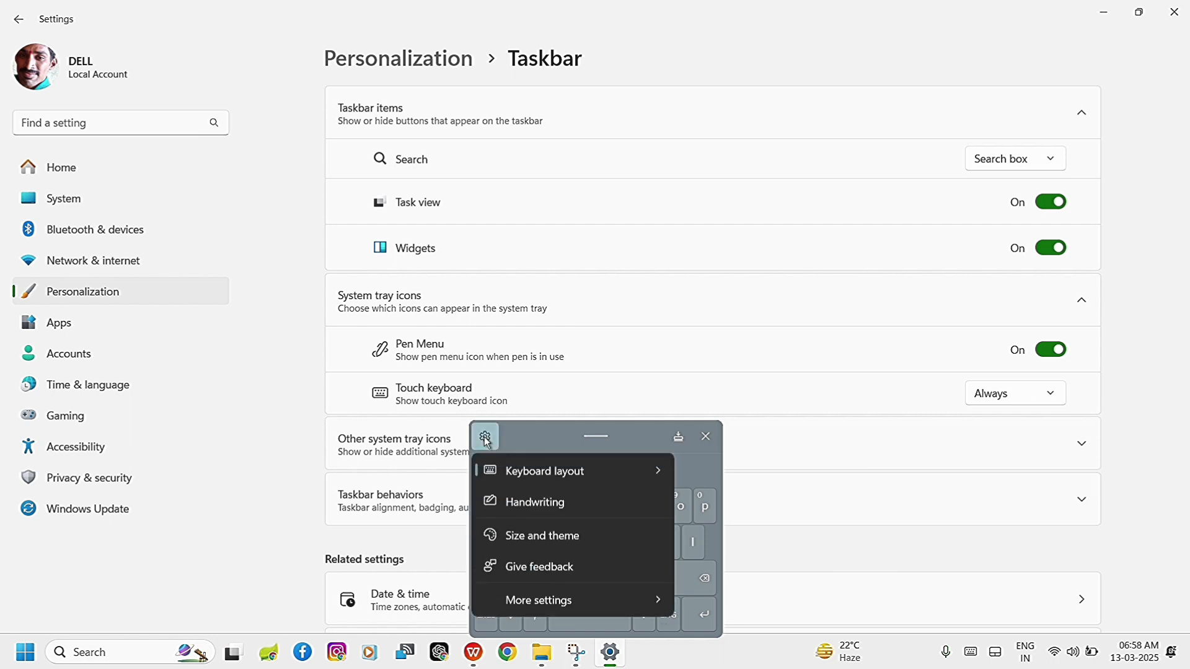
mouse_move(593, 475)
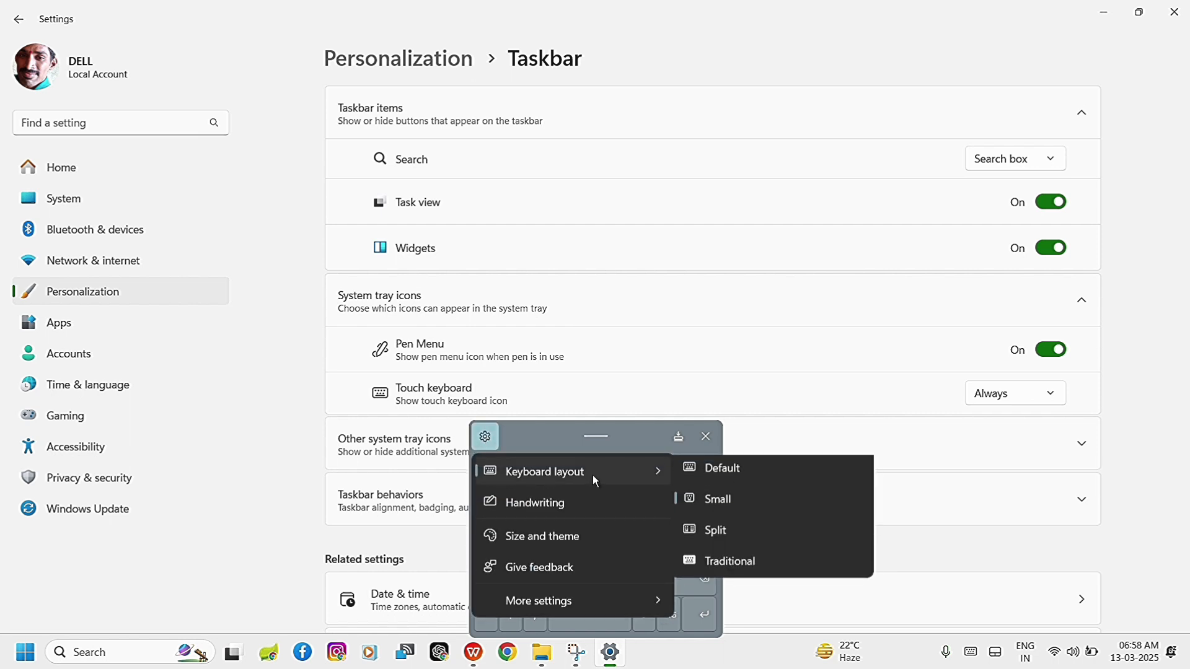
left_click(726, 473)
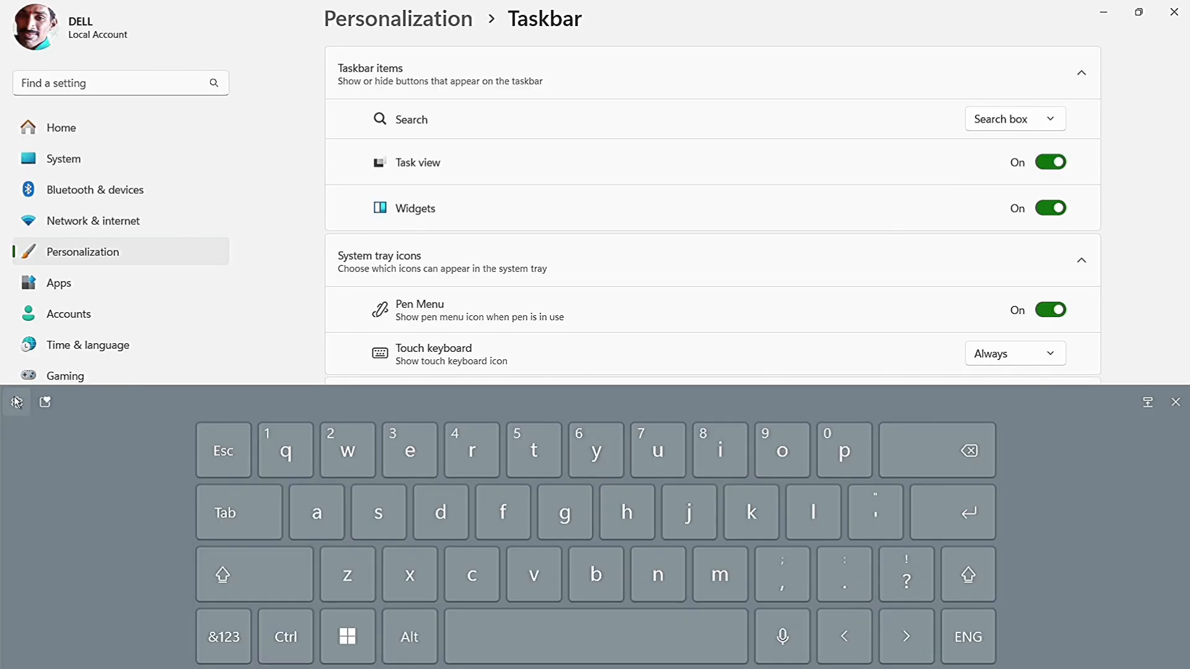
Change the touch keyboard's layout to Split.
left_click(17, 403)
mouse_move(99, 443)
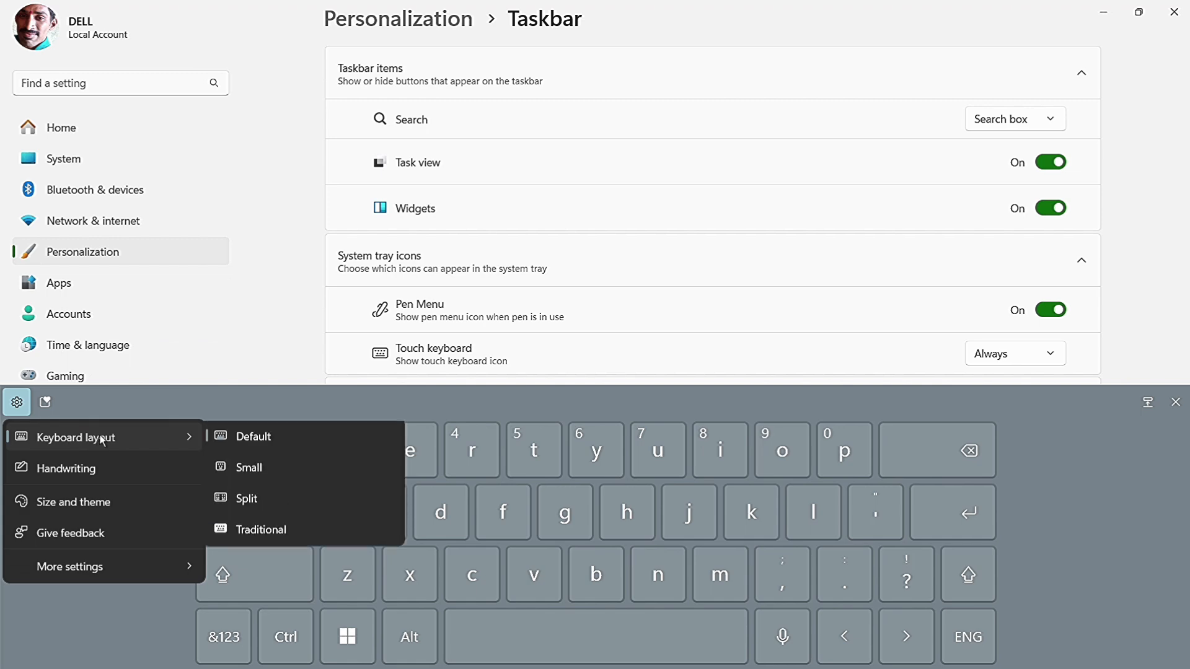
left_click(248, 501)
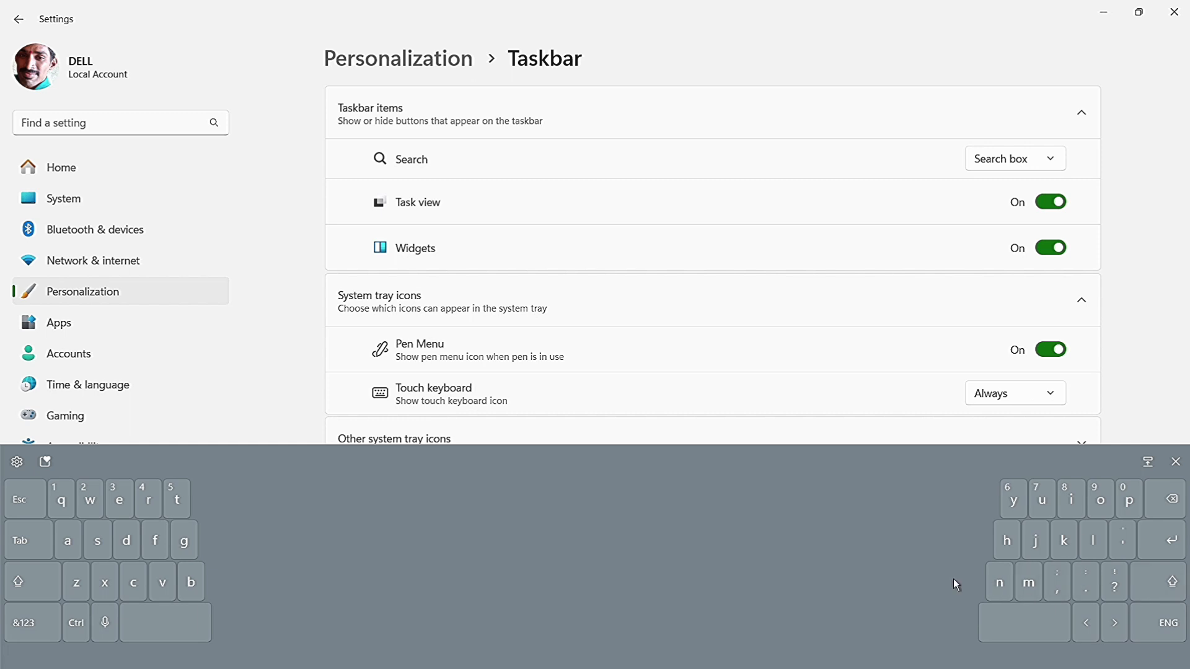
Change the touch keyboard's layout to Traditional and leave its settings closed.
left_click(9, 471)
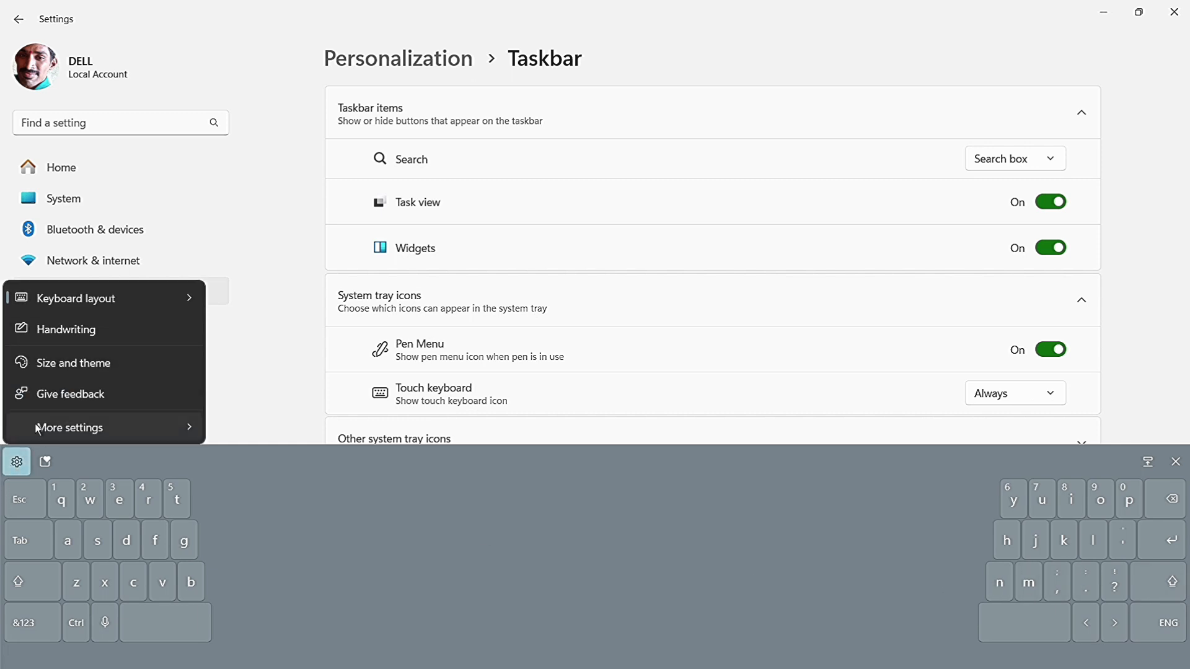
mouse_move(115, 308)
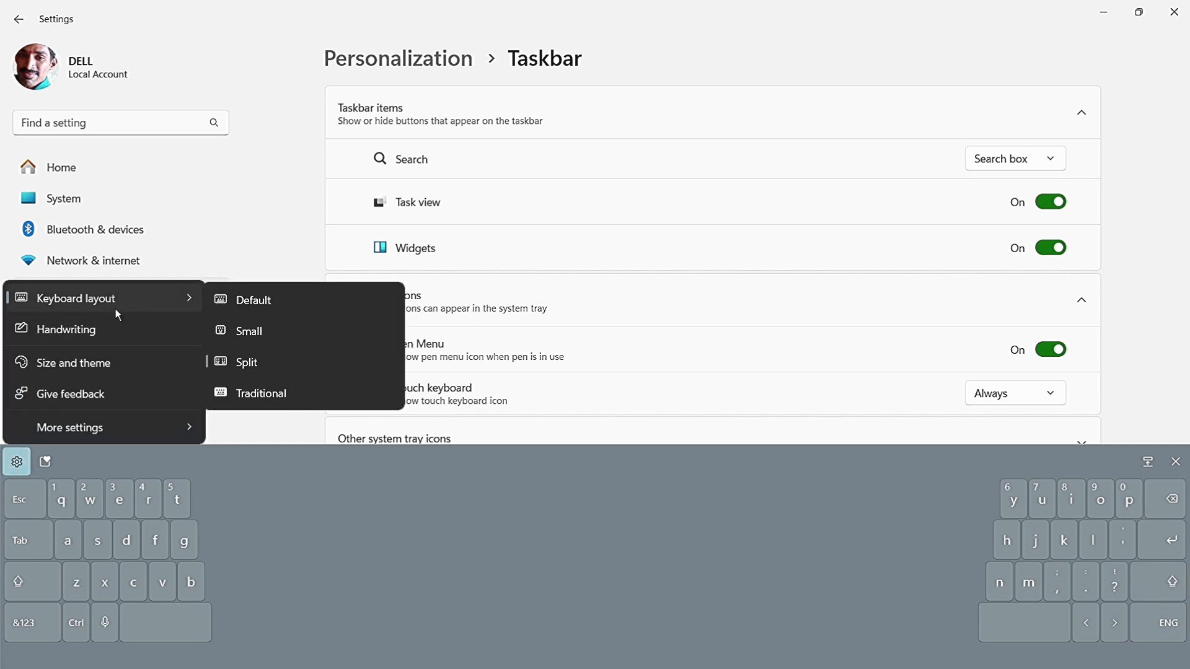
left_click(251, 393)
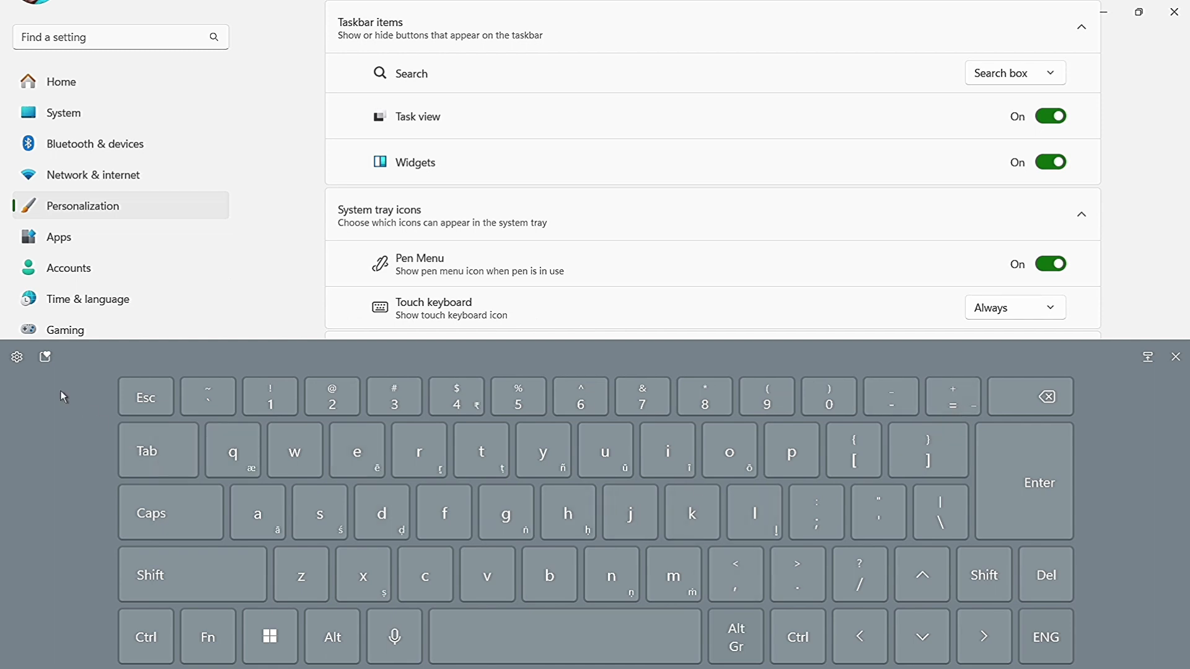
left_click(18, 357)
left_click(19, 358)
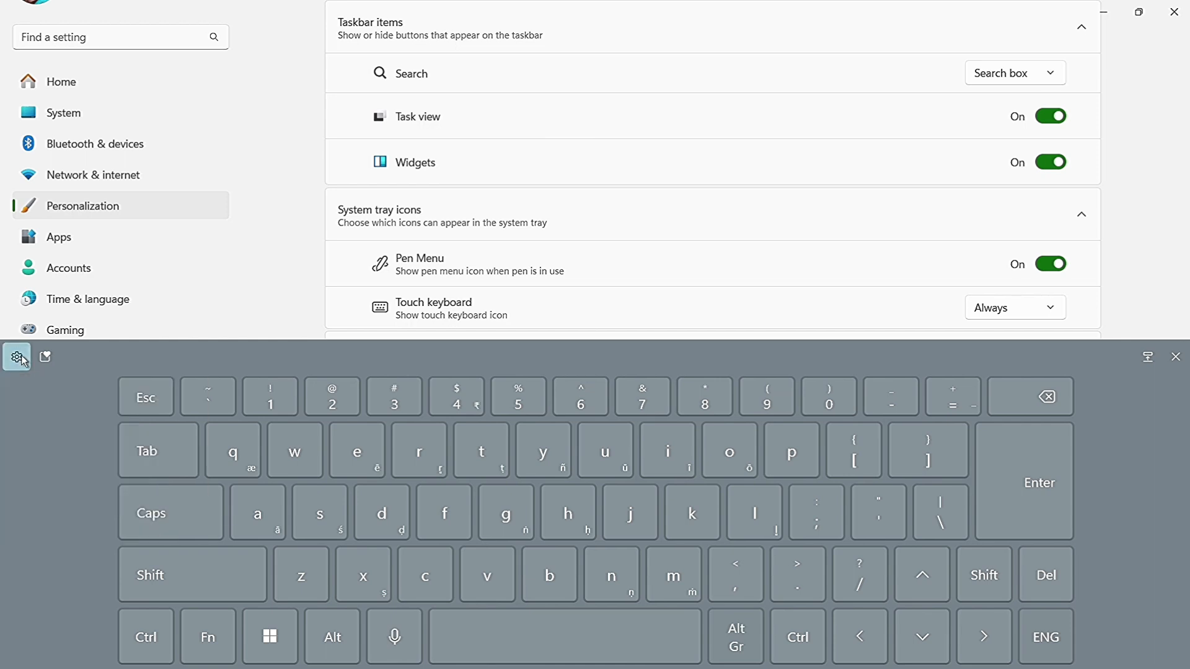
Minimize the Settings window, close the touch keyboard and switch to Document1 in WPS Office.
left_click(1101, 18)
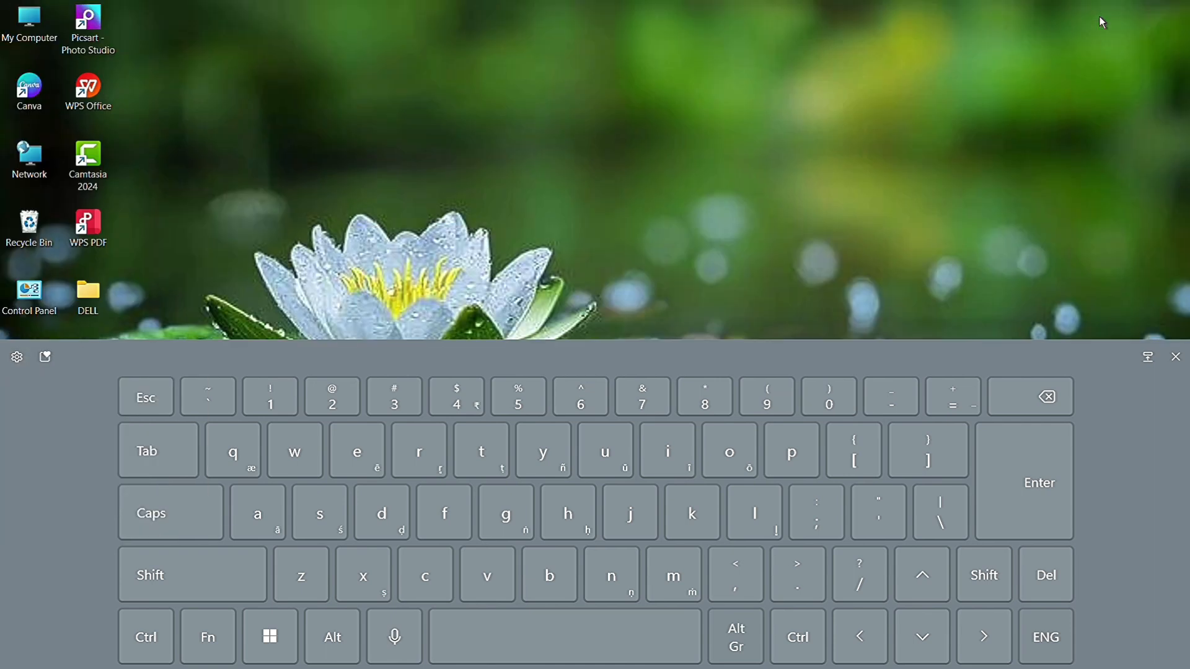
left_click(1177, 360)
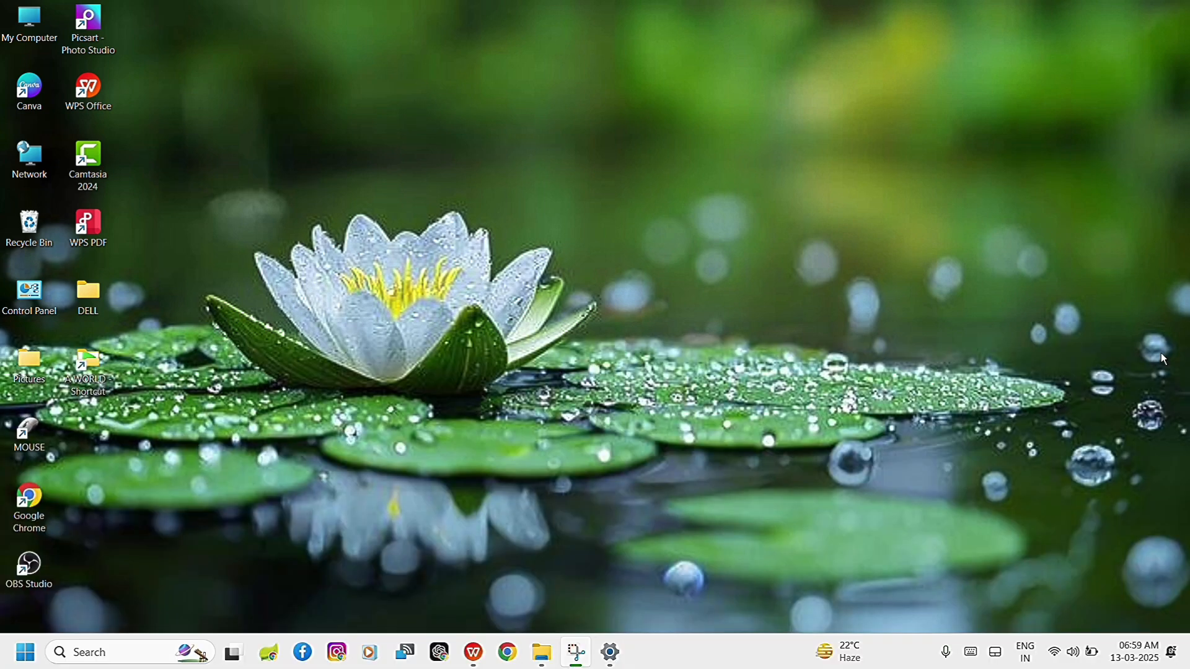
mouse_move(474, 658)
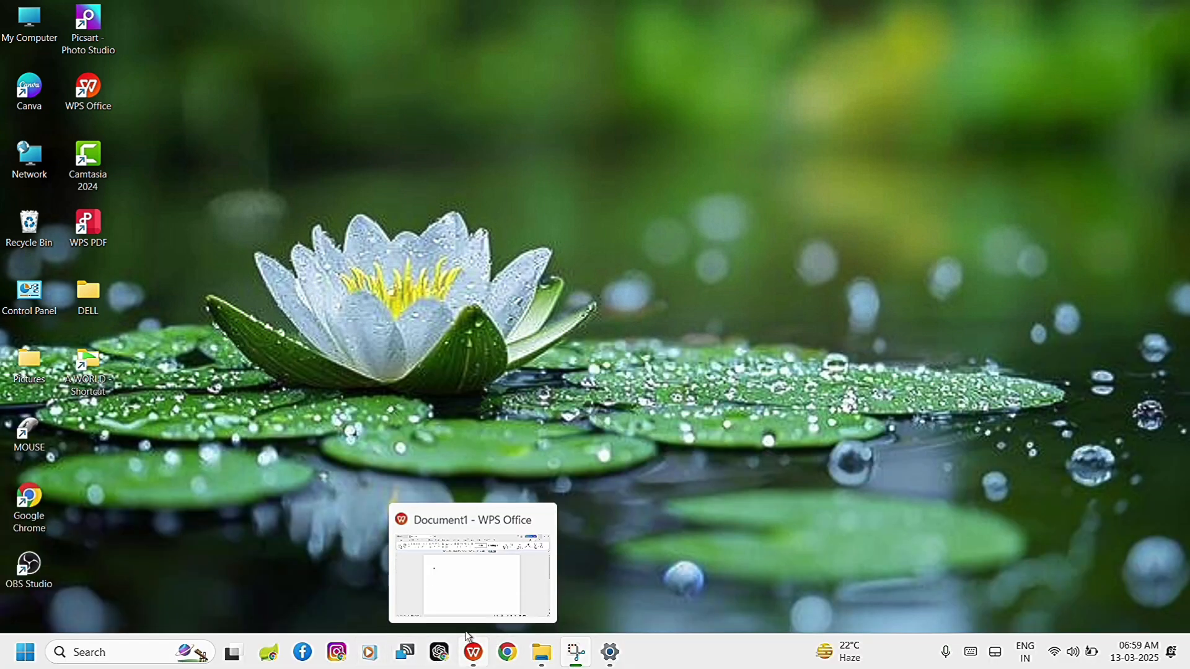
left_click(456, 565)
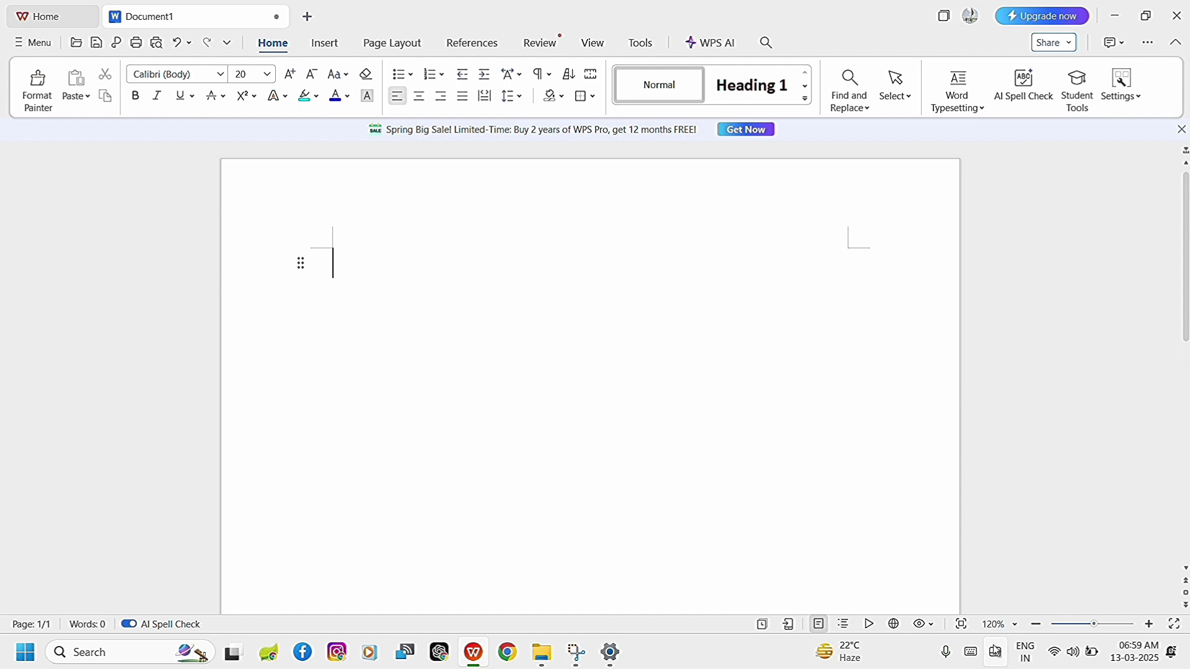
Reopen the touch keyboard over the document and change its layout to Default.
left_click(971, 654)
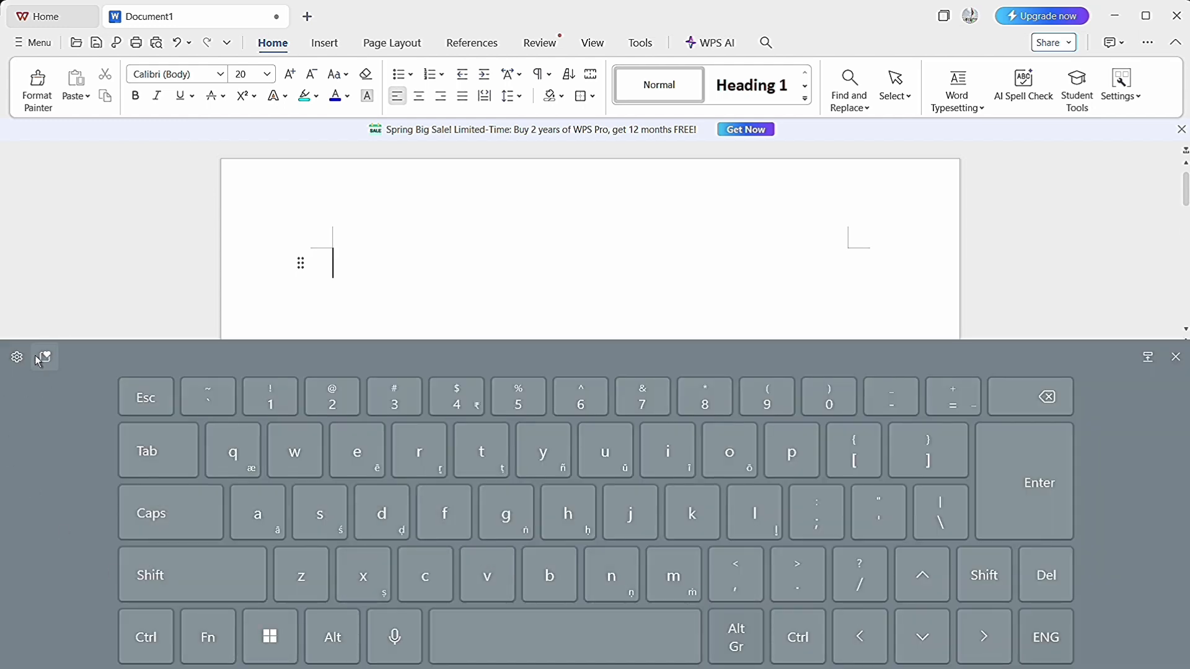
left_click(17, 358)
mouse_move(124, 390)
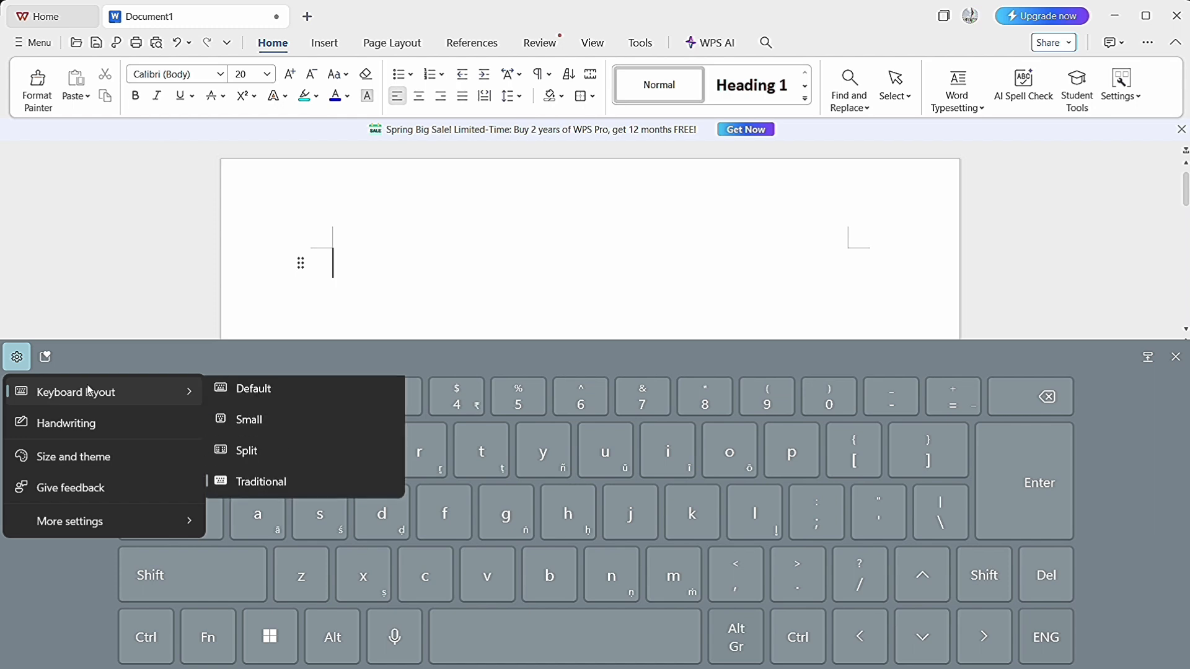
left_click(251, 394)
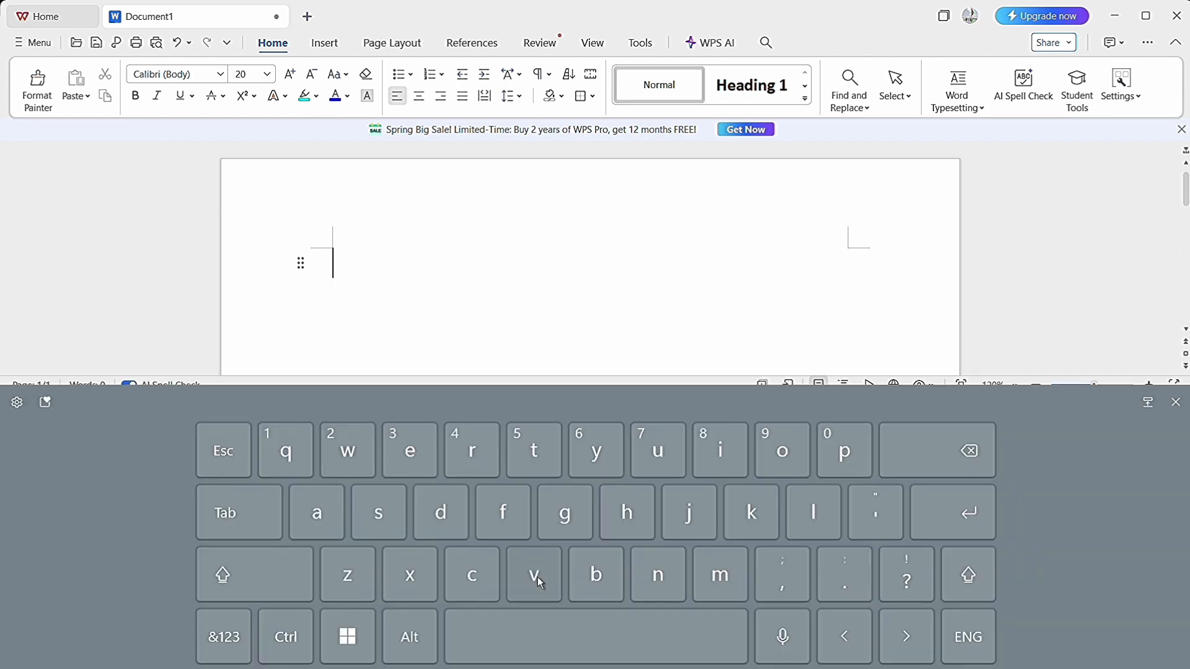
Enter "cheerla" in the blank document with the touch keyboard, reopening the keyboard if it closes.
left_click(475, 583)
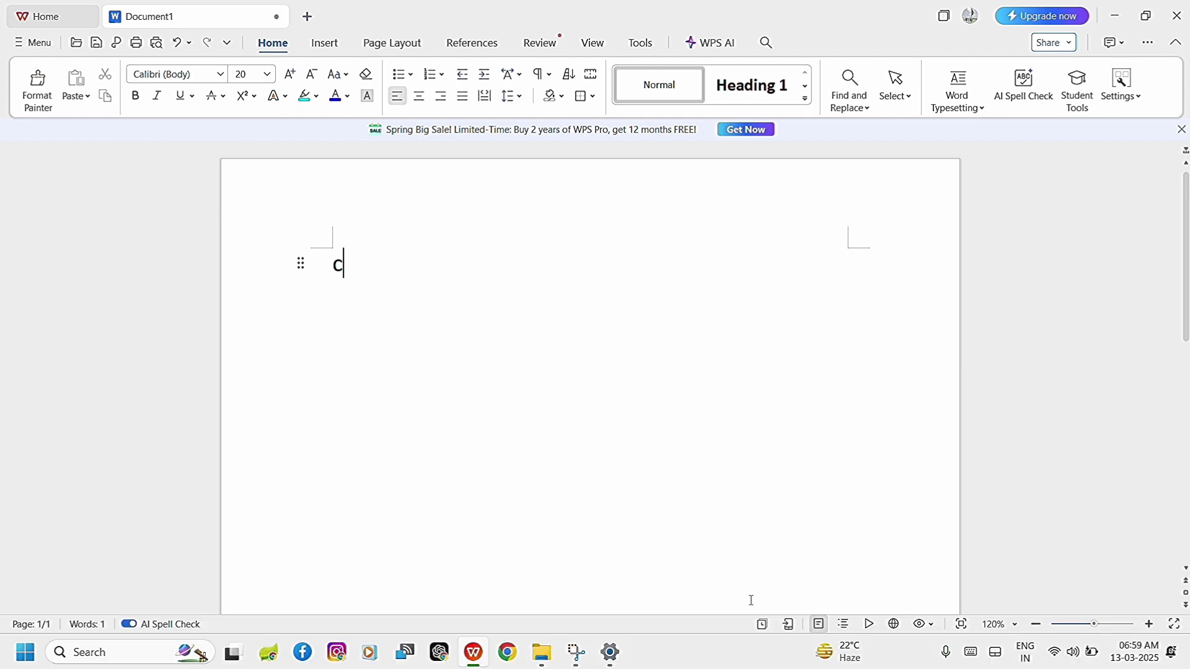
left_click(970, 652)
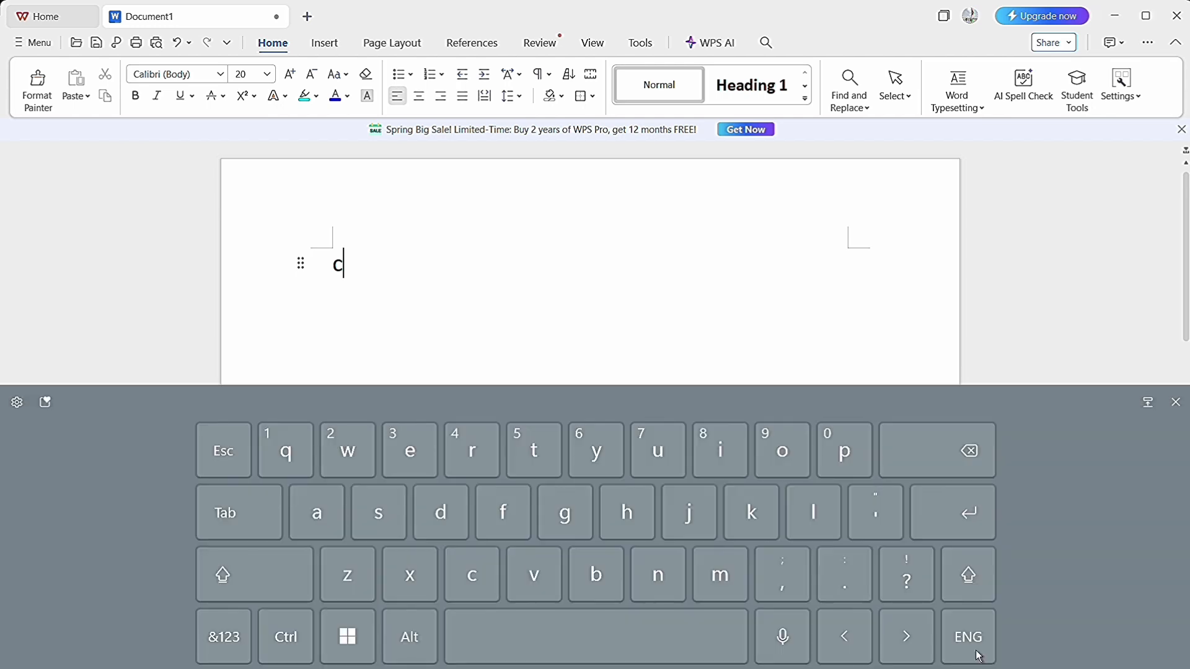
left_click(629, 512)
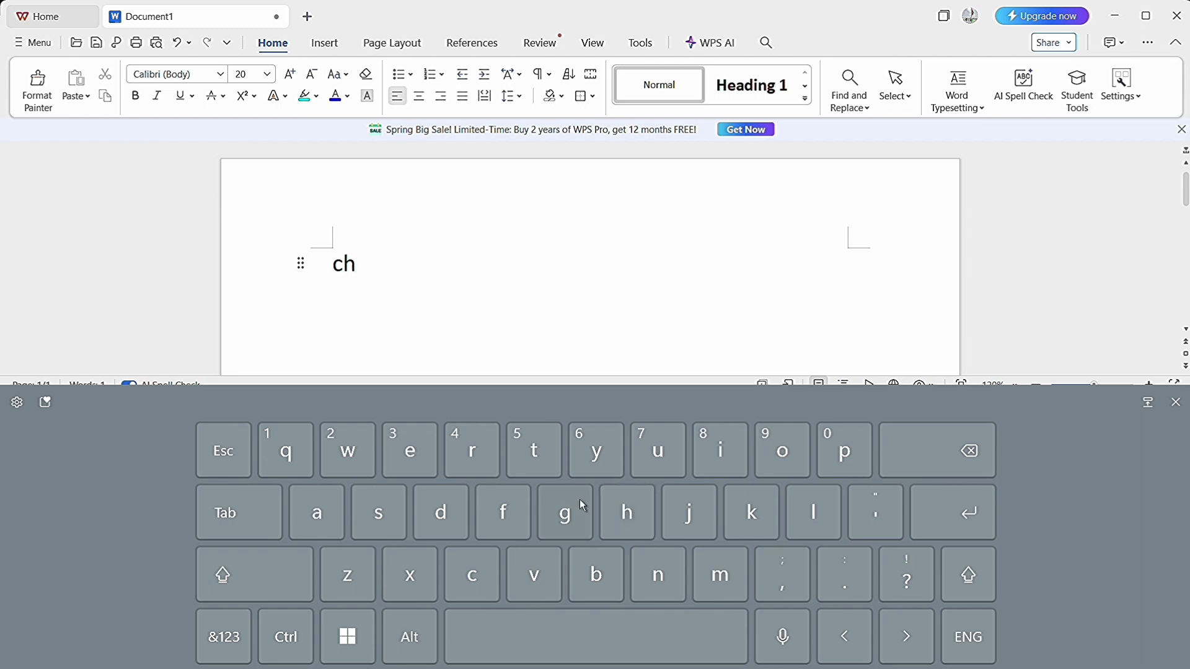
left_click(414, 442)
left_click(414, 442)
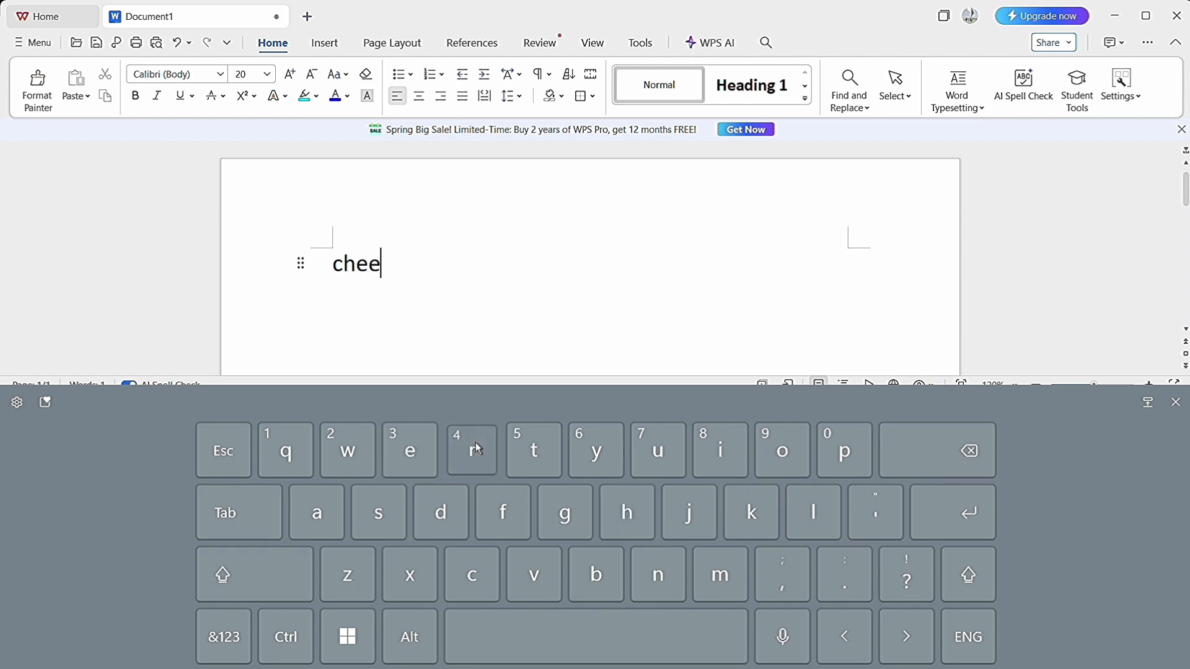
left_click(474, 441)
left_click(813, 513)
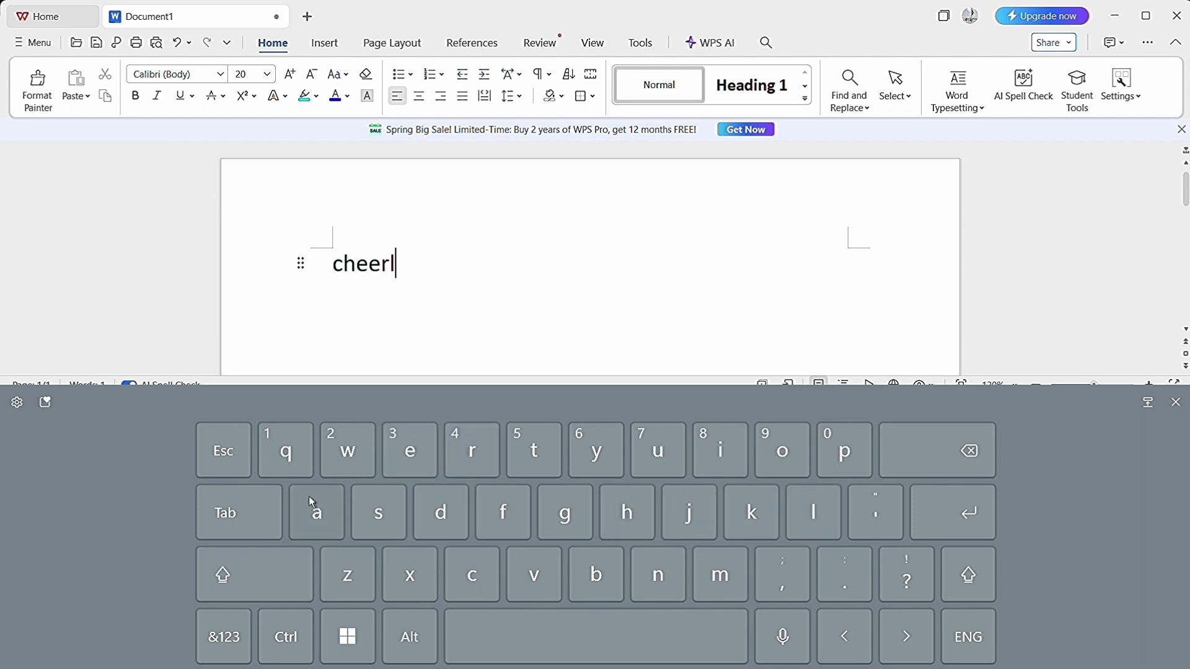
left_click(314, 514)
Switch the touch keyboard to Handwriting input.
left_click(16, 404)
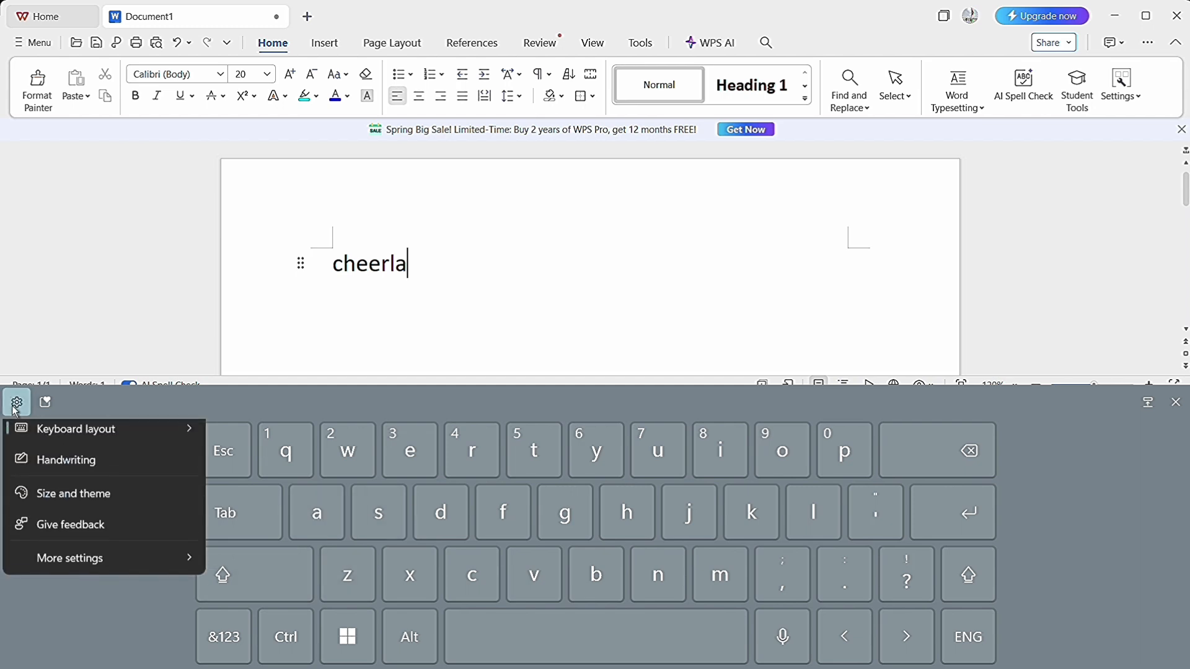
mouse_move(60, 441)
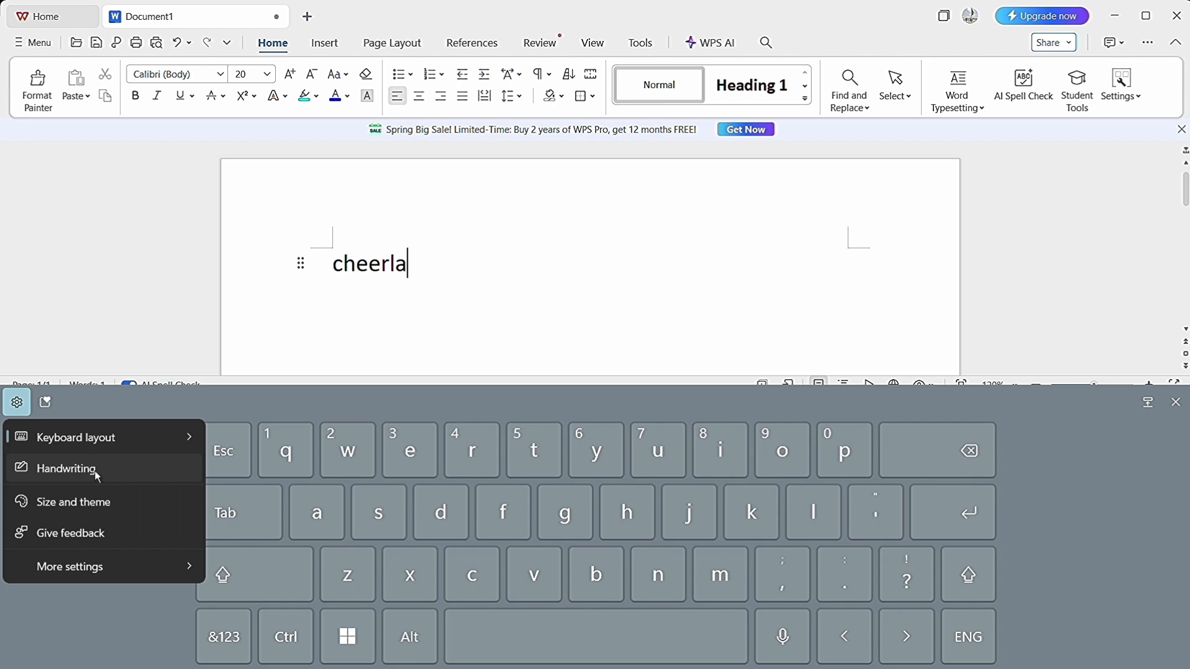
left_click(97, 470)
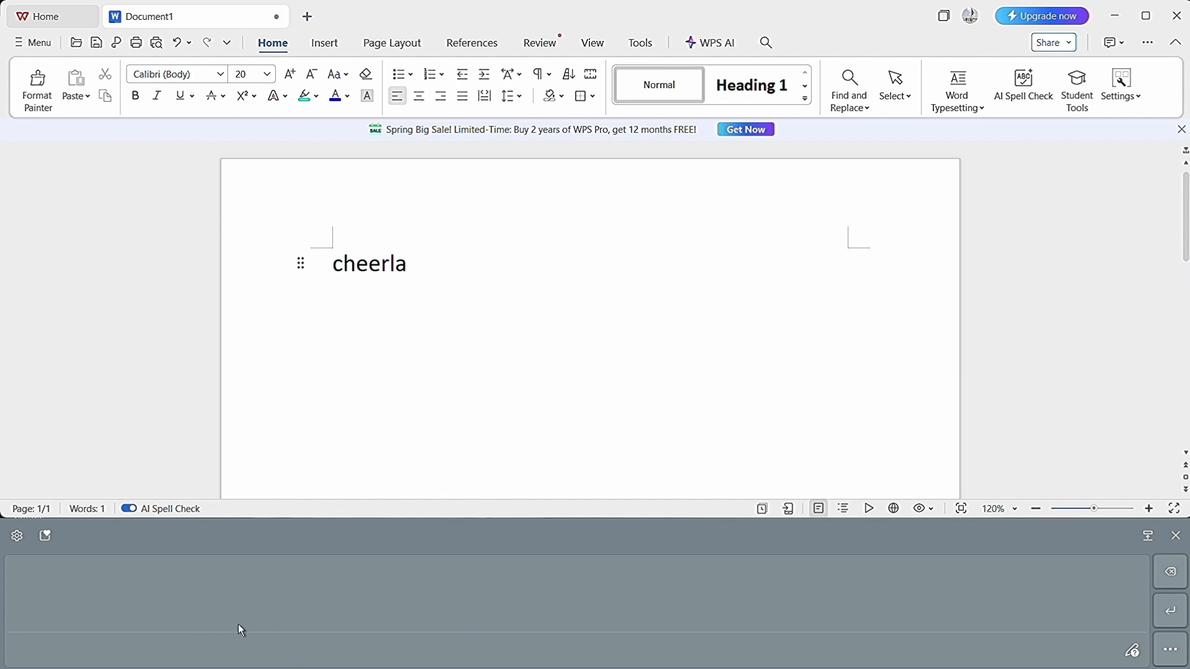
Handwrite the characters "/ / . r [h e." after the word in the document using the handwriting panel.
left_click_drag(238, 624, 273, 556)
left_click_drag(338, 613, 396, 556)
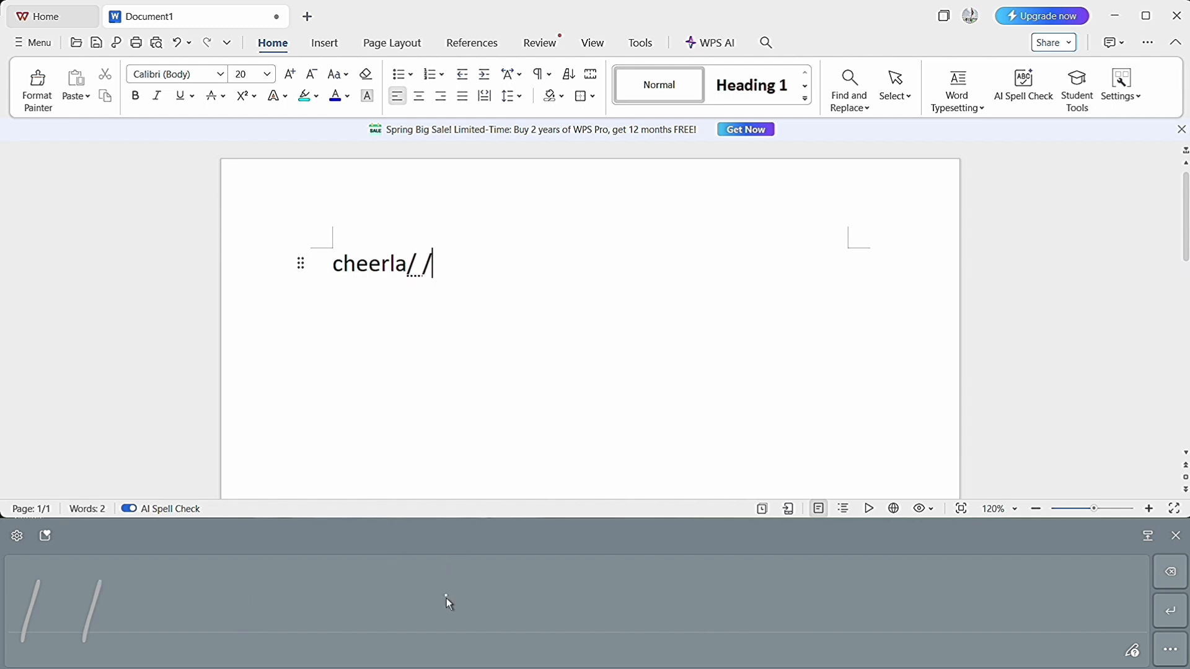
mouse_move(439, 634)
left_mouse_down()
mouse_move(364, 667)
mouse_move(434, 579)
mouse_move(478, 600)
mouse_move(546, 579)
left_mouse_up()
left_click(785, 538)
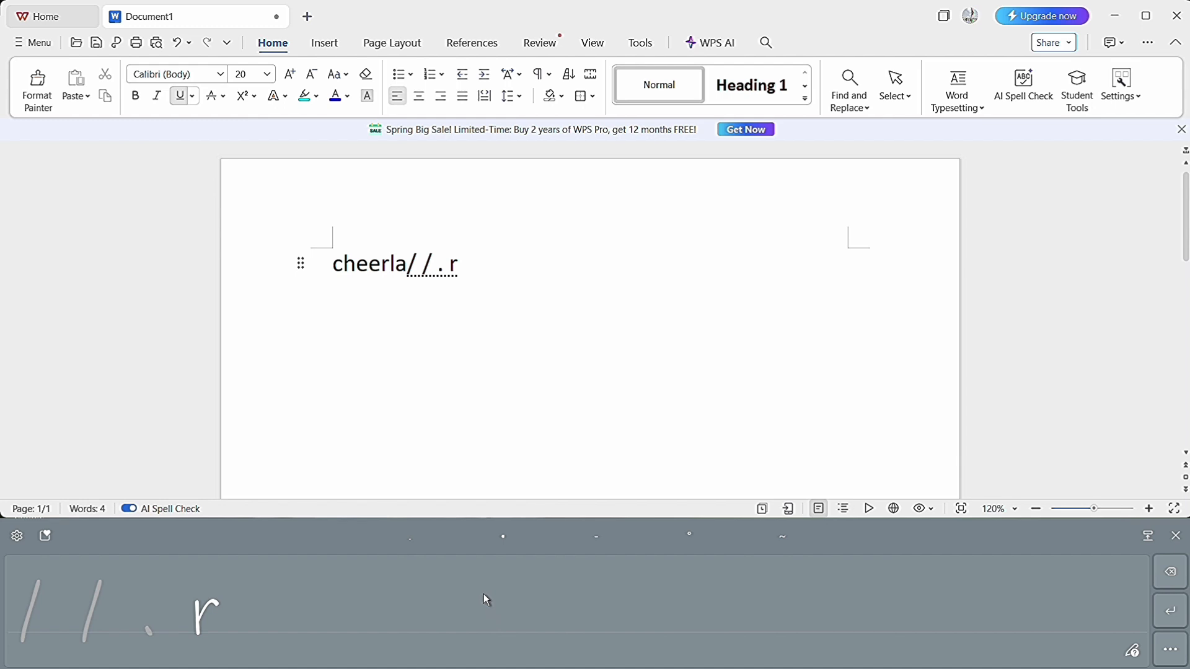
left_click_drag(485, 593, 469, 595)
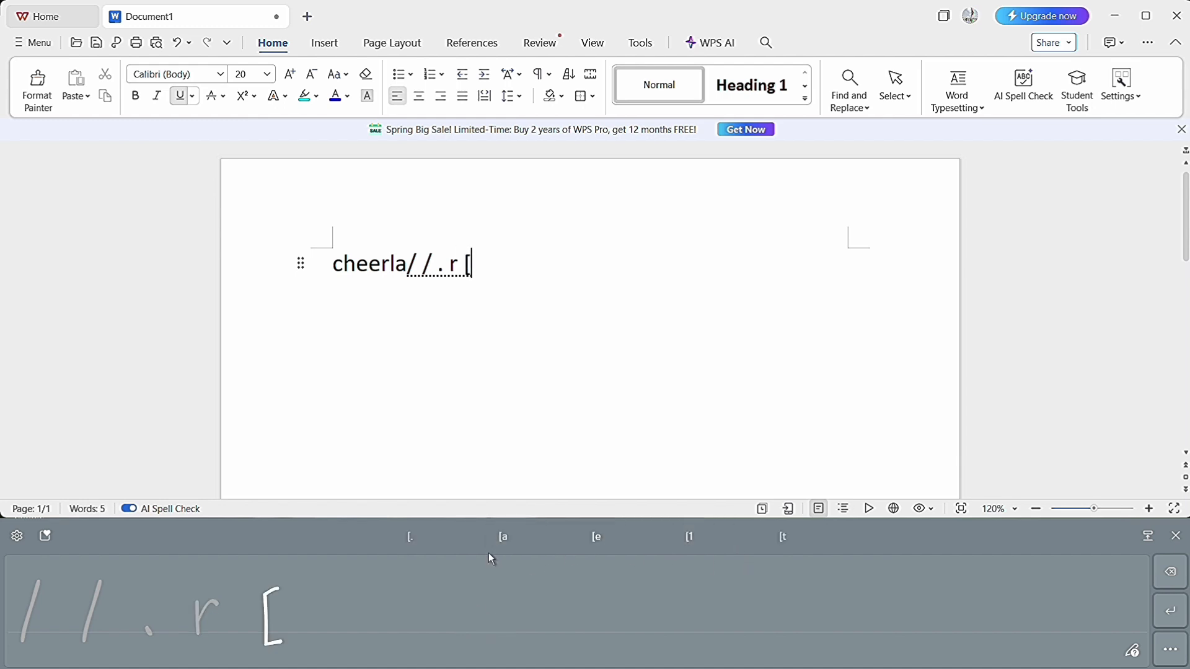
left_click(411, 537)
mouse_move(483, 608)
left_mouse_down()
mouse_move(485, 645)
mouse_move(494, 629)
left_mouse_up()
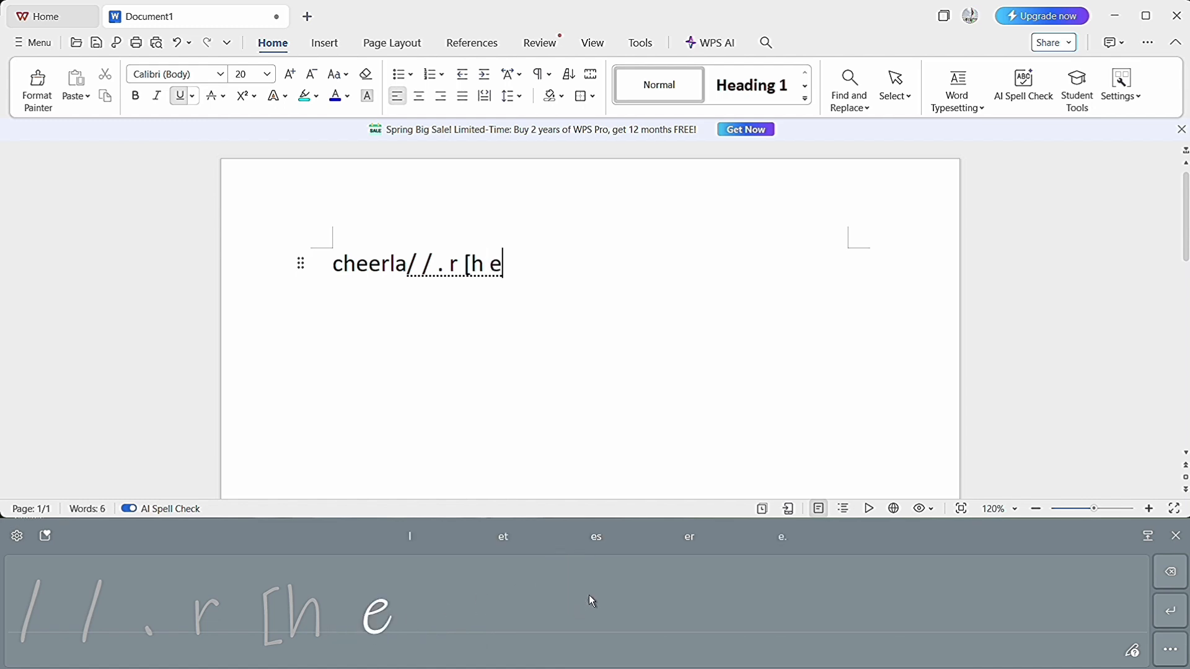
left_click(771, 538)
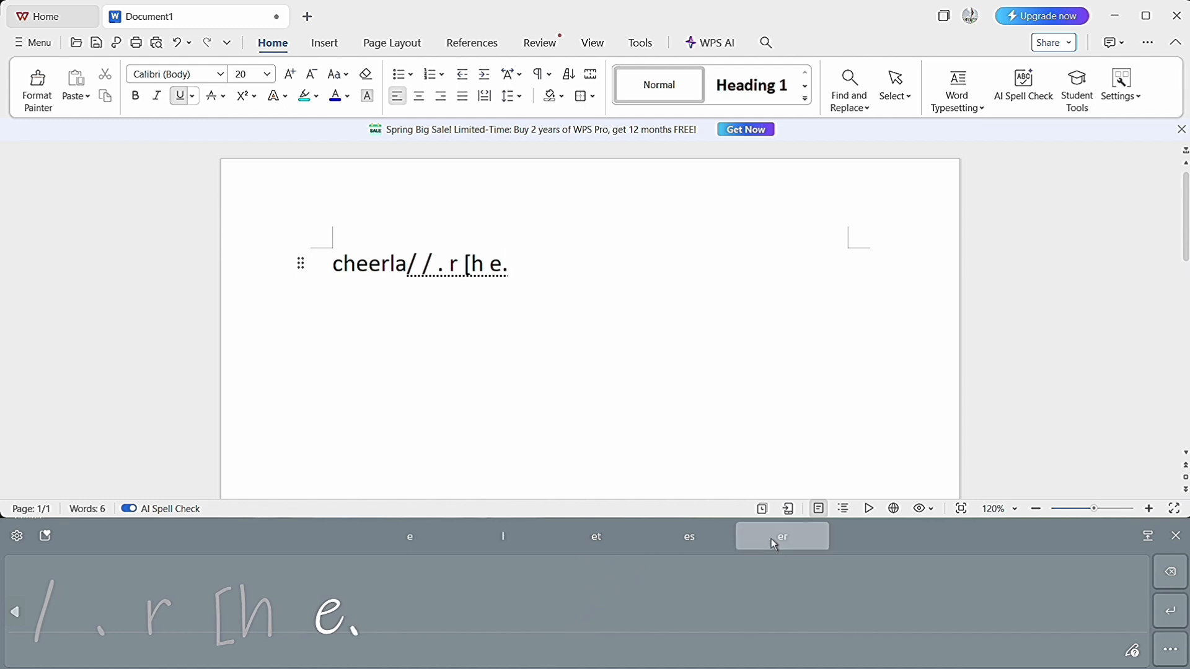
Open the size and theme settings of the touch keyboard.
left_click(18, 537)
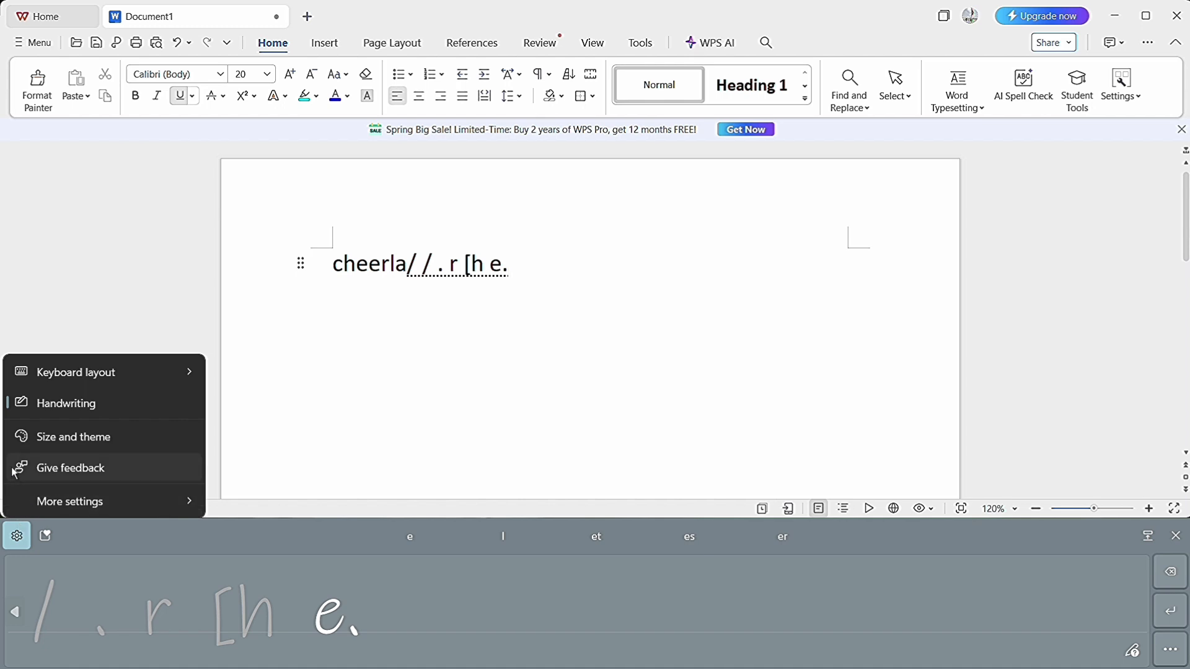
left_click(79, 445)
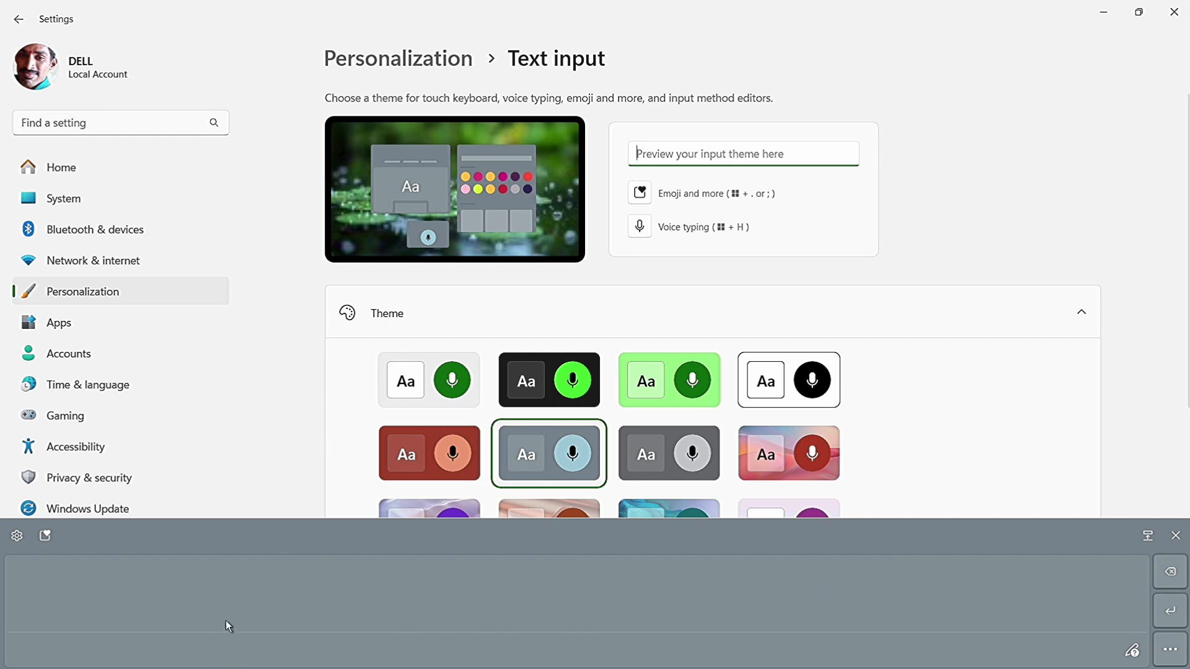
Try the light, Dark, bright green, Tangerine Tides, teal wave and Blue-green themes on the touch keyboard.
left_click(453, 394)
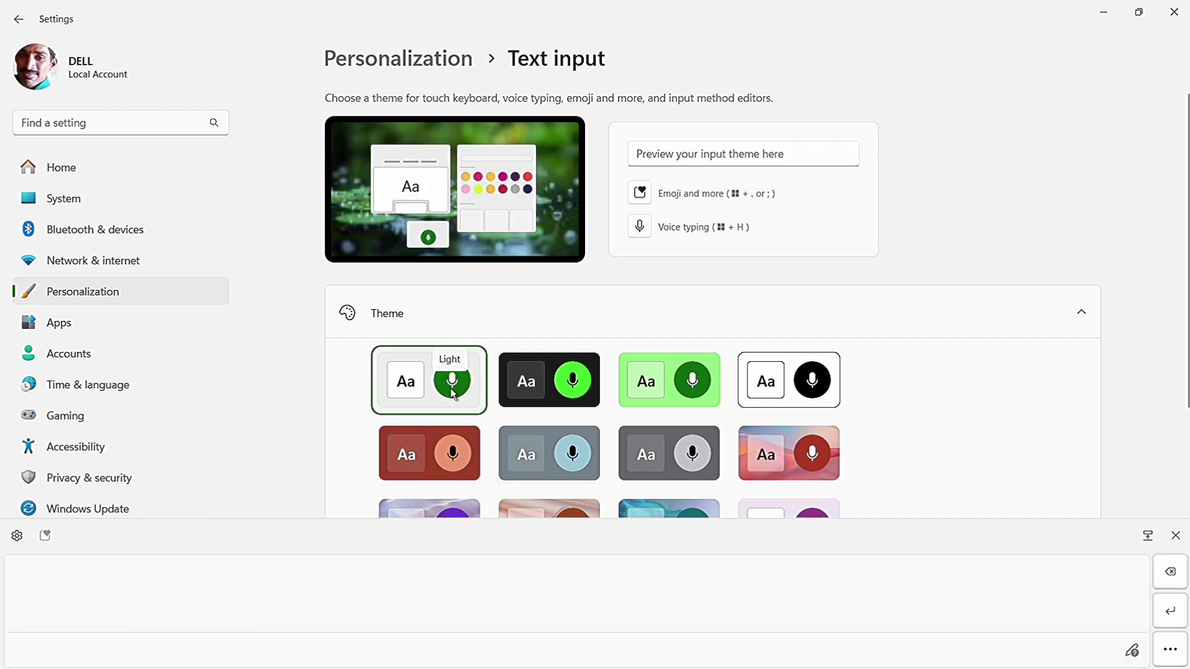
left_click(563, 372)
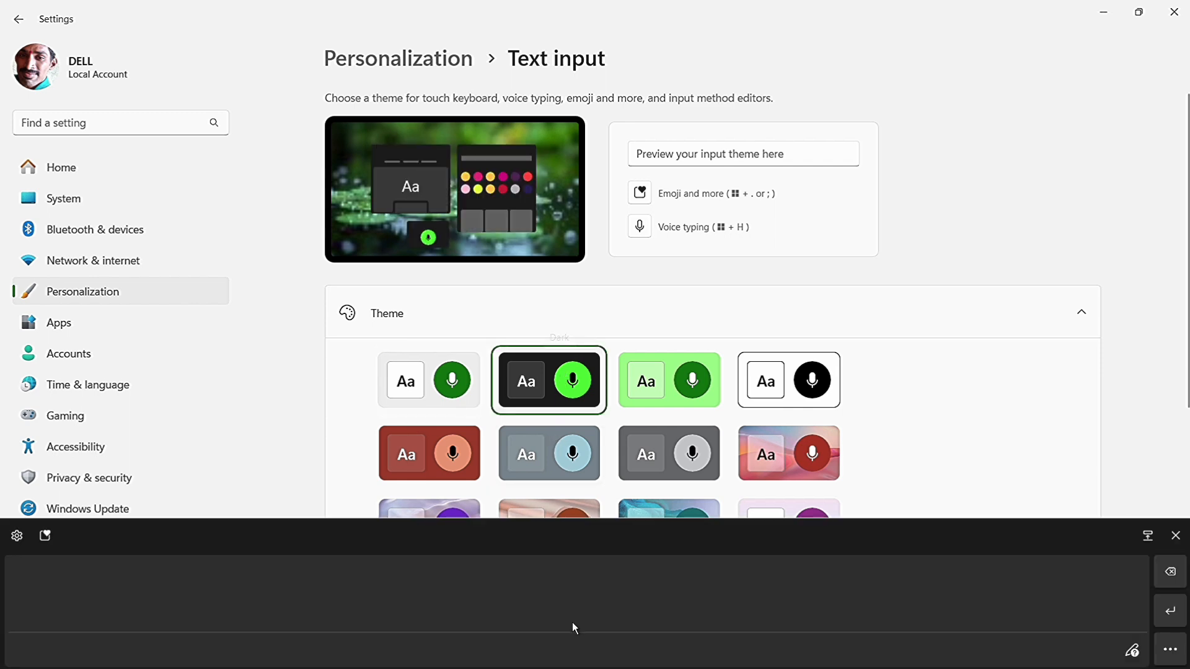
left_click(683, 375)
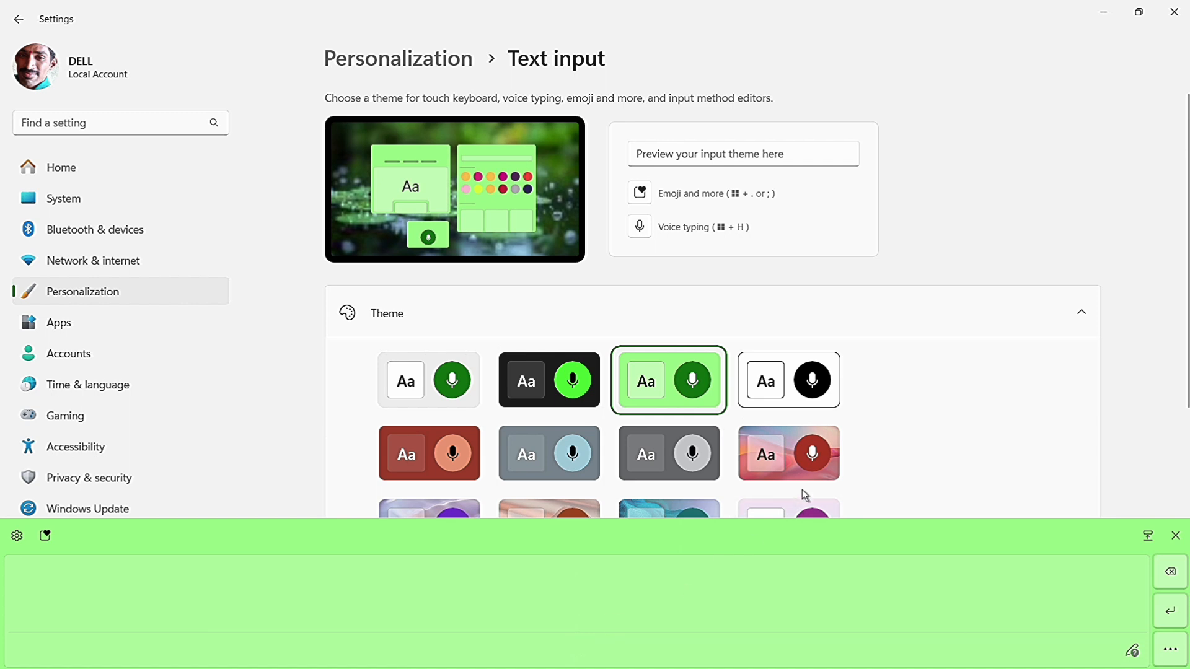
left_click(785, 448)
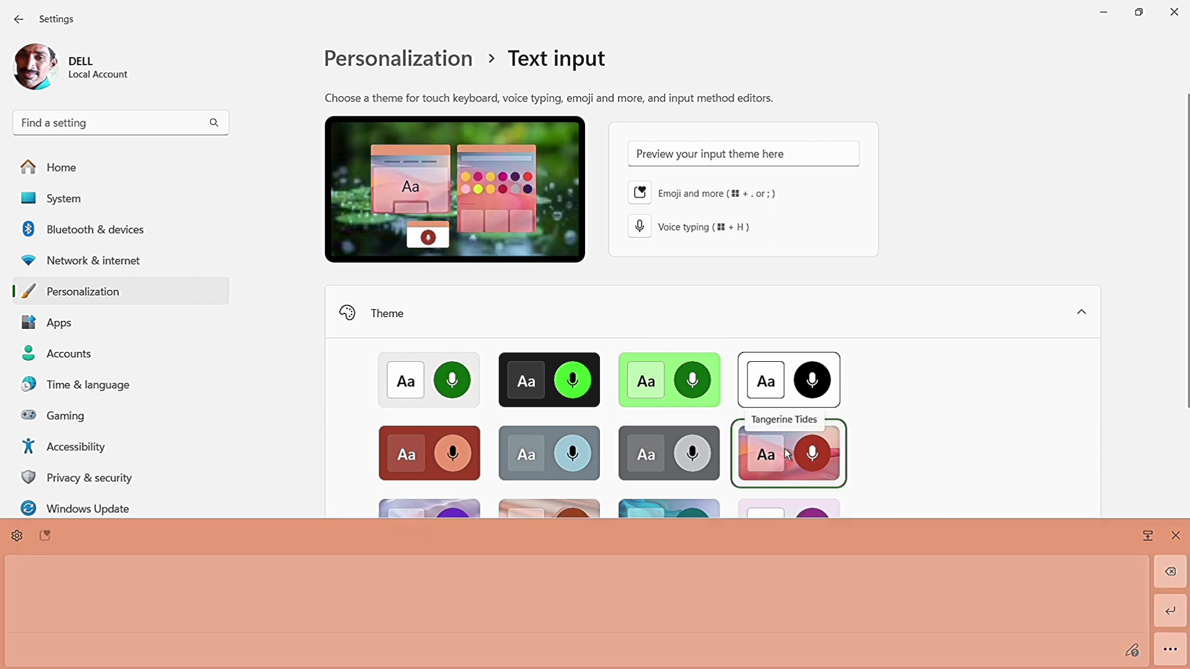
scroll(682, 450, "down", 2)
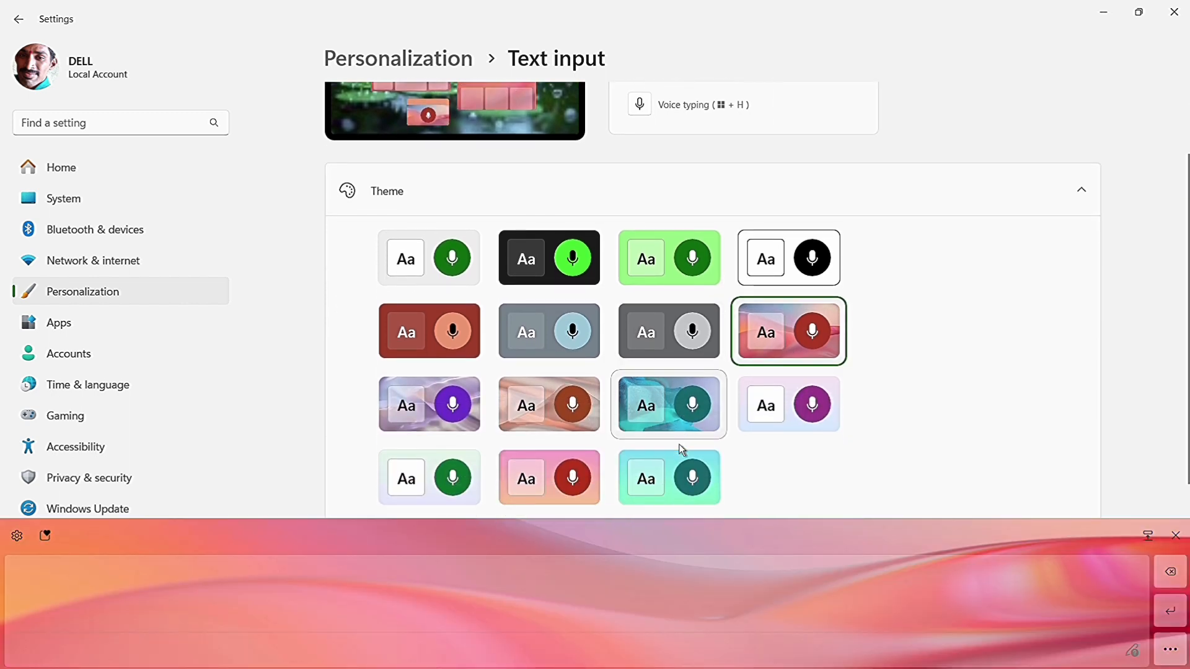
left_click(672, 378)
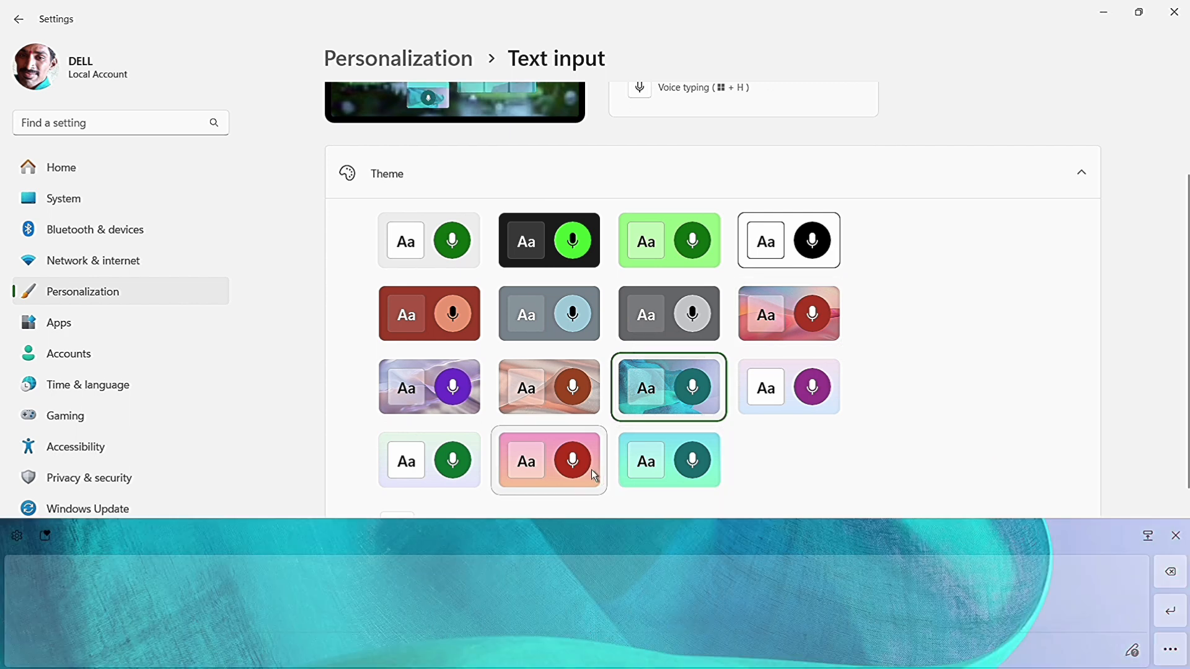
left_click(645, 469)
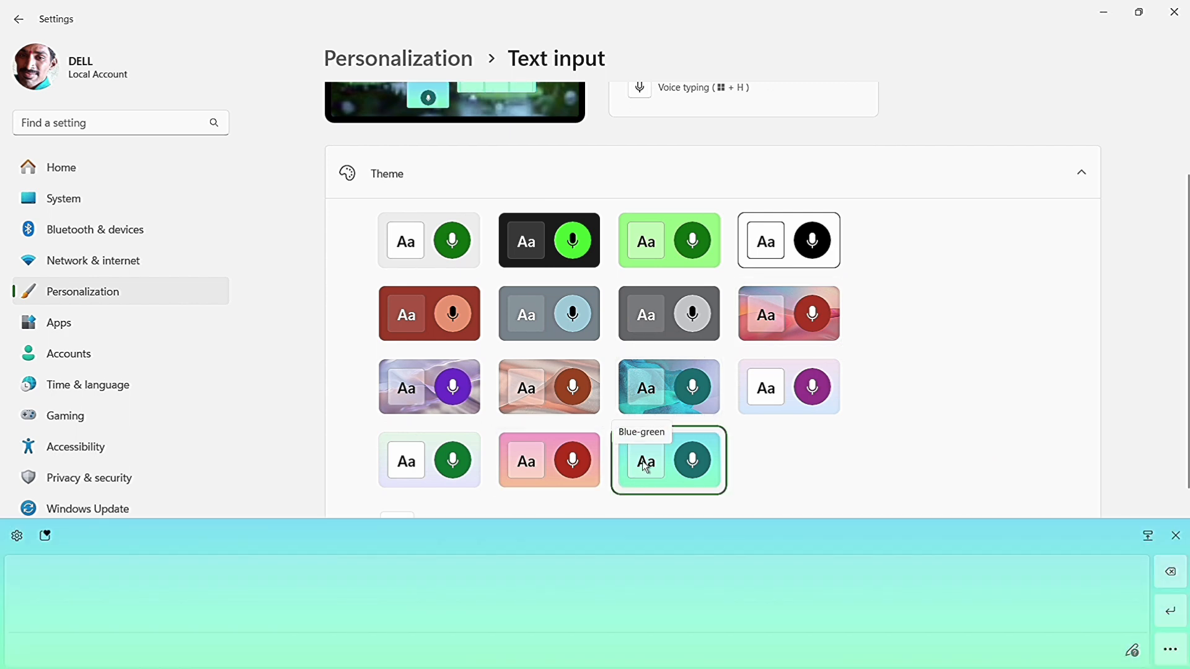
Apply the purple wave theme to the touch keyboard and handwrite "B h." on the handwriting panel.
left_click(450, 379)
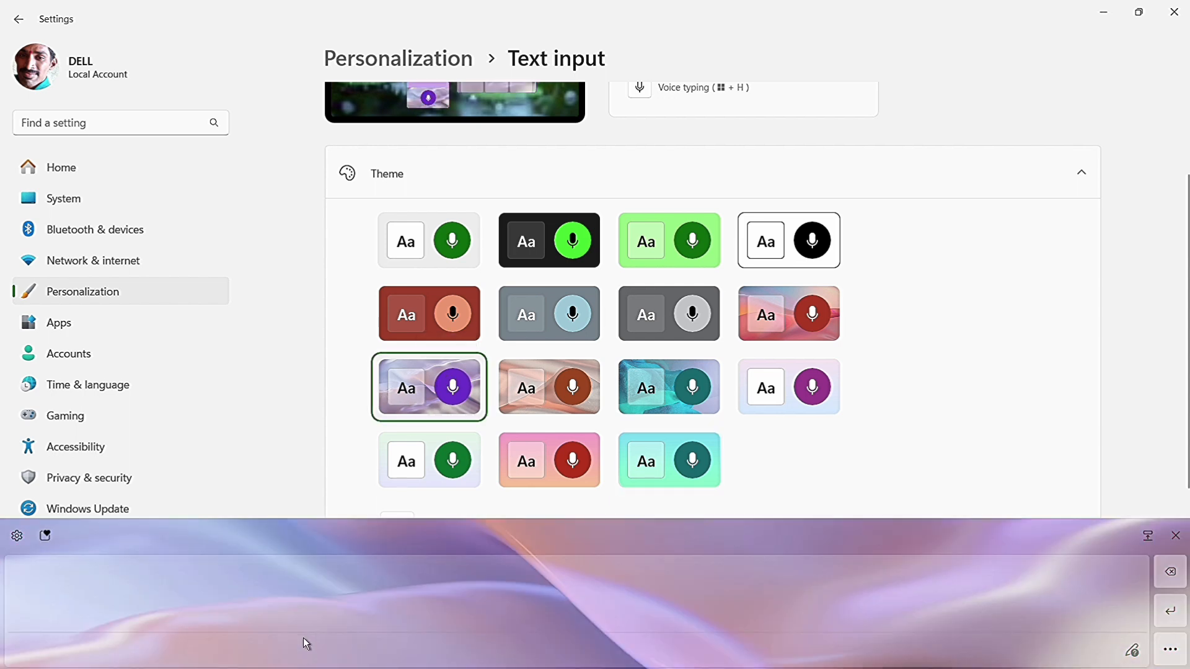
left_click_drag(302, 585, 302, 597)
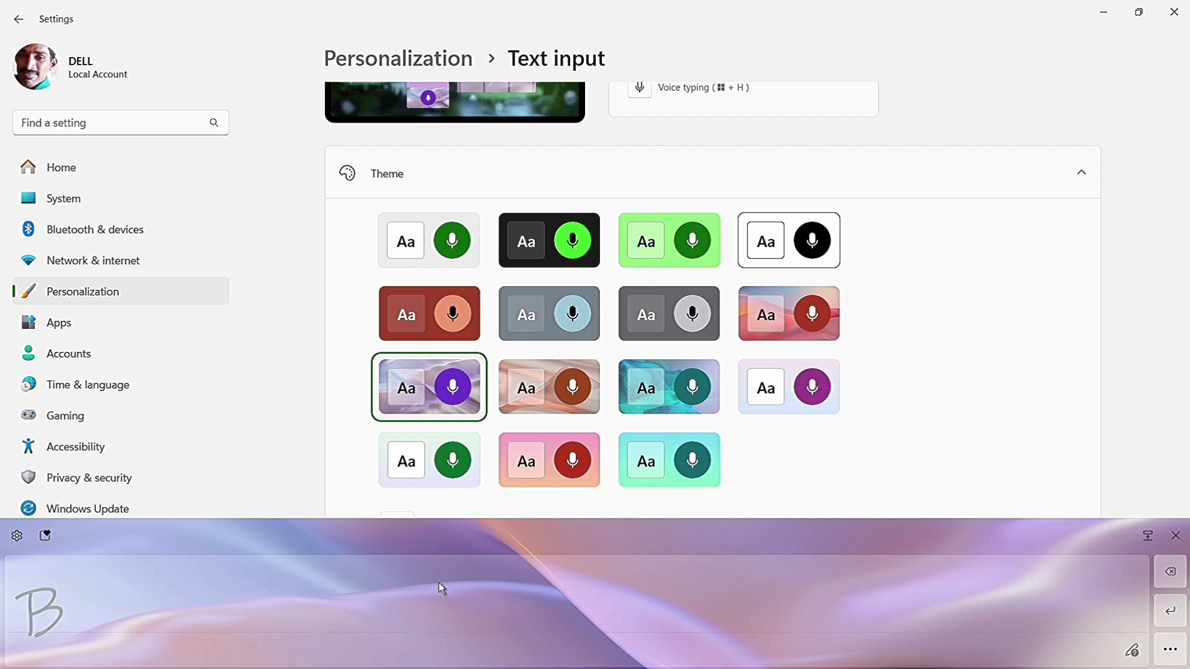
left_click_drag(439, 585, 448, 624)
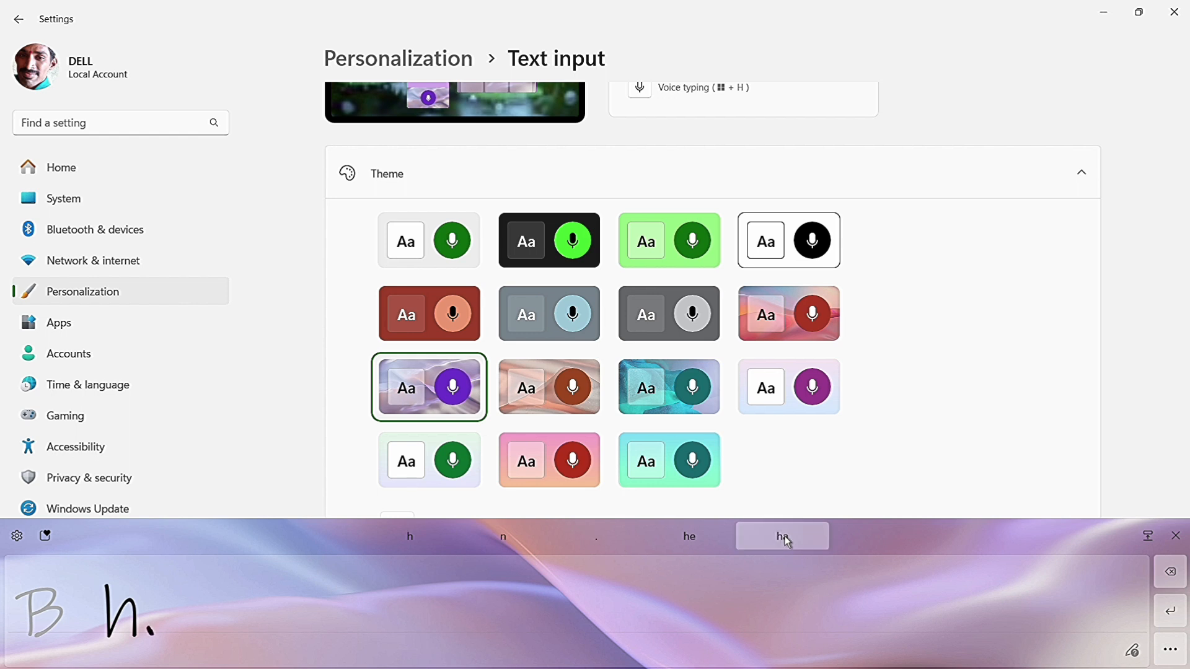
Open the Language settings from the touch keyboard's additional settings.
left_click(18, 534)
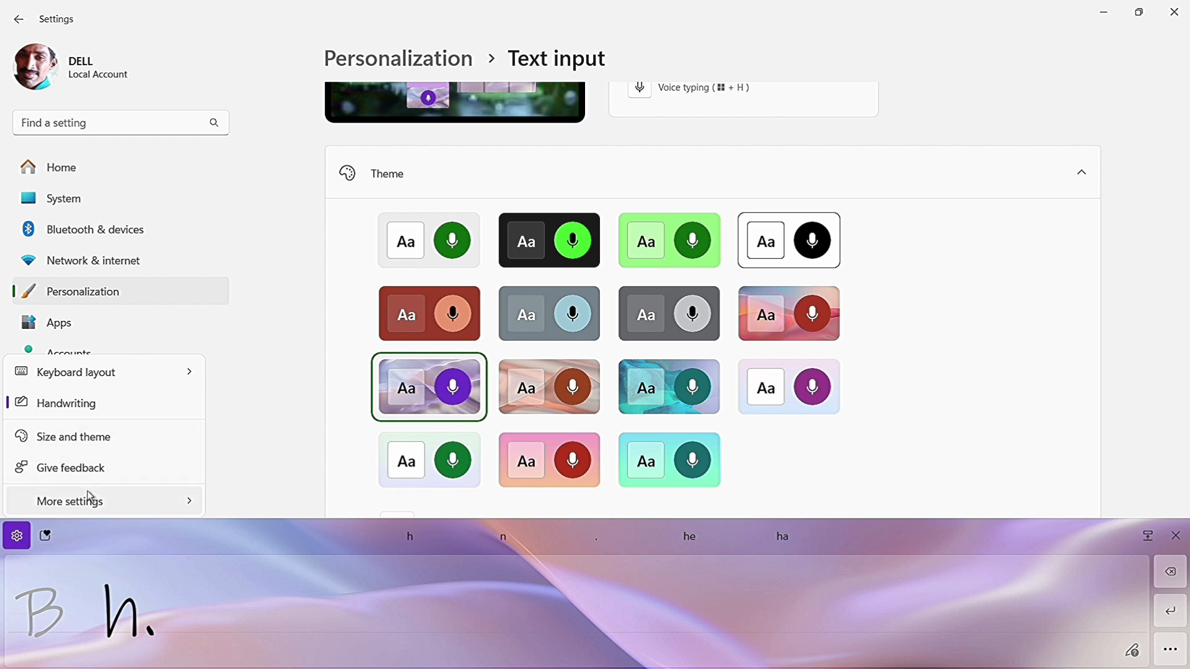
mouse_move(100, 507)
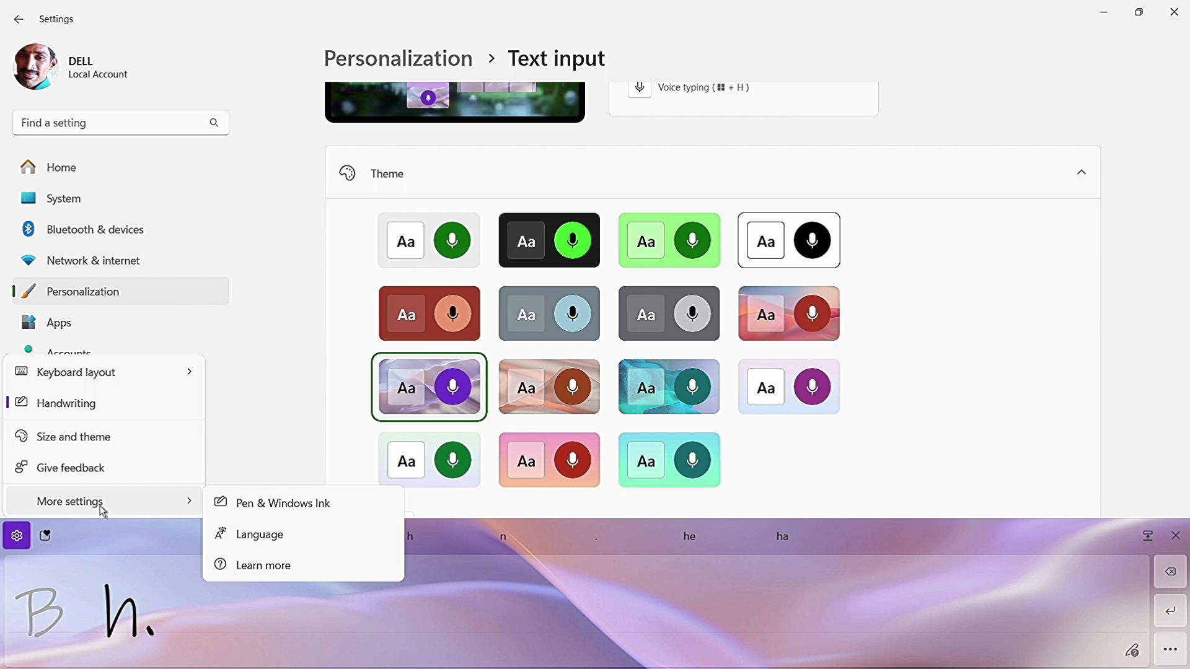
left_click(276, 536)
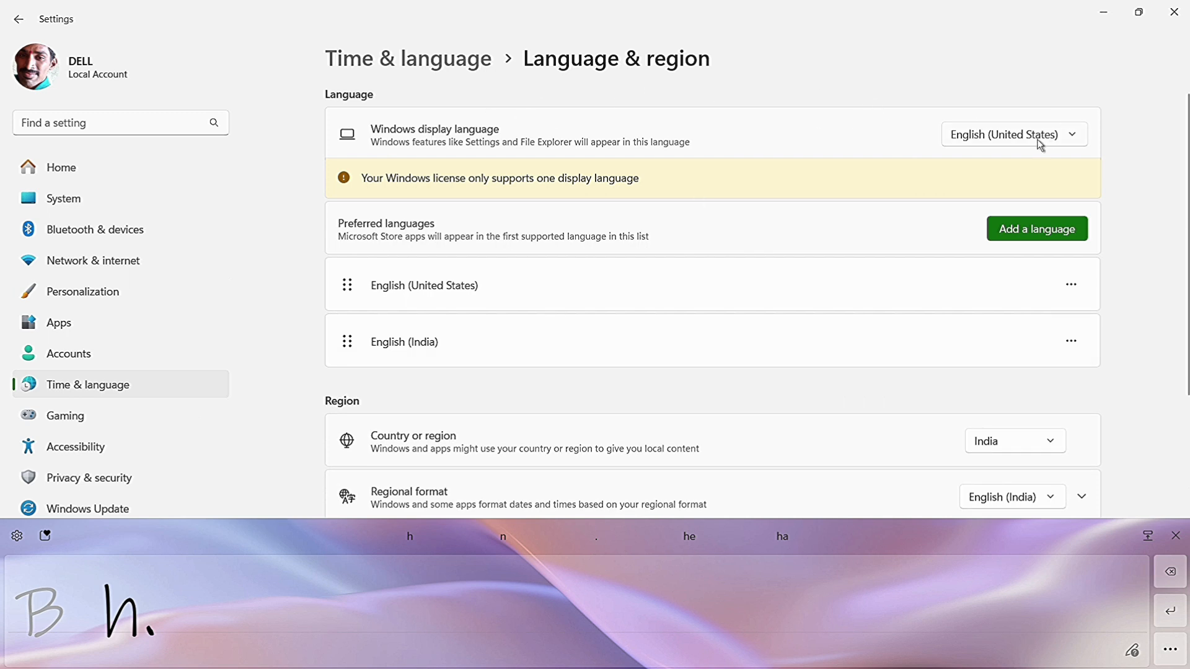
Browse the languages available to install, select Telugu, and cancel adding it.
left_click(1068, 230)
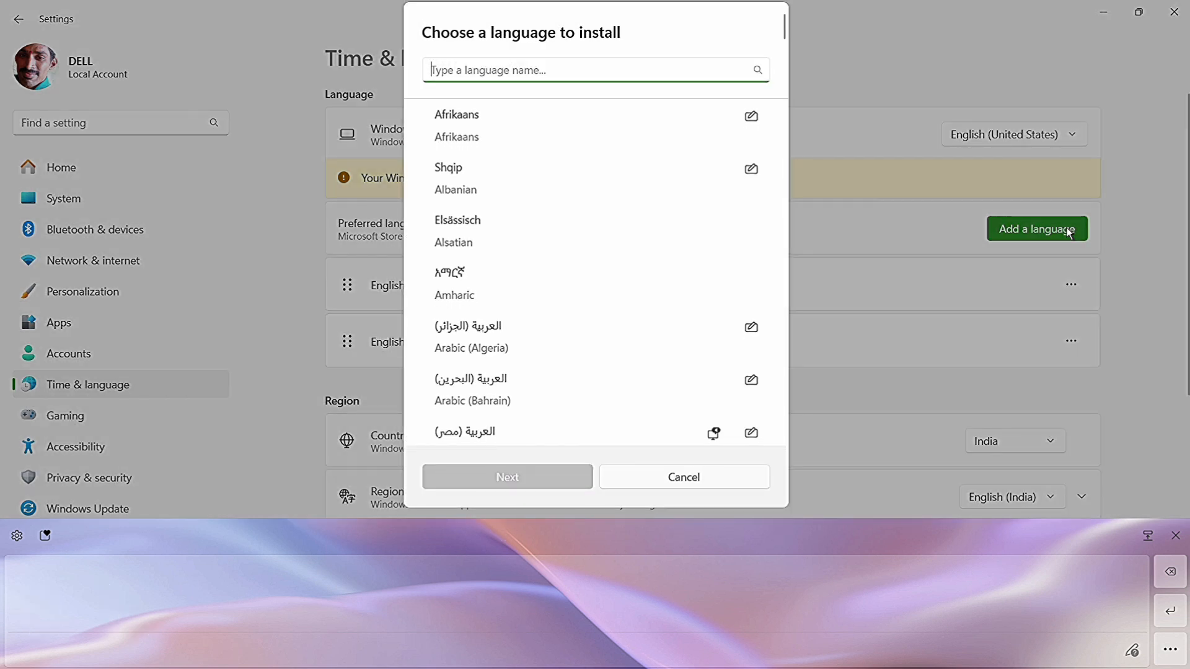
scroll(614, 224, "down", 5)
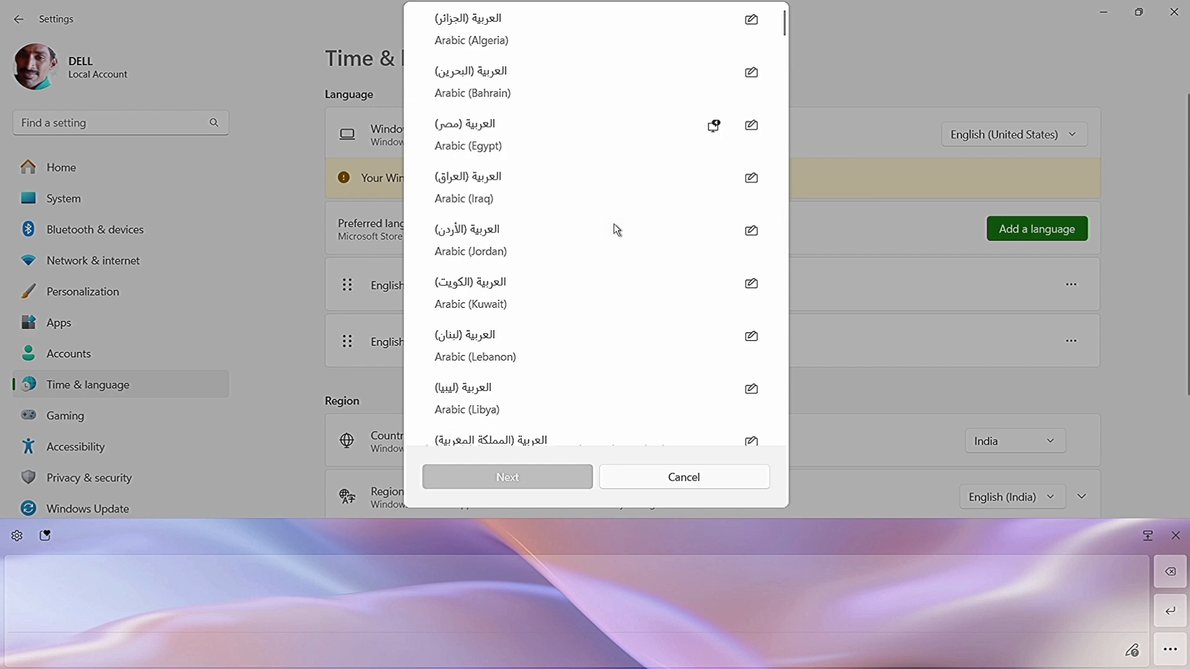
scroll(614, 225, "down", 20)
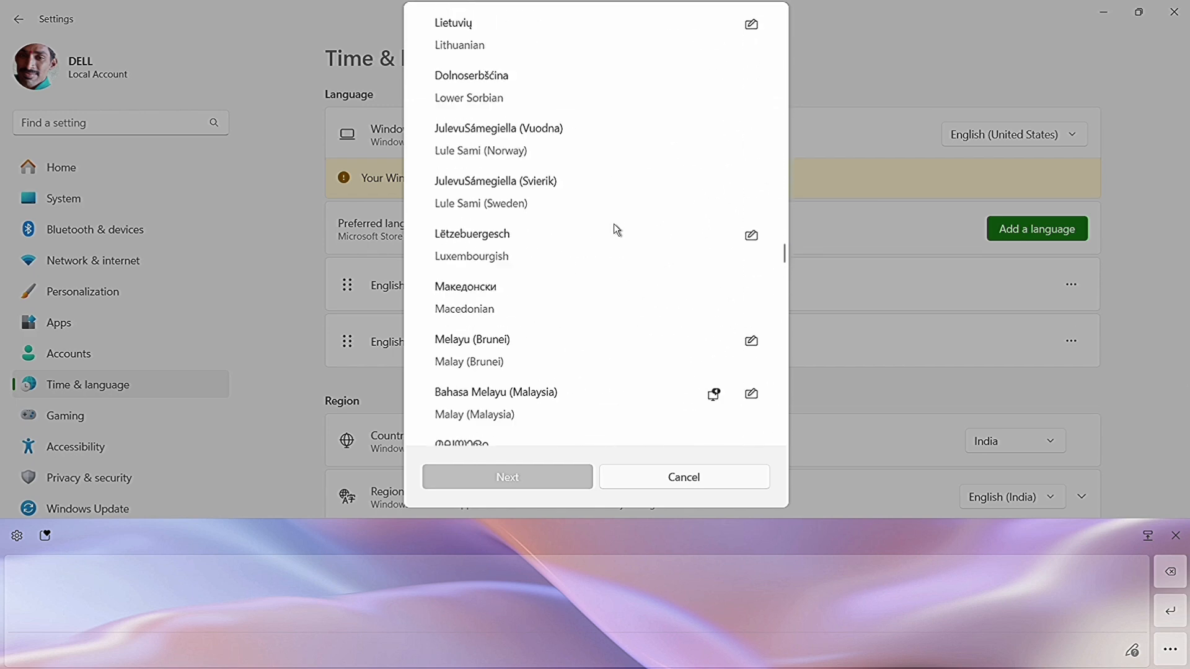
scroll(615, 225, "down", 20)
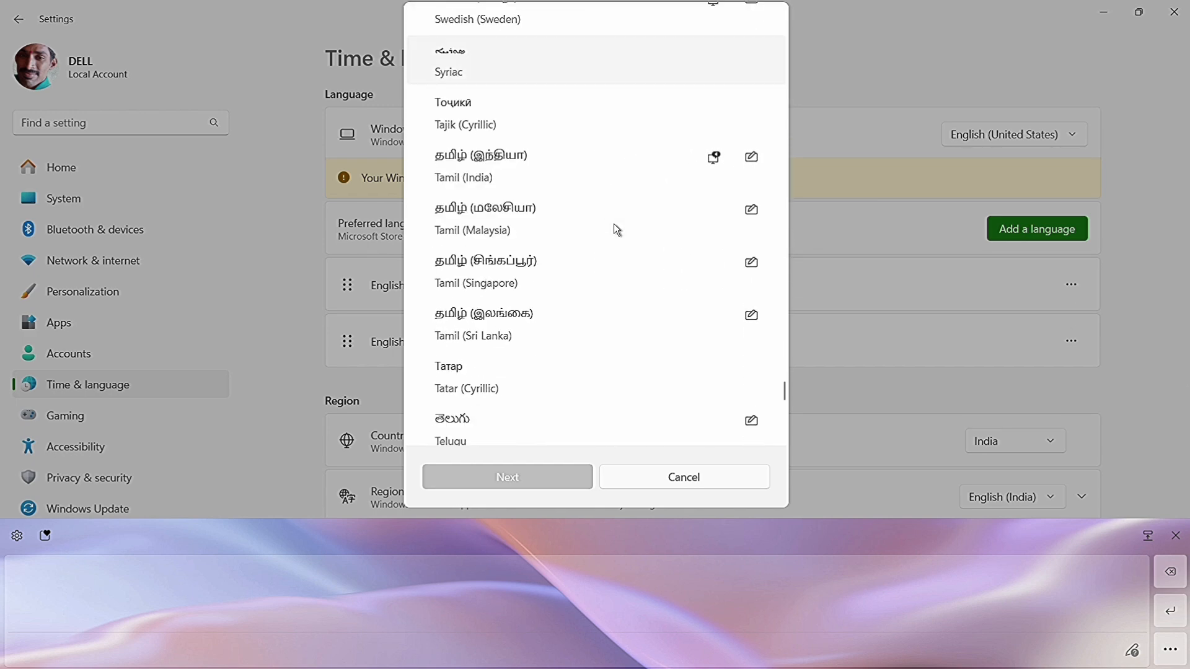
scroll(614, 224, "down", 15)
scroll(613, 224, "up", 10)
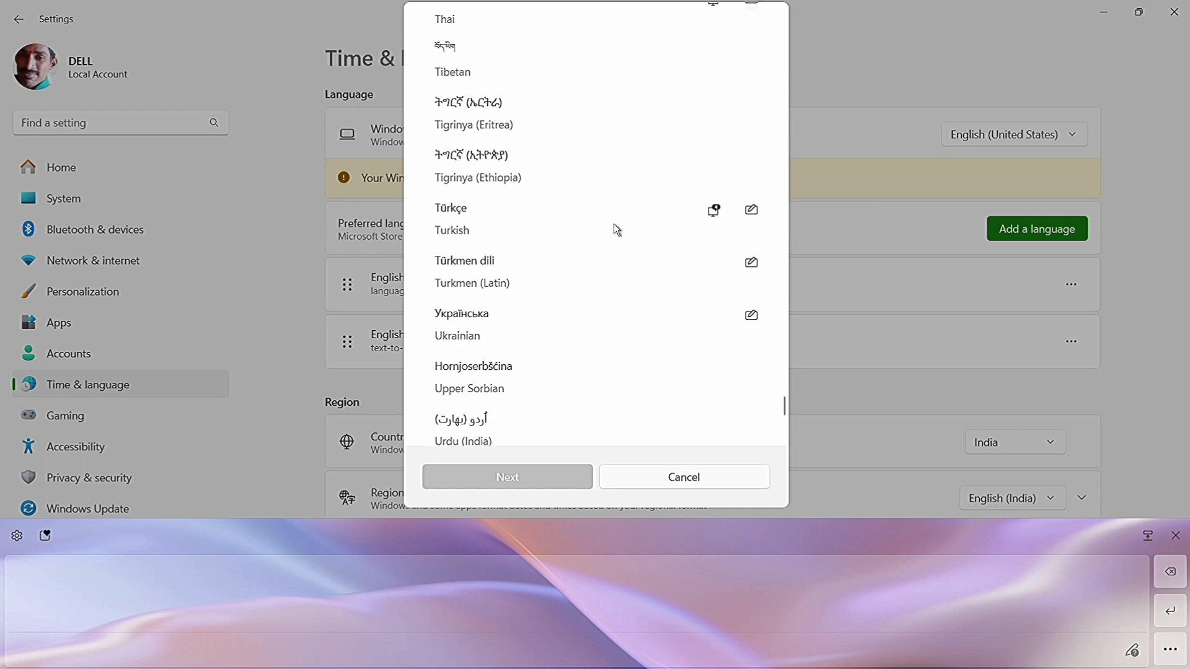
scroll(613, 225, "up", 6)
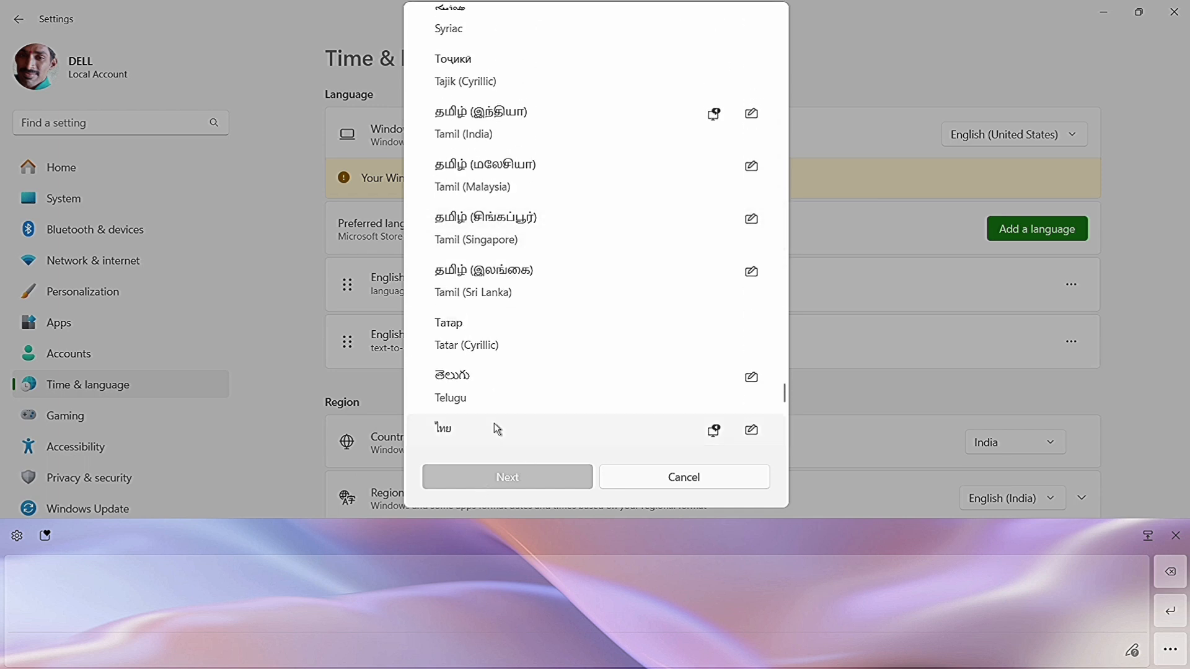
left_click(497, 394)
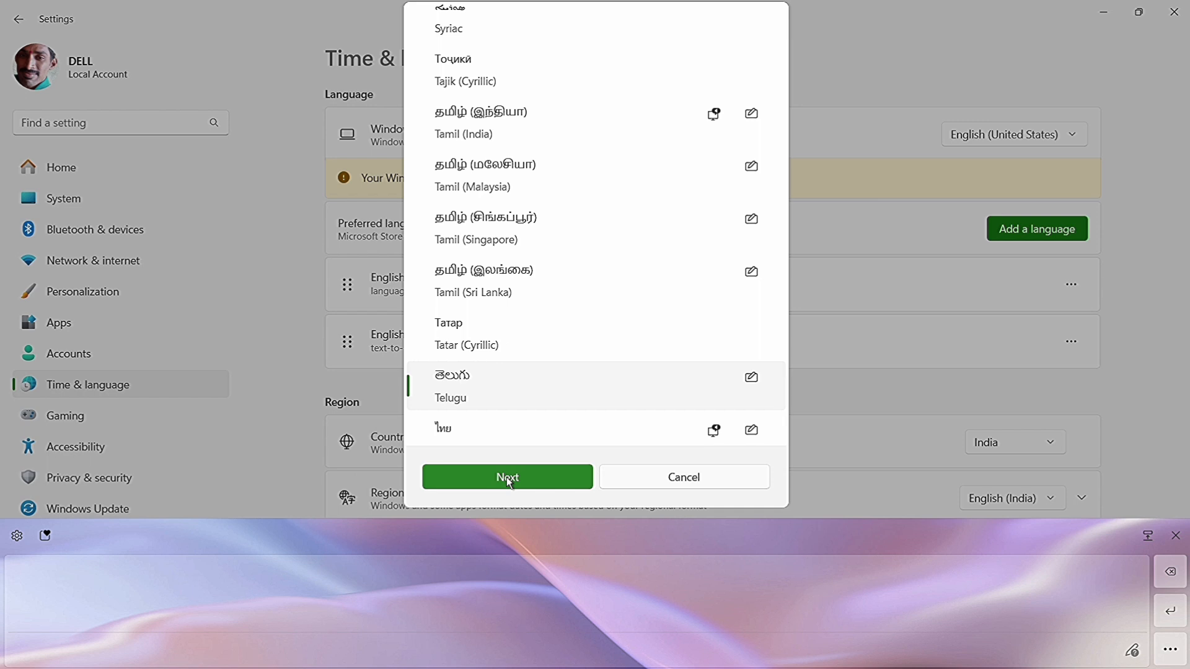
left_click(681, 481)
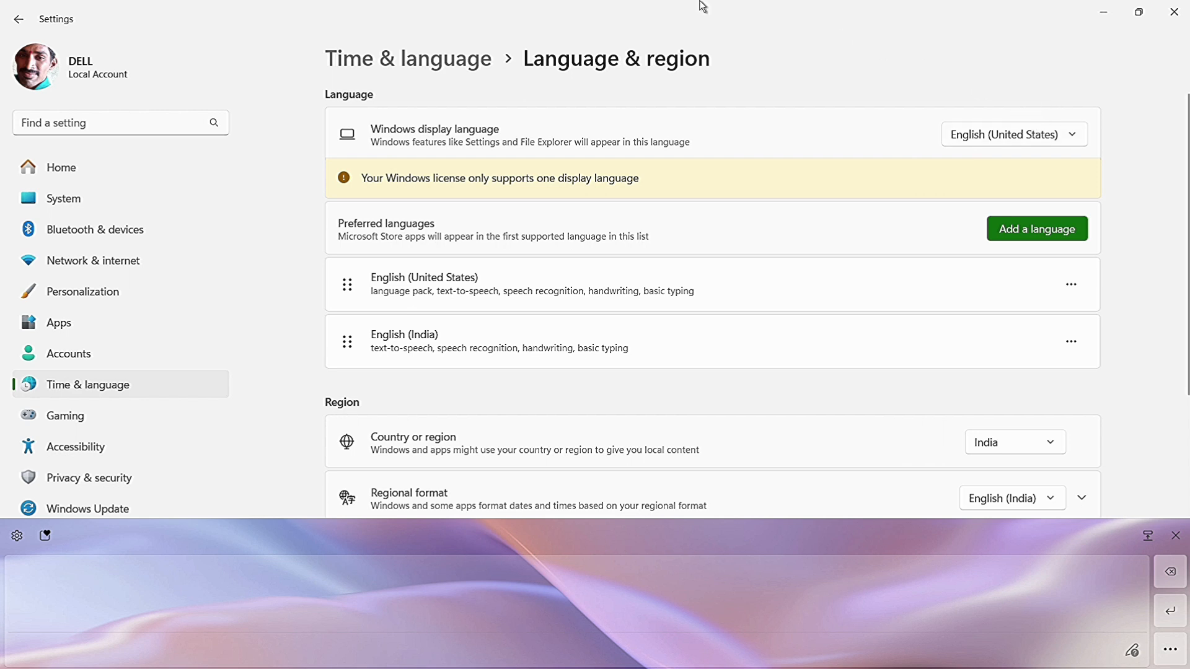
Collapse the Theme section in the Text input settings and return to the Taskbar settings.
left_click(22, 24)
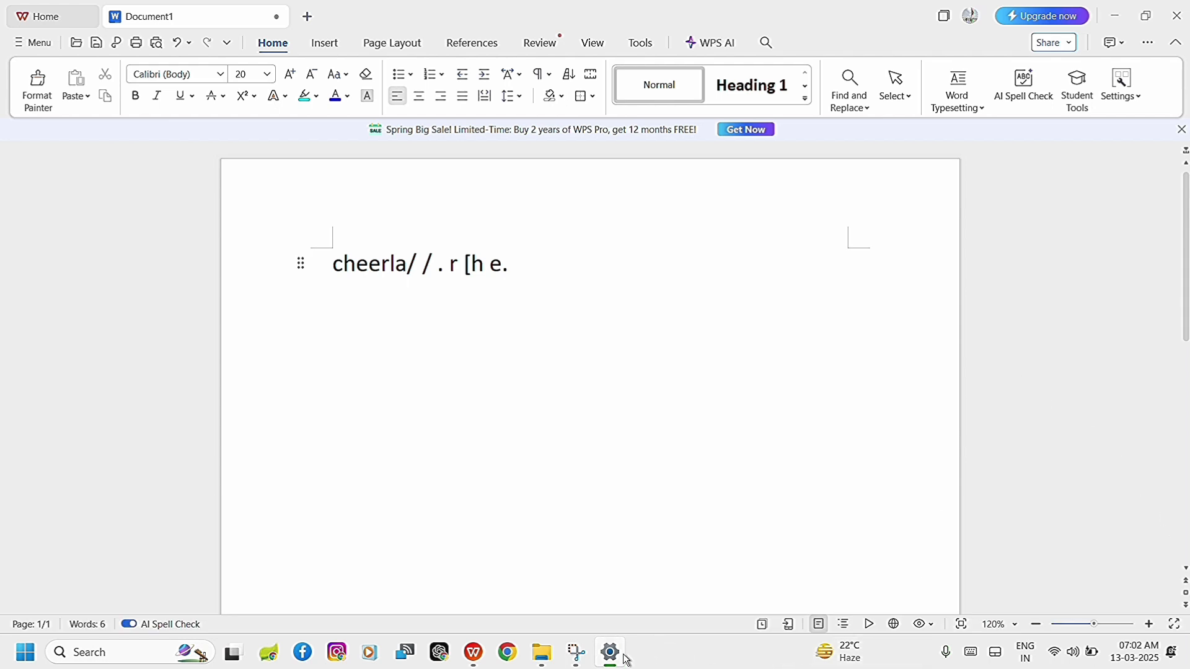
mouse_move(615, 658)
left_click(610, 657)
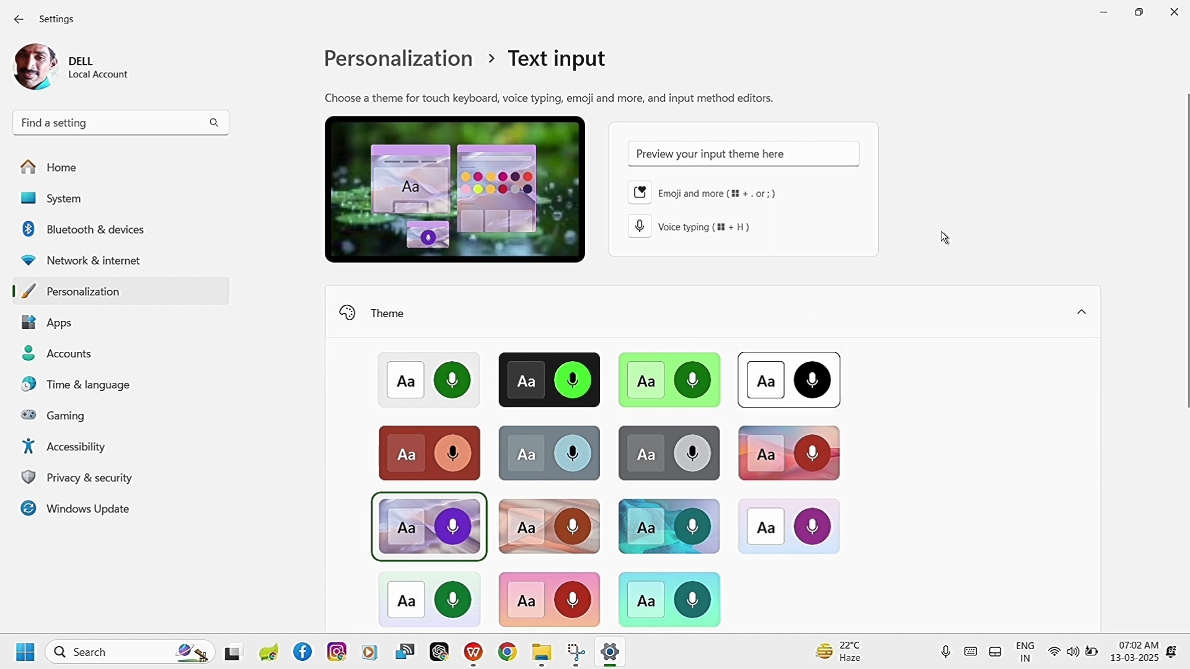
left_click(1075, 315)
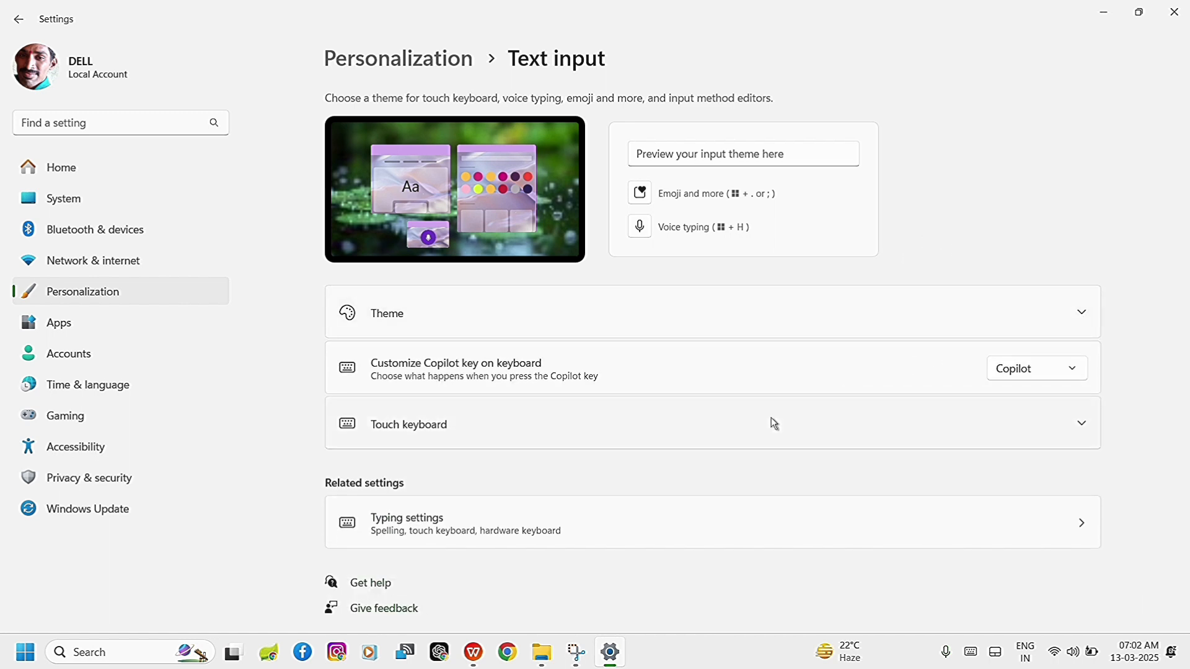
left_click(19, 19)
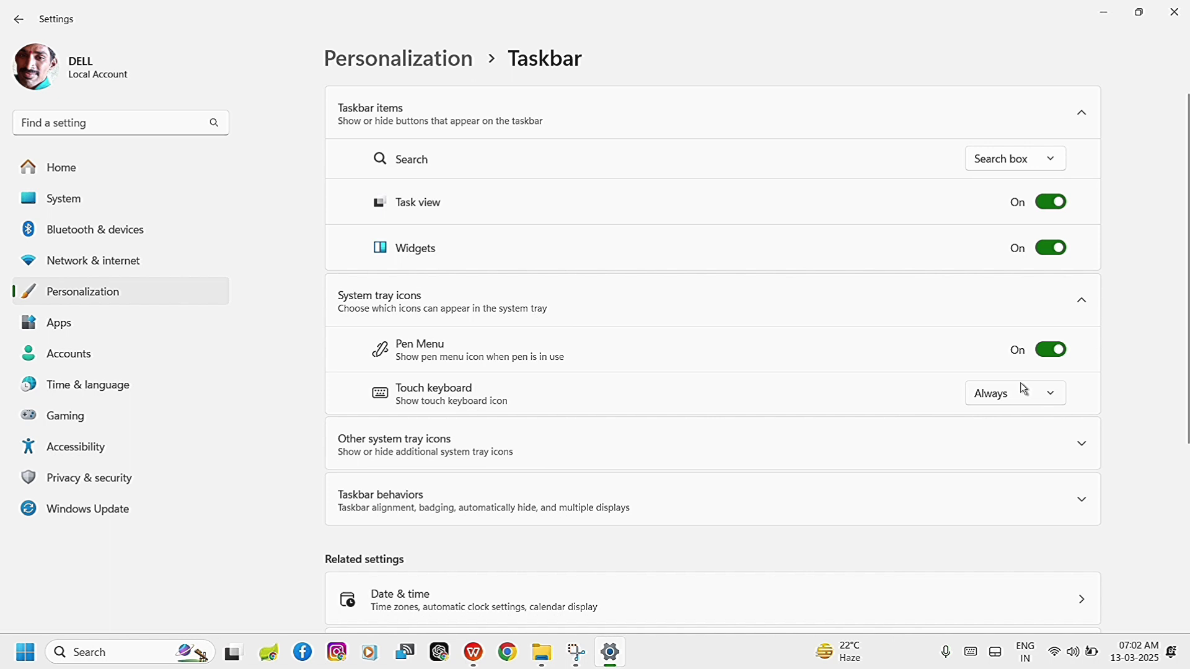
Open the touch keyboard's emoji panel, look through its smiley and people categories, and dismiss the keyboard.
left_click(972, 654)
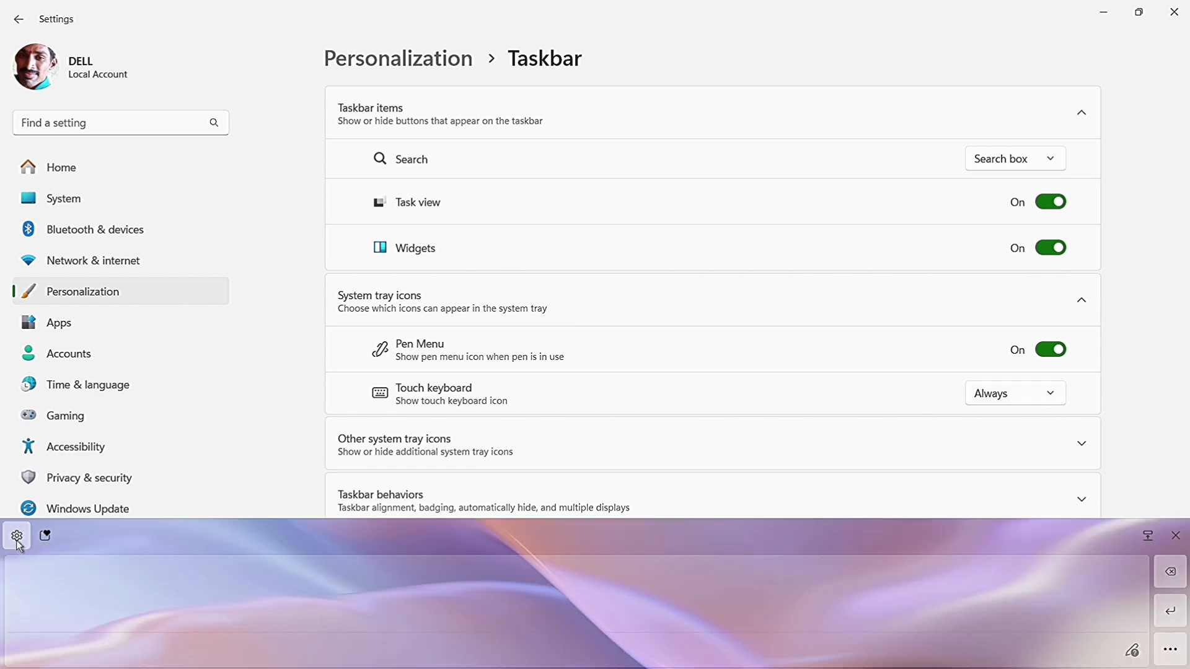
left_click(44, 537)
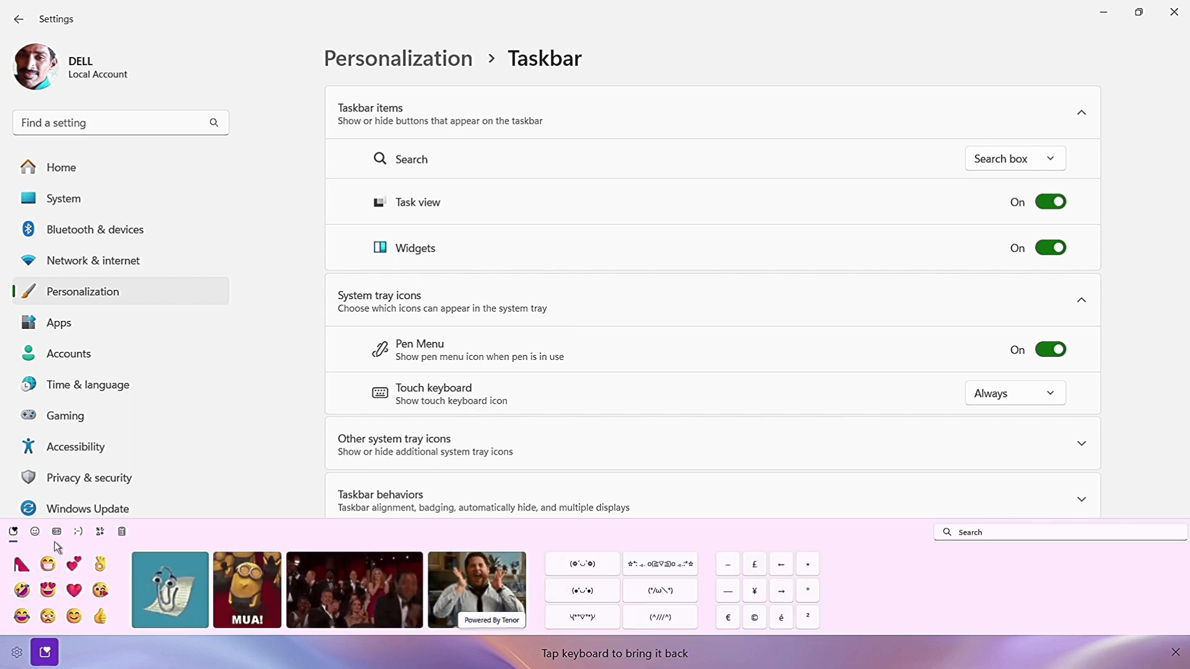
left_click(37, 534)
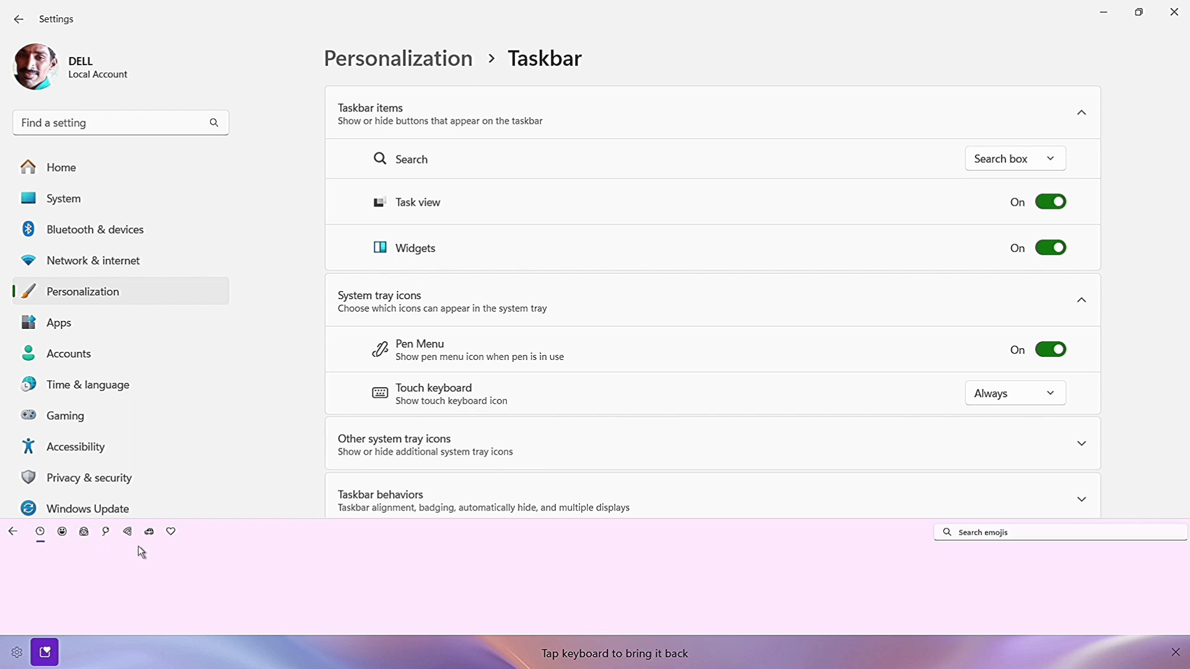
left_click(63, 534)
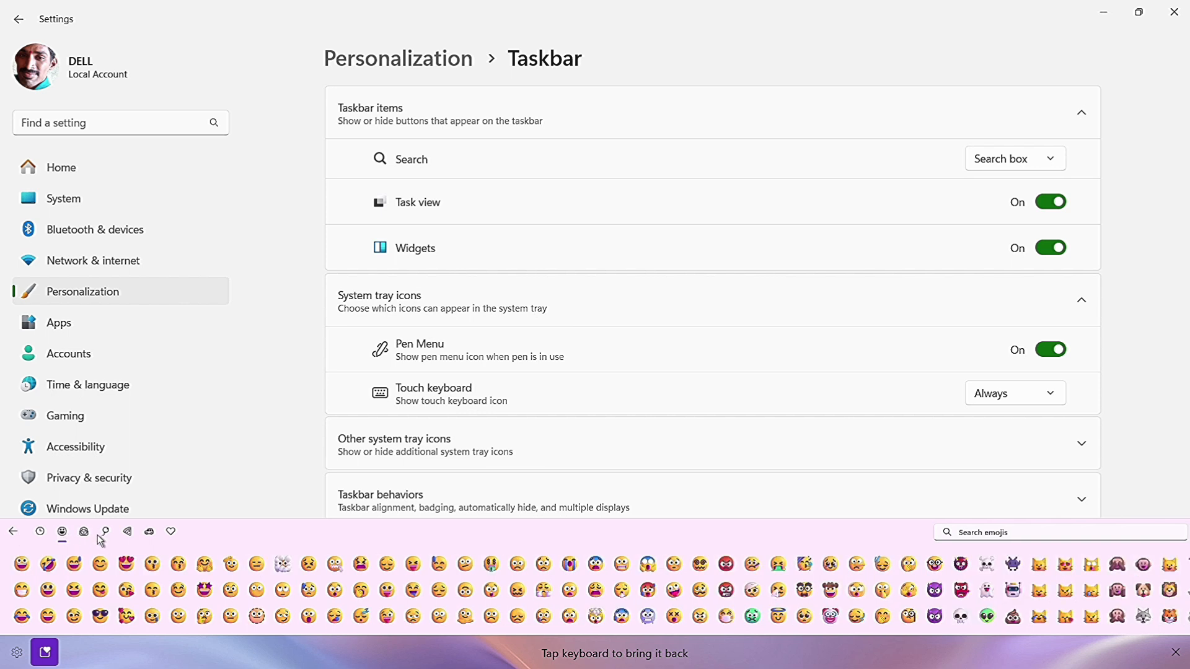
left_click(85, 533)
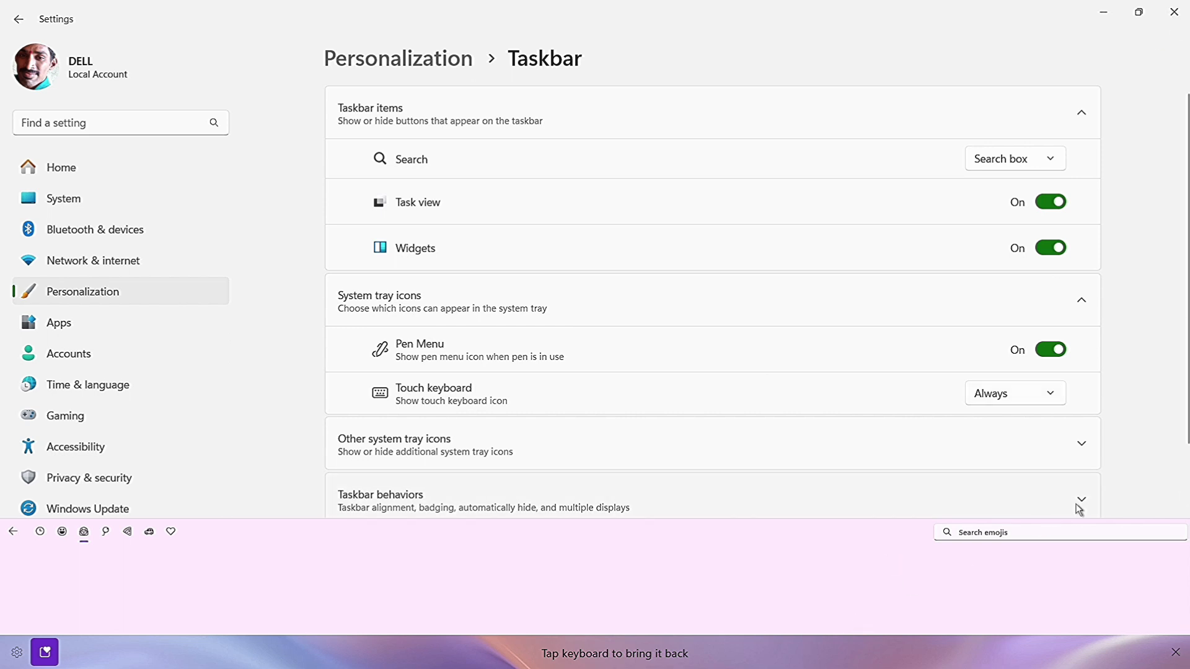
left_click(1152, 441)
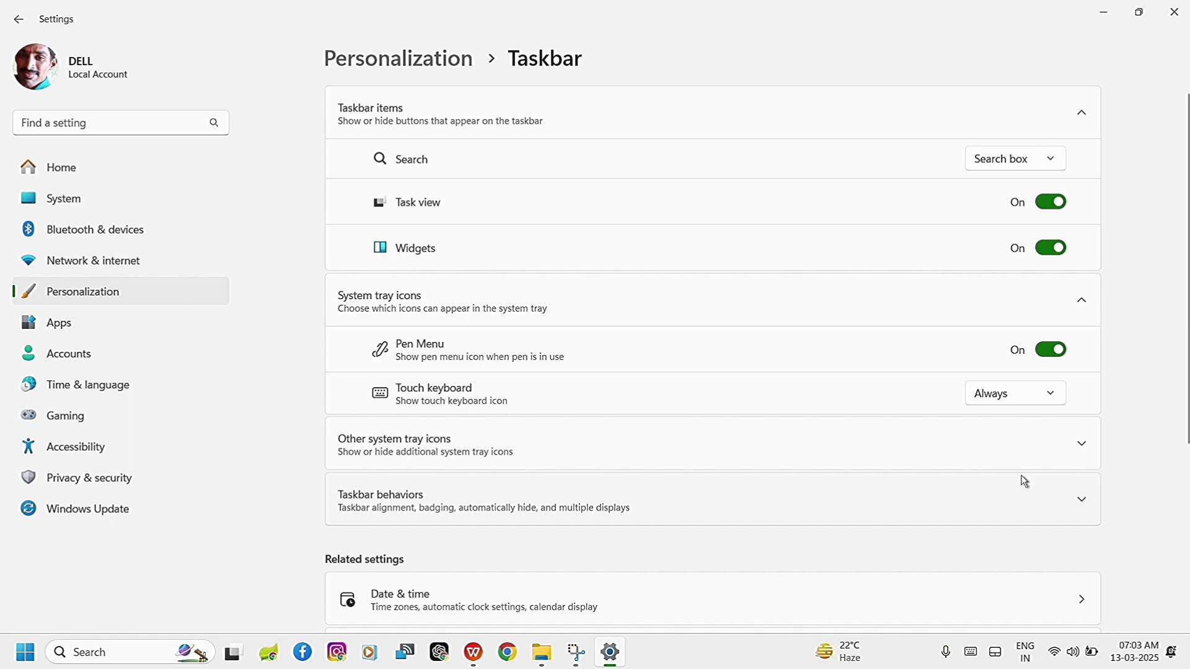
Turn on the Hidden icon menu under Other system tray icons and show the hidden icons on the taskbar.
left_click(1079, 454)
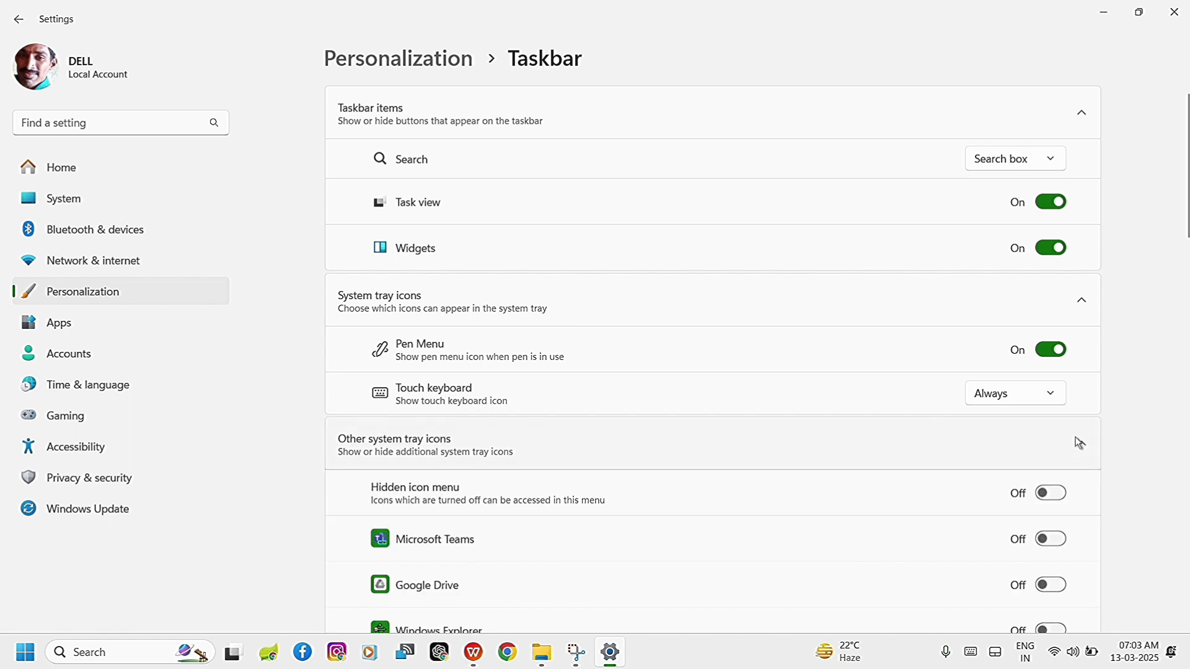
scroll(1153, 356, "down", 1)
scroll(1152, 355, "down", 12)
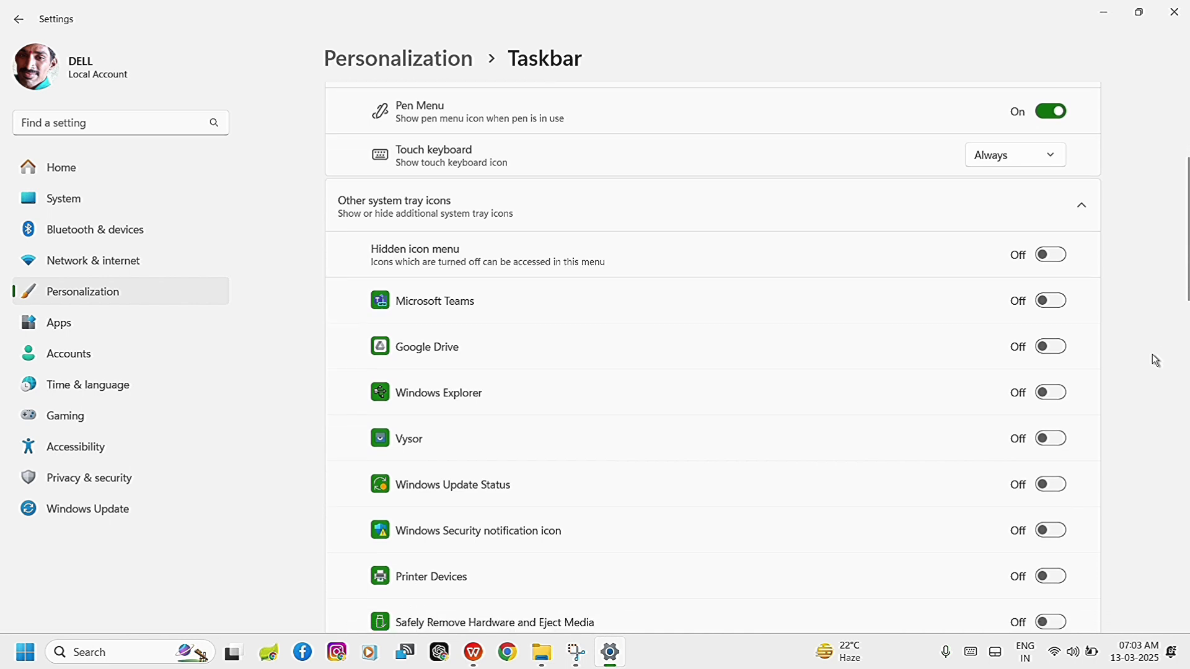
scroll(1152, 354, "down", 10)
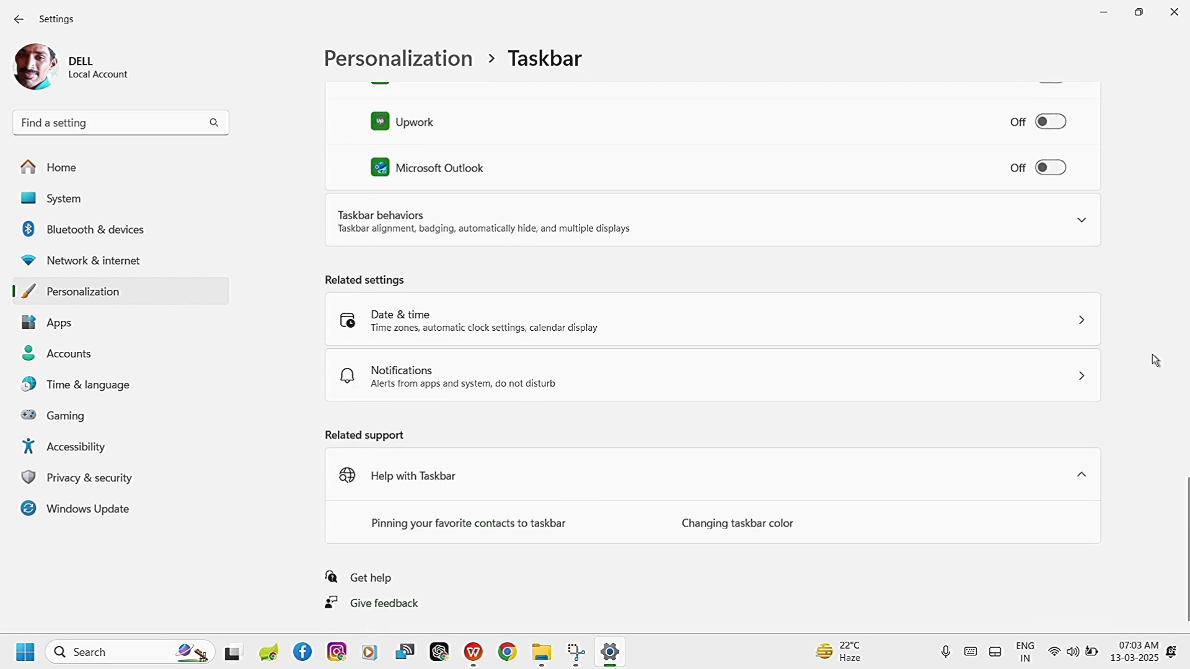
scroll(1152, 355, "up", 7)
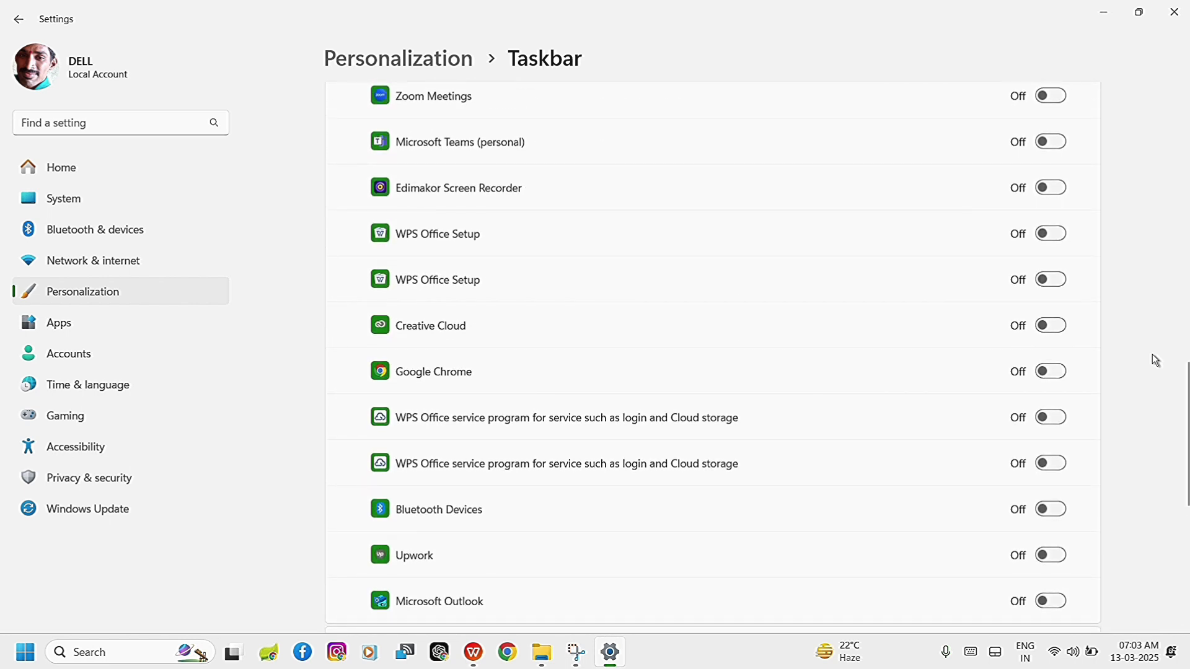
scroll(1152, 354, "up", 15)
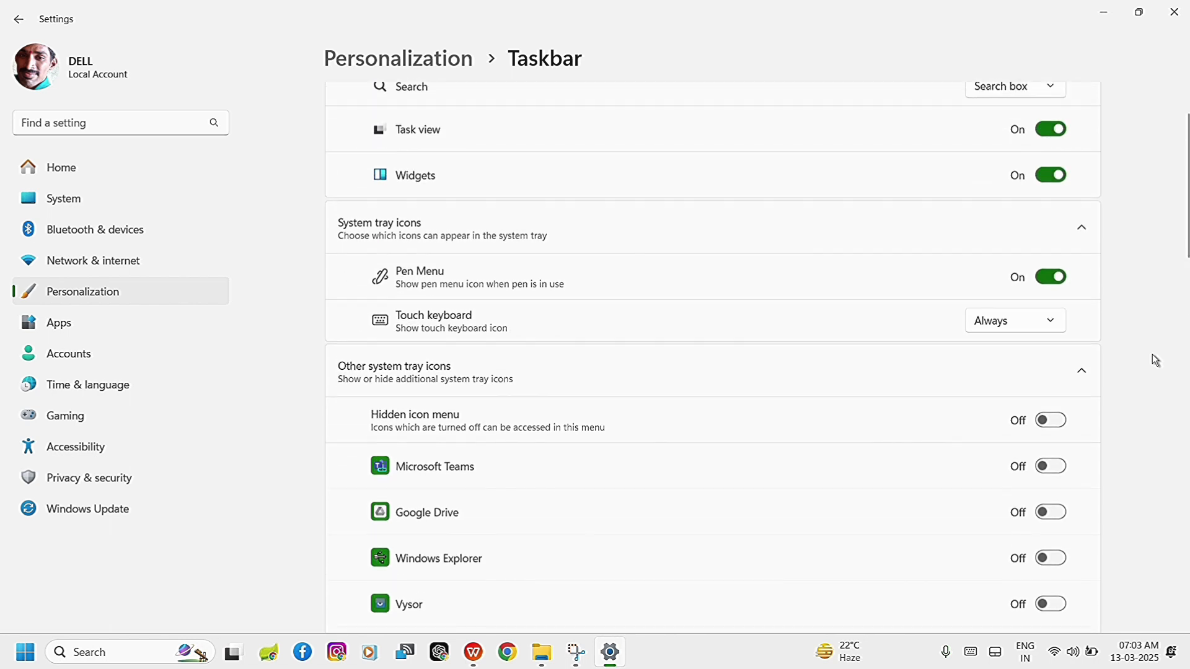
scroll(1152, 355, "down", 4)
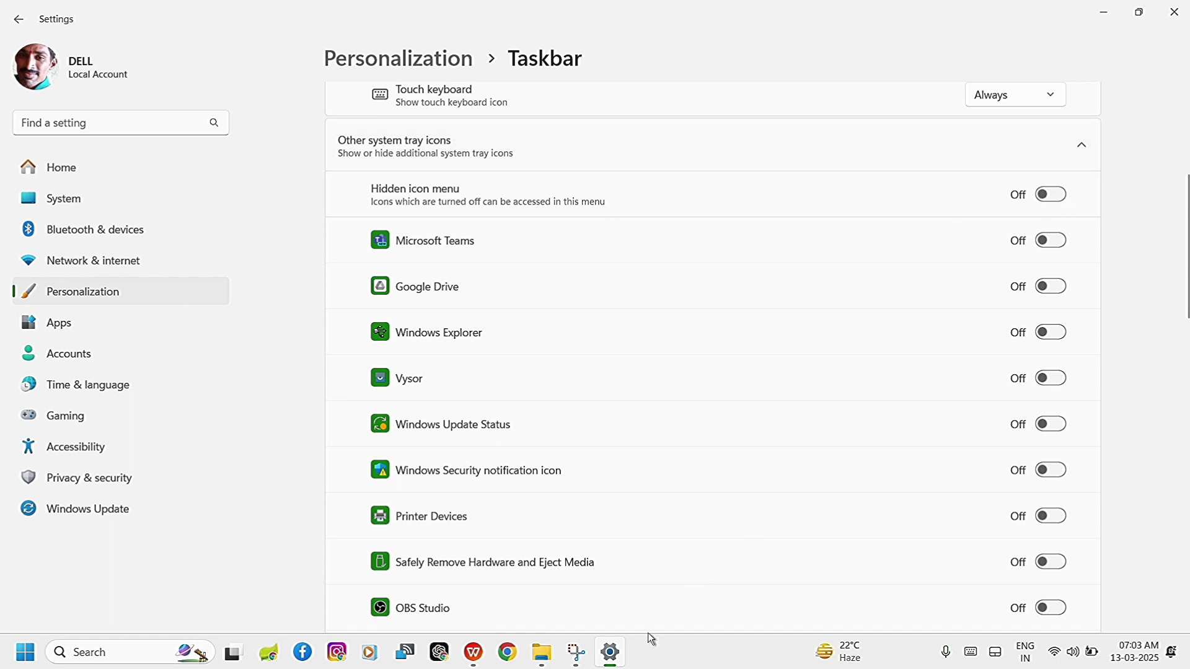
left_click(1054, 198)
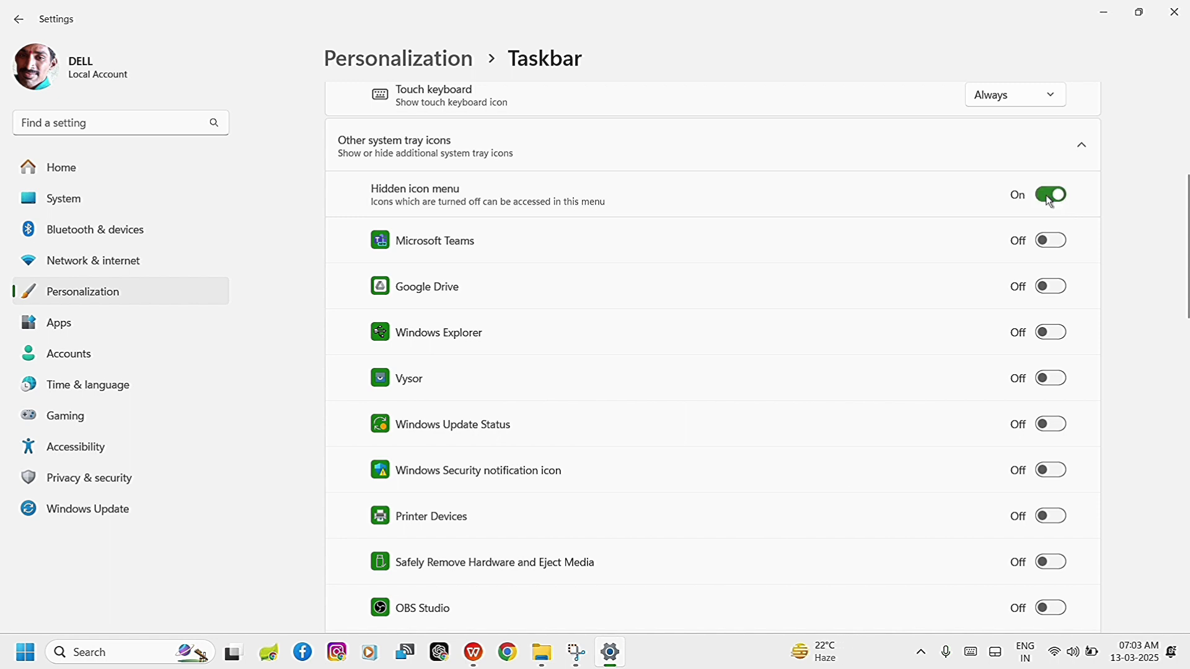
left_click(1056, 198)
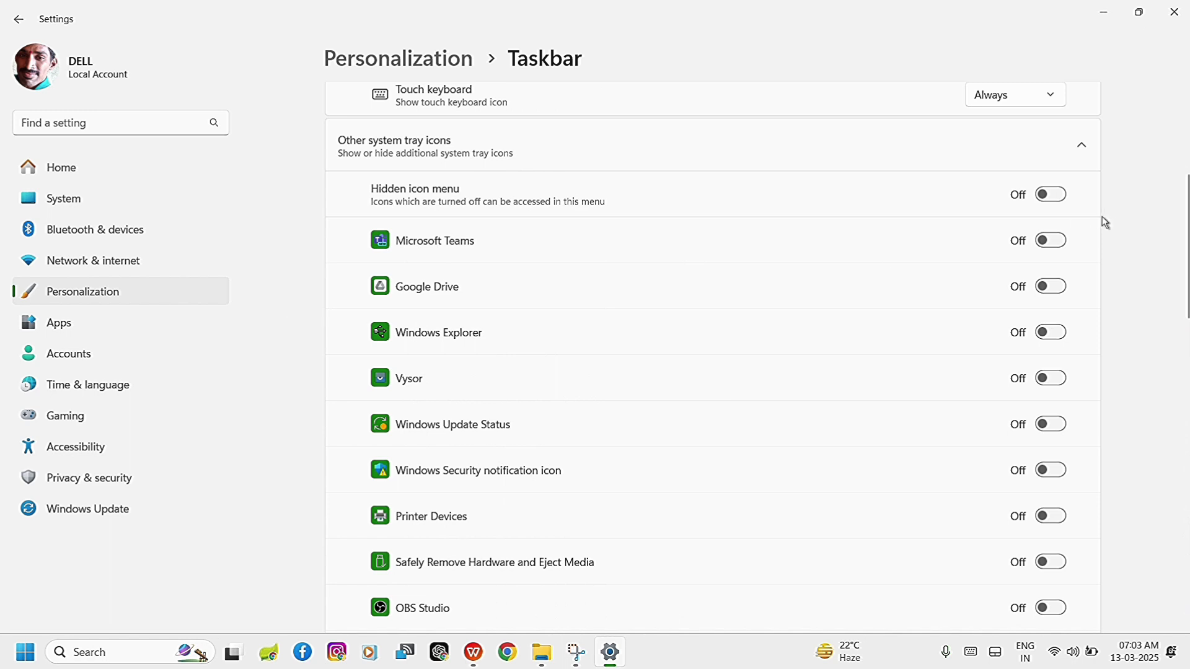
left_click(1055, 196)
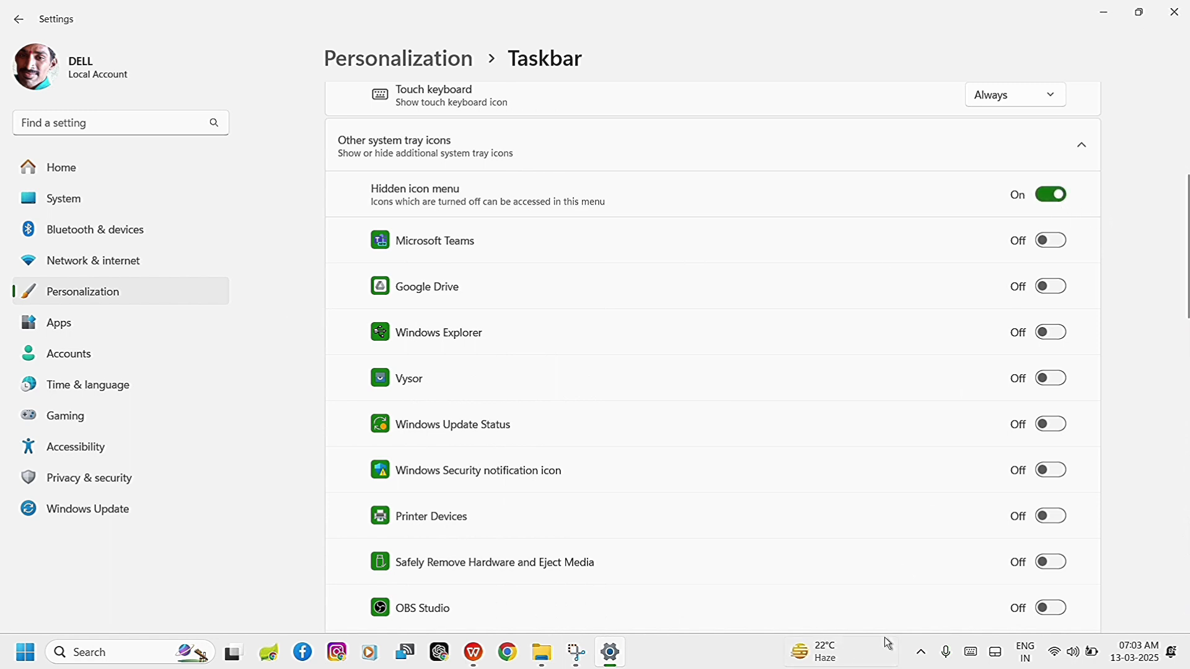
left_click(923, 654)
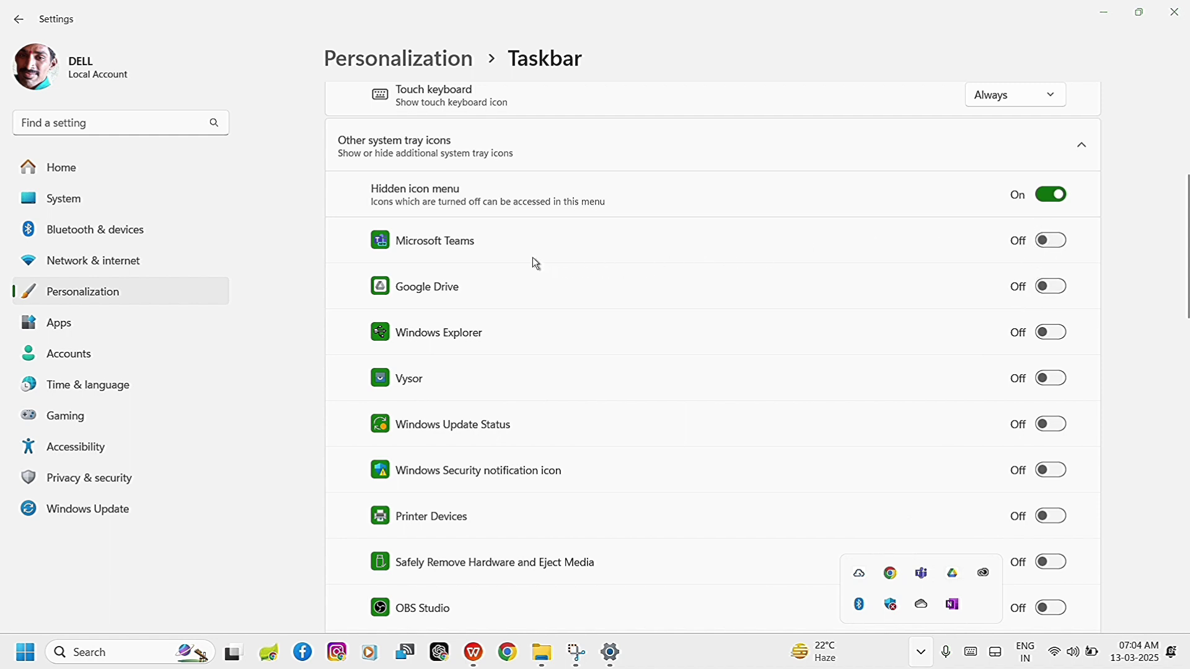
Turn on the tray icons for Microsoft Teams, Google Drive, Windows Update Status, Windows Security notification icon and Send to OneNote Tool.
left_click(1054, 245)
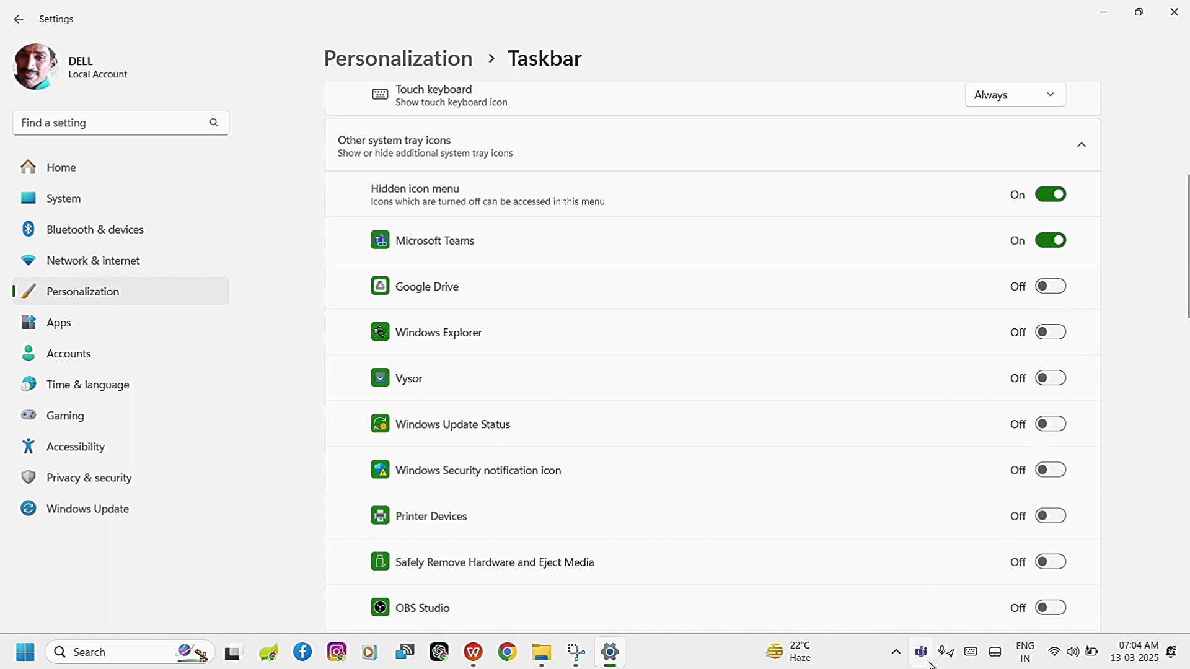
left_click(1054, 287)
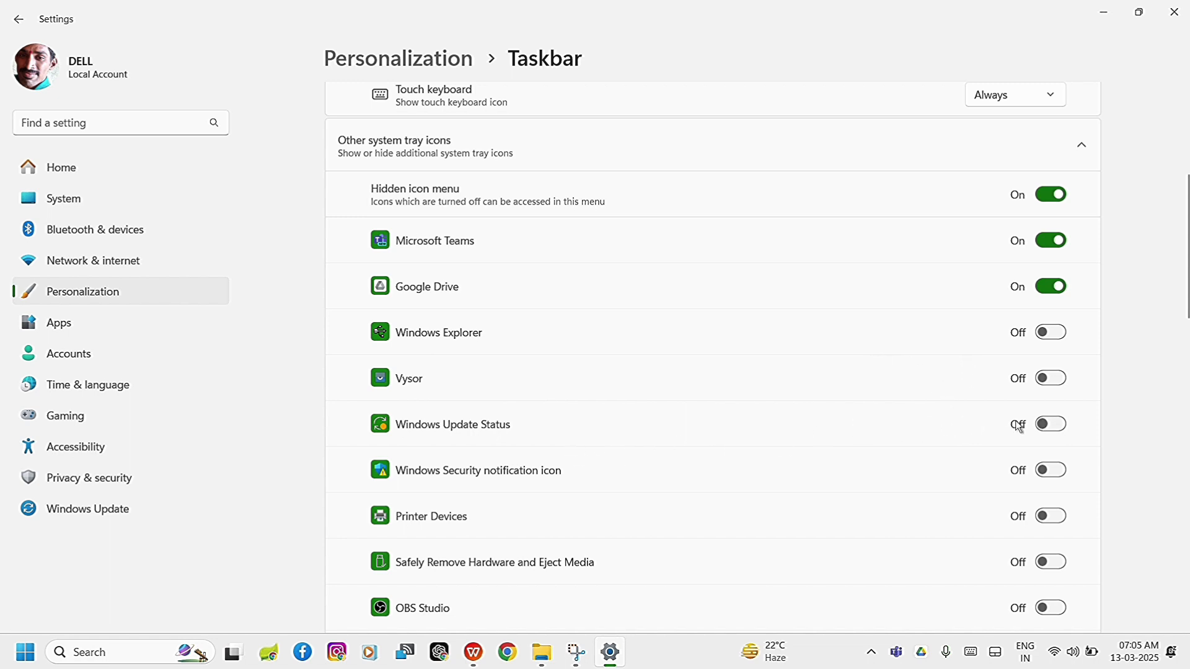
left_click(1059, 427)
left_click(1052, 471)
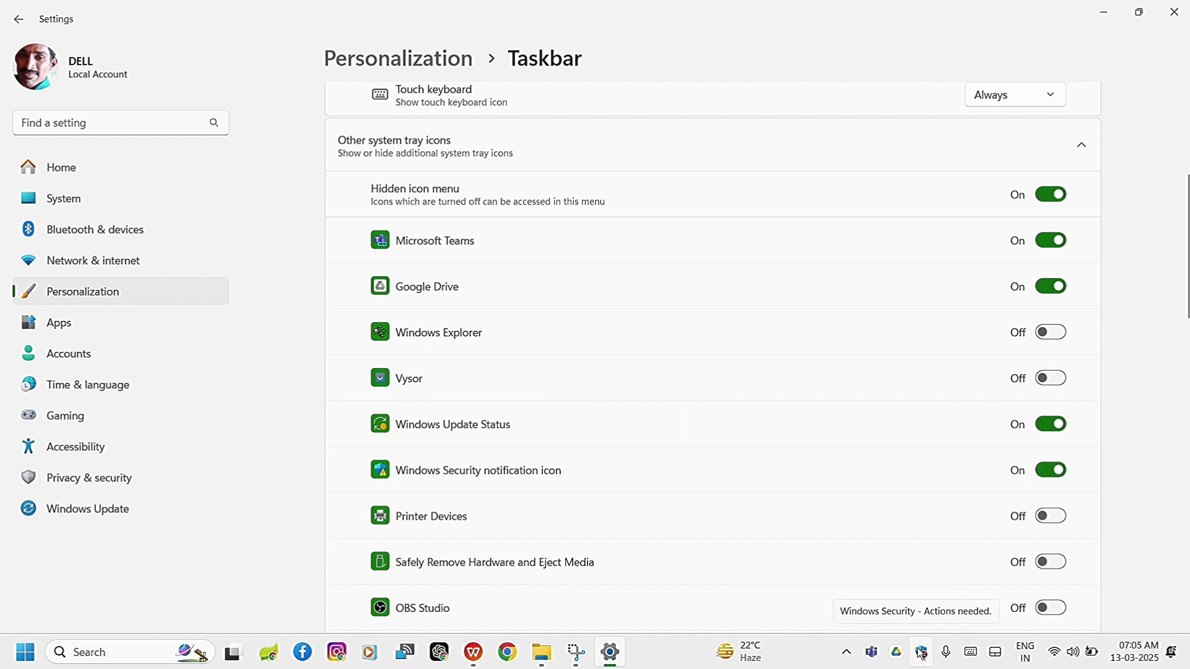
scroll(813, 539, "down", 2)
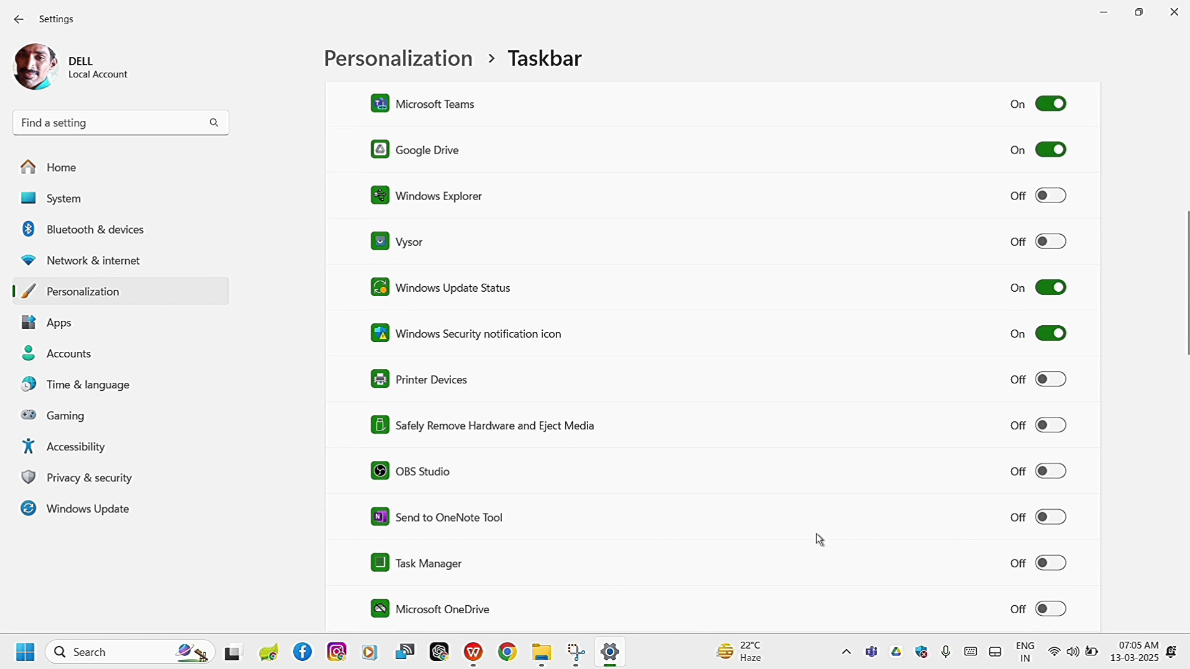
left_click(1063, 520)
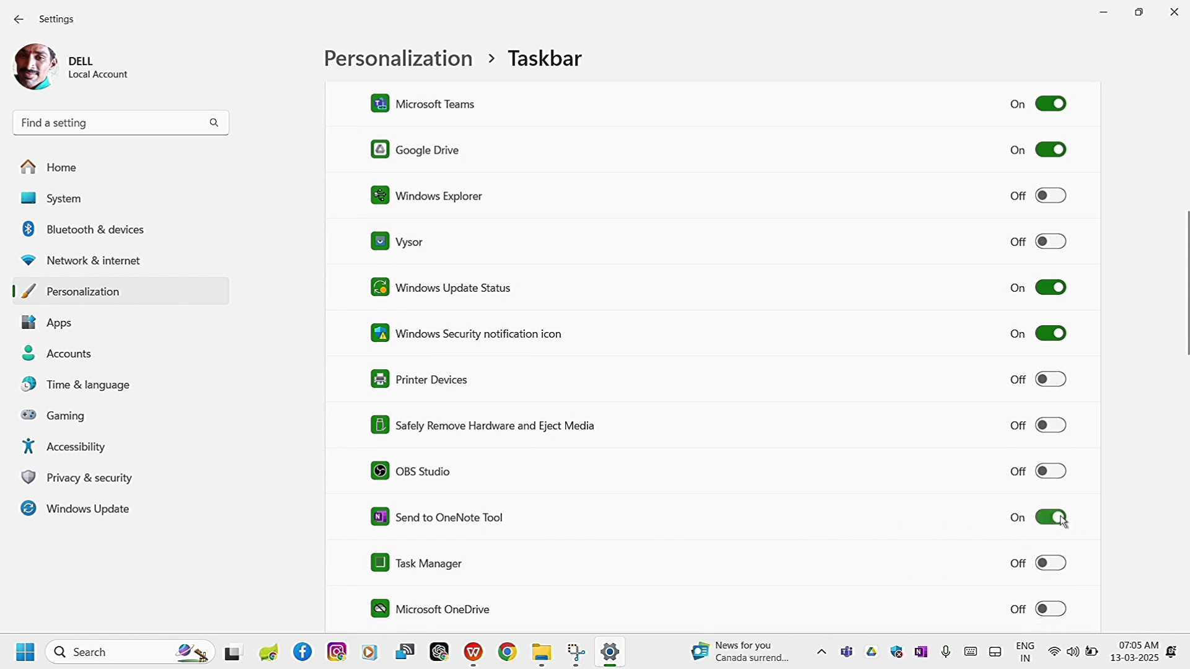
Open a OneNote quick note from the system tray, write a short greeting with the person's name, and close the note.
left_click(926, 660)
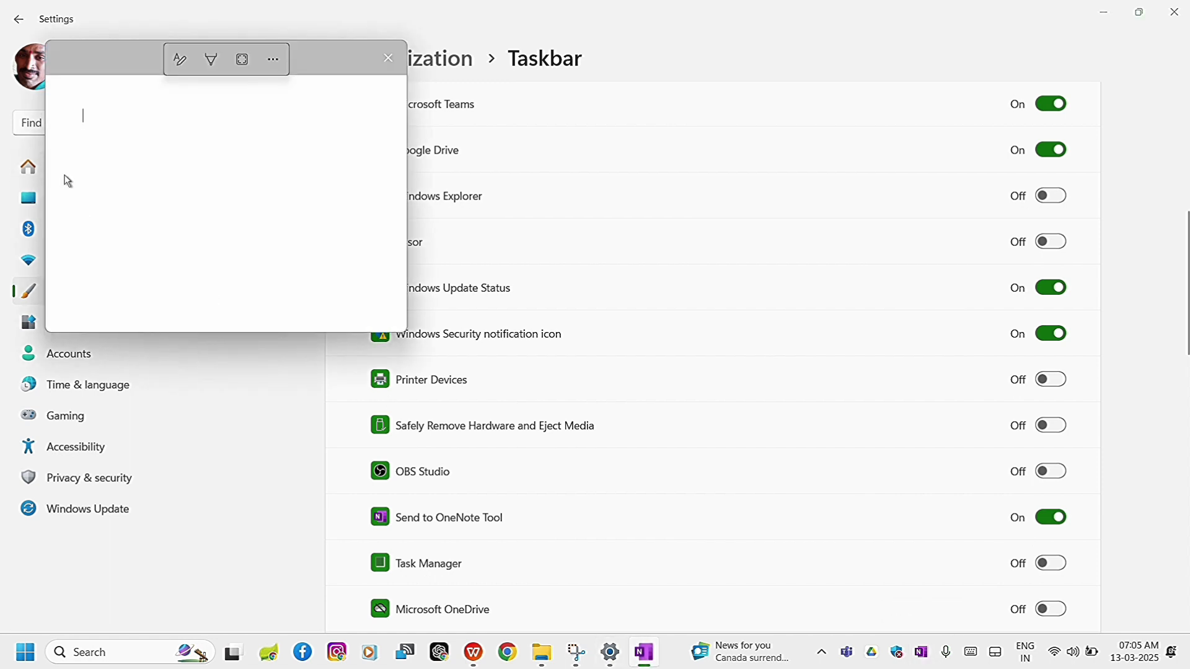
type("hai this ")
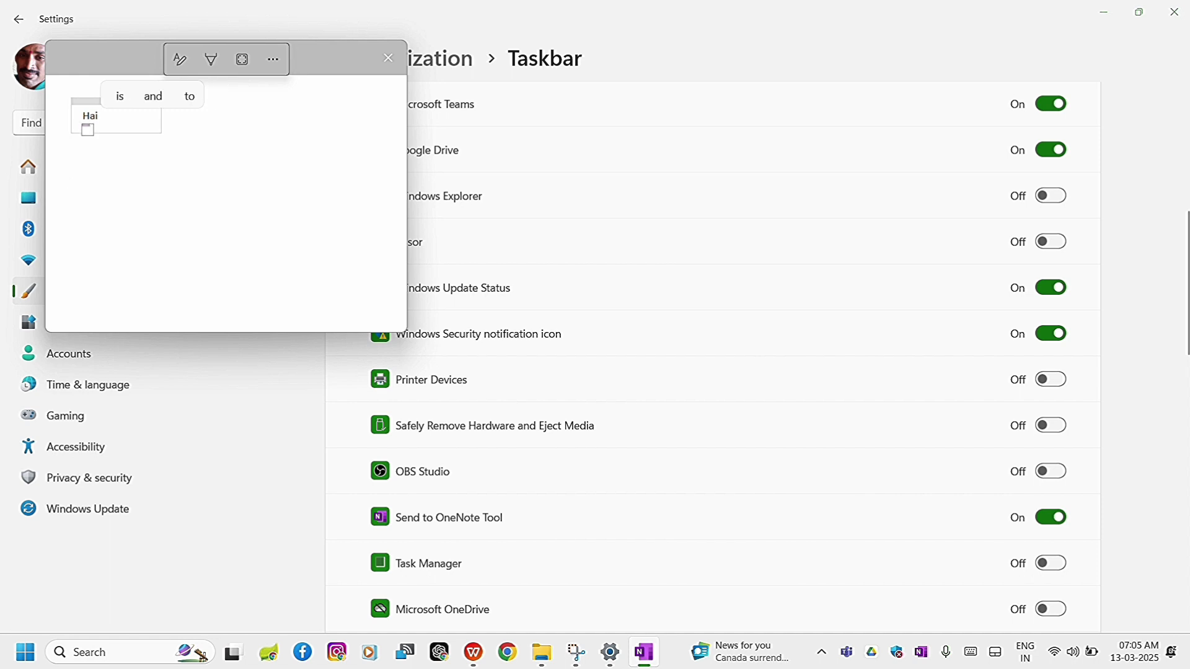
type("is bha")
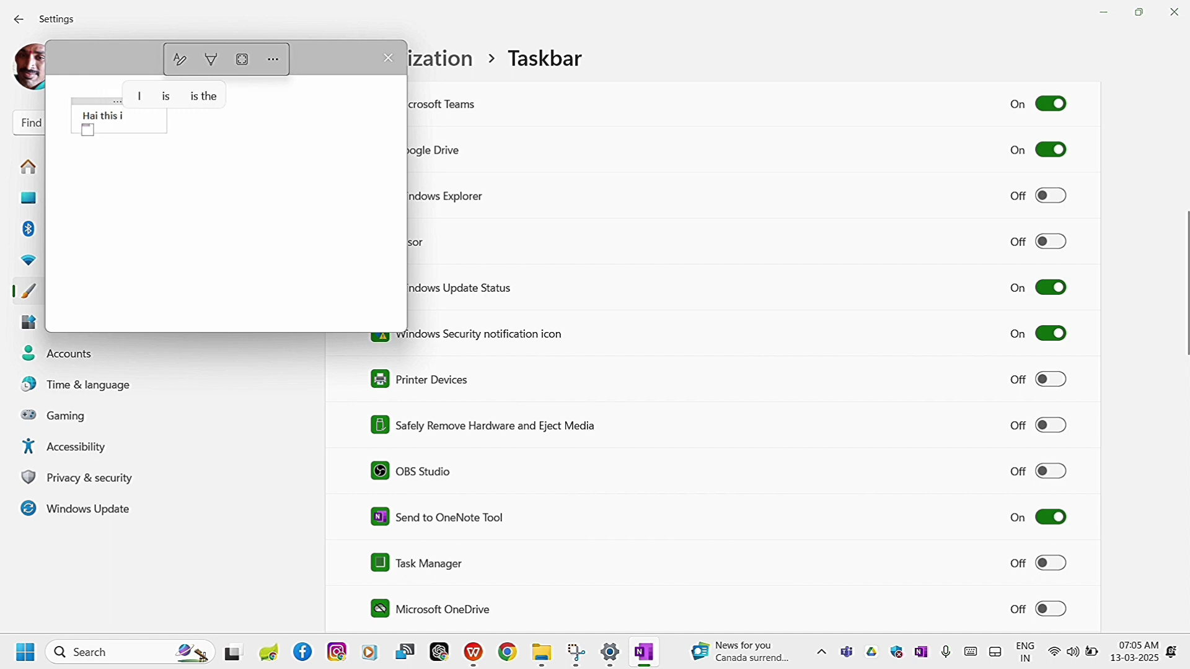
type("sker")
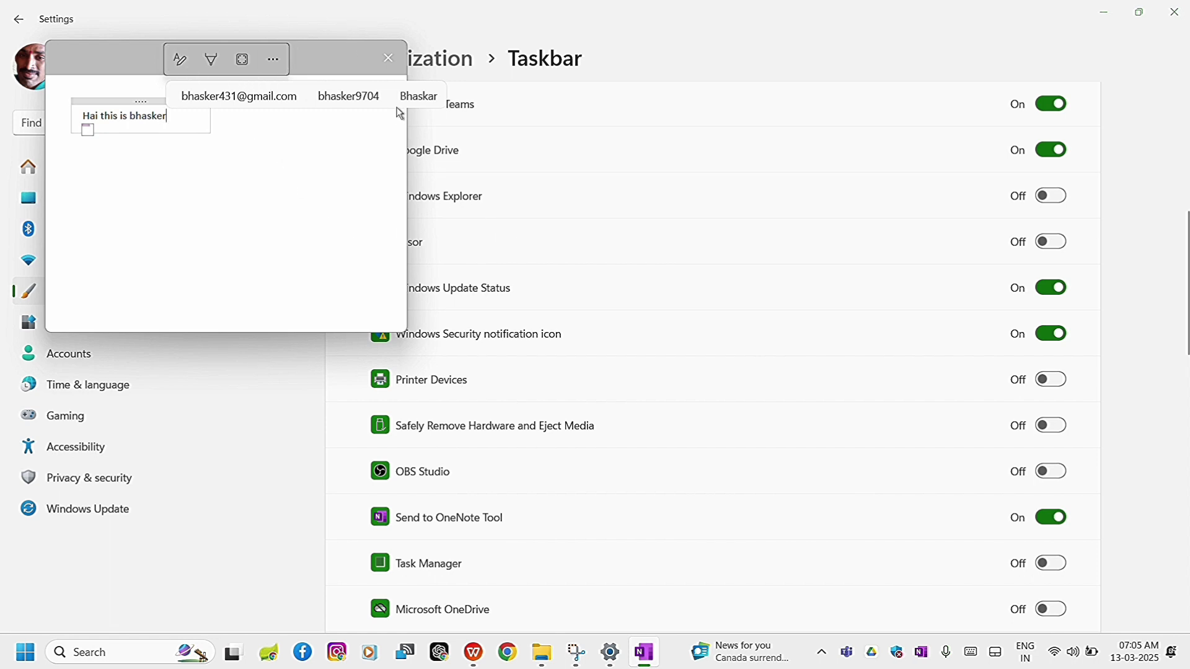
left_click(390, 61)
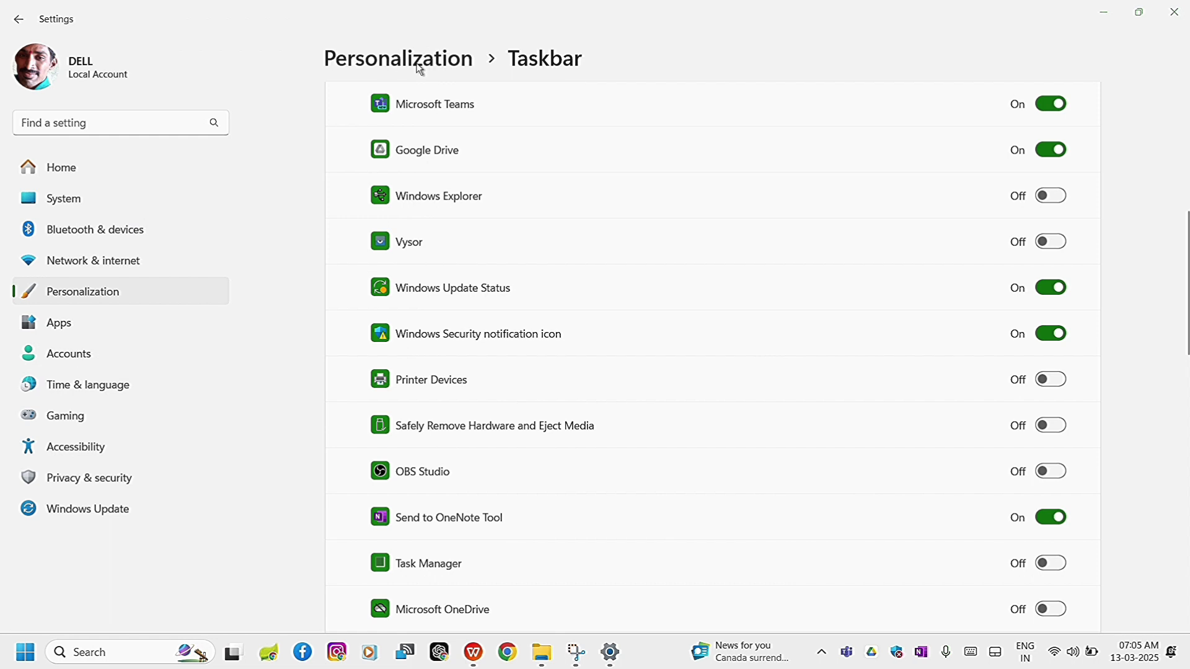
Turn on the tray icons for Creative Cloud and Google Chrome.
scroll(877, 332, "down", 3)
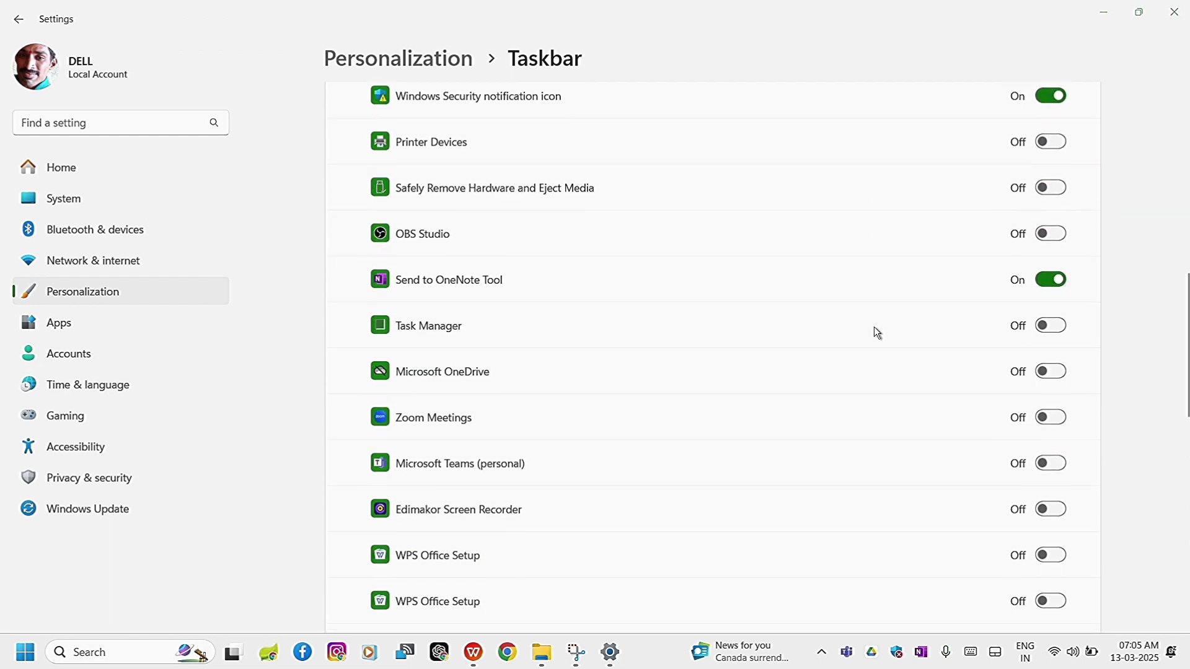
scroll(874, 327, "down", 2)
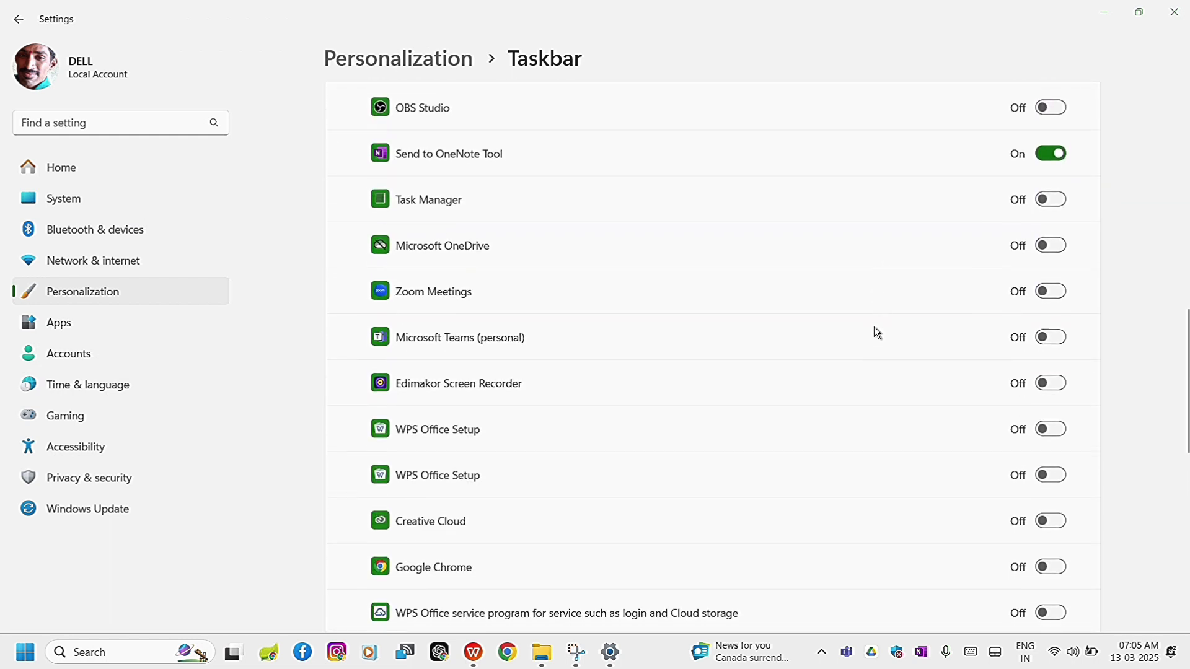
left_click(1054, 516)
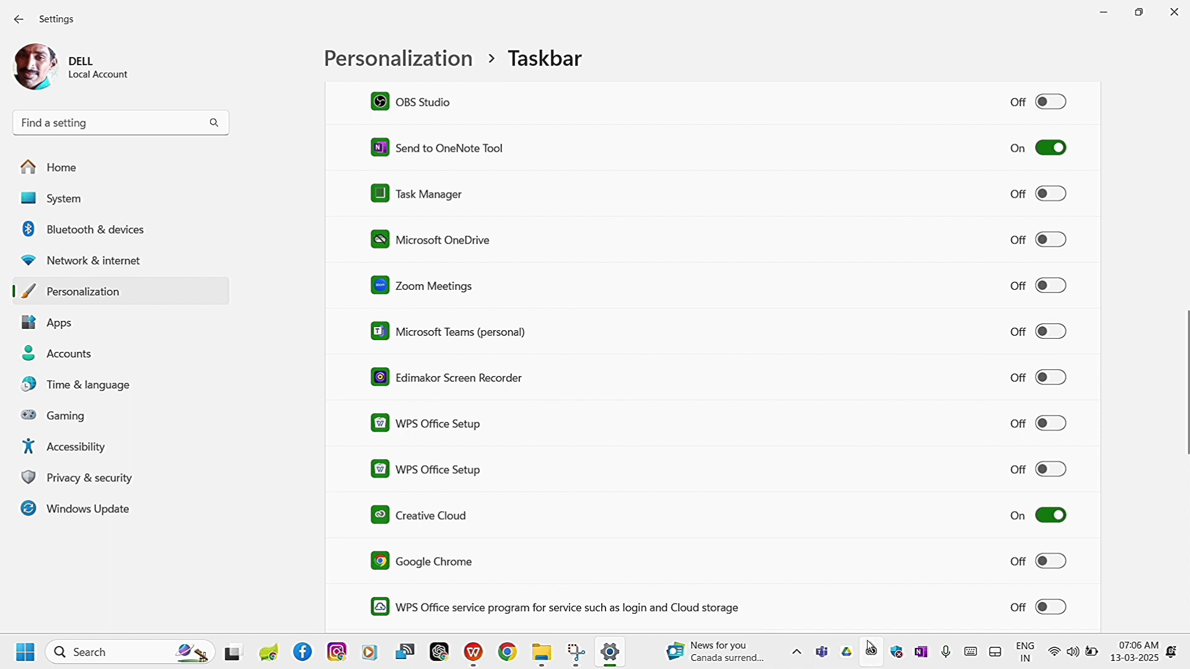
scroll(826, 499, "down", 3)
scroll(828, 501, "down", 1)
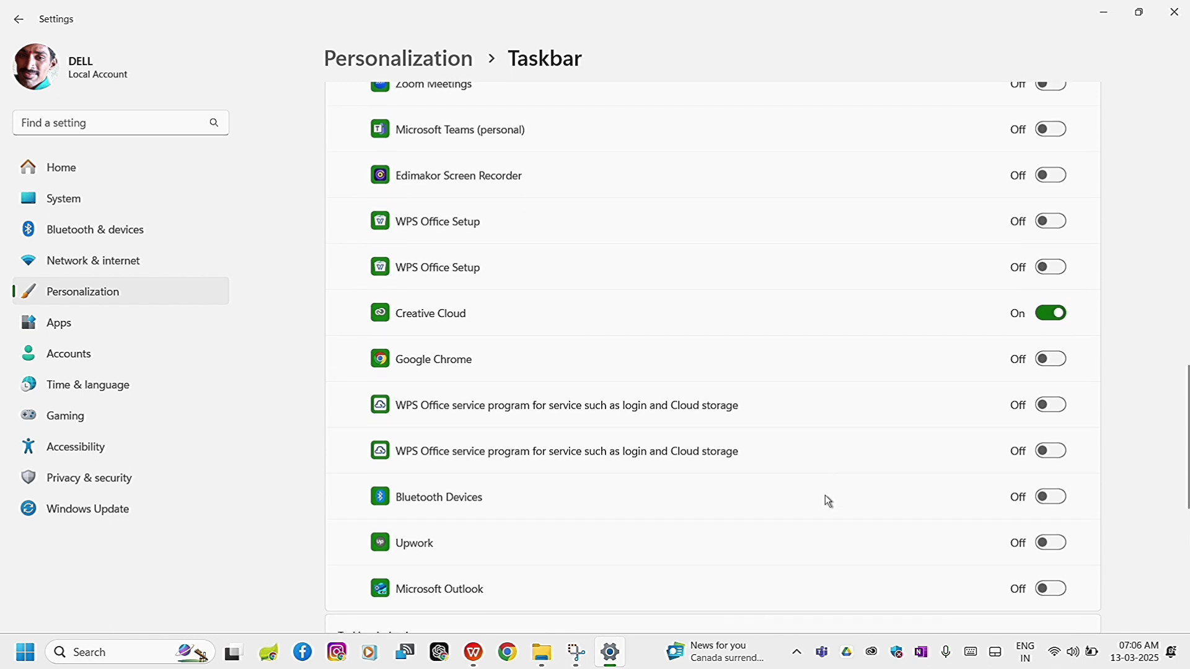
left_click(1054, 359)
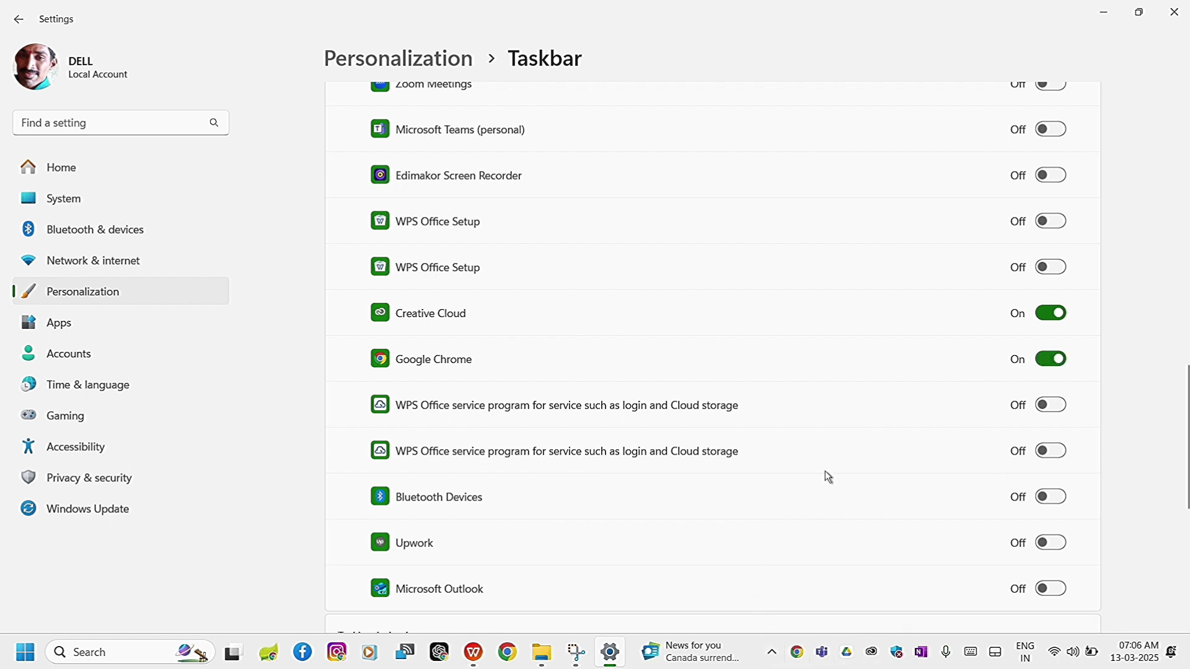
Turn off the Hidden icon menu and the tray icons for Microsoft Teams, Google Drive, Windows Update Status and Windows Security notification icon.
scroll(865, 449, "down", 5)
scroll(869, 455, "up", 7)
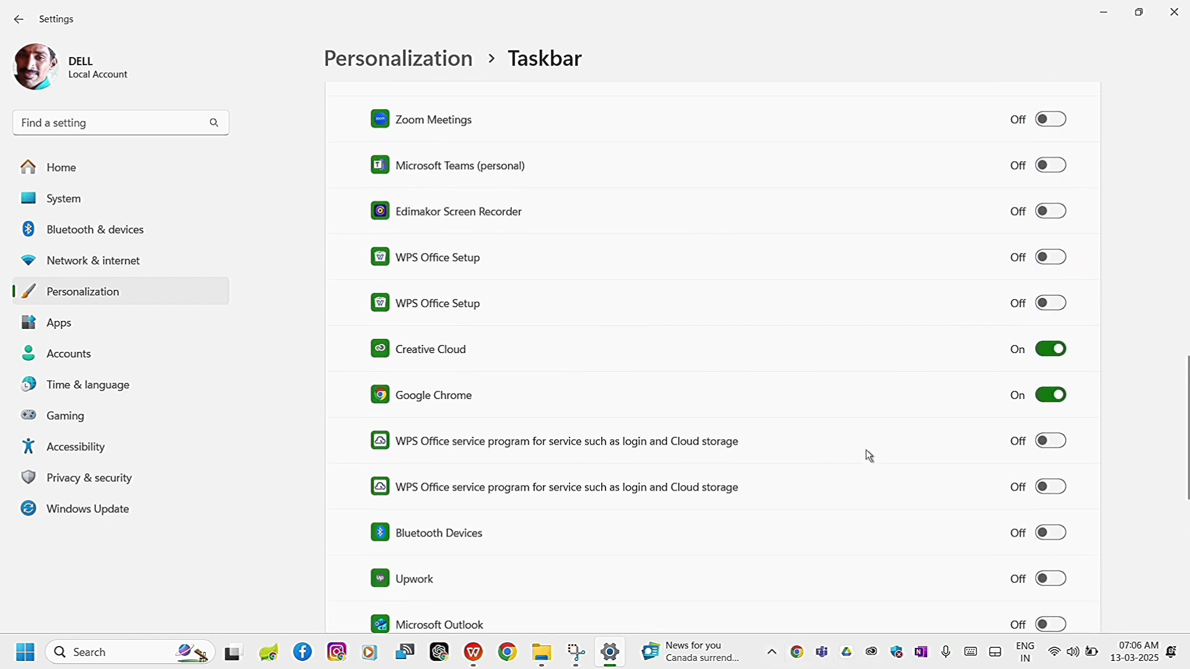
scroll(869, 456, "up", 1)
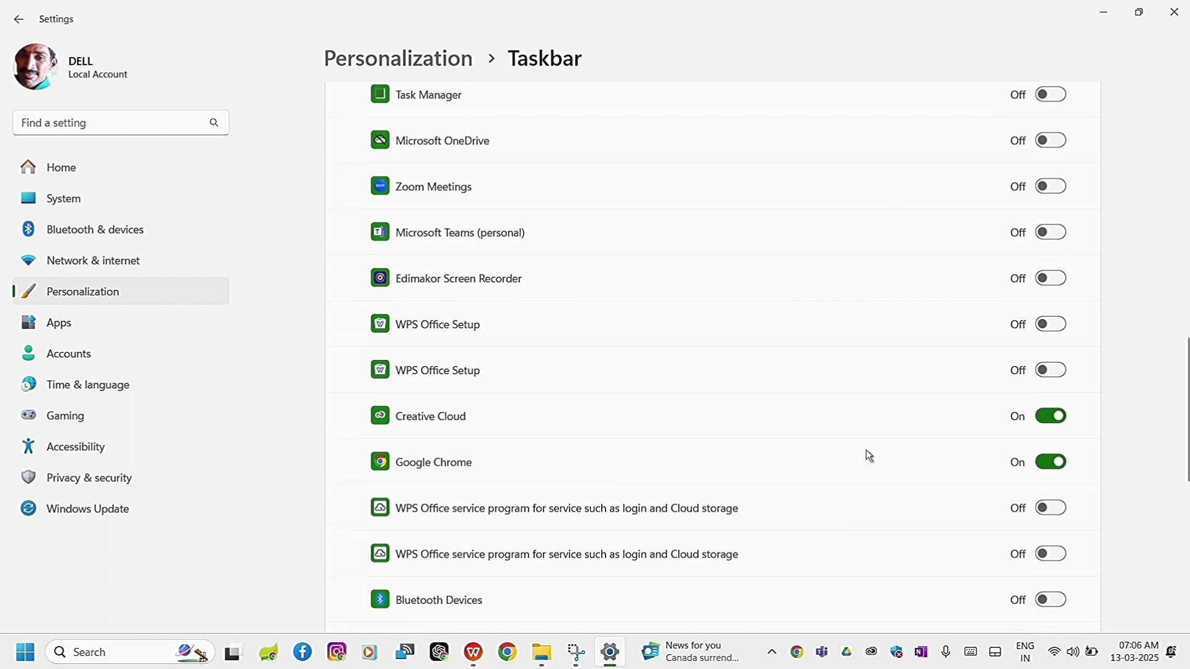
scroll(868, 454, "down", 6)
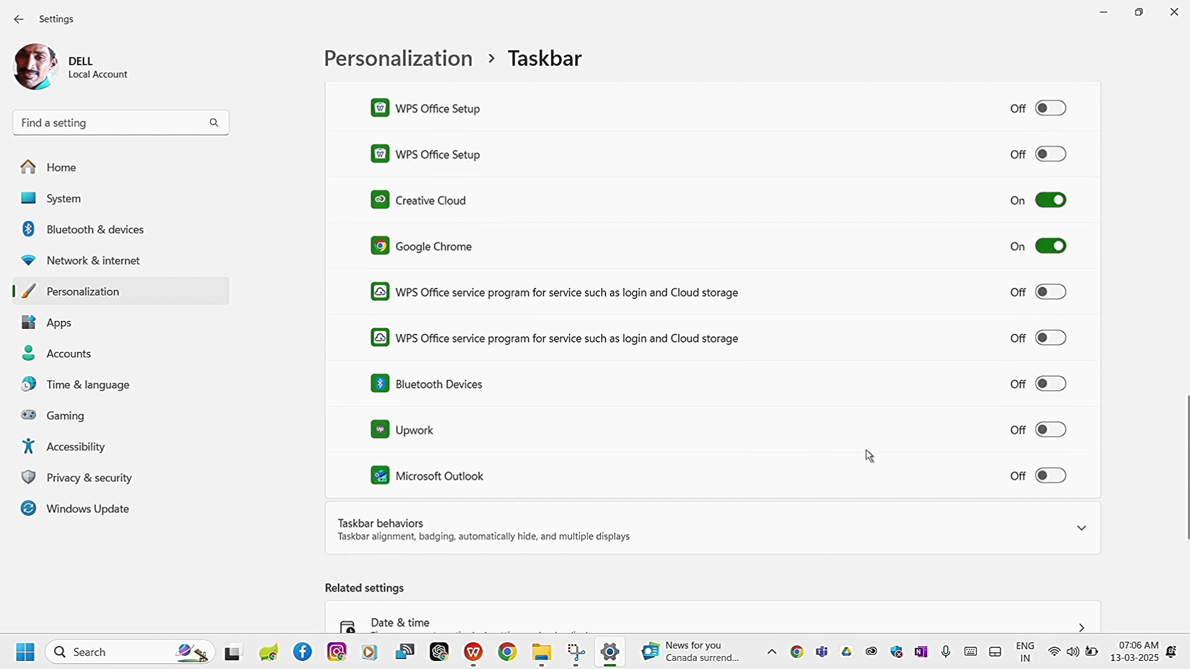
scroll(868, 454, "down", 3)
scroll(868, 455, "up", 6)
scroll(870, 456, "up", 17)
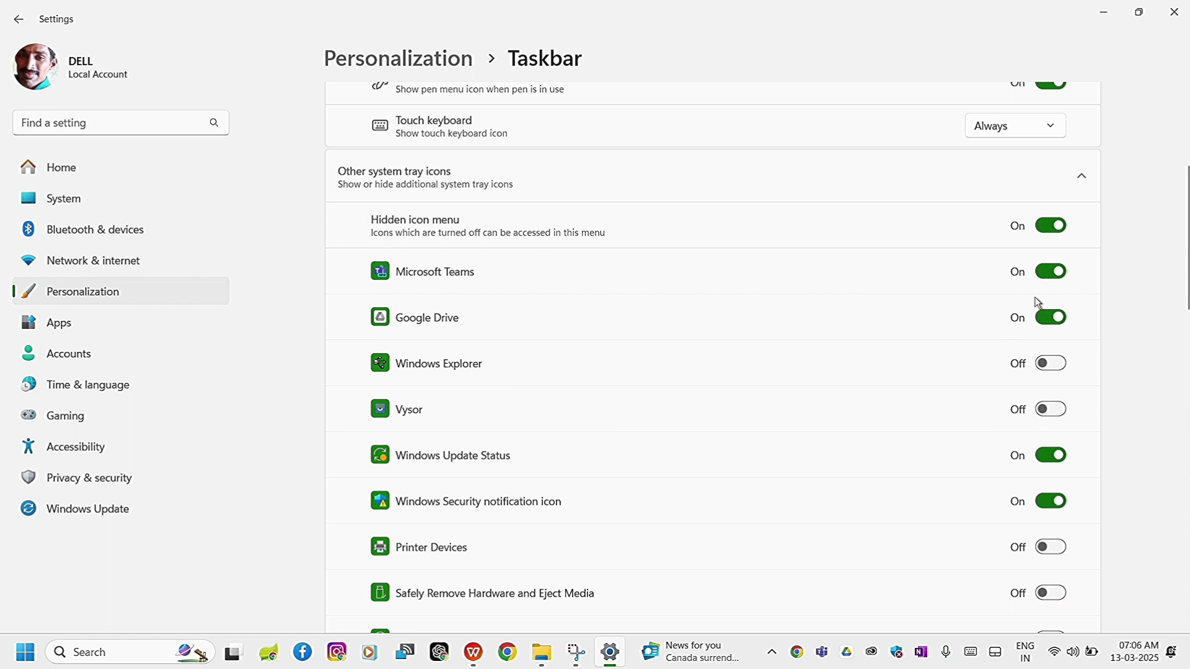
left_click(1051, 225)
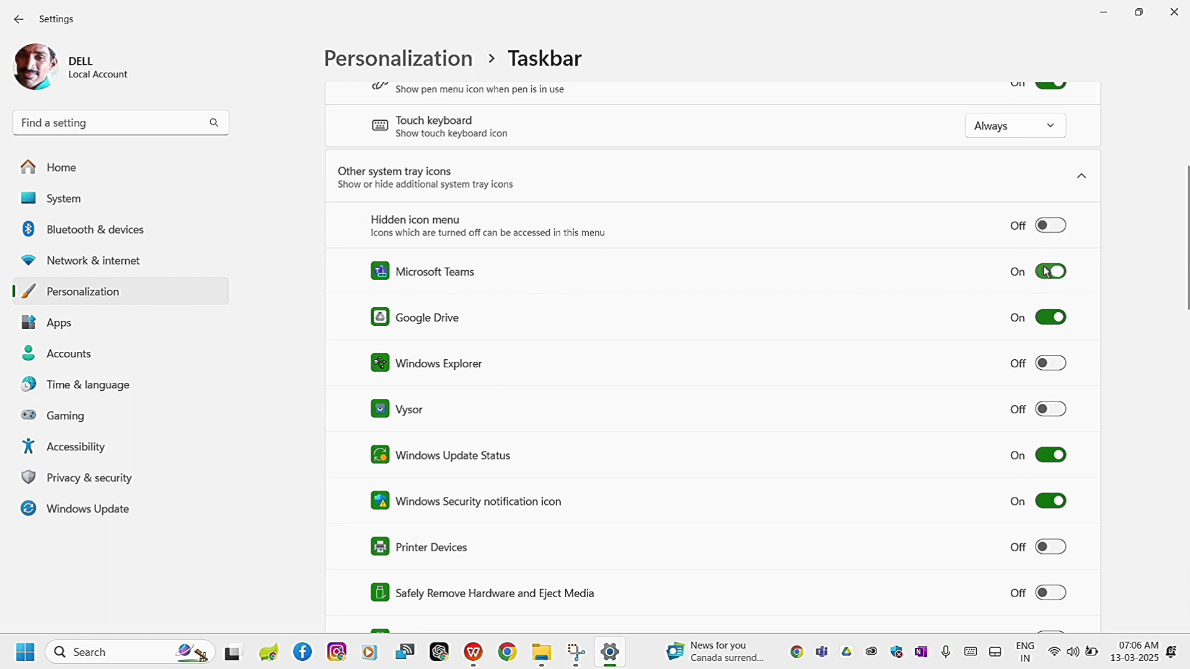
left_click(1048, 271)
left_click(1050, 317)
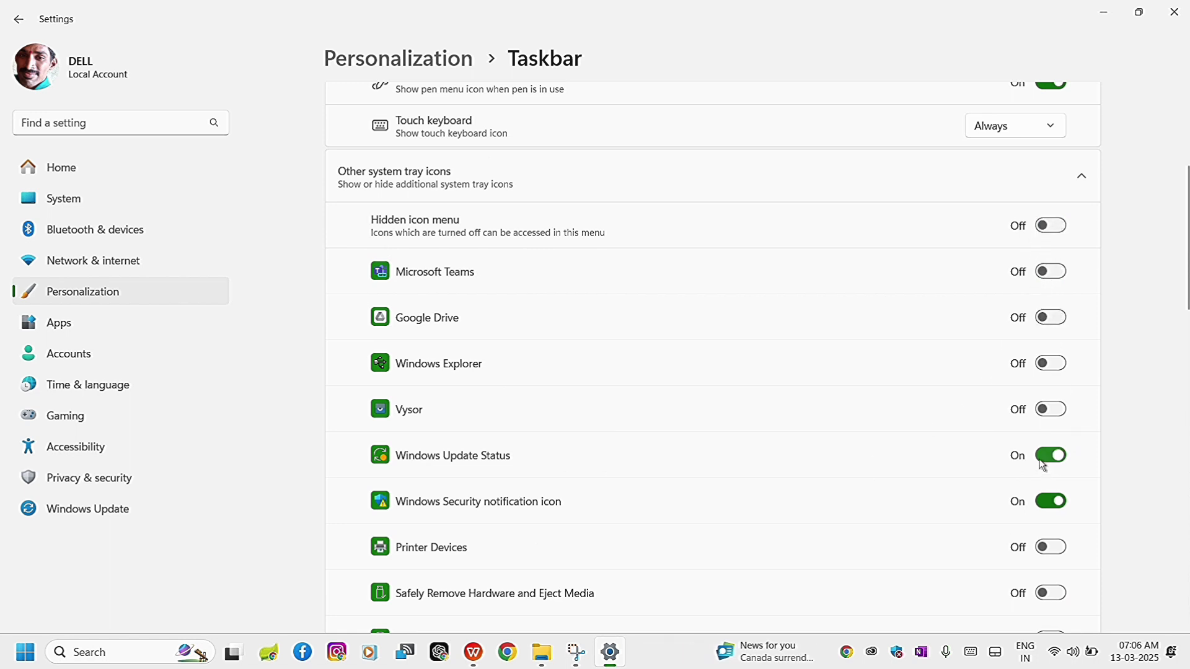
left_click(1043, 459)
left_click(1044, 501)
Turn off the tray icons for Send to OneNote Tool, Creative Cloud and Google Chrome.
scroll(1045, 503, "down", 1)
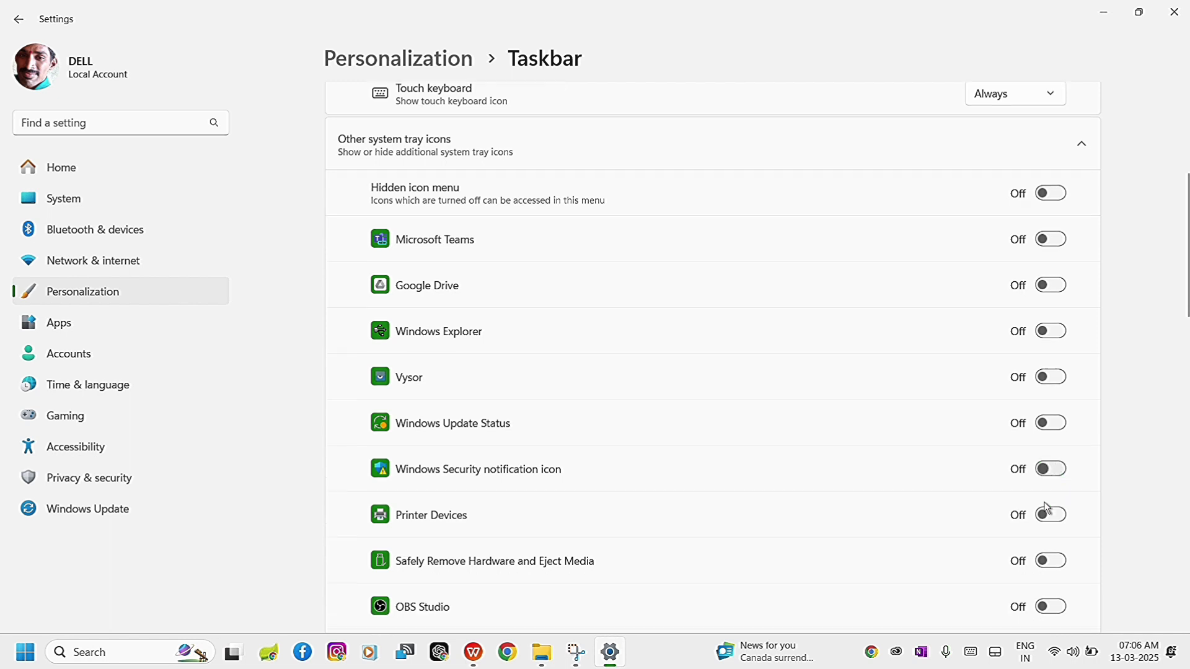
scroll(1046, 508, "down", 4)
left_click(1047, 373)
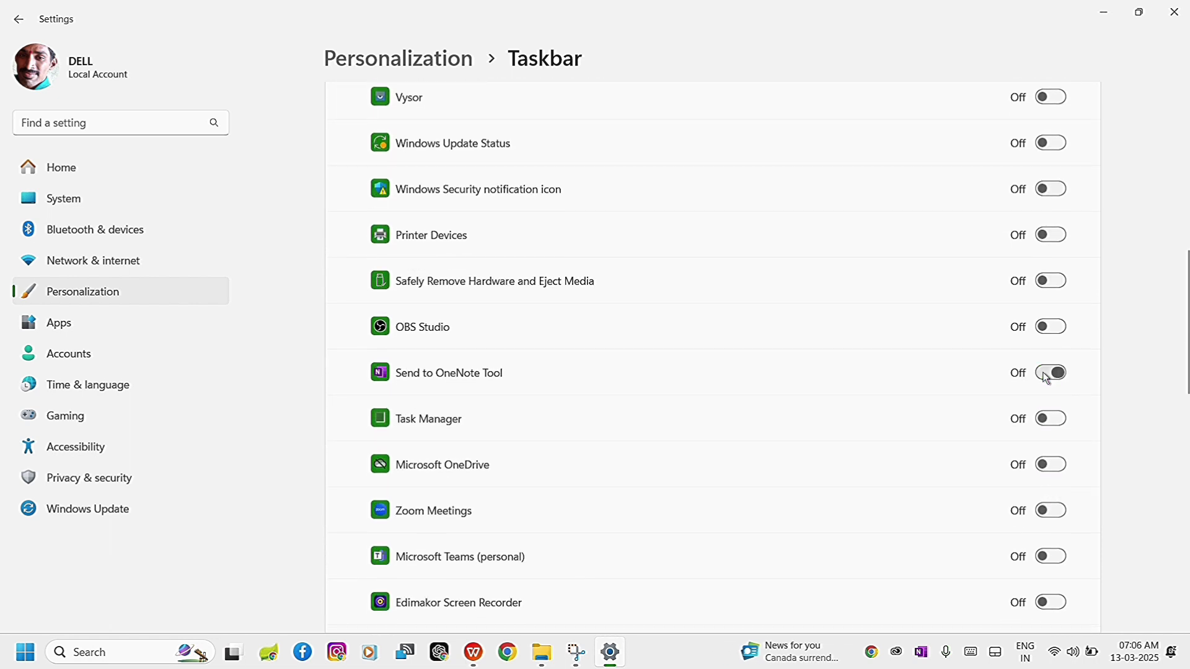
scroll(1003, 522, "down", 5)
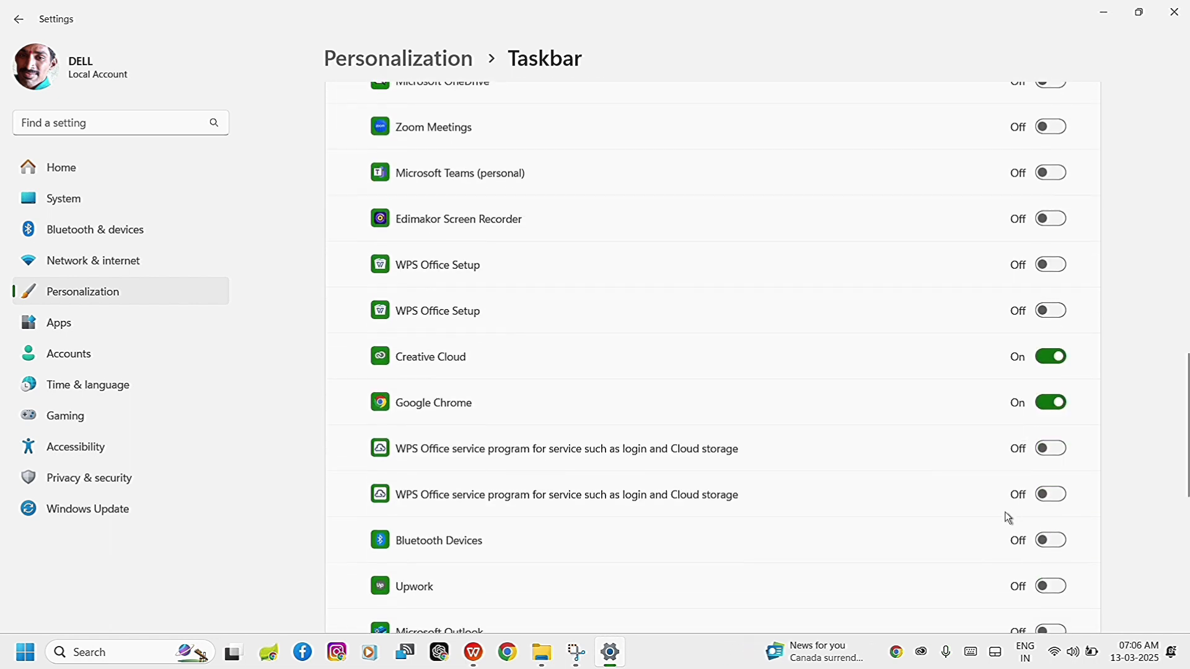
left_click(1044, 357)
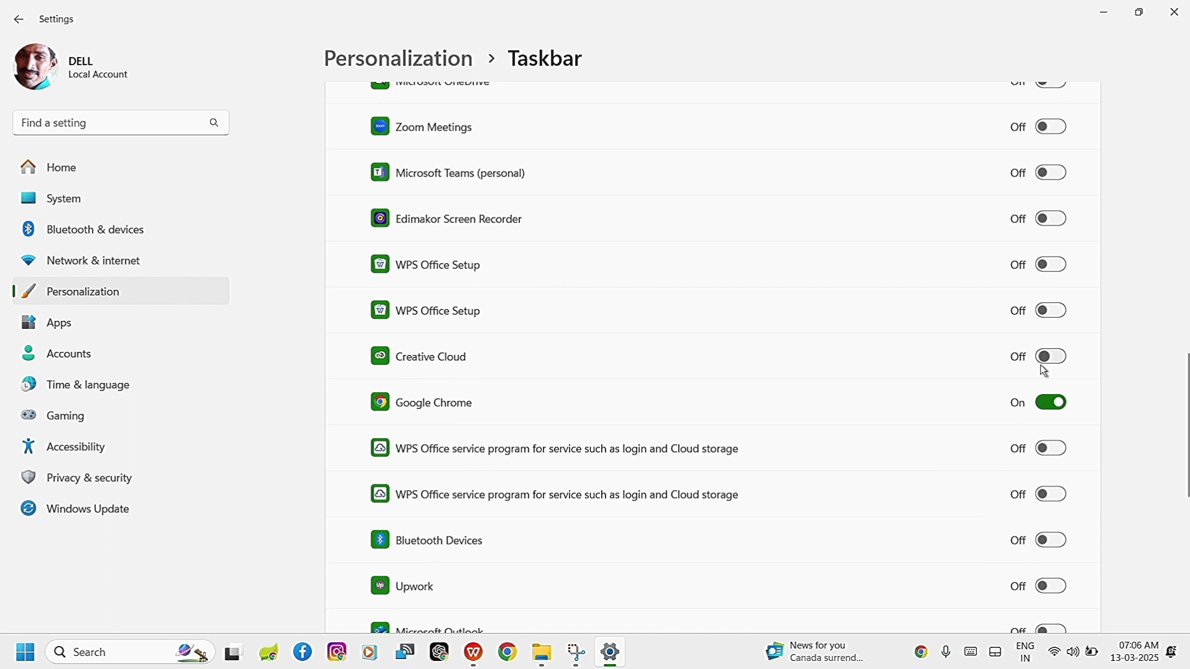
left_click(1048, 404)
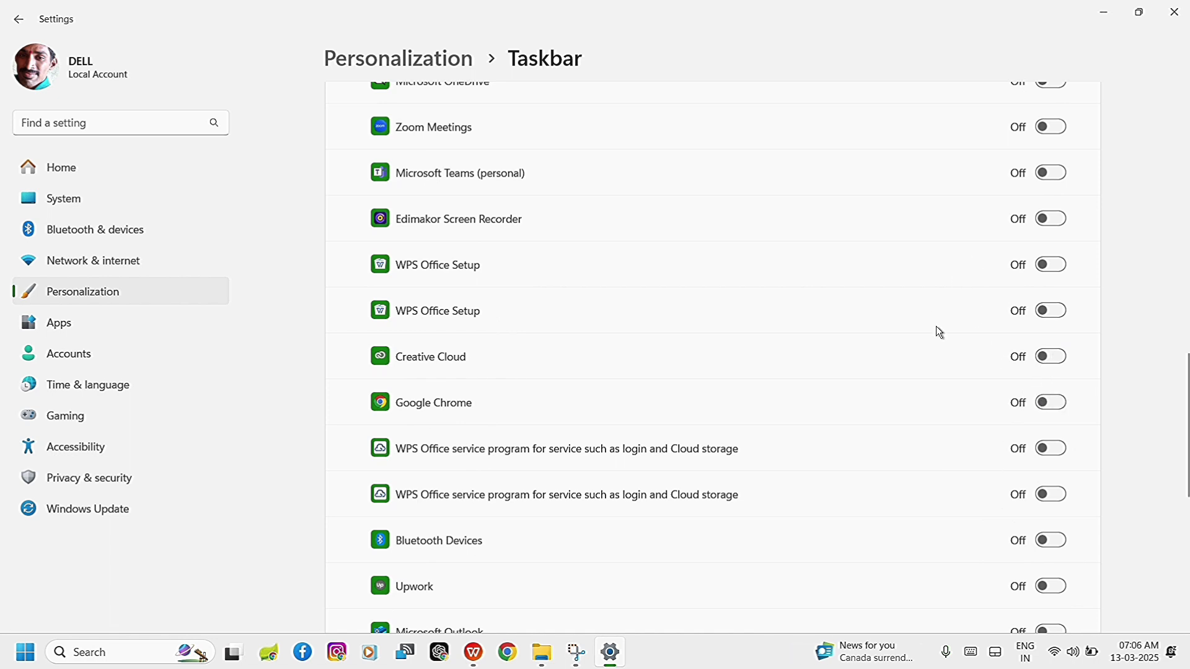
scroll(936, 333, "down", 7)
scroll(936, 332, "up", 10)
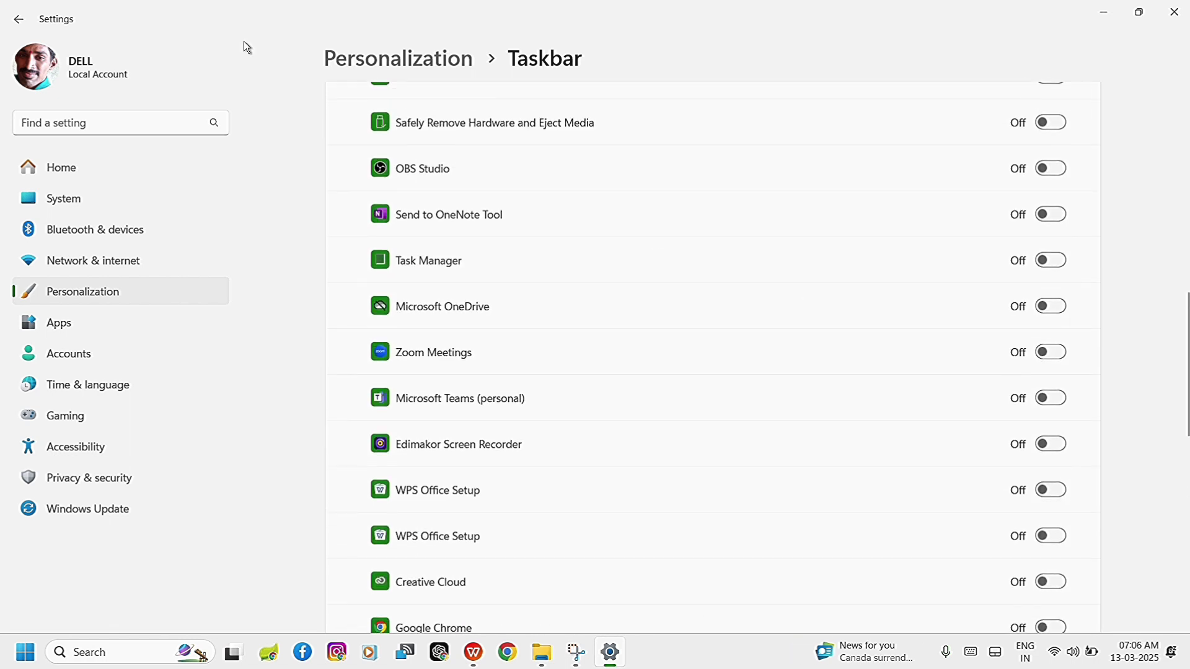
Return to the Personalization page, reopen the Taskbar settings, and expand the Taskbar behaviors section.
left_click(21, 22)
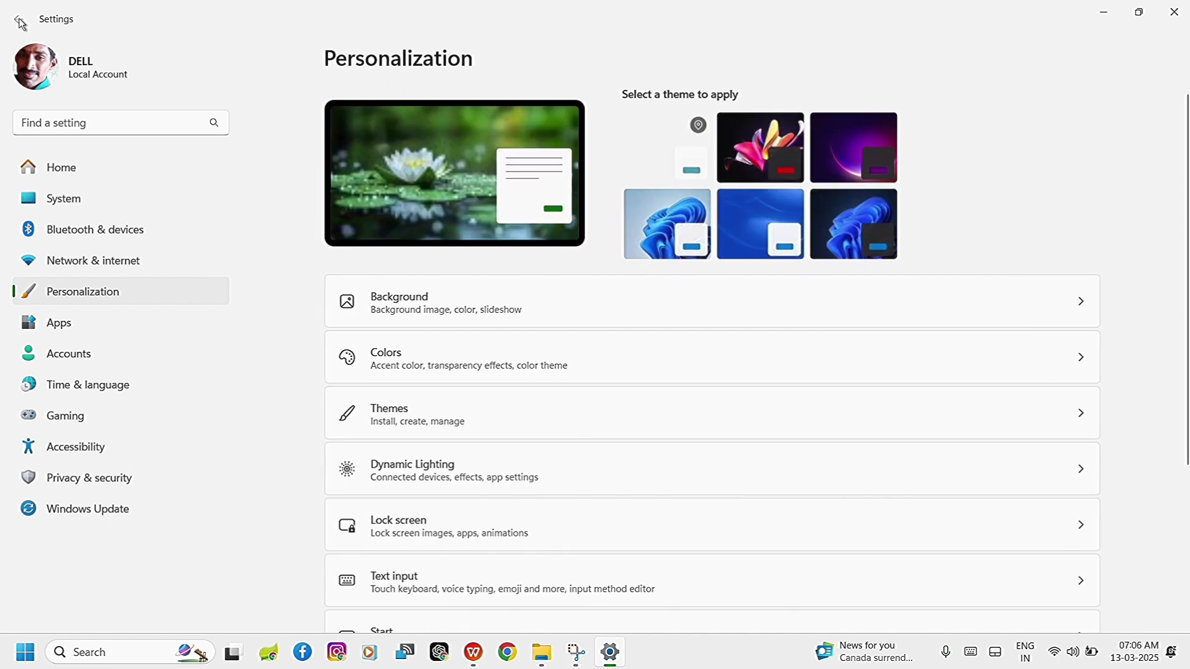
scroll(564, 414, "down", 3)
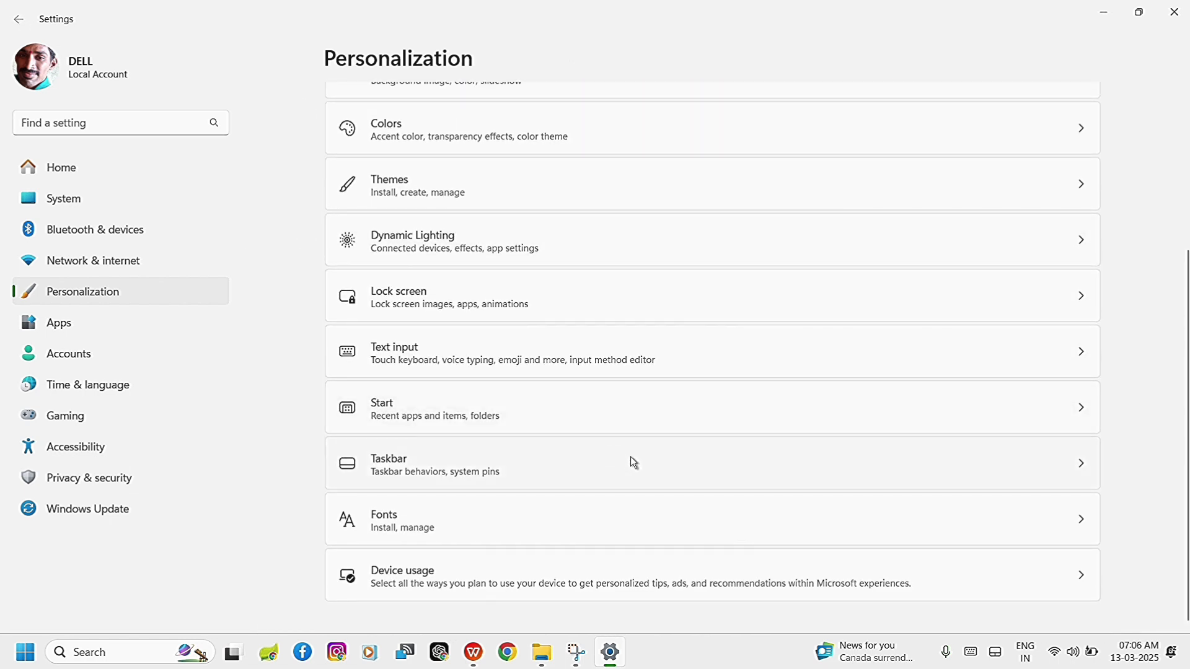
left_click(633, 463)
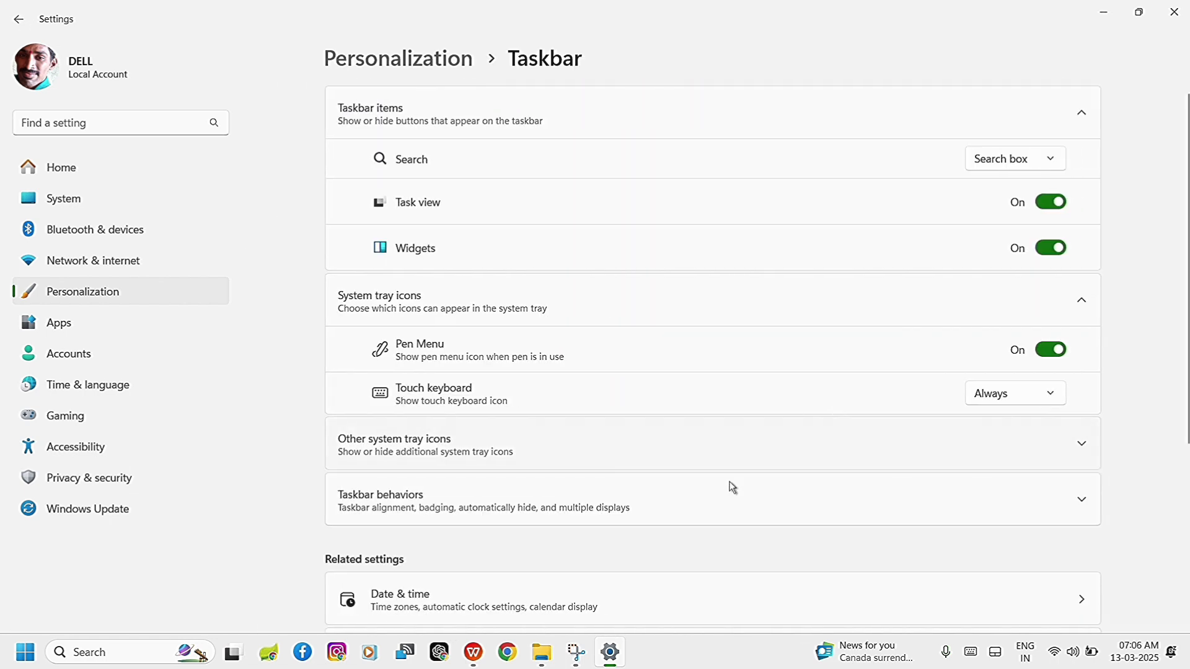
left_click(669, 499)
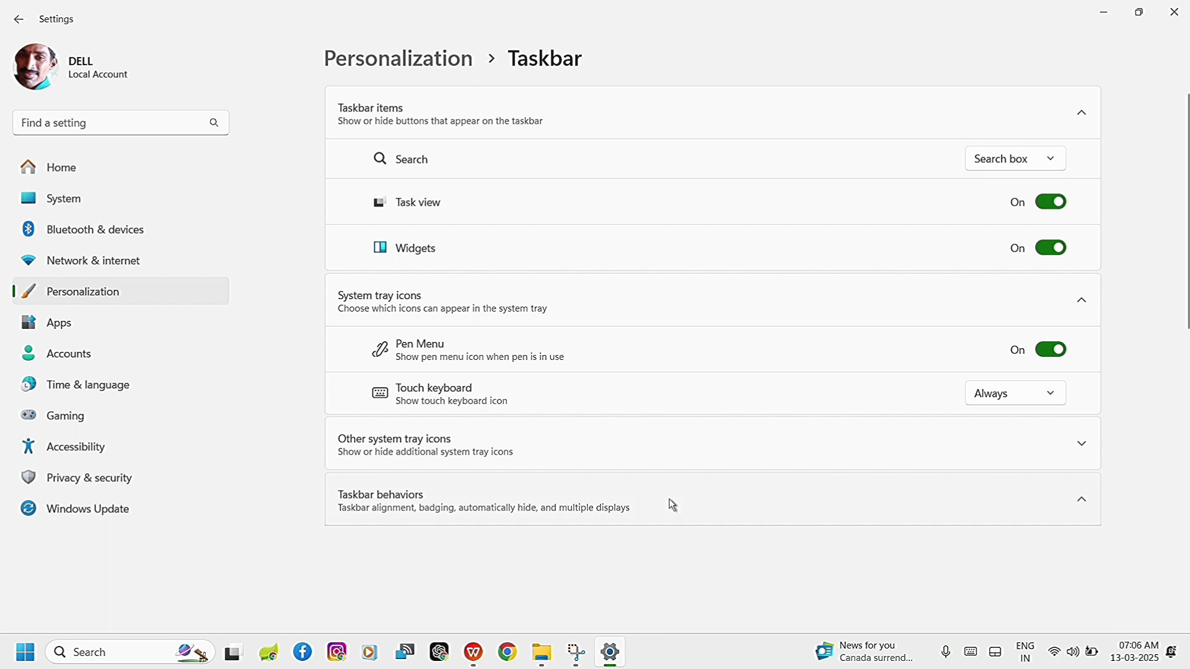
Try the Center taskbar alignment and set the alignment back to Left.
scroll(851, 523, "down", 3)
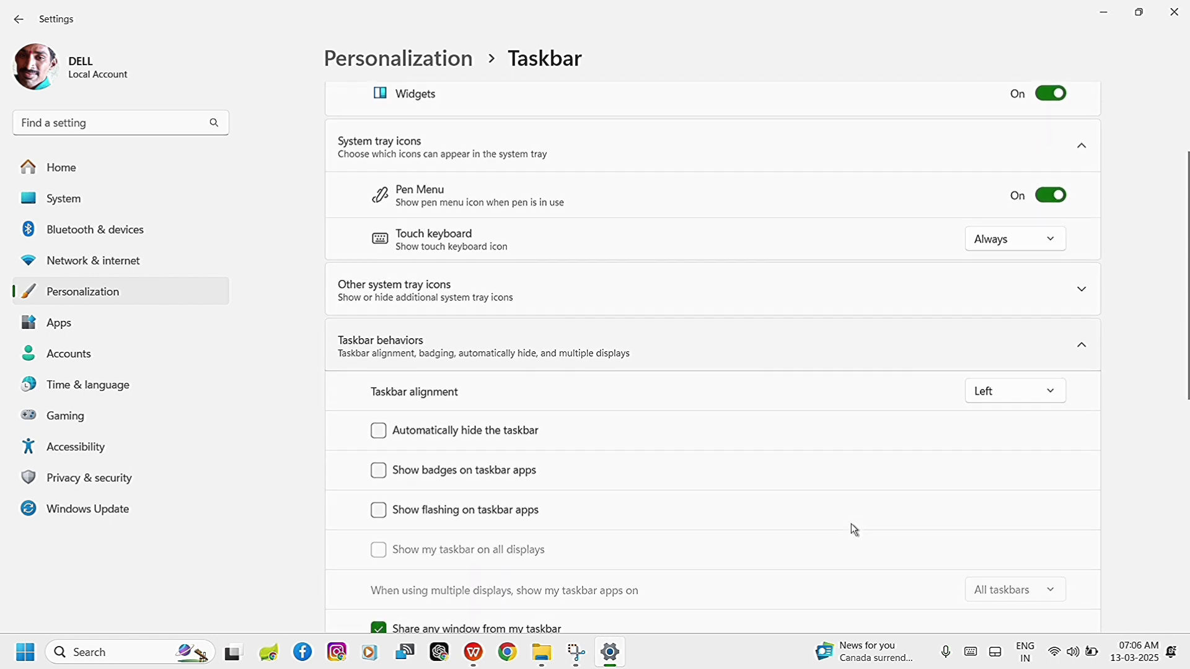
left_click(1056, 395)
left_click(1031, 425)
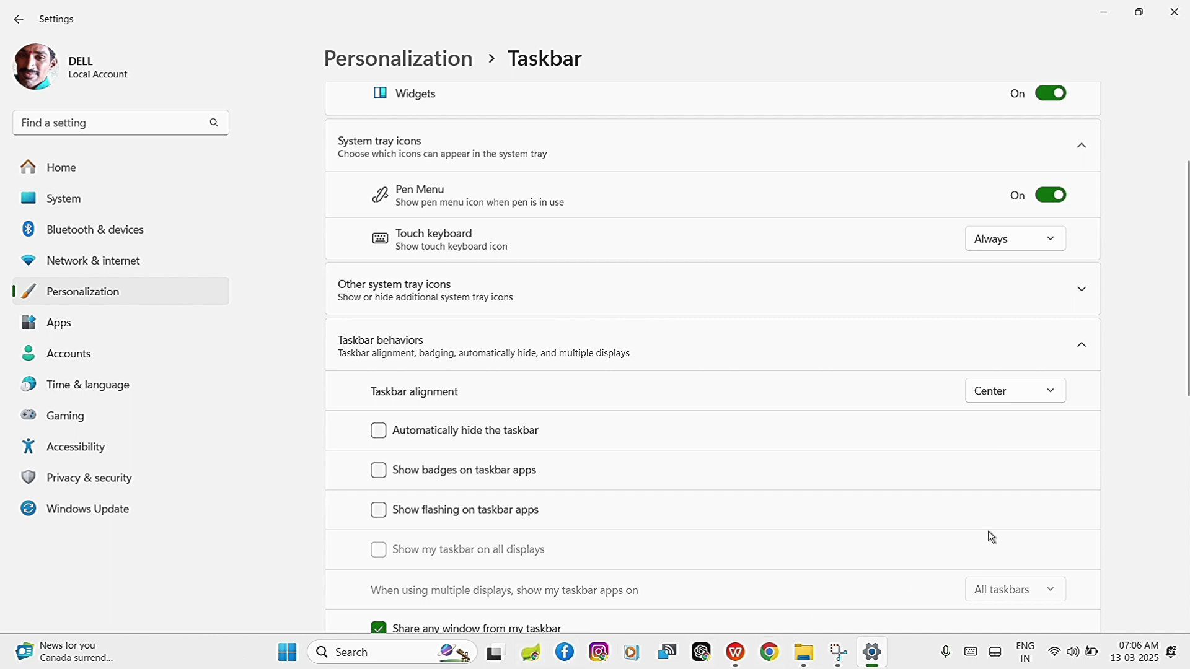
left_click(1006, 390)
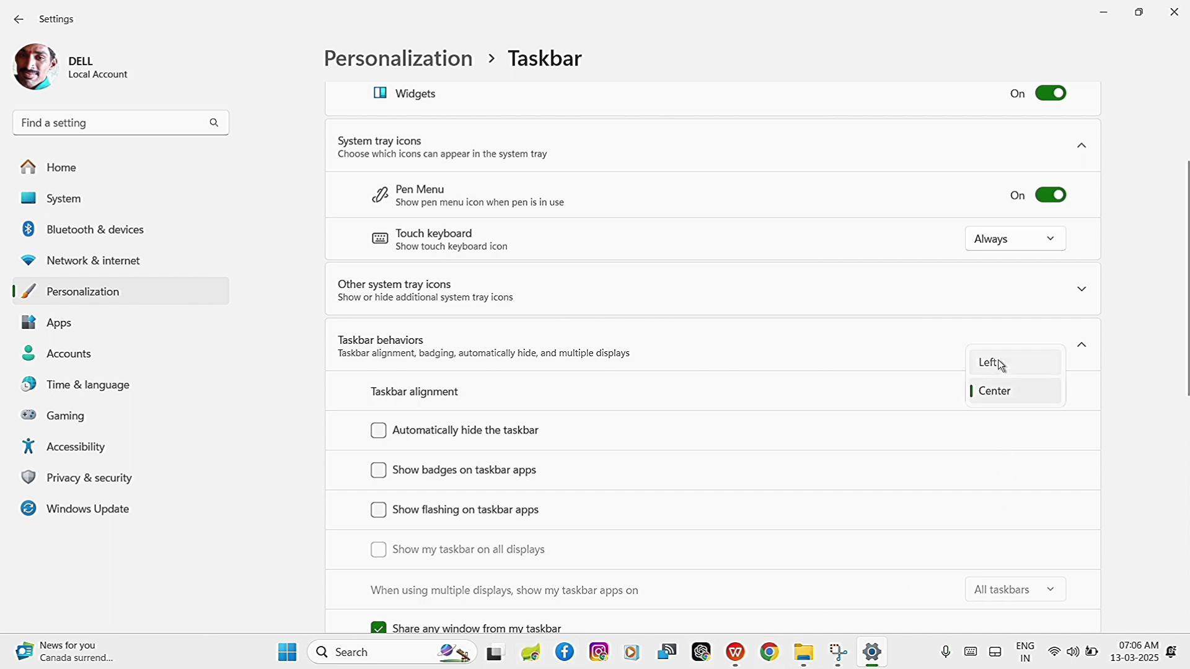
left_click(1003, 365)
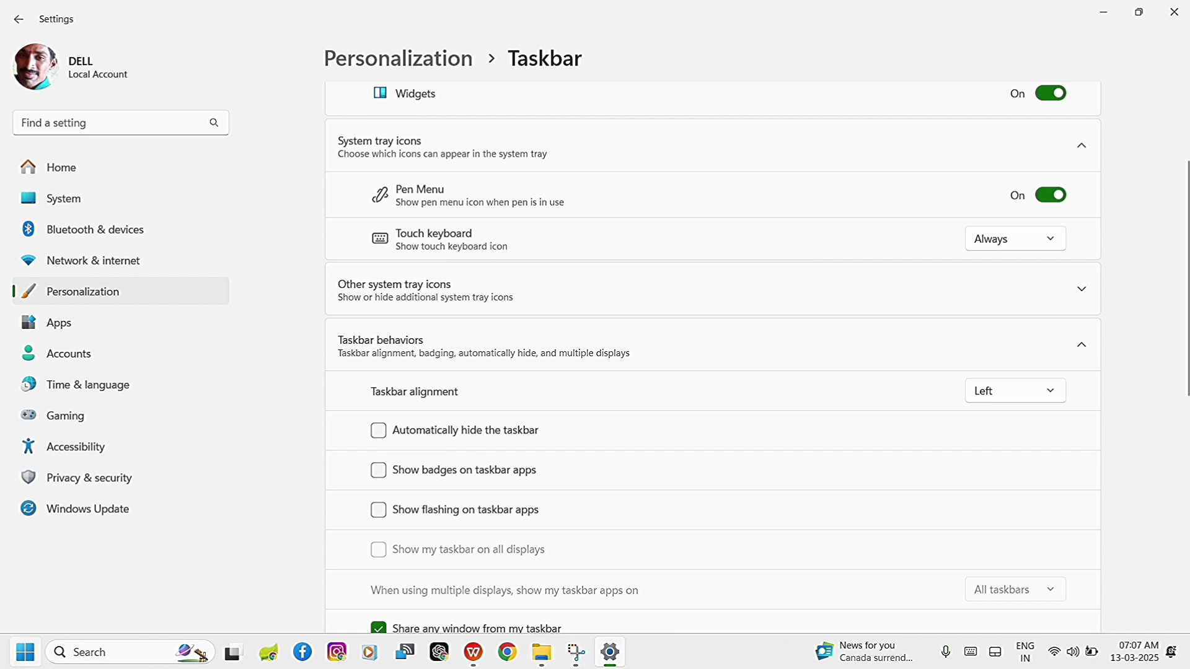
Try automatically hiding the taskbar by revealing it from the desktop, and turn the option off again in Settings.
left_click(378, 431)
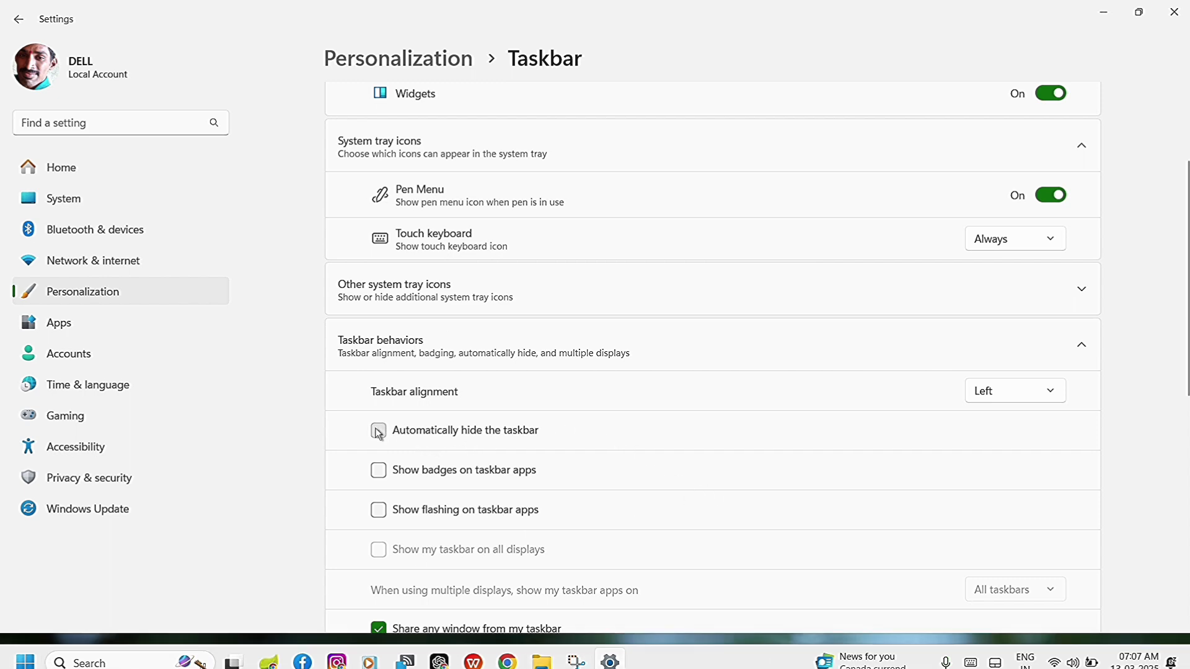
left_click(1104, 13)
left_click(1108, 15)
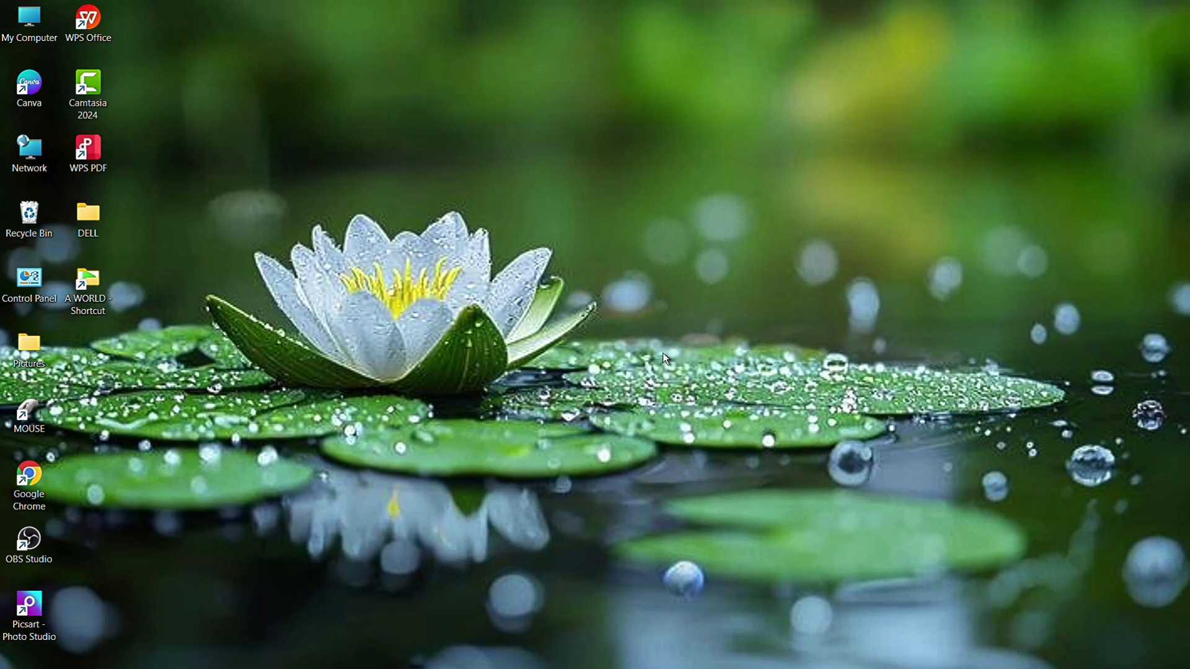
mouse_move(686, 666)
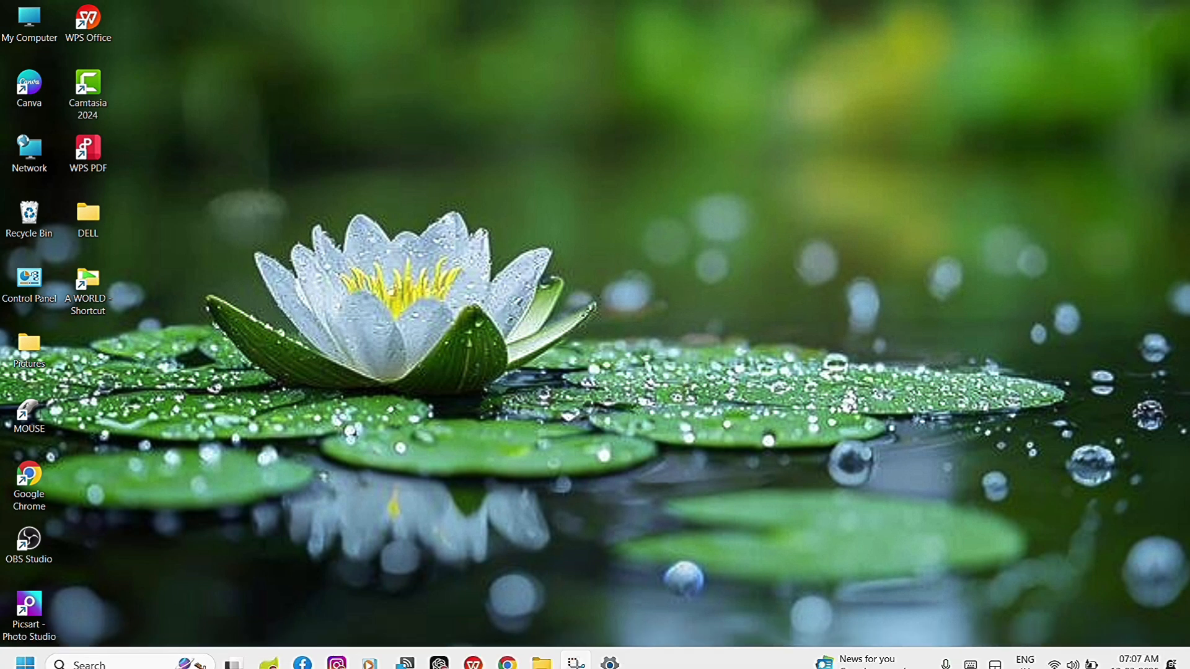
left_click(618, 662)
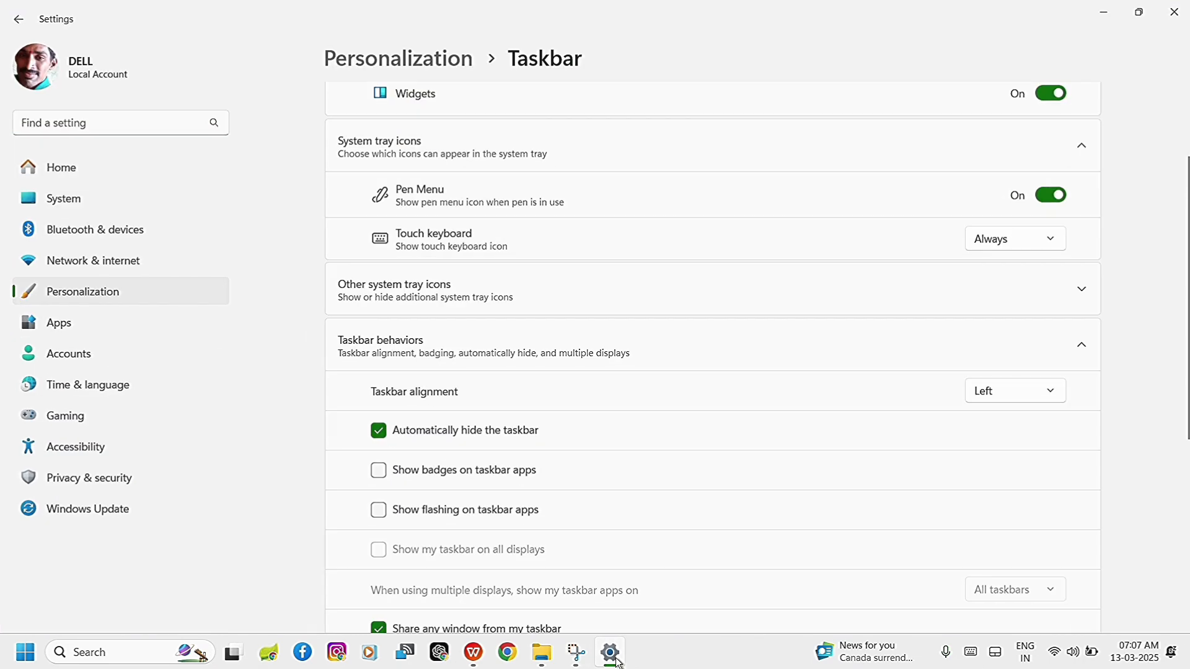
left_click(379, 434)
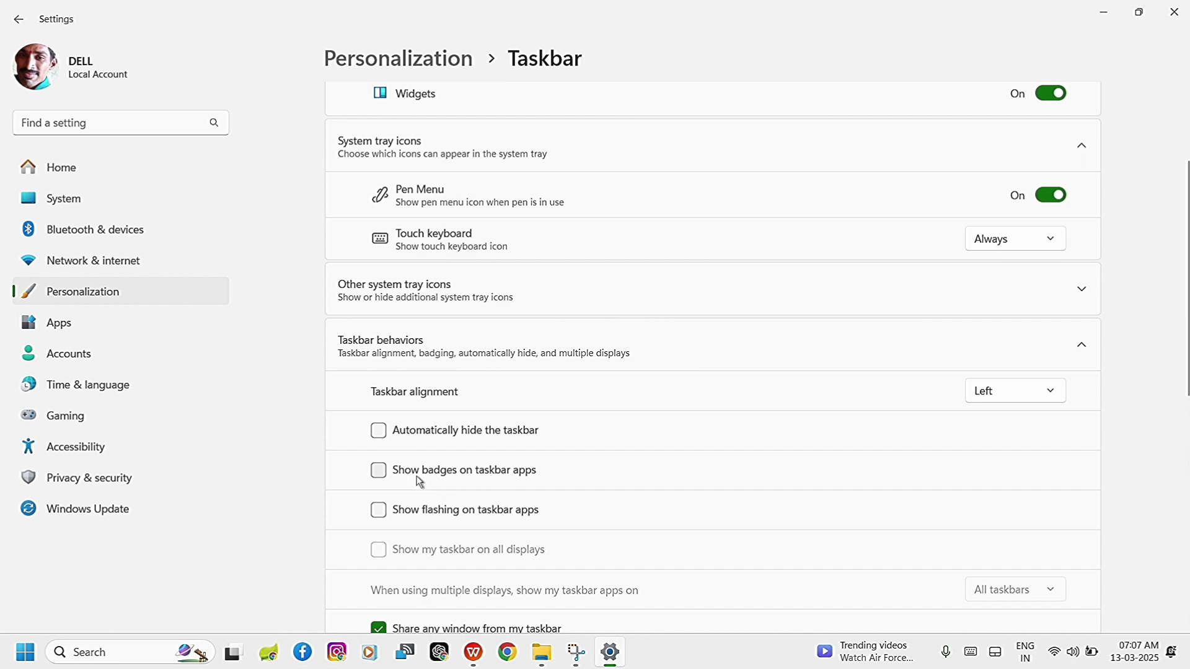
Try showing badges on taskbar apps and turn the option off again.
left_click(377, 472)
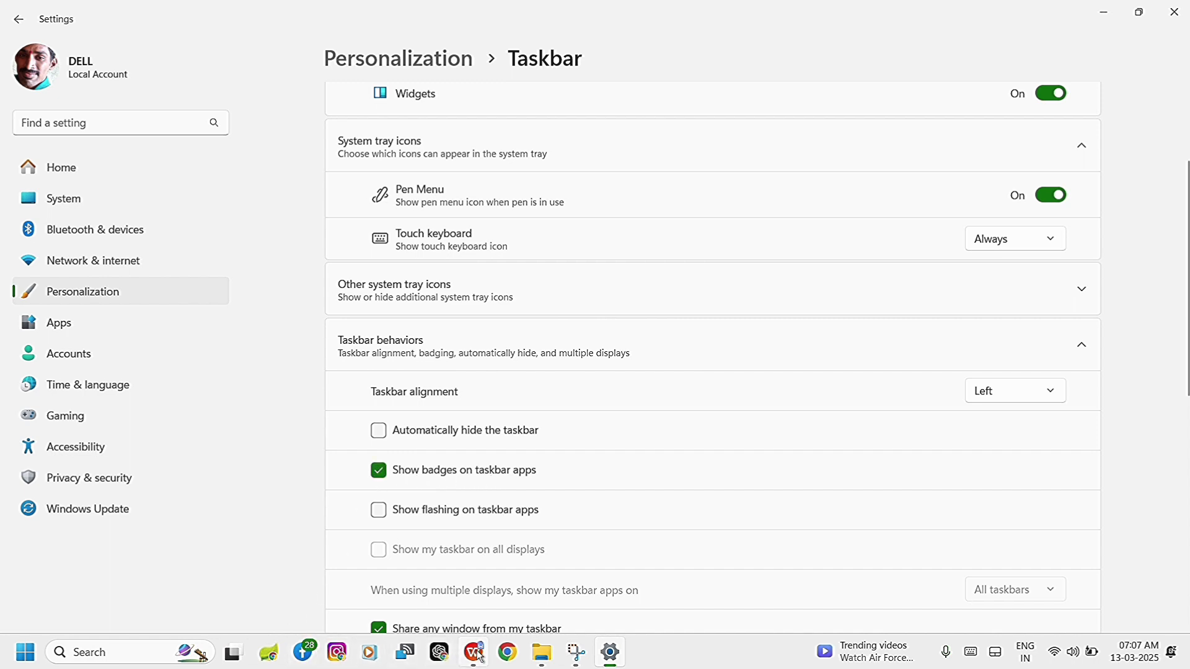
left_click(379, 474)
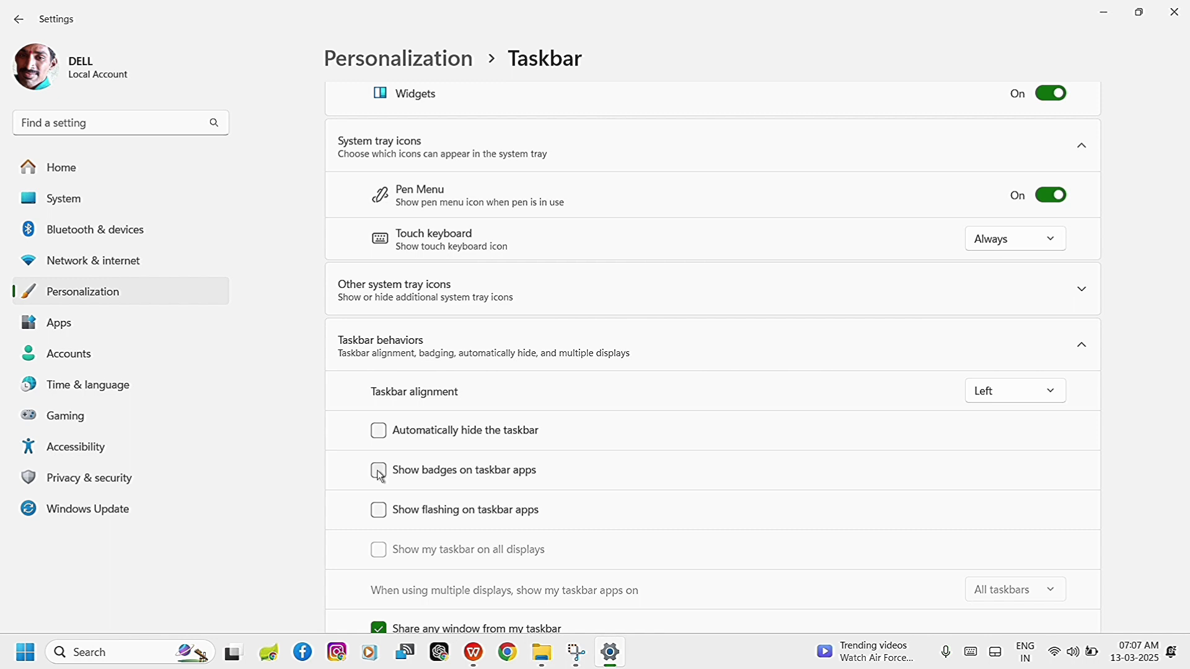
scroll(571, 497, "down", 2)
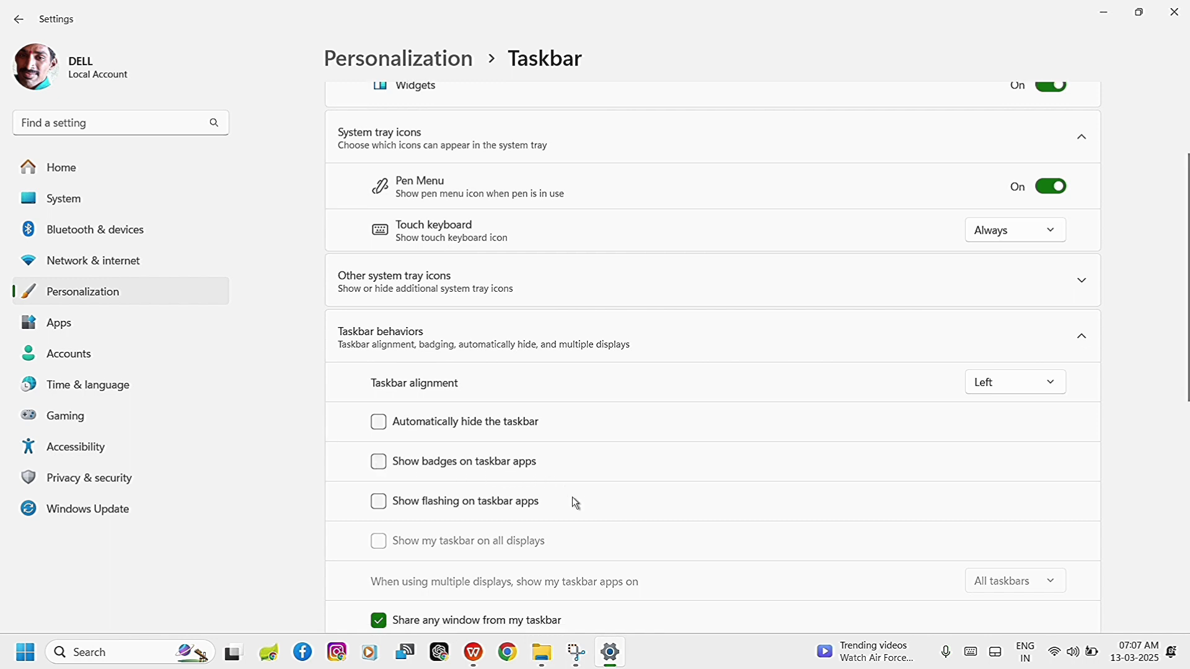
Try combining taskbar buttons and hiding labels with Never and When taskbar is full, and set the option back to Always.
scroll(575, 500, "down", 3)
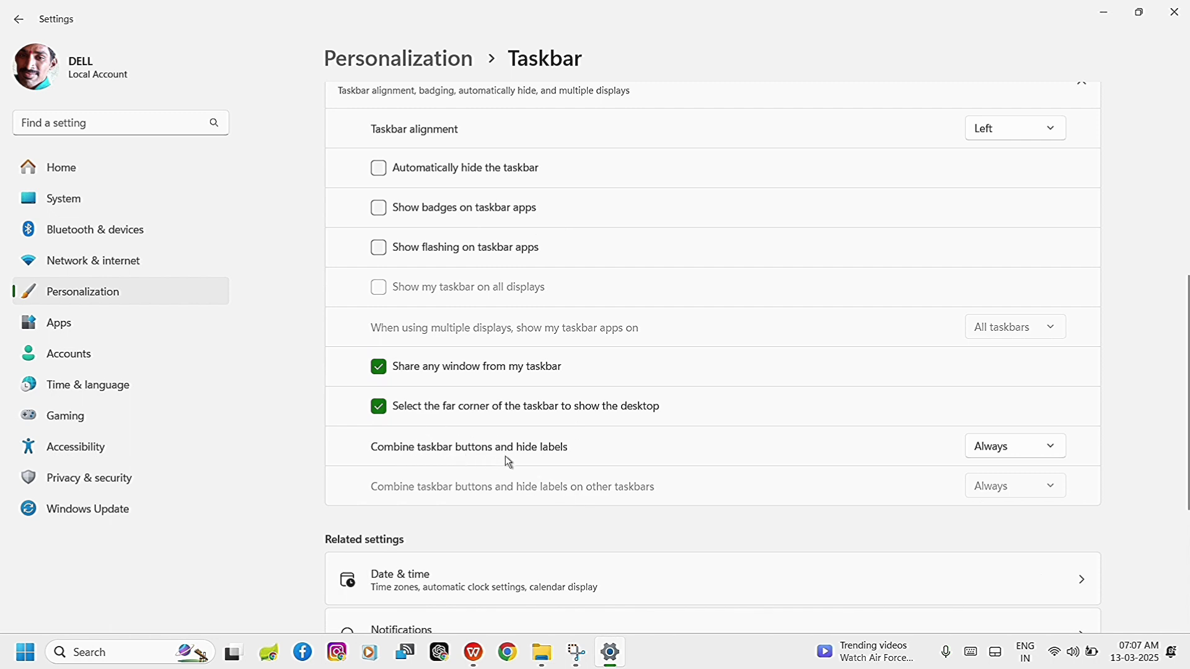
left_click(1020, 449)
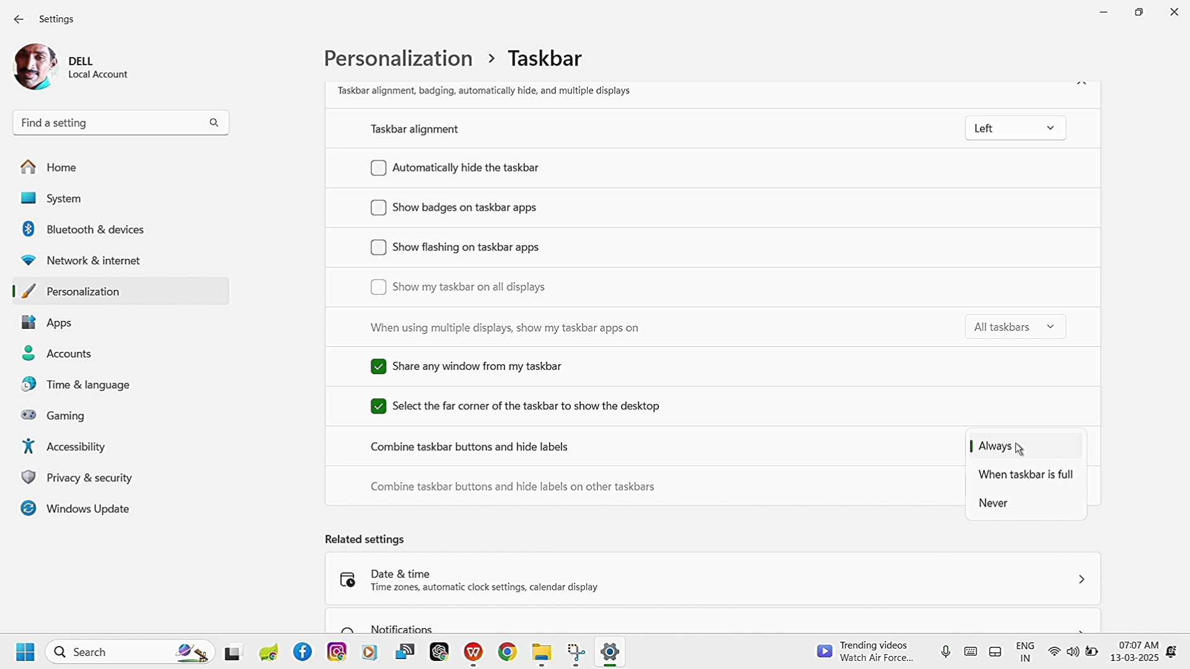
left_click(1012, 509)
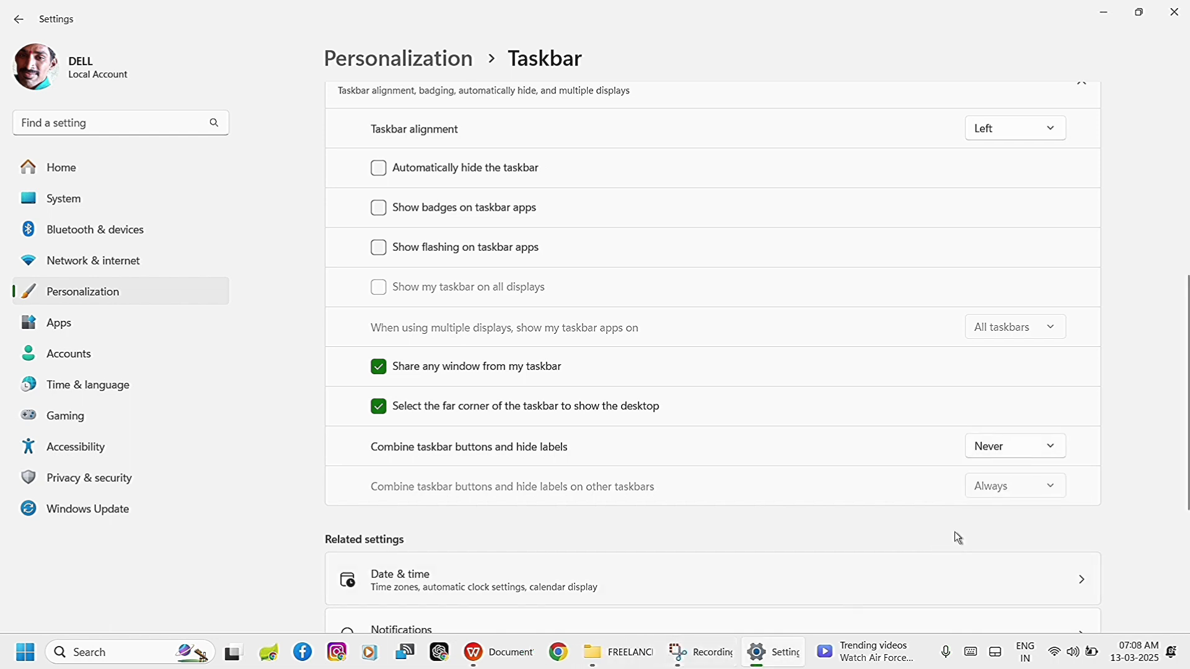
left_click(1021, 444)
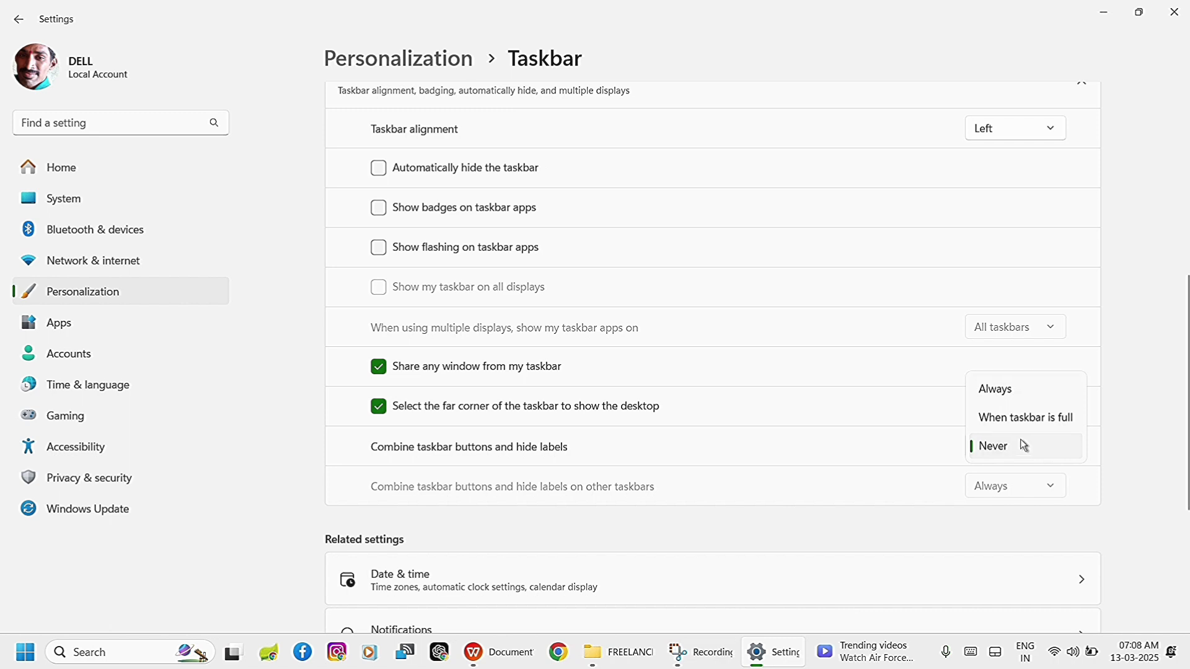
left_click(1018, 420)
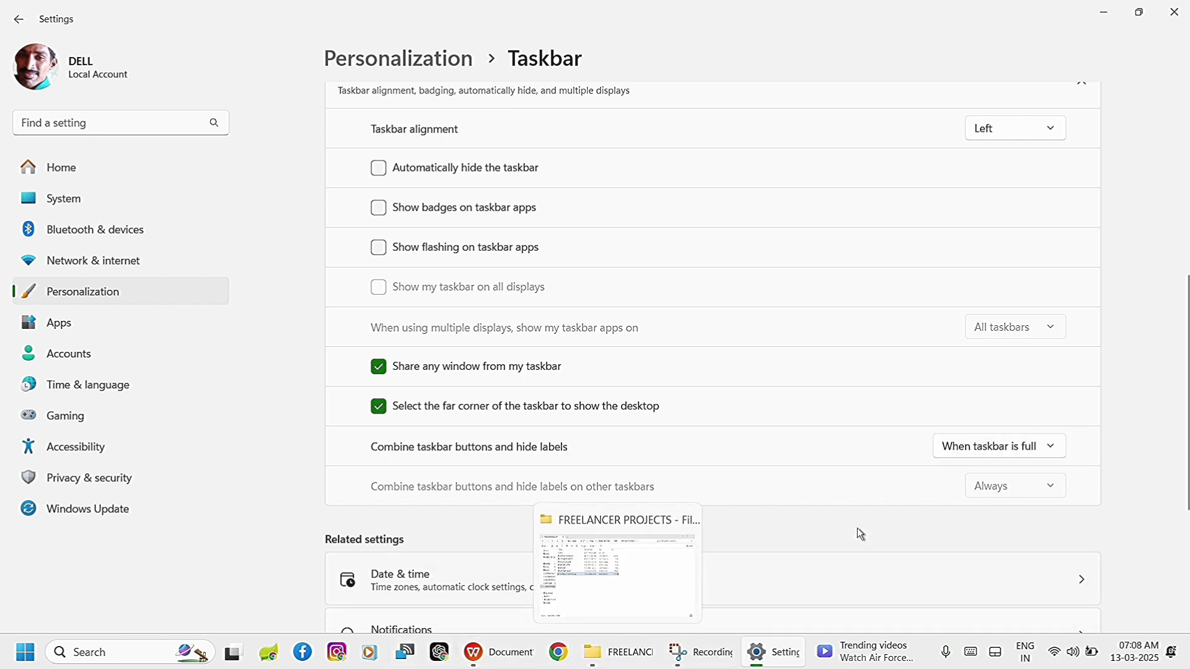
left_click(999, 446)
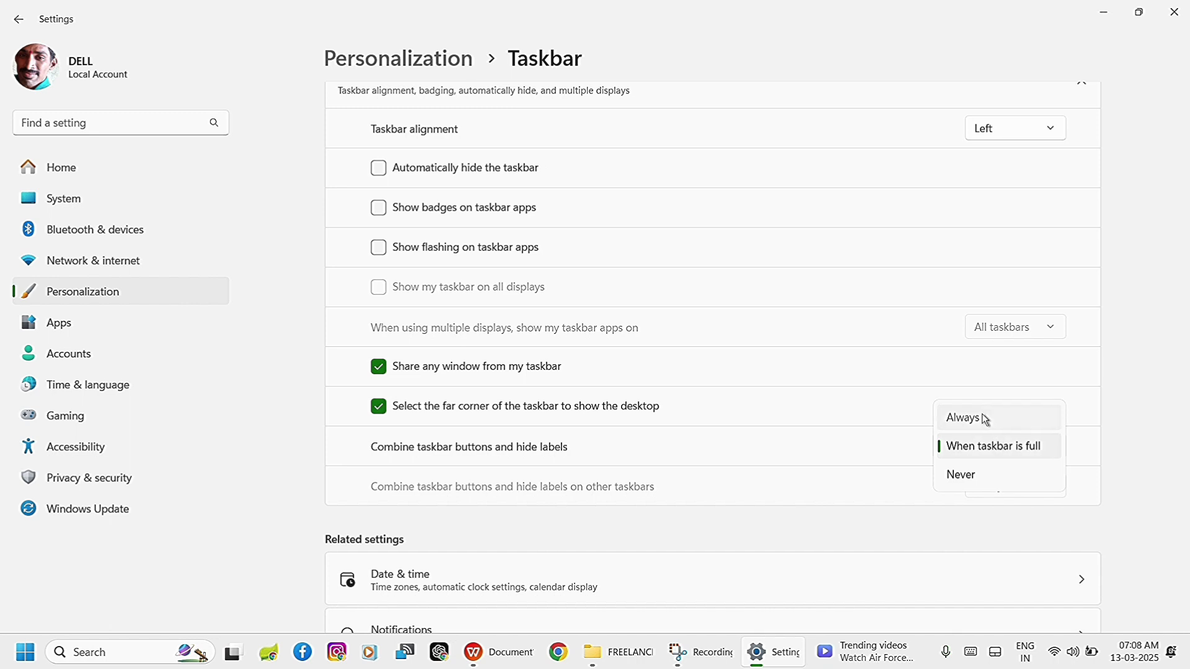
left_click(983, 416)
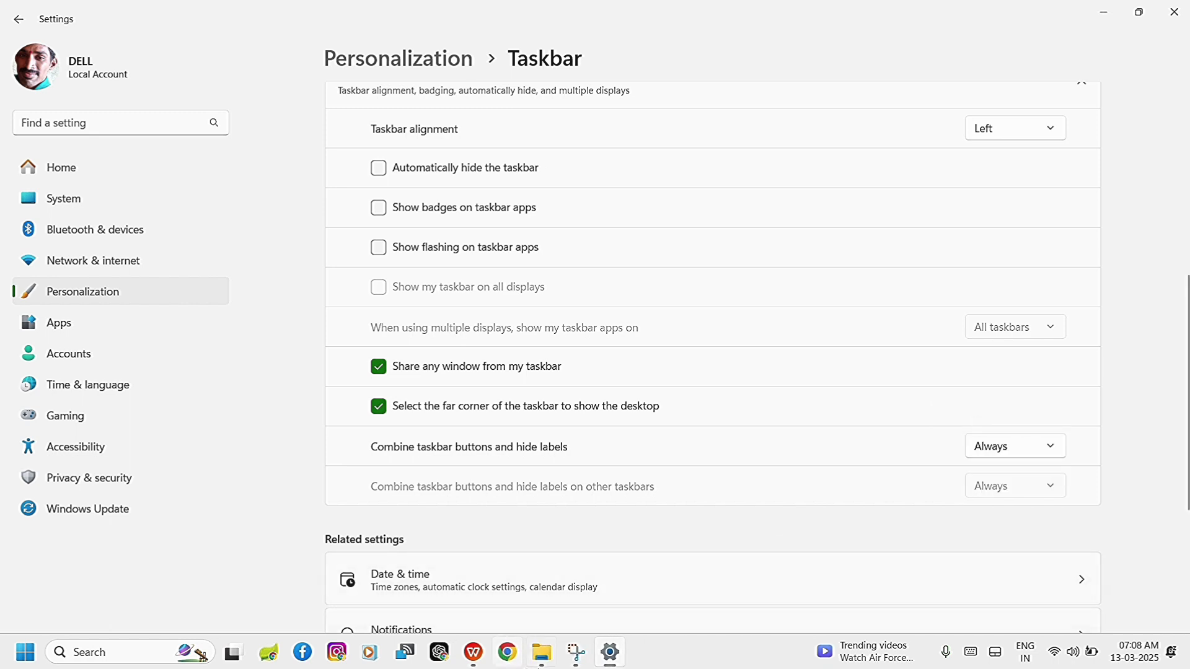
mouse_move(540, 666)
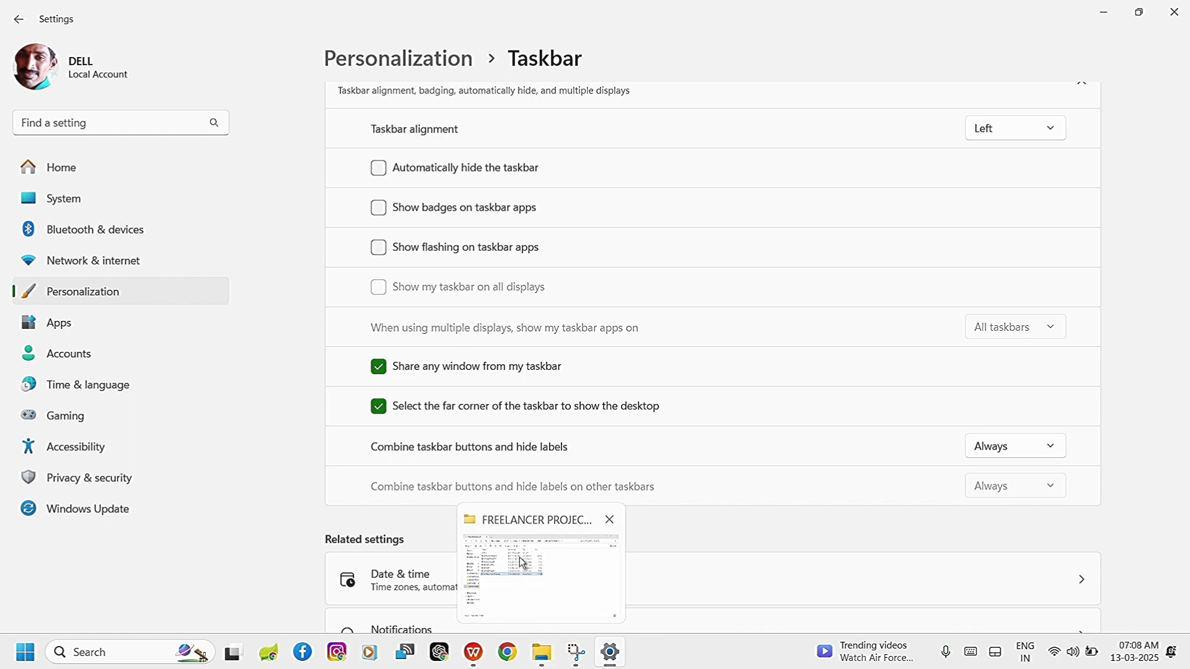
Open the Date & time settings and try switching the automatic time zone and automatic time options off and back on.
scroll(688, 411, "down", 4)
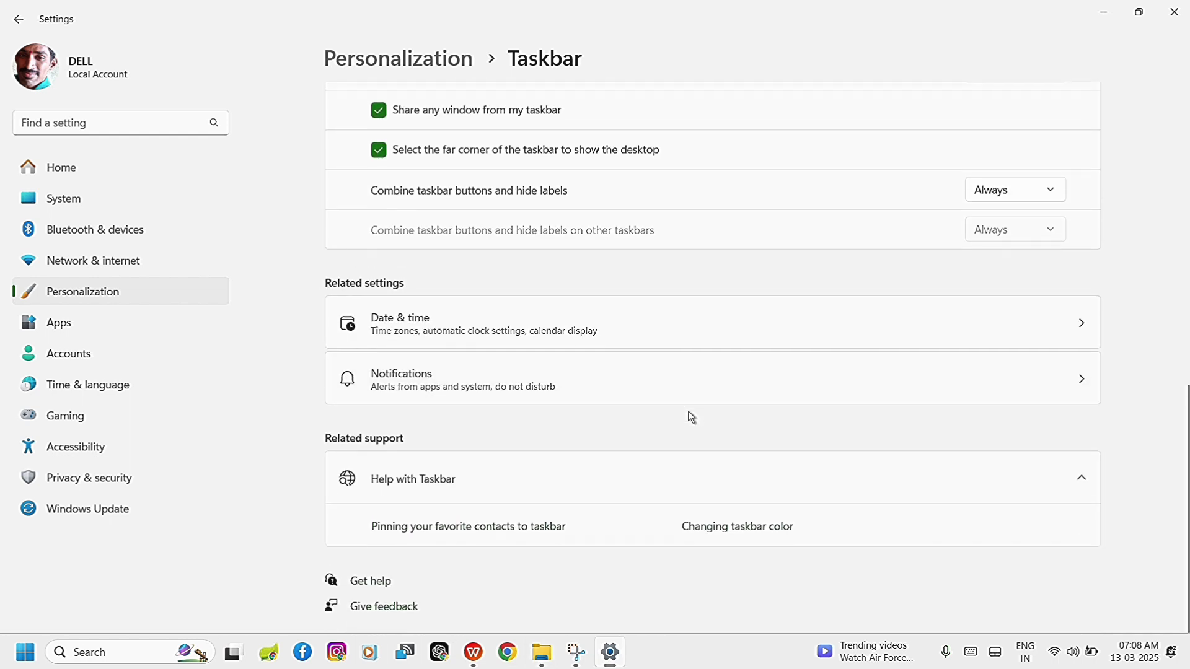
left_click(686, 319)
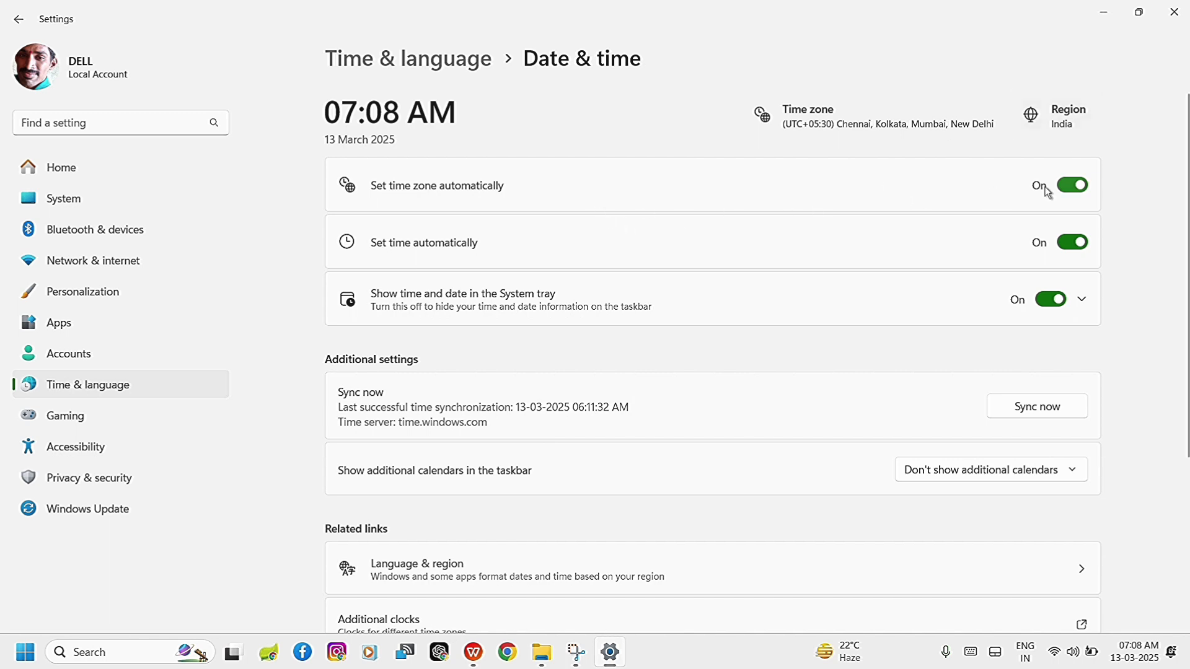
left_click(1072, 187)
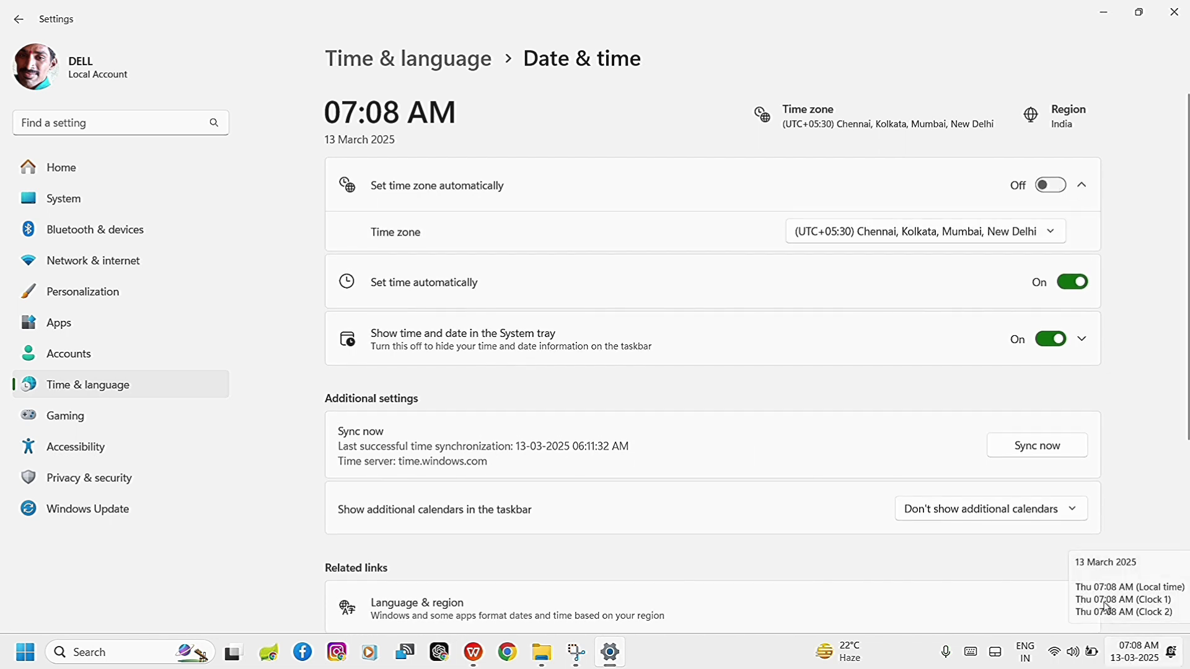
left_click(1051, 186)
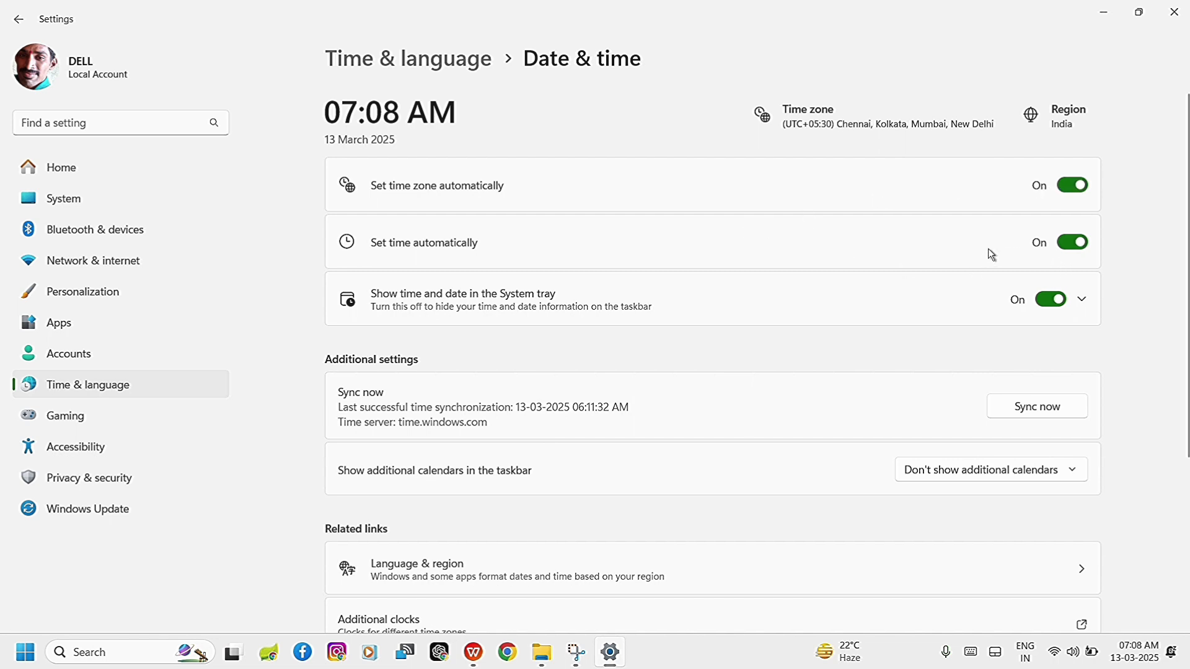
left_click(1064, 248)
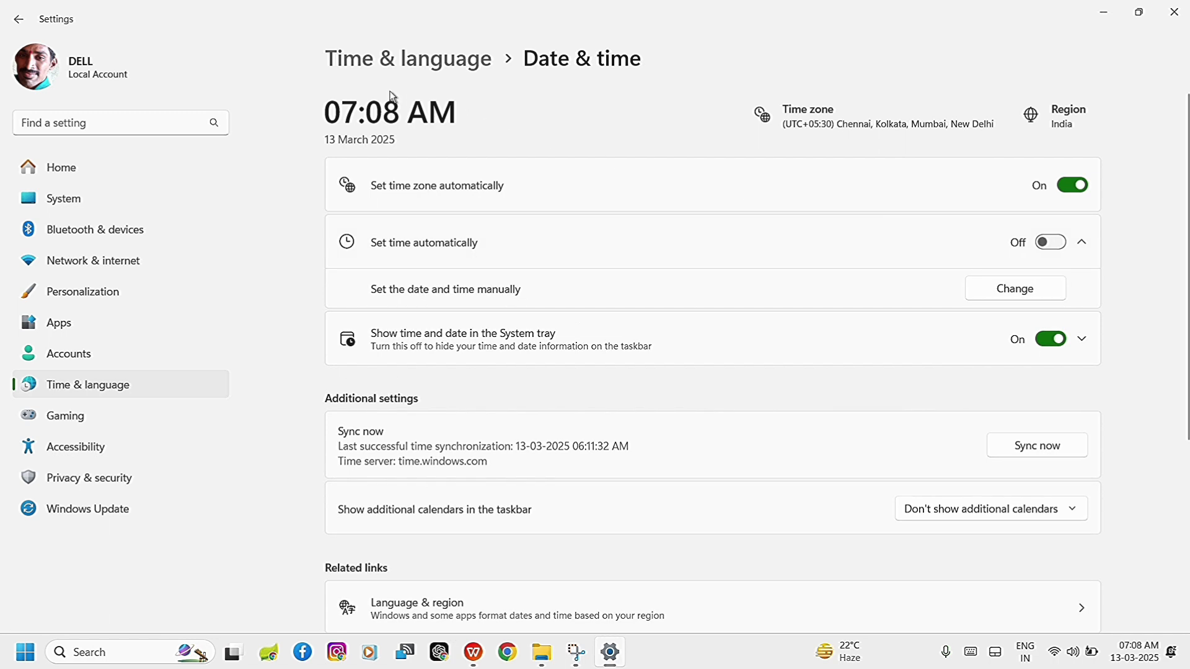
left_click(1053, 247)
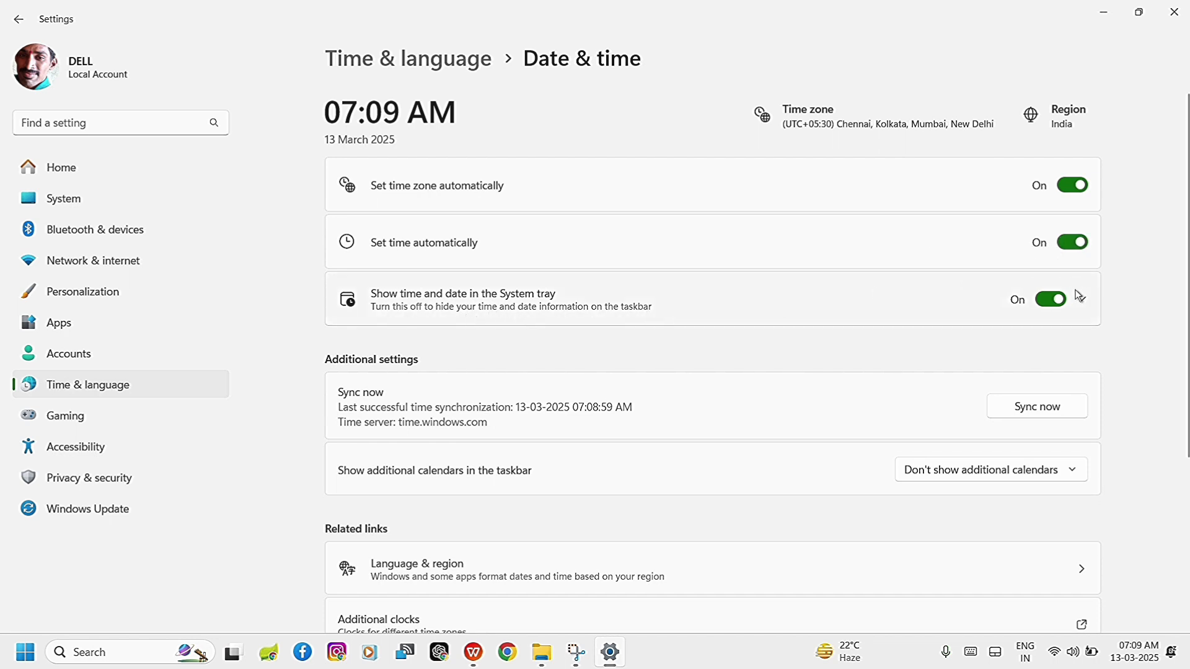
Try hiding the time and date in the system tray and turn the option back on.
left_click(1046, 308)
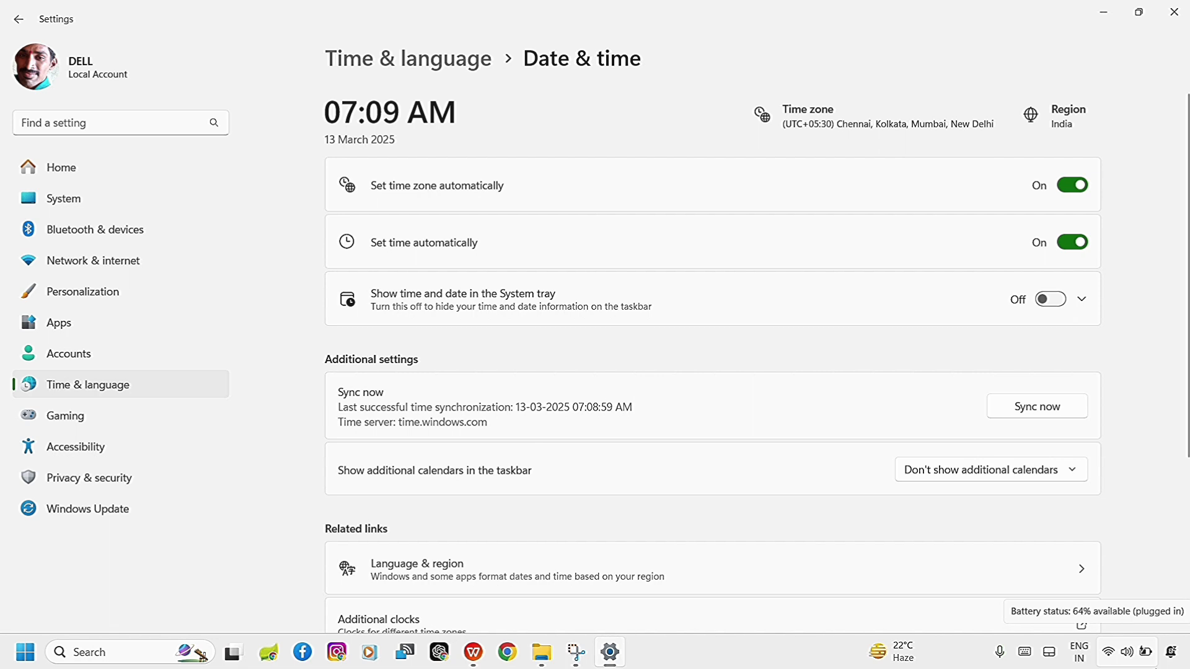
left_click(1055, 304)
mouse_move(1146, 648)
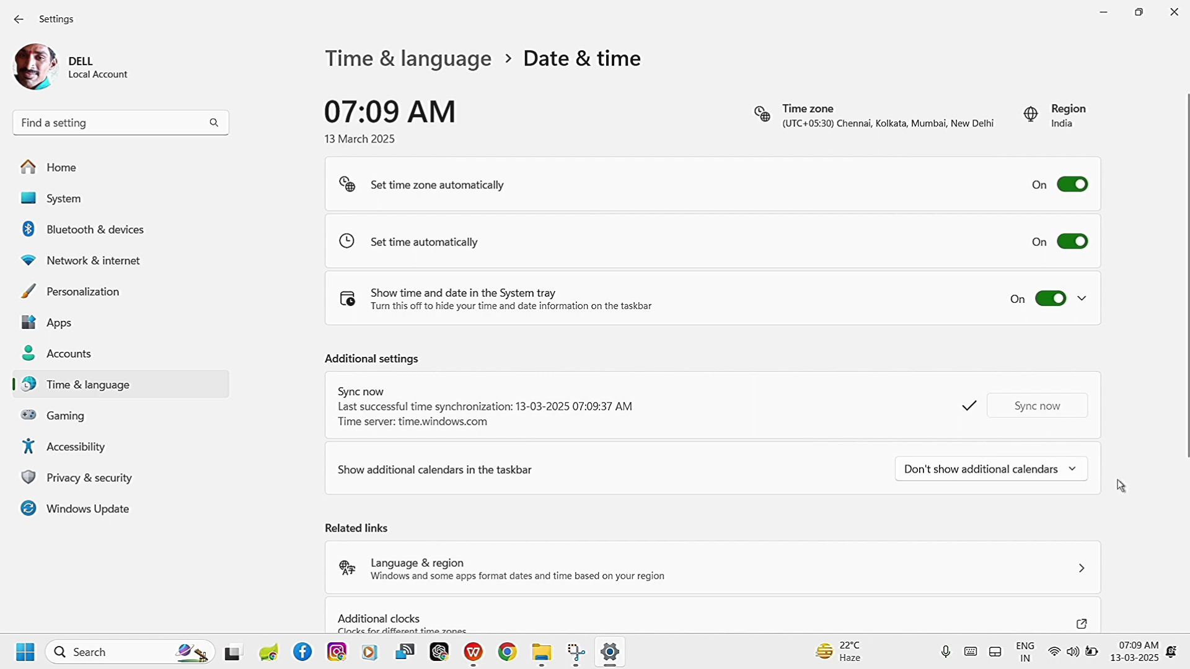
Review the time synchronization, additional calendars, related links and support sections of the Date & time page.
scroll(1120, 483, "down", 2)
scroll(1119, 483, "down", 3)
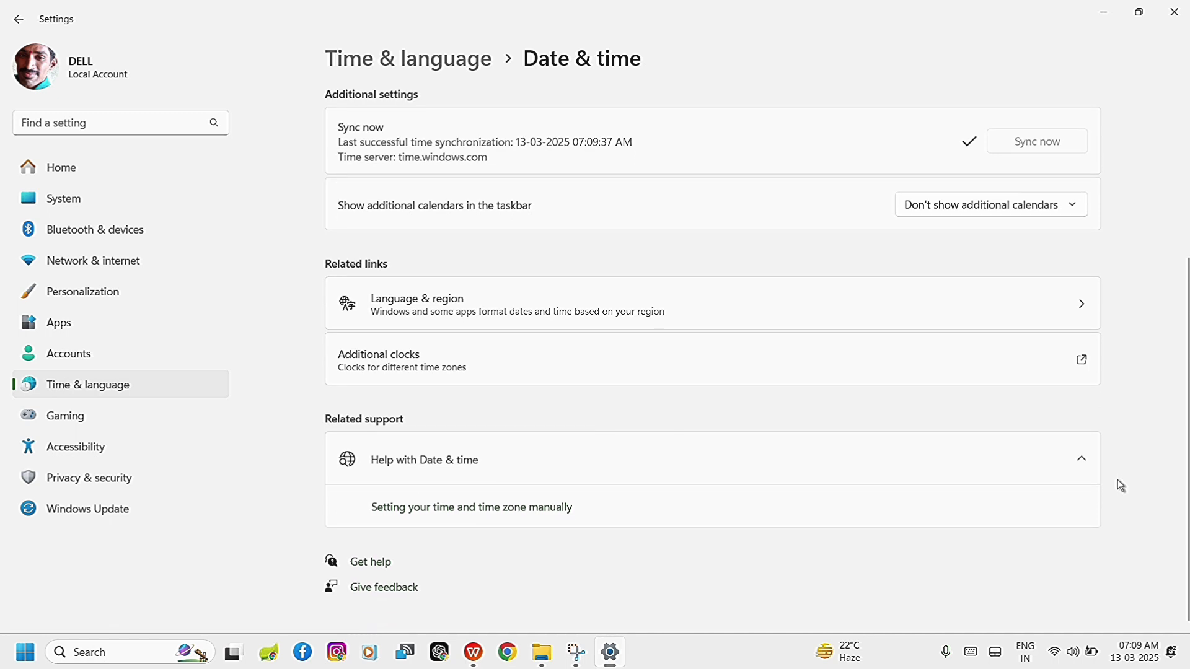
scroll(1120, 486, "up", 1)
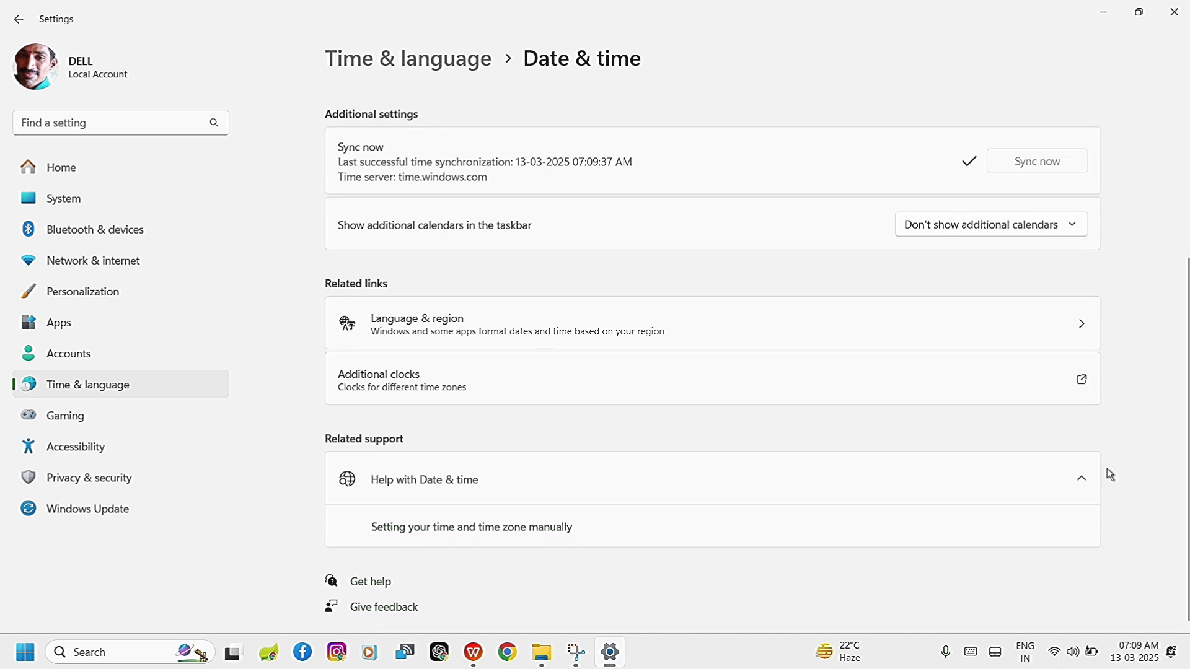
scroll(894, 265, "up", 1)
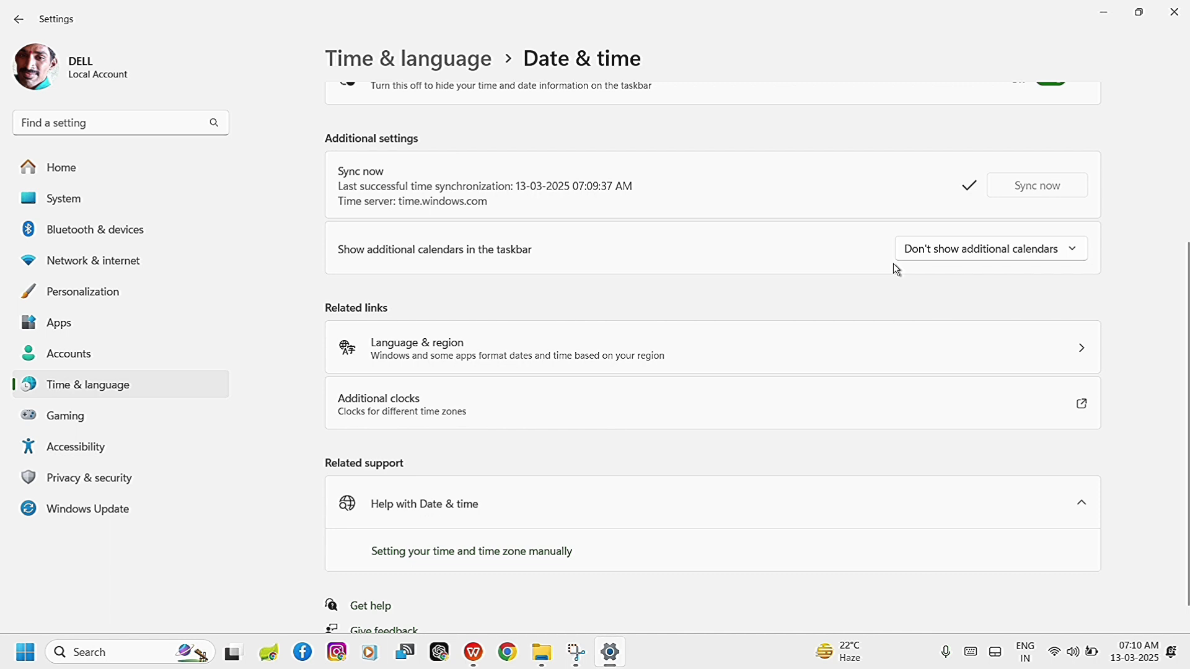
scroll(816, 205, "up", 3)
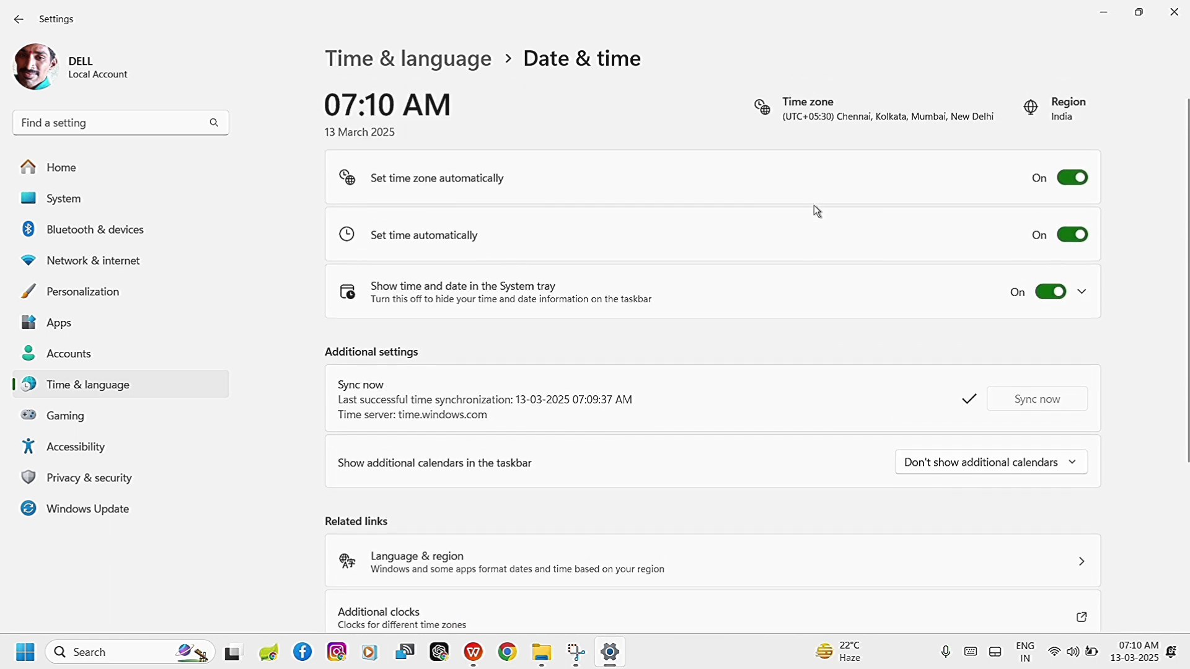
scroll(624, 354, "down", 2)
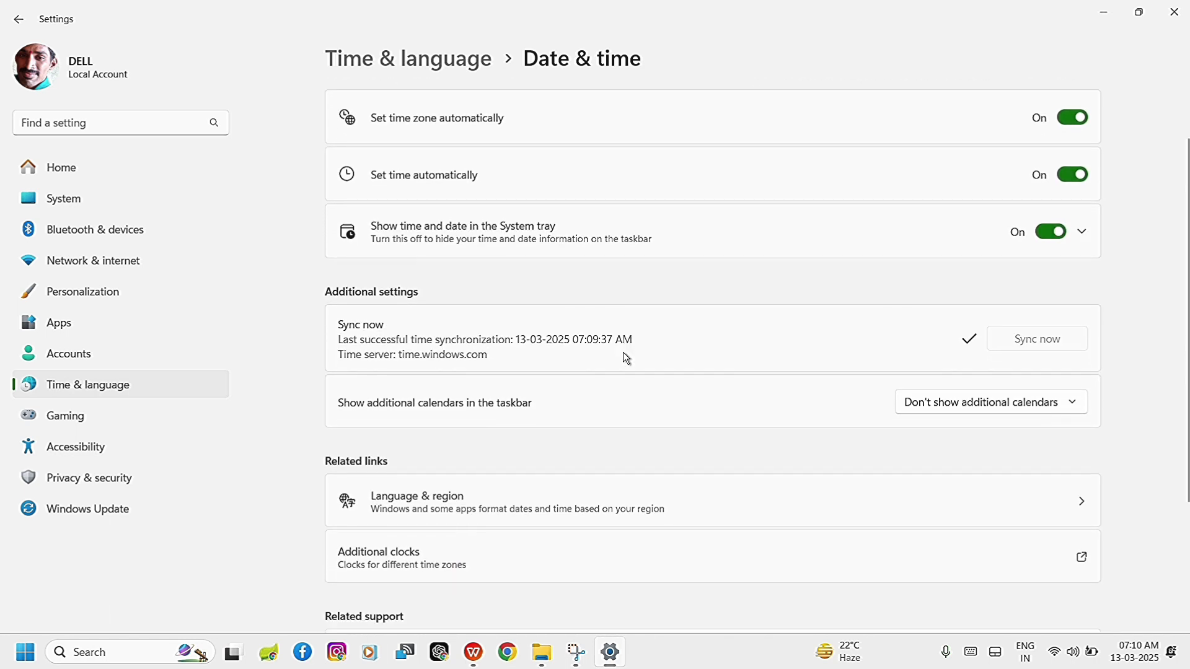
scroll(499, 31, "up", 2)
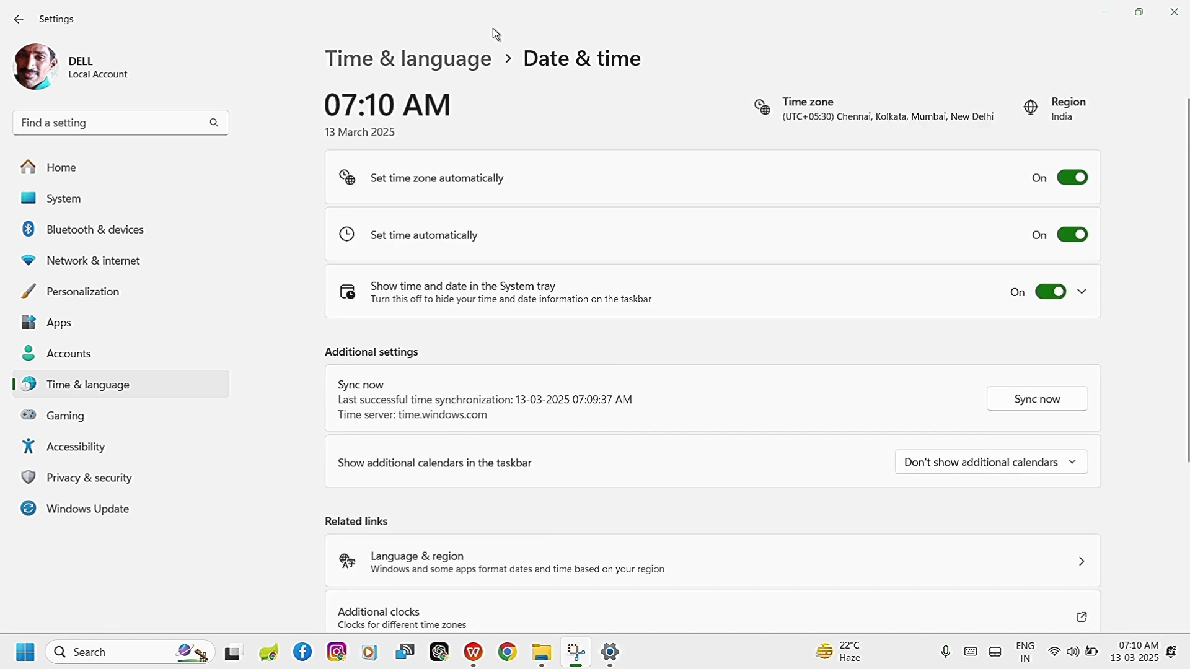
Return to the Taskbar settings and open the related Notifications settings.
left_click(19, 18)
scroll(623, 372, "down", 5)
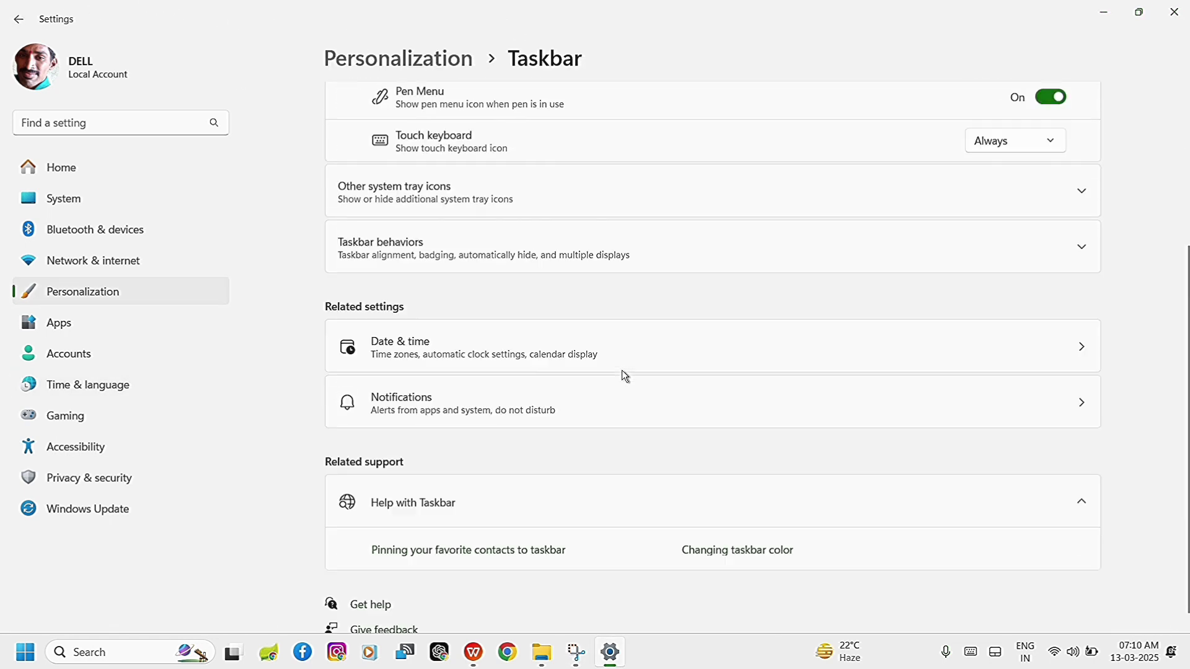
left_click(446, 388)
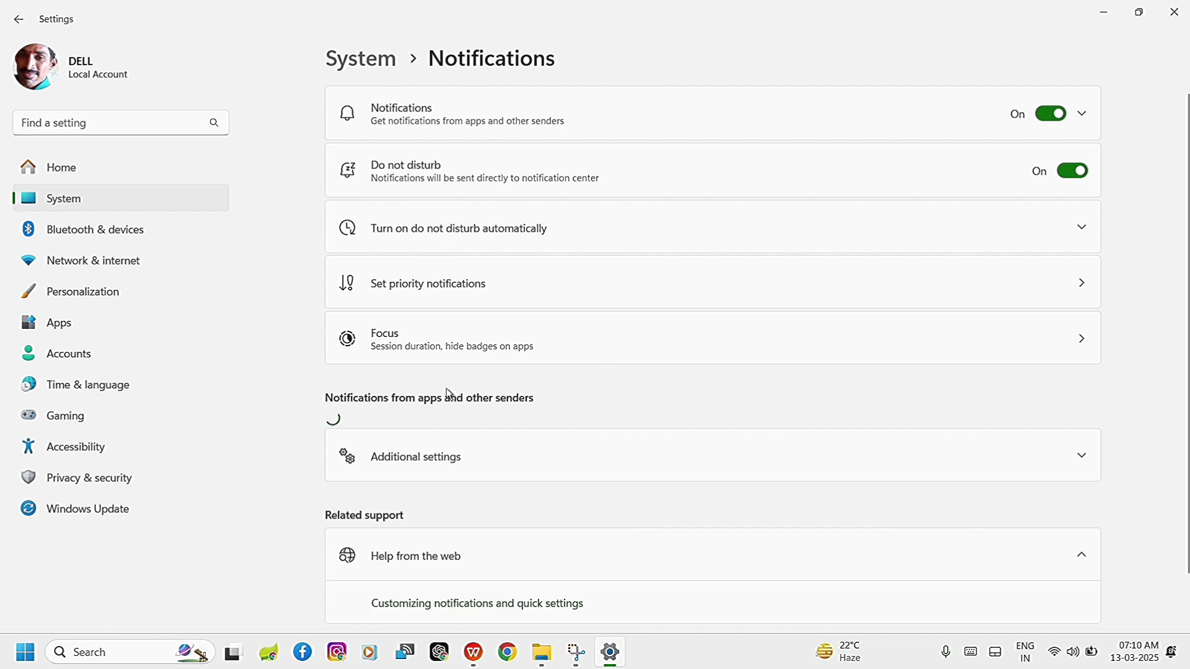
Try turning off all notifications, check the list of apps and other senders, and turn notifications back on.
left_click(1051, 114)
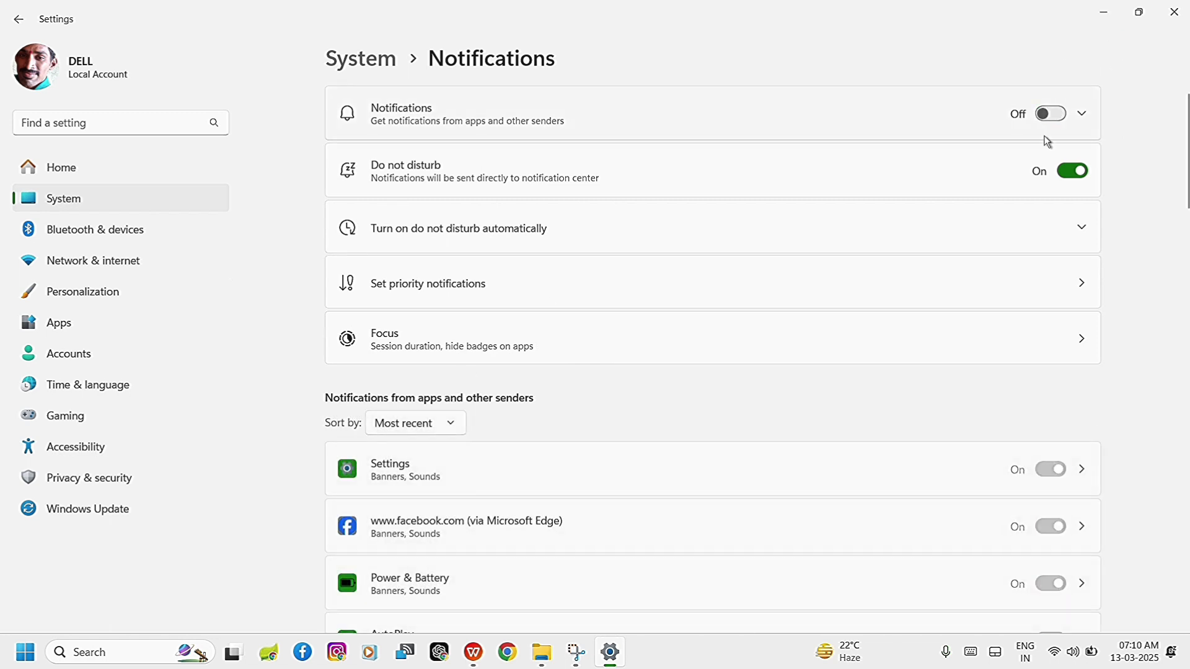
scroll(813, 551, "down", 1)
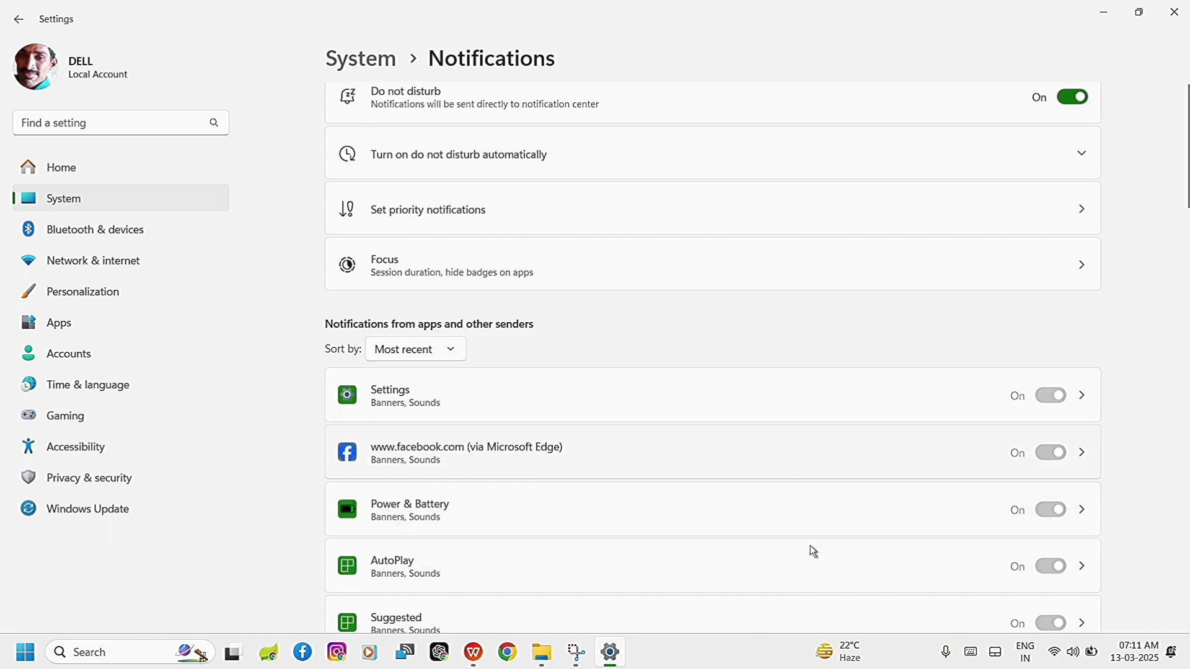
scroll(813, 551, "down", 15)
scroll(814, 550, "up", 14)
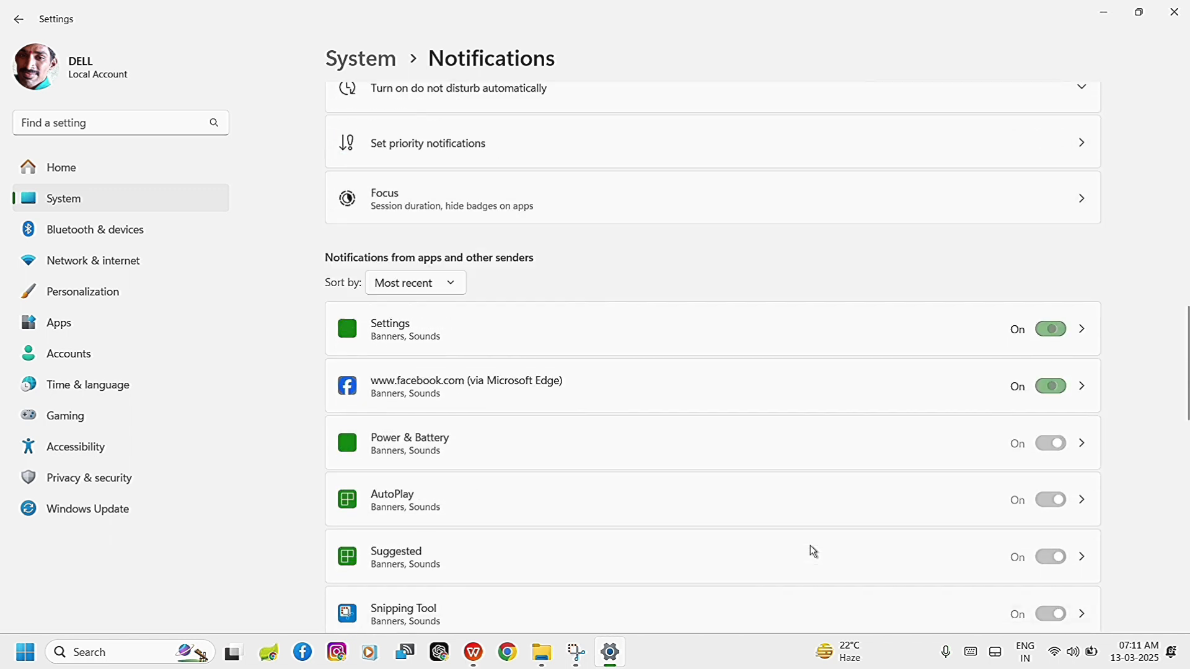
scroll(813, 551, "up", 3)
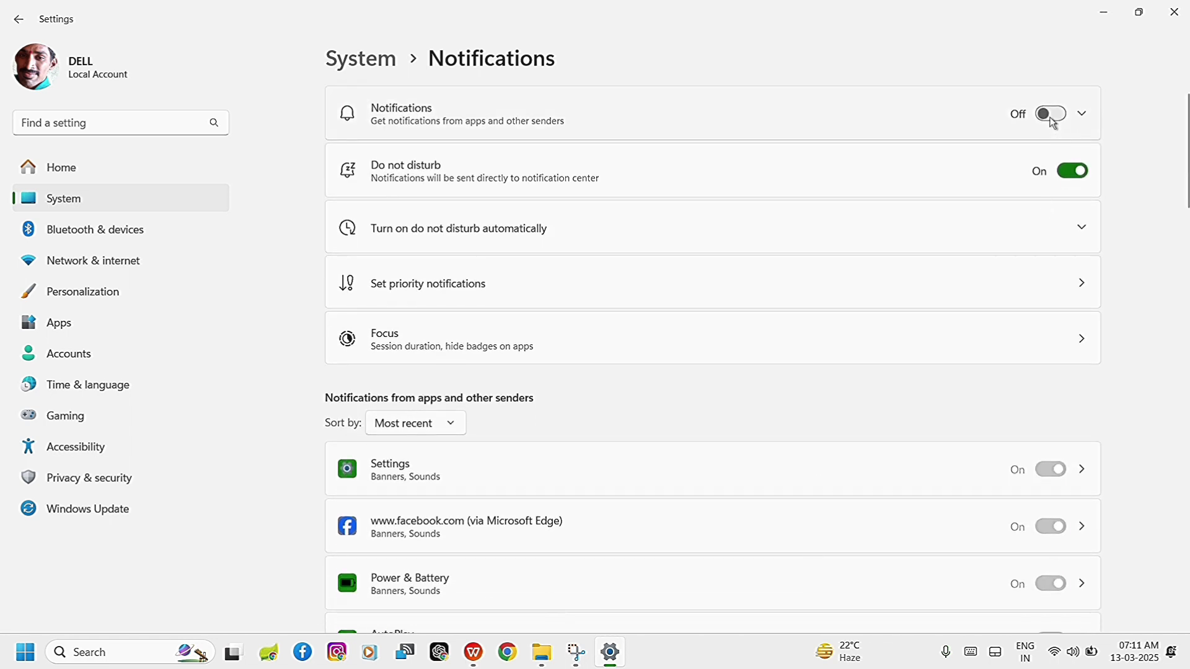
left_click(1052, 114)
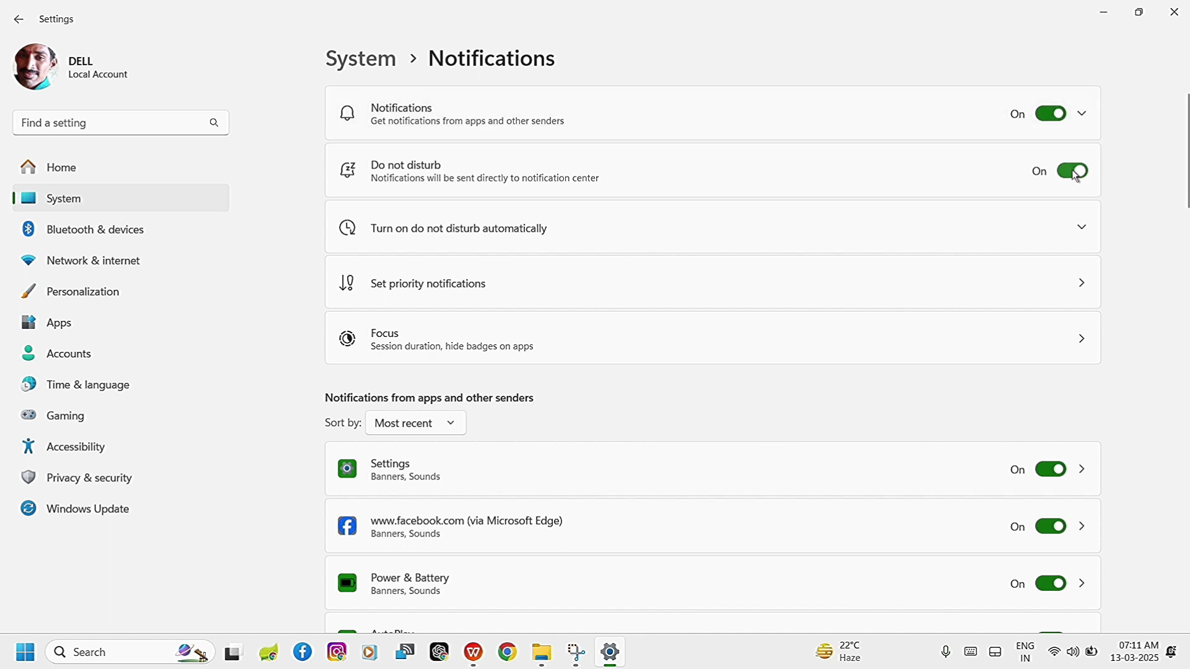
Try switching Do not disturb off and back on, and dismiss the Snipping Tool notification suggestion.
left_click(1077, 177)
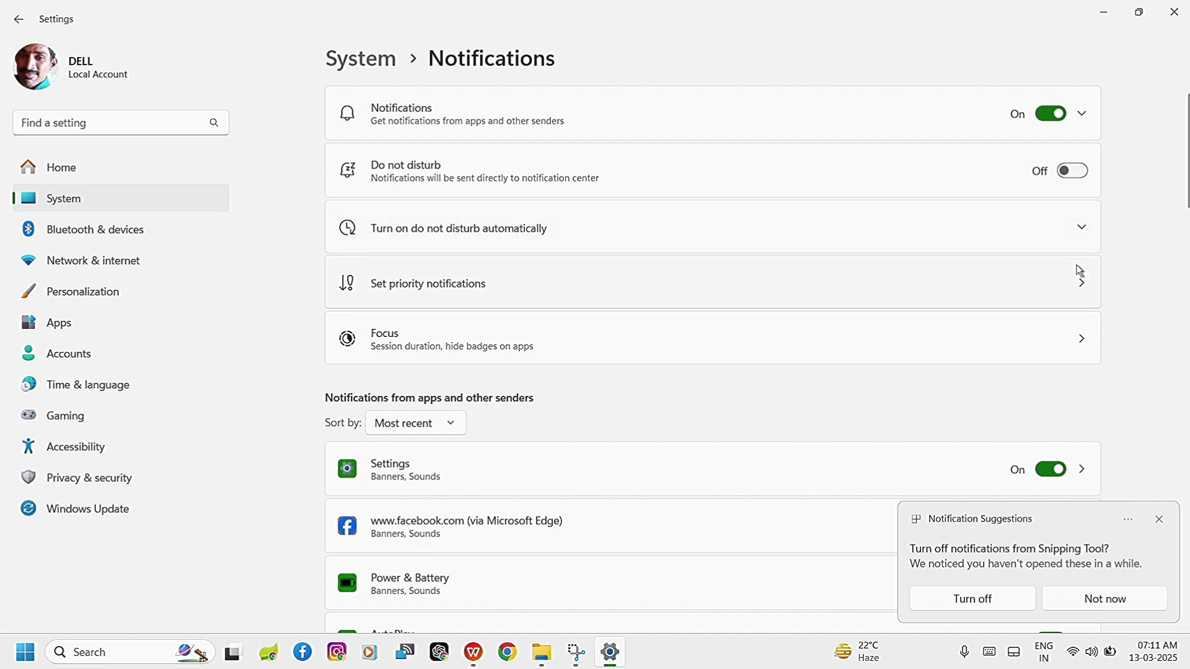
left_click(1078, 176)
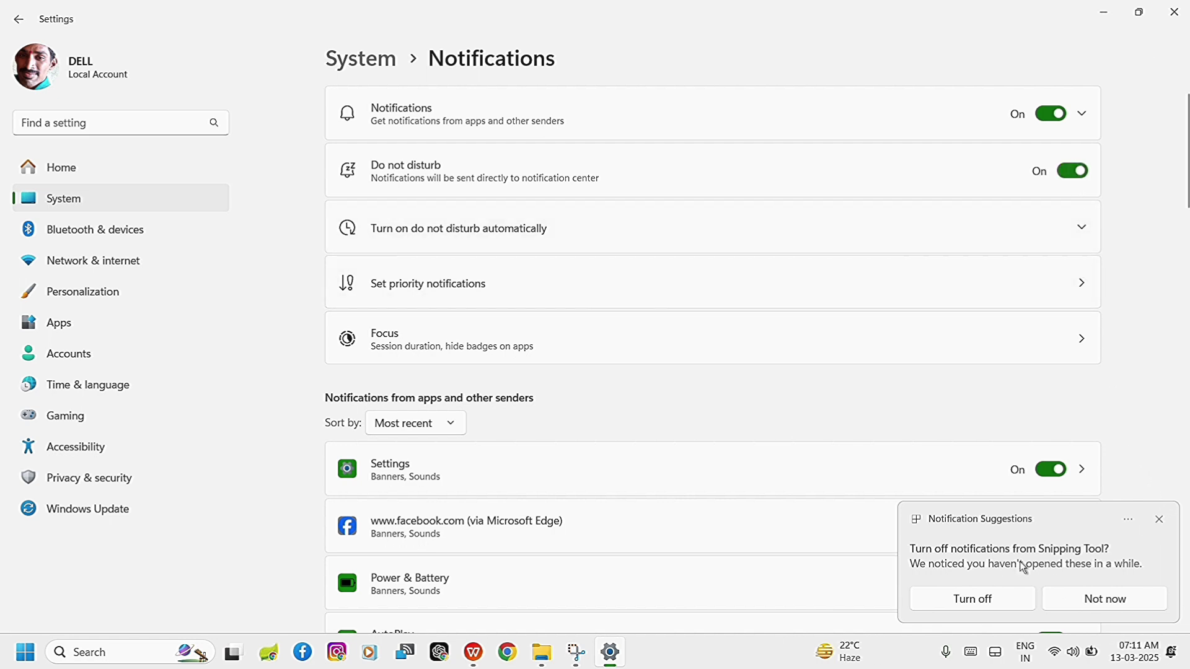
left_click(1160, 522)
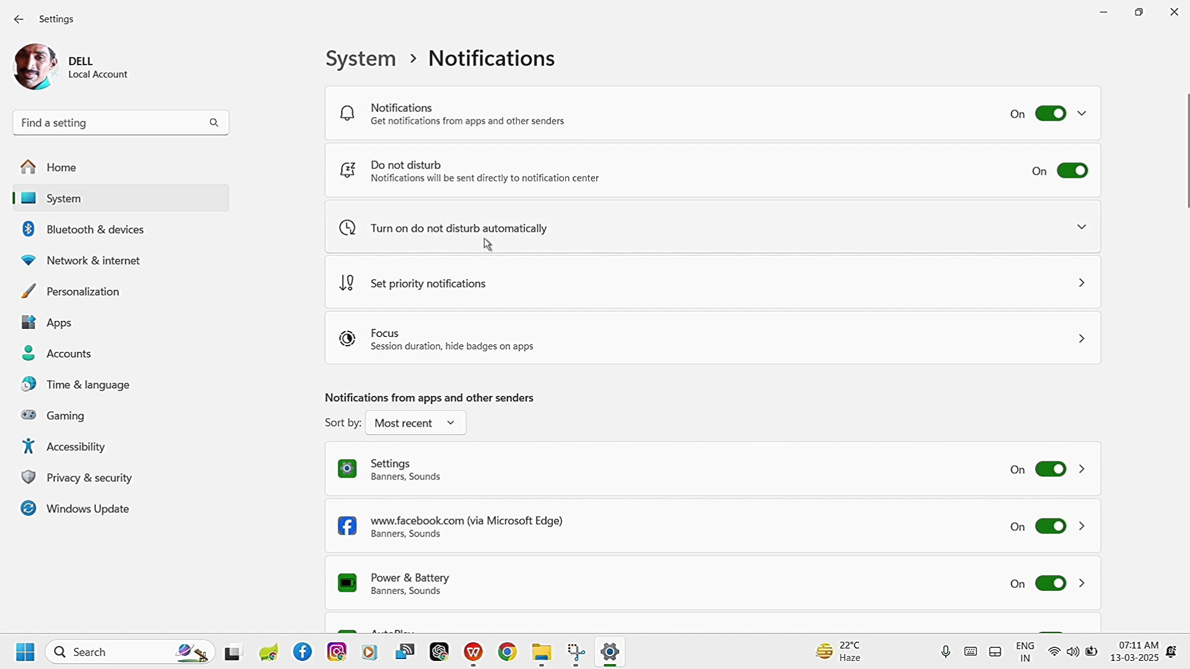
Expand the automatic do not disturb options and enable the During these times schedule.
left_click(1082, 229)
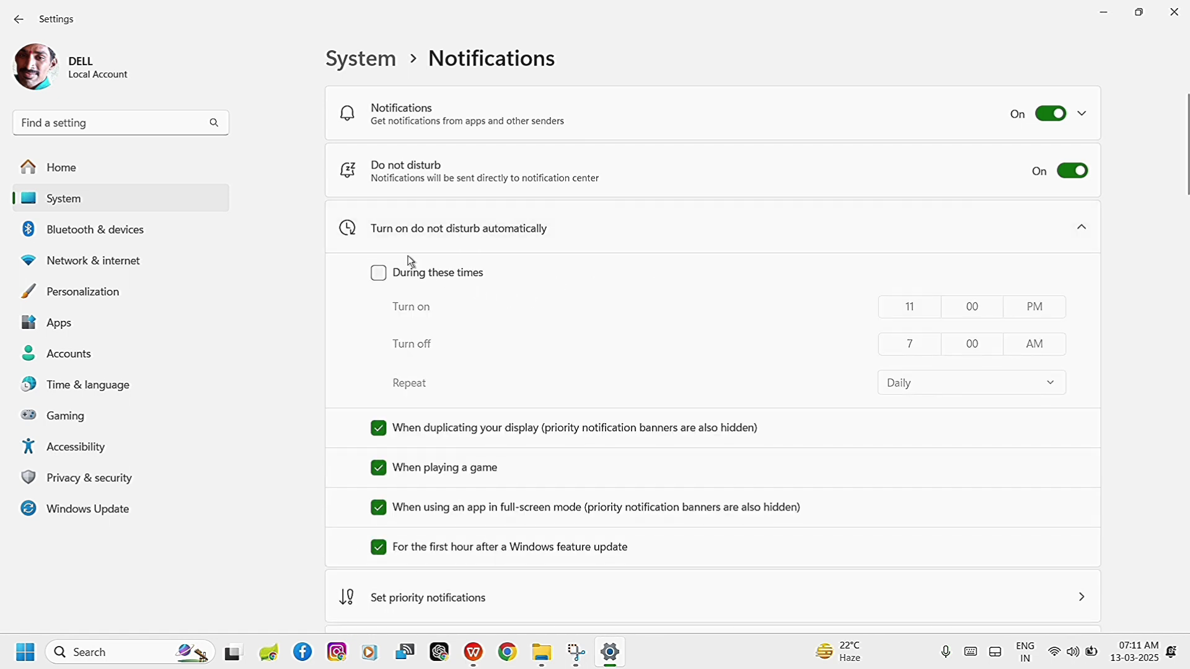
left_click(381, 271)
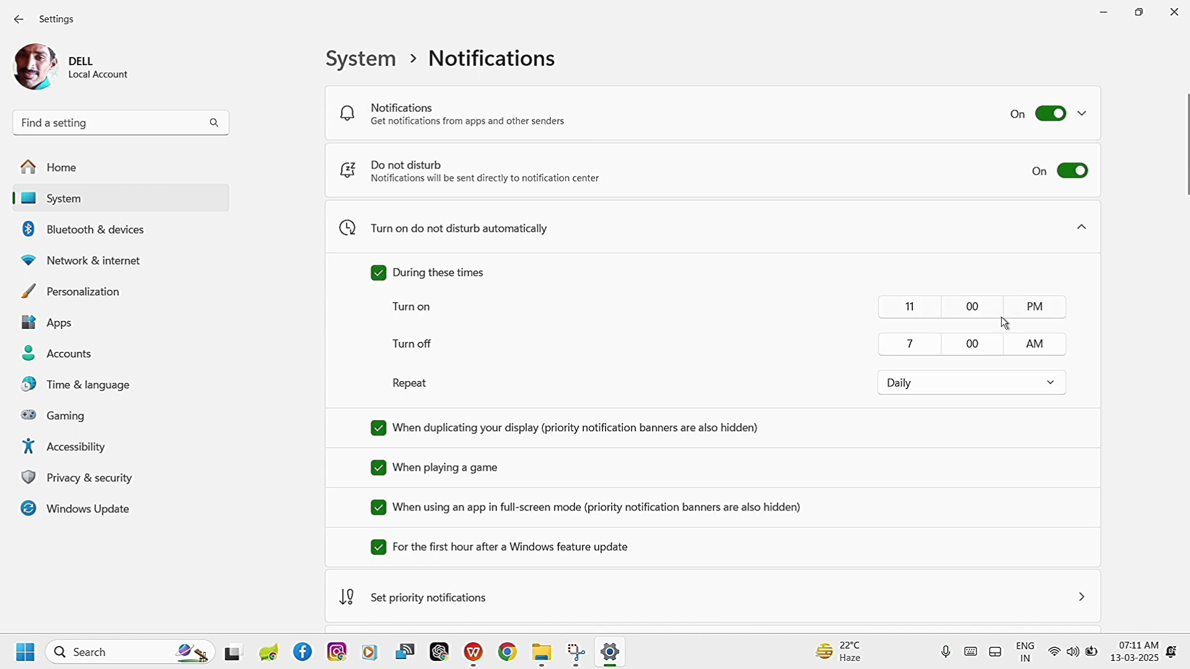
Check the Turn on time choices and the Repeat options of the During these times schedule without changing them.
left_click(921, 306)
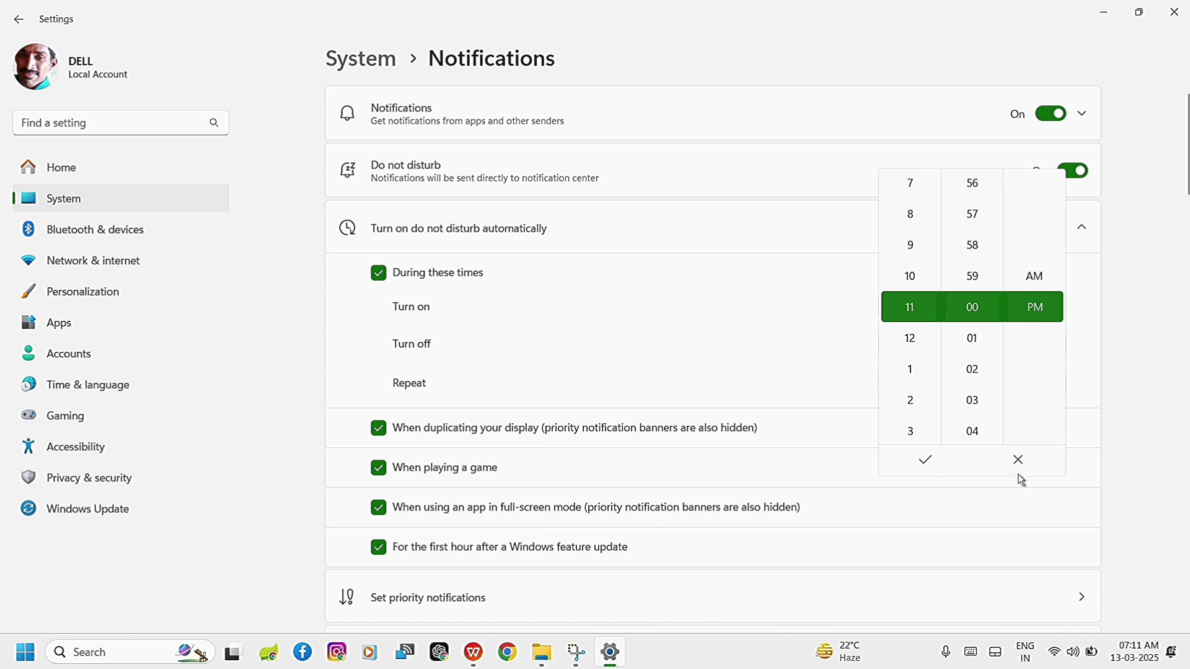
left_click(1020, 464)
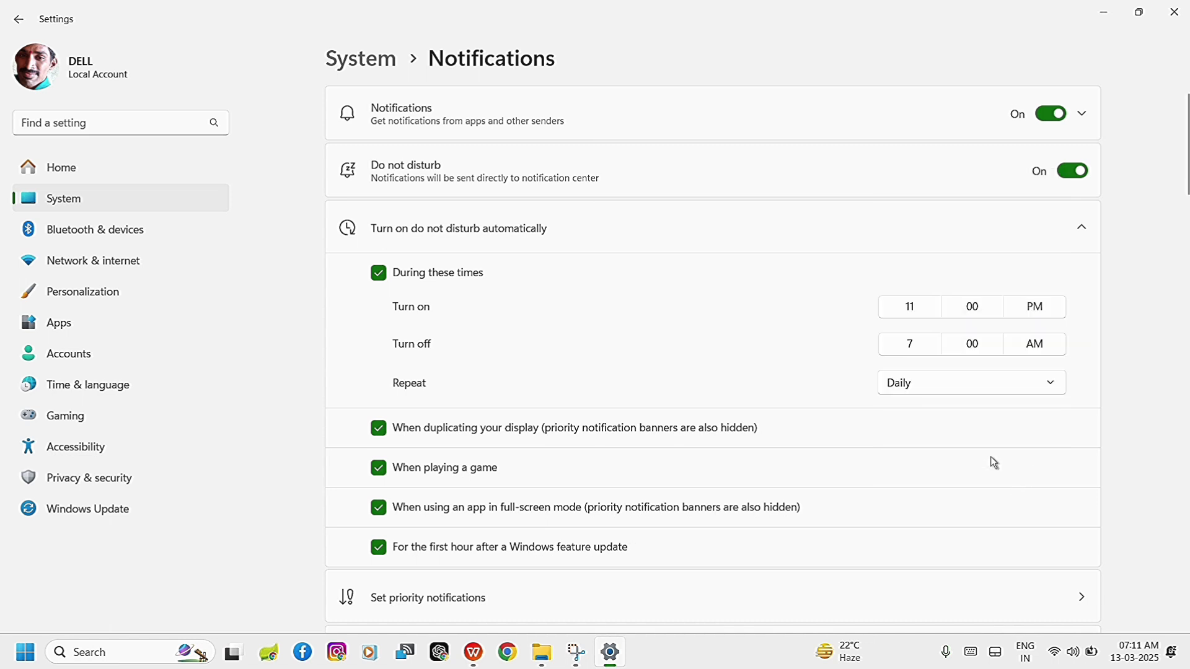
left_click(1048, 393)
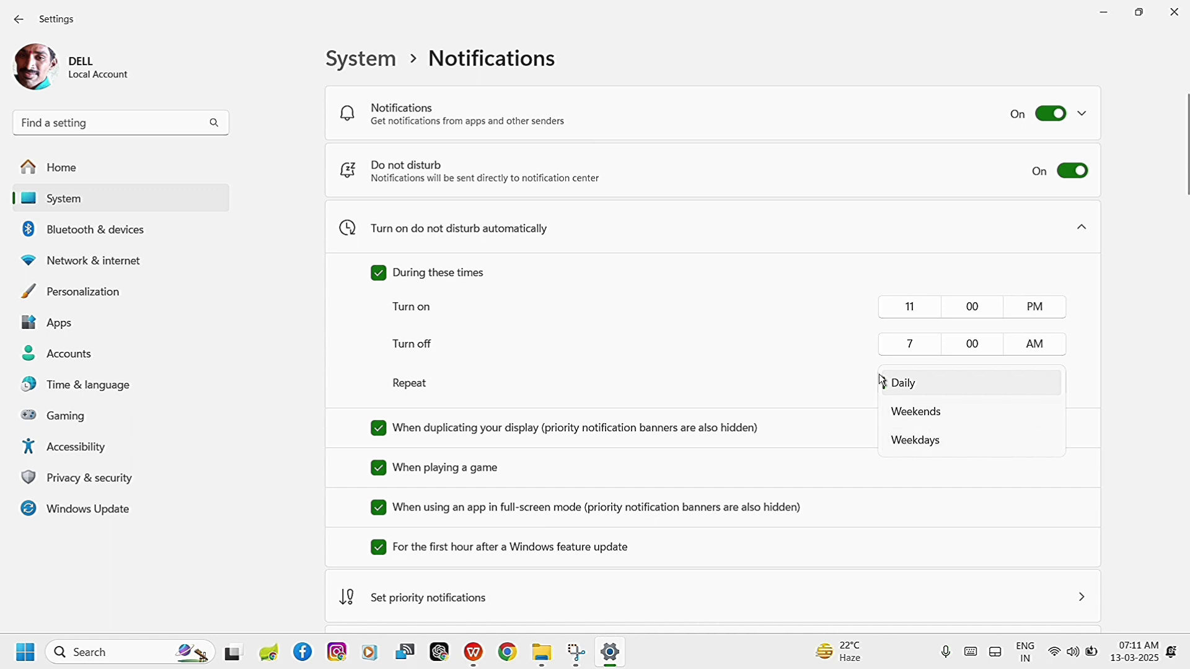
left_click(386, 278)
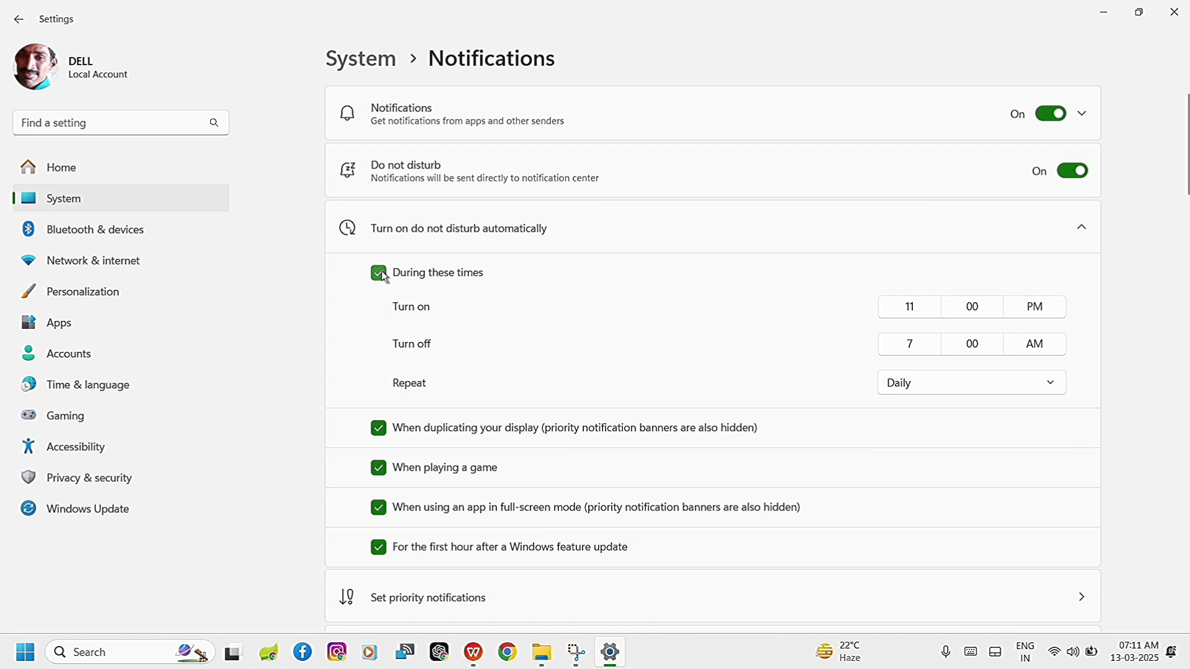
Disable the During these times schedule for automatic do not disturb, then collapse and re-expand its options.
left_click(385, 278)
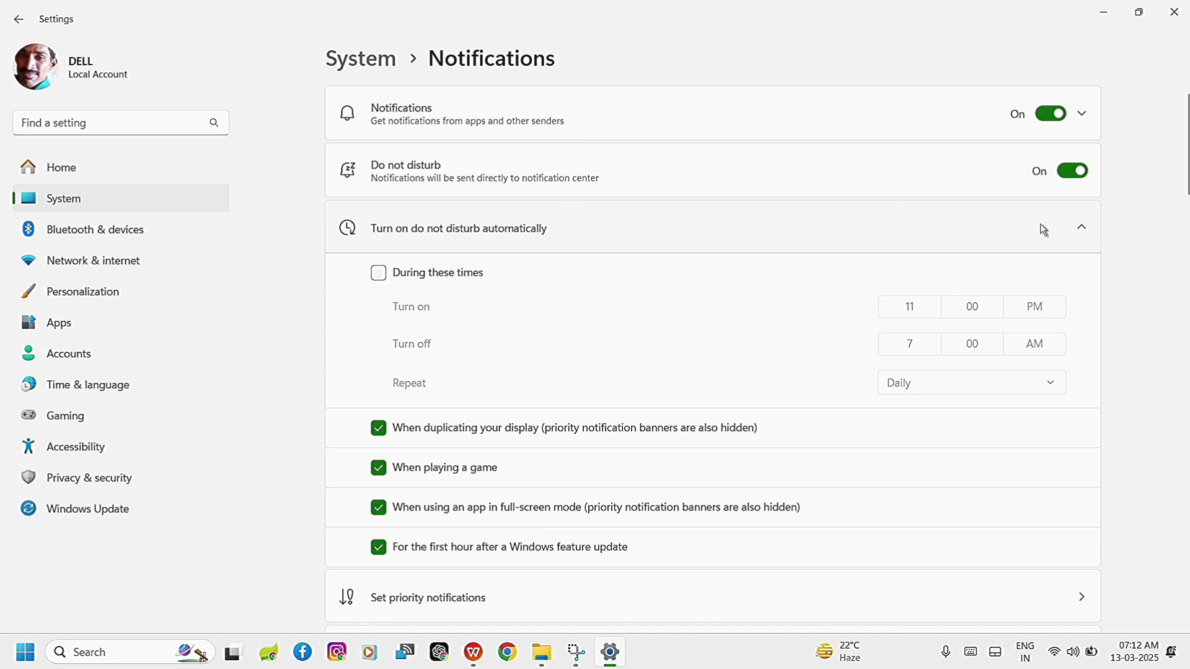
left_click(1082, 230)
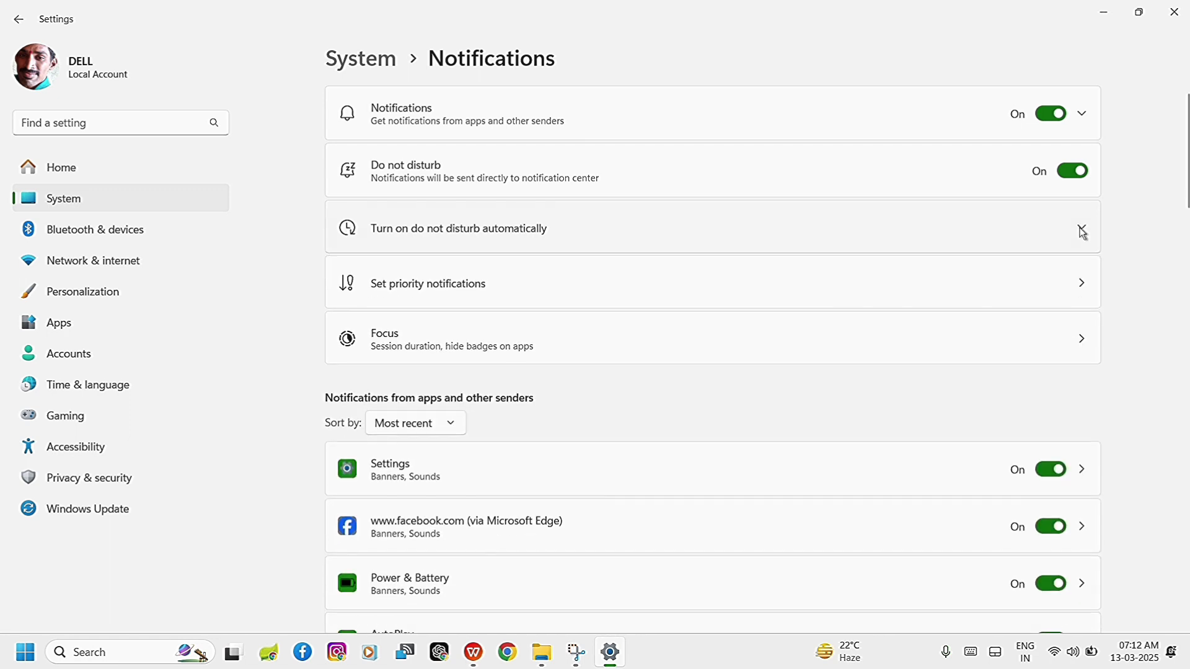
left_click(1082, 230)
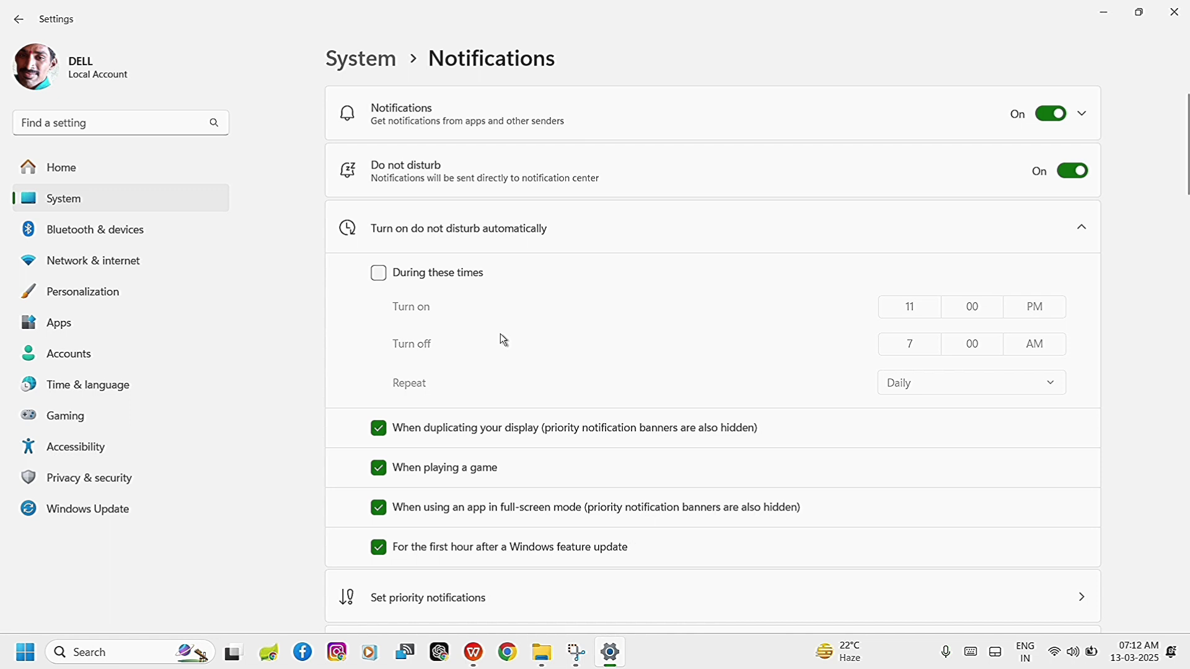
Review the priority notification settings and the list of apps that can be added, and return to Notifications.
scroll(552, 378, "down", 3)
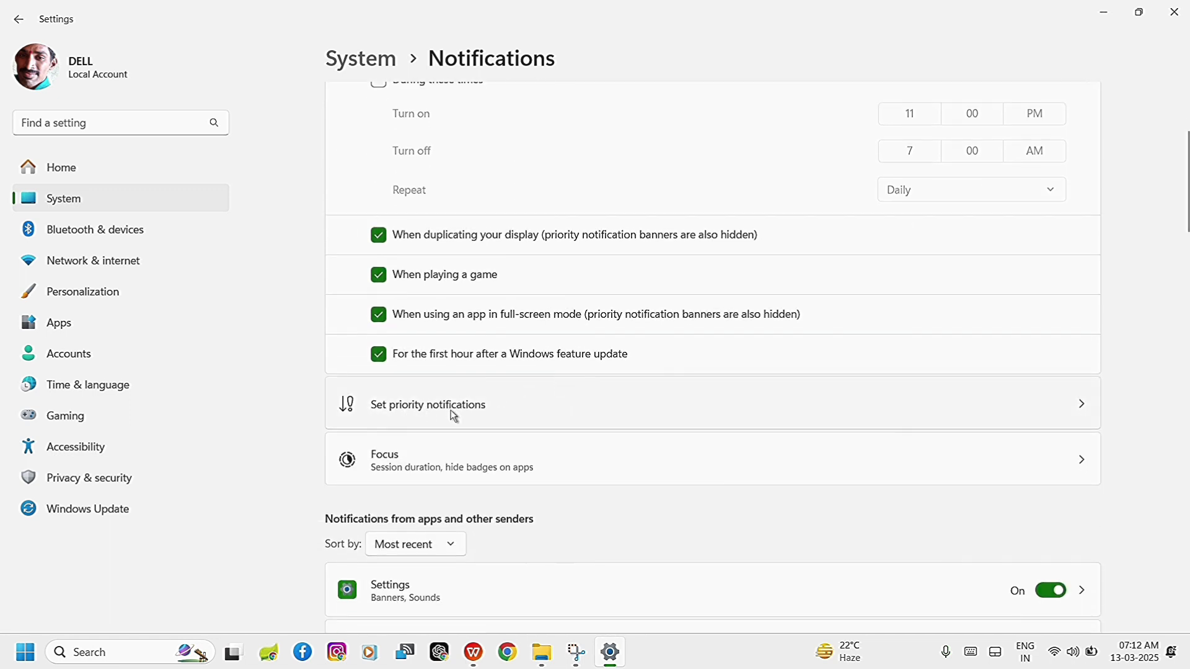
left_click(453, 414)
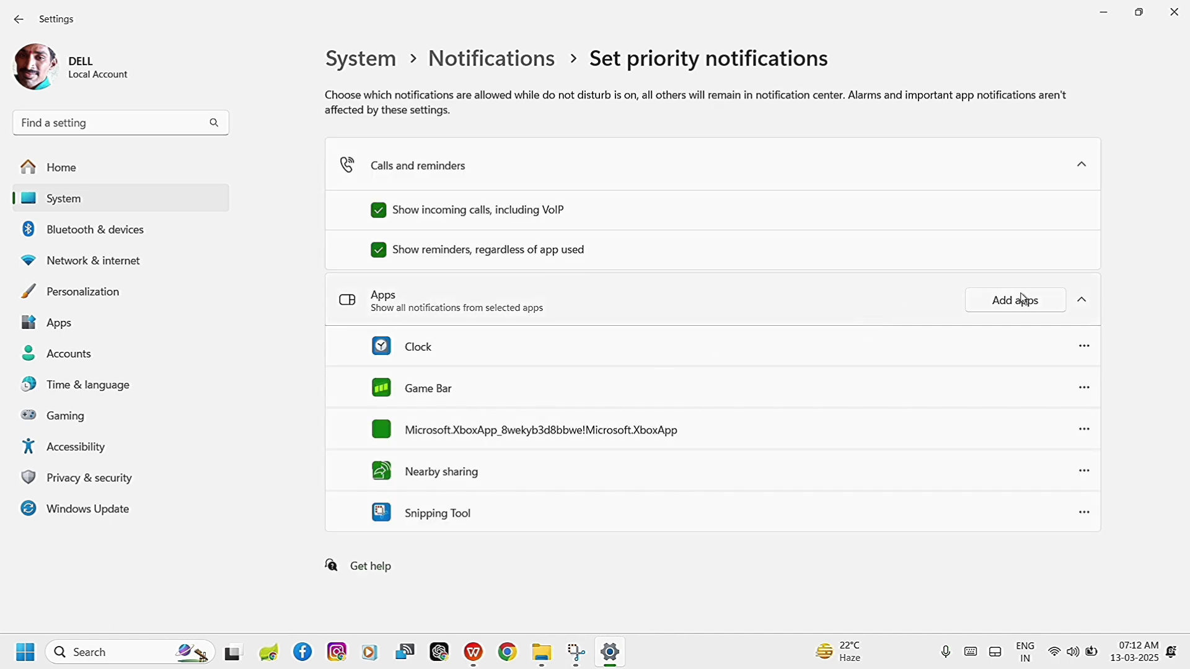
left_click(1003, 308)
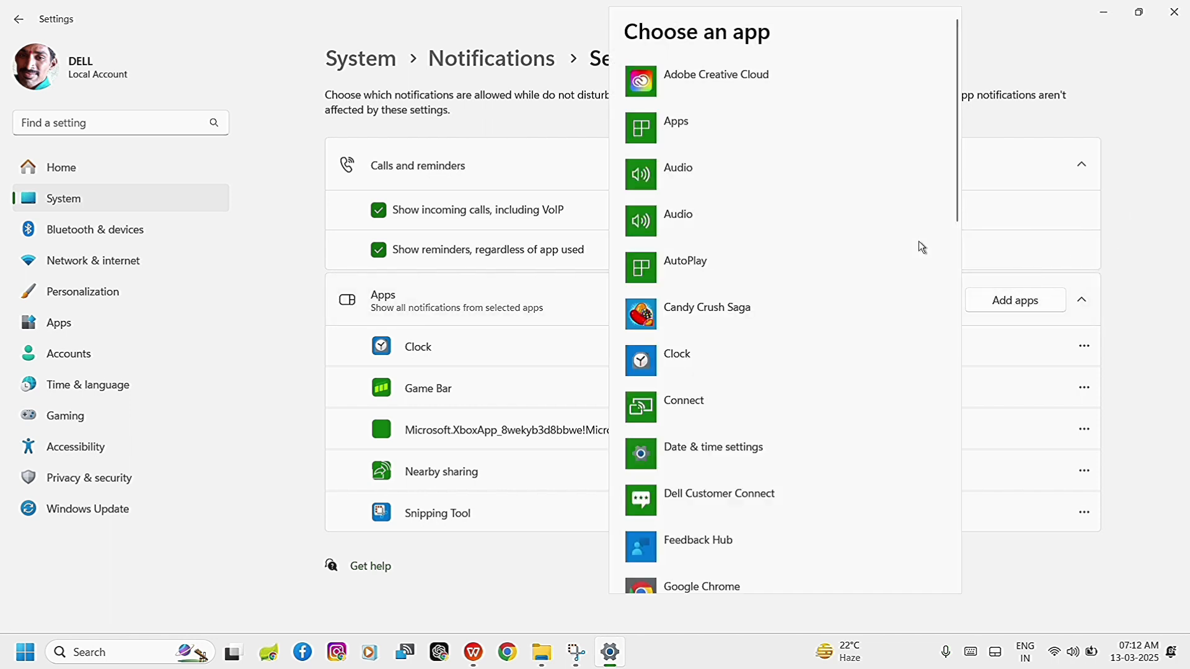
left_click(1139, 309)
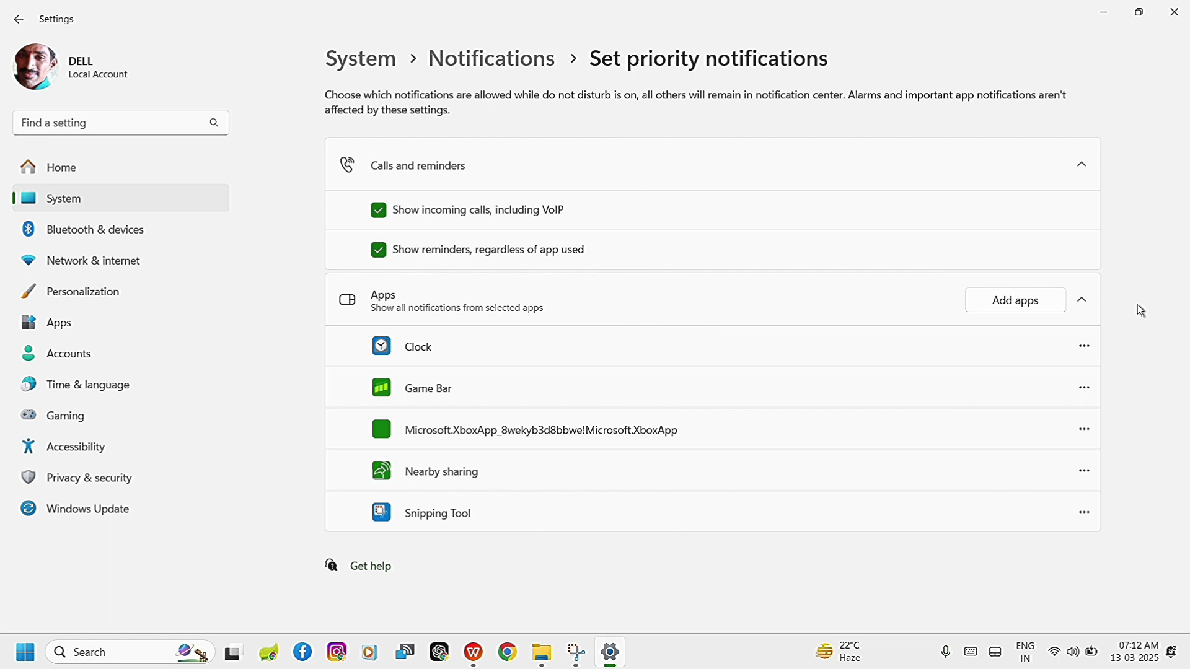
left_click(512, 26)
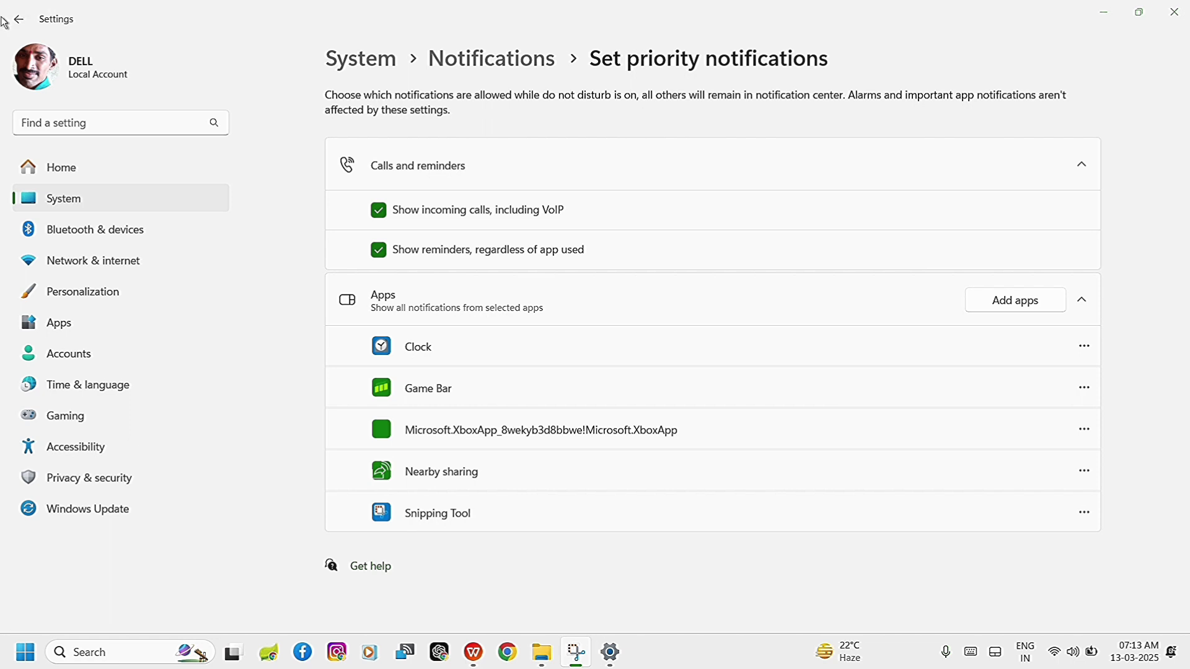
left_click(19, 19)
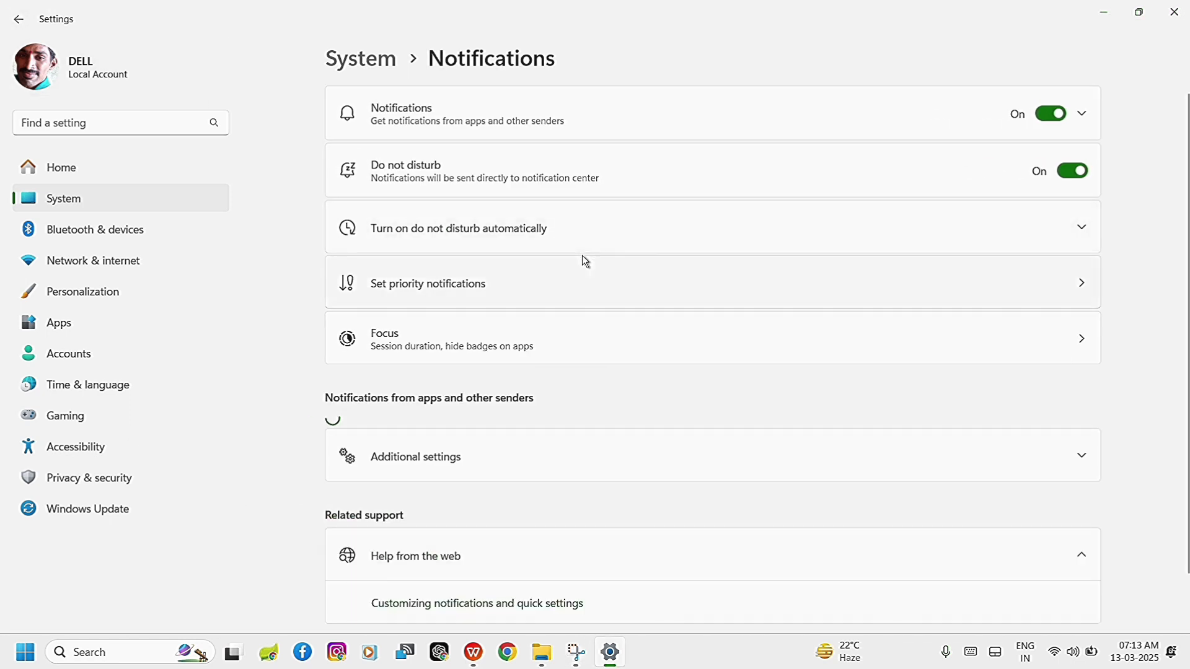
Check the sort order choice for notifications from apps and other senders.
scroll(585, 260, "down", 2)
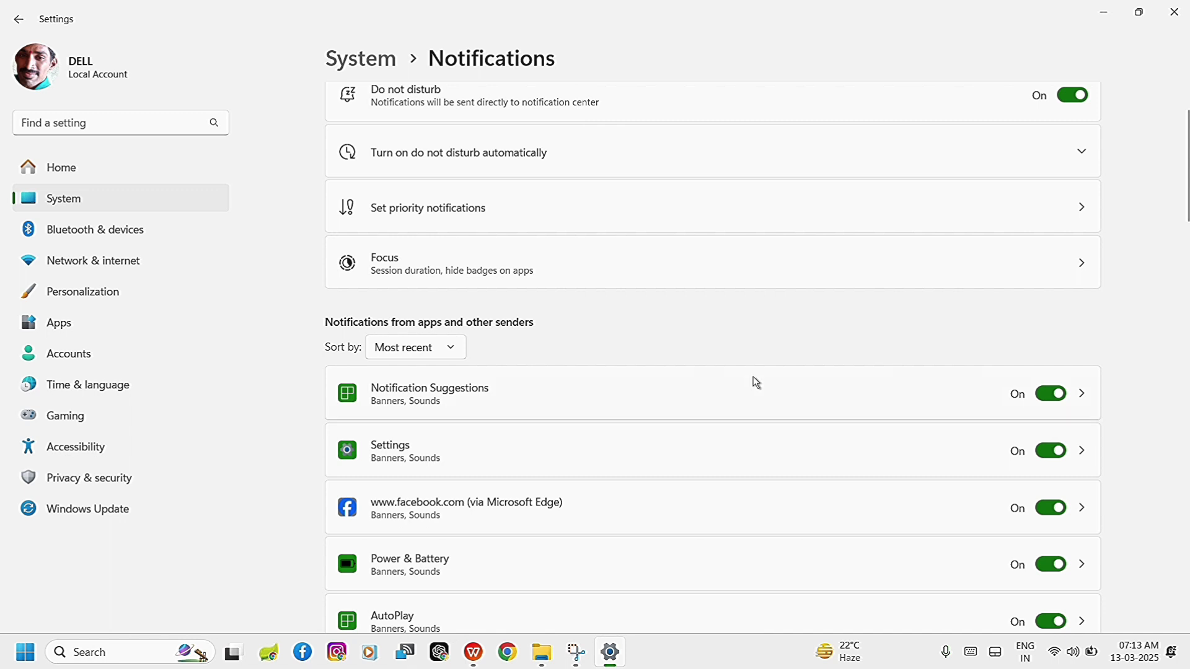
left_click(449, 352)
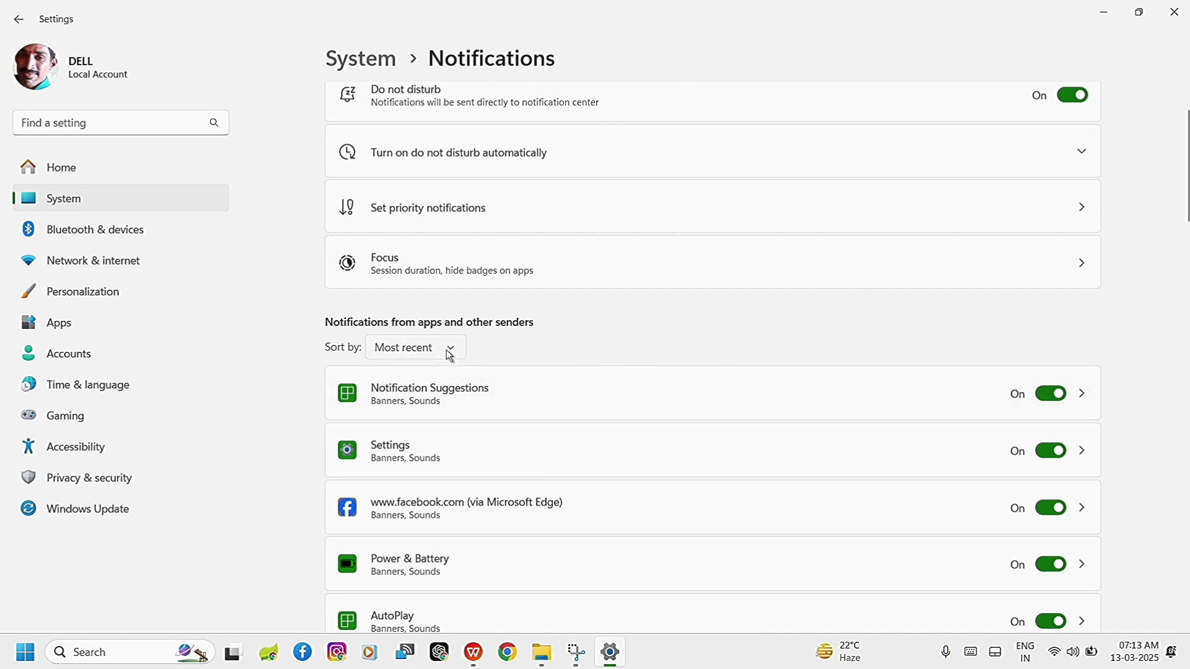
left_click(654, 331)
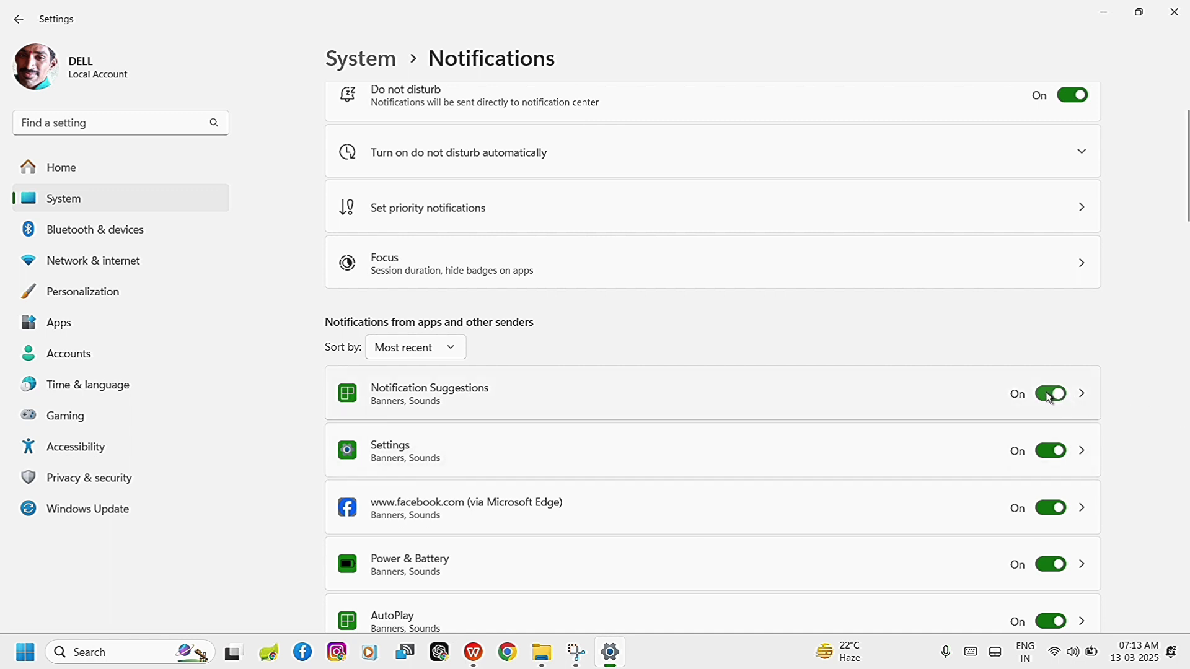
Try turning notifications off and back on for the Settings and Candy Crush Saga senders.
left_click(1052, 451)
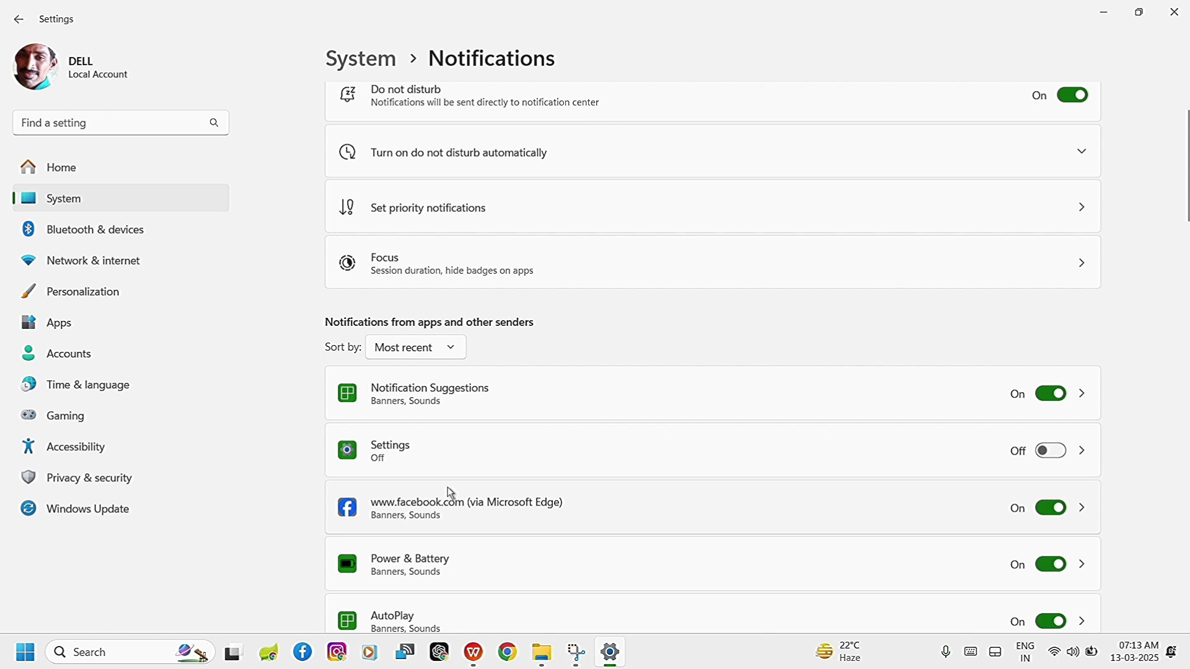
left_click(1057, 457)
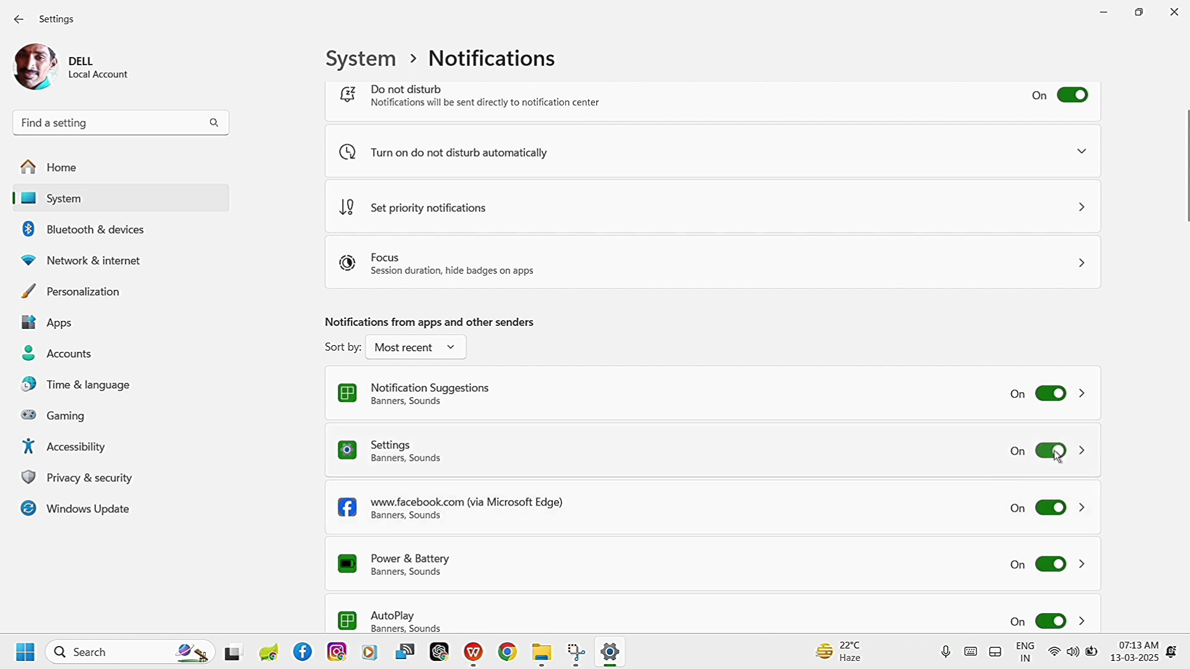
scroll(941, 296, "down", 5)
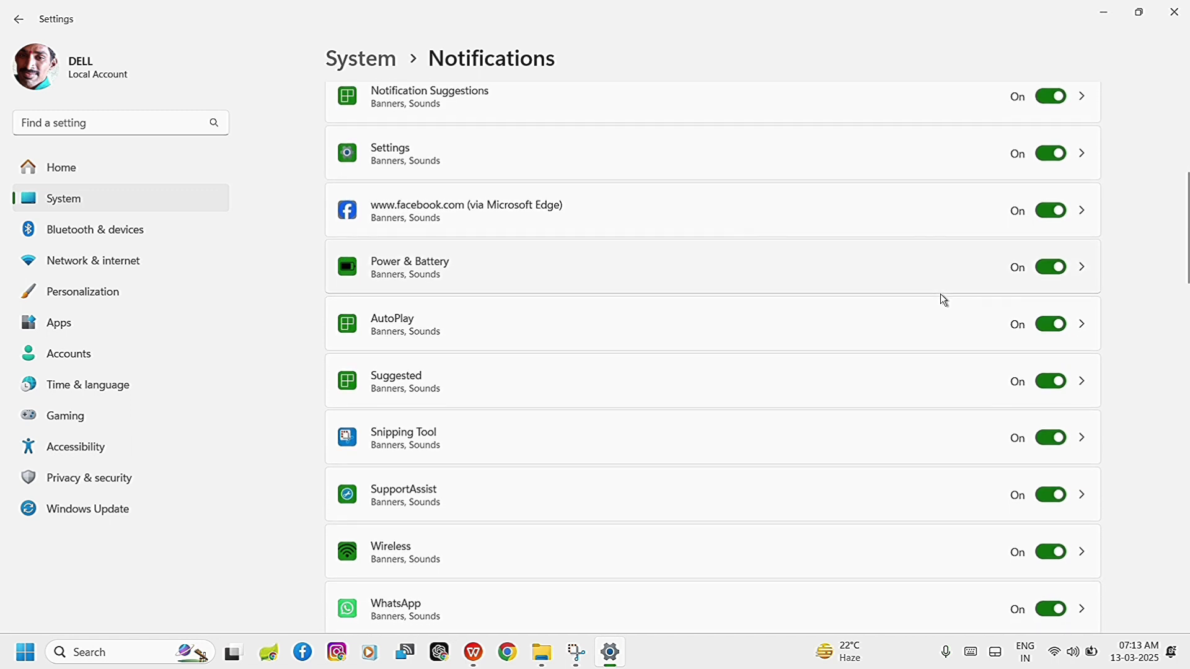
scroll(940, 294, "down", 10)
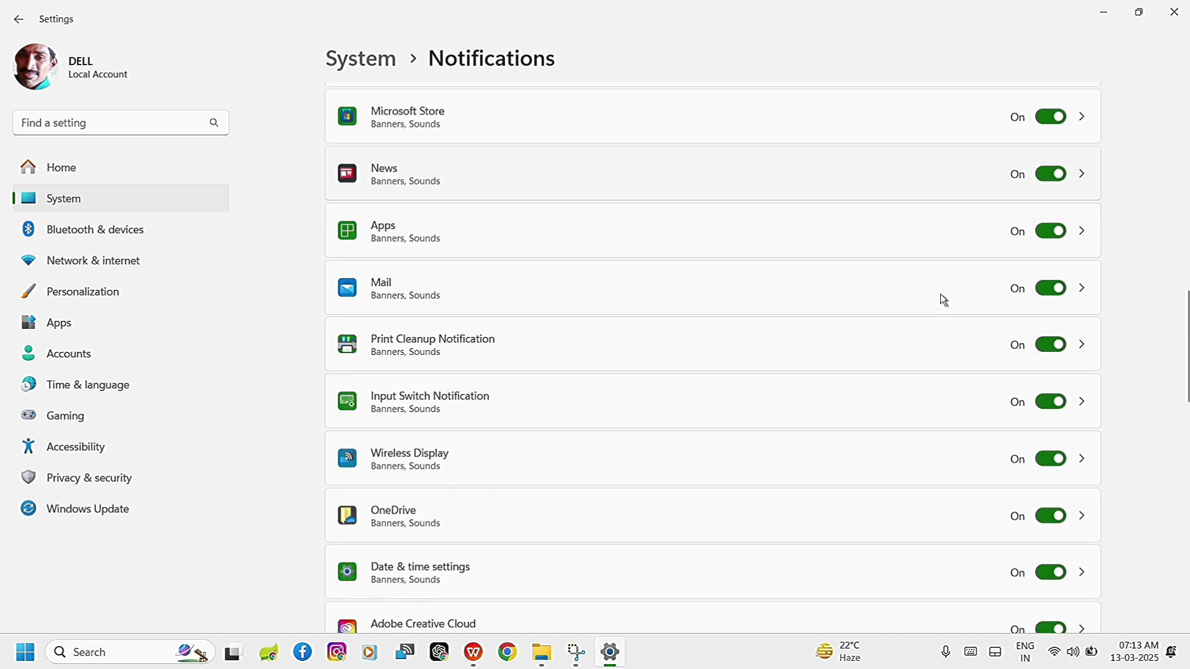
scroll(940, 294, "down", 1)
scroll(964, 395, "down", 5)
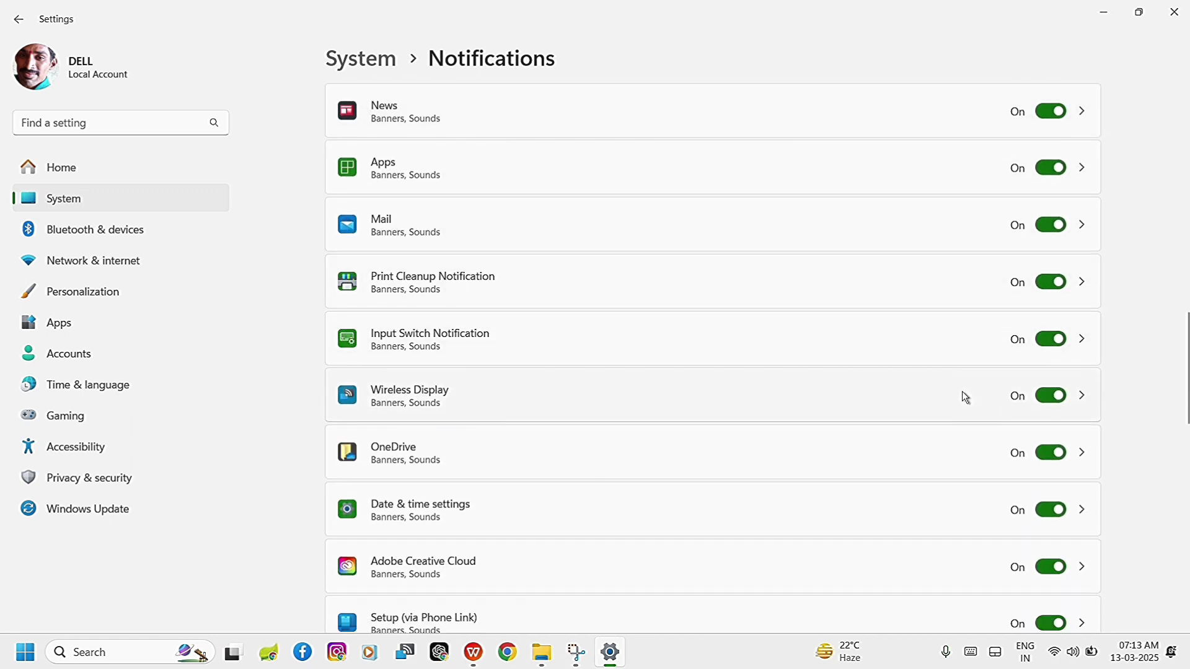
scroll(896, 467, "down", 3)
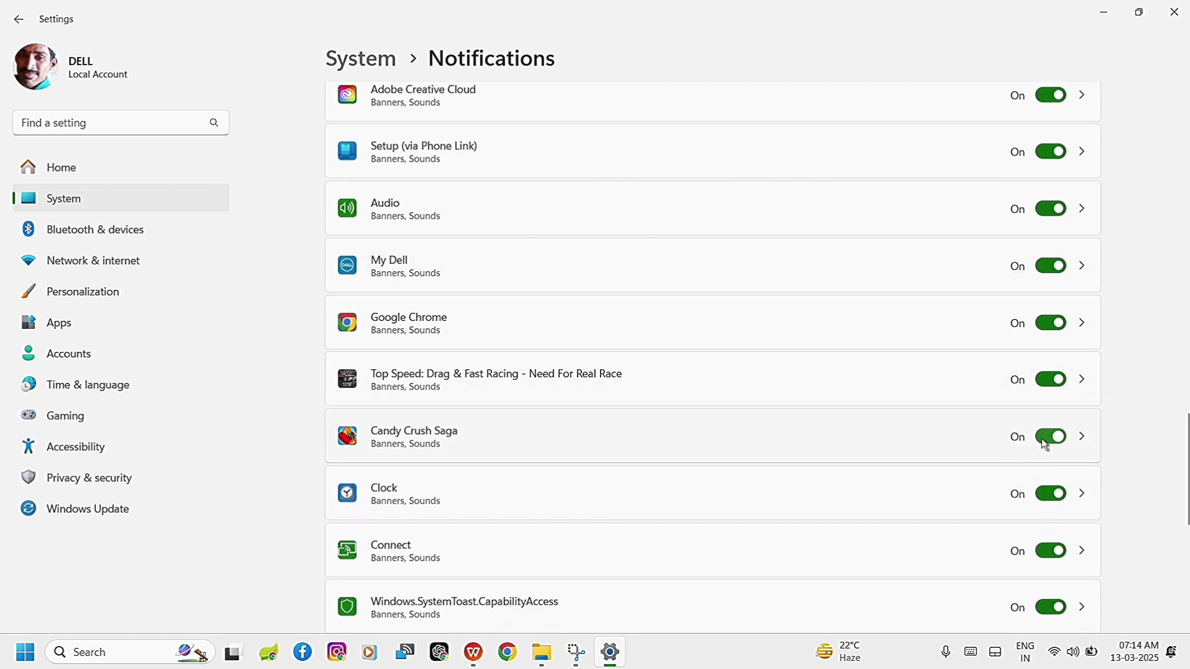
left_click(1044, 441)
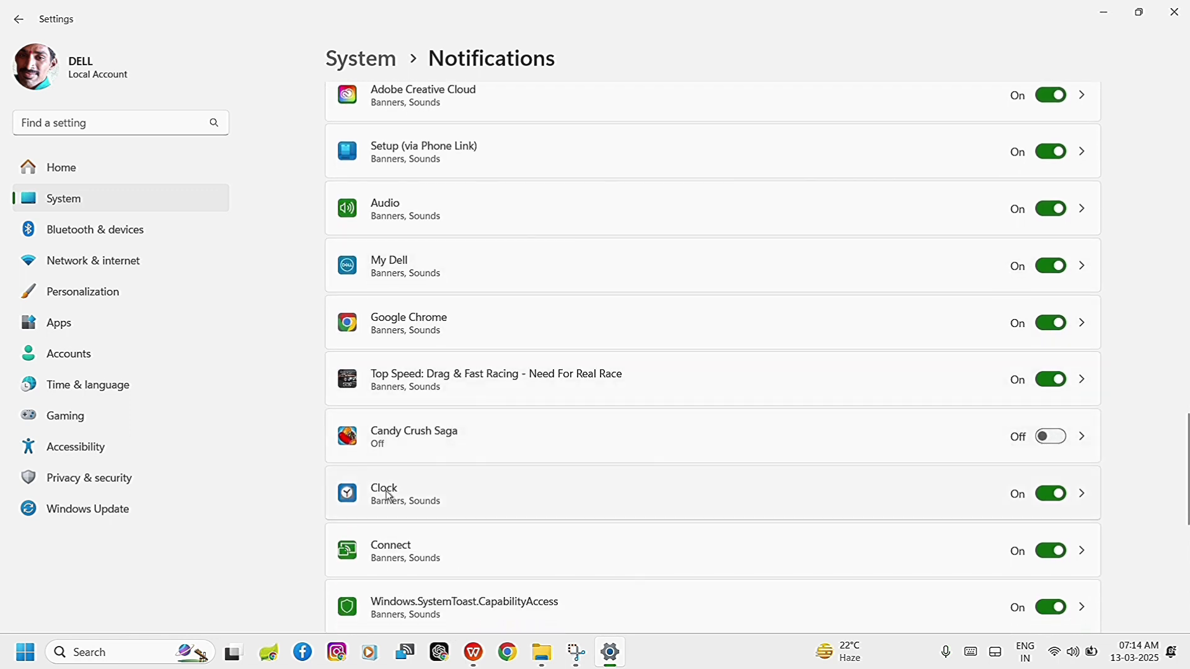
left_click(1034, 438)
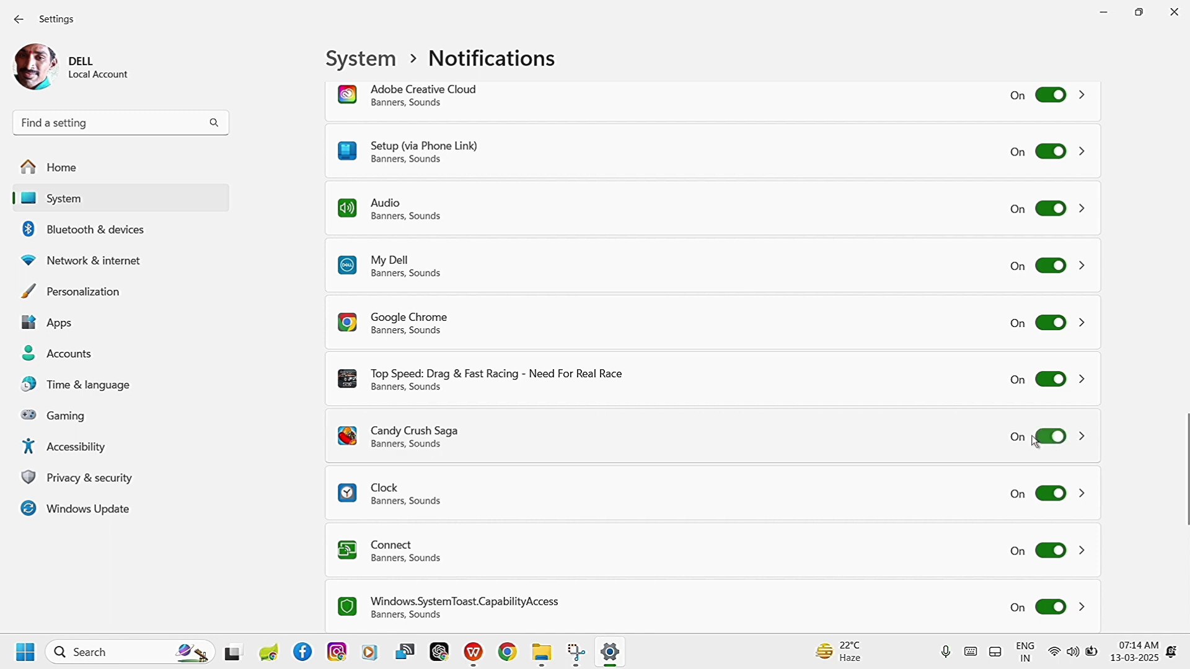
Return to the Taskbar settings and open the Changing taskbar color help topic.
scroll(858, 475, "down", 7)
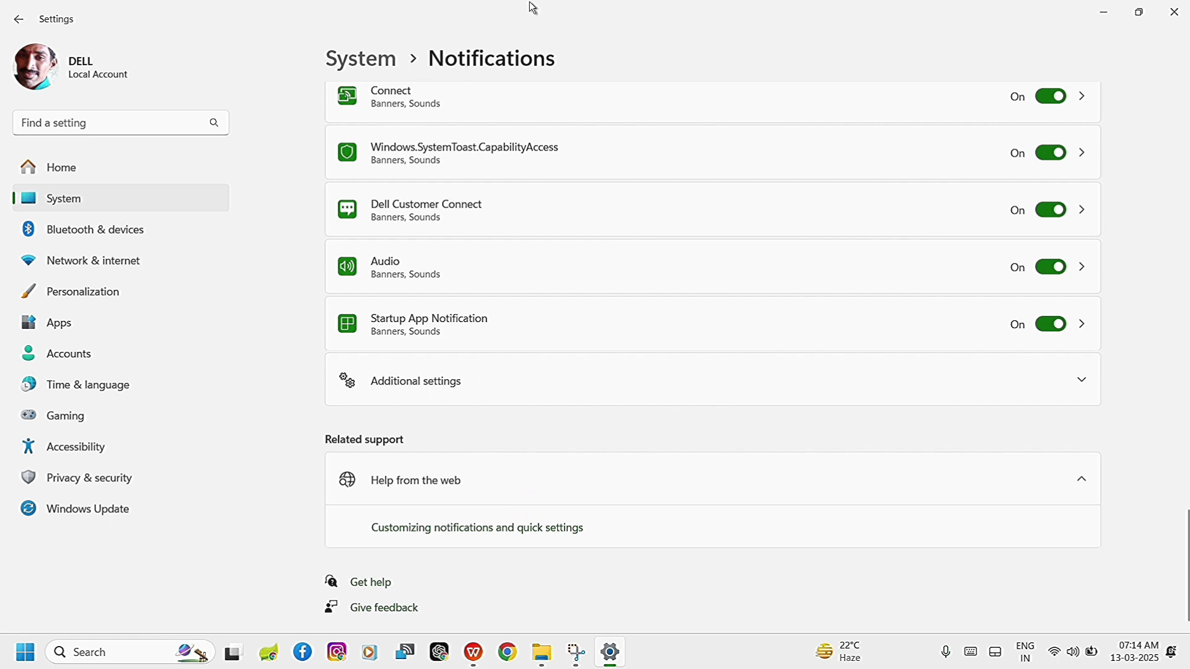
left_click(14, 19)
scroll(571, 306, "down", 2)
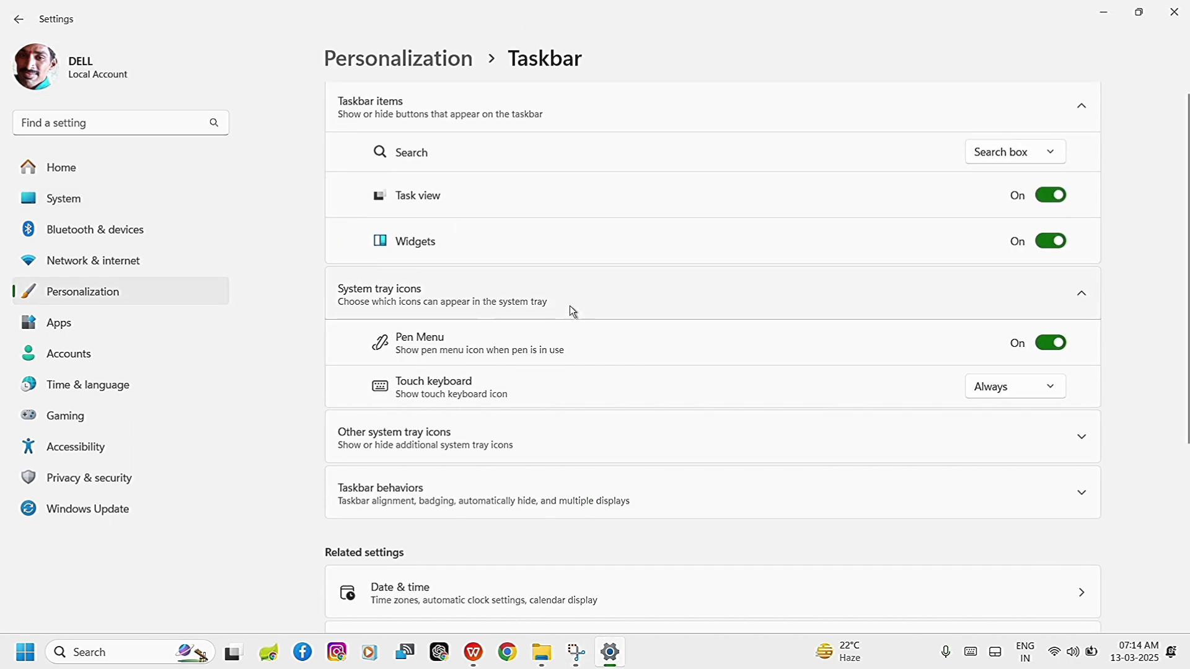
scroll(570, 306, "down", 3)
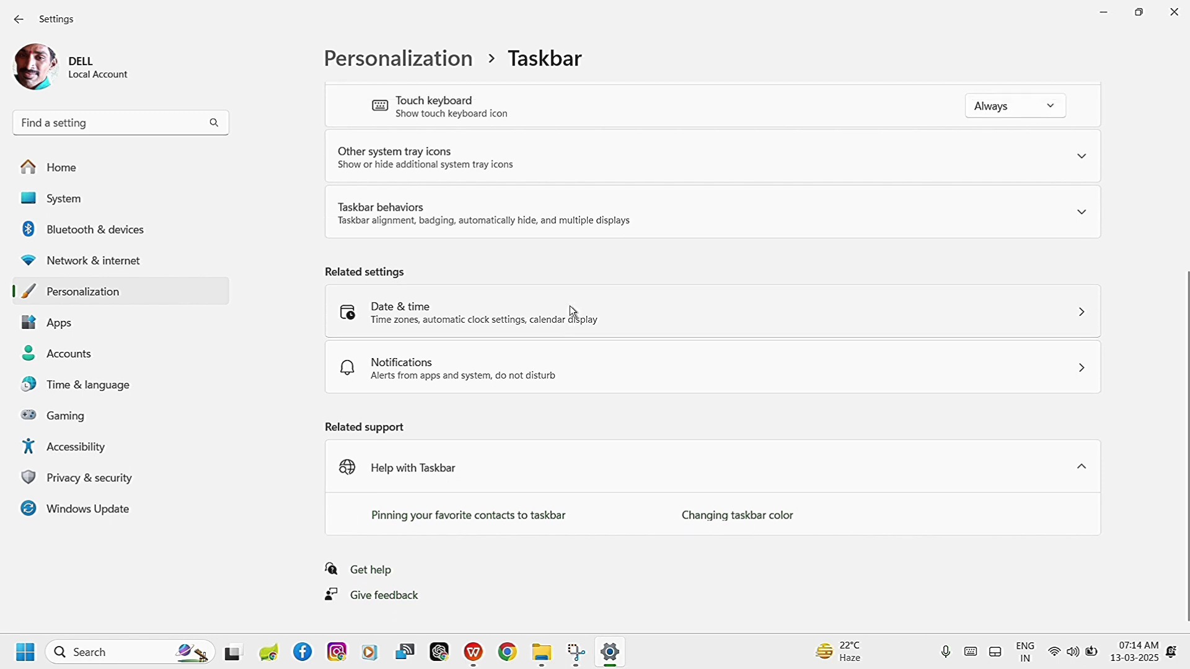
left_click(749, 528)
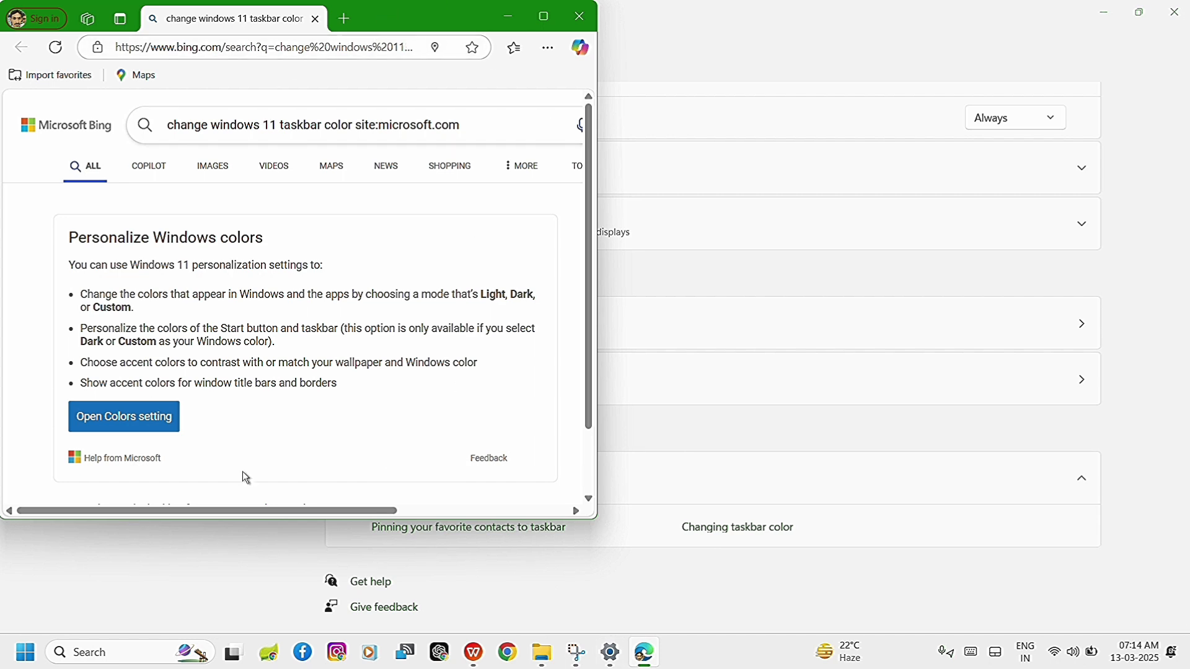
Open the Colors settings from the web help page and set the accent color to the yellow Windows color.
left_click(112, 428)
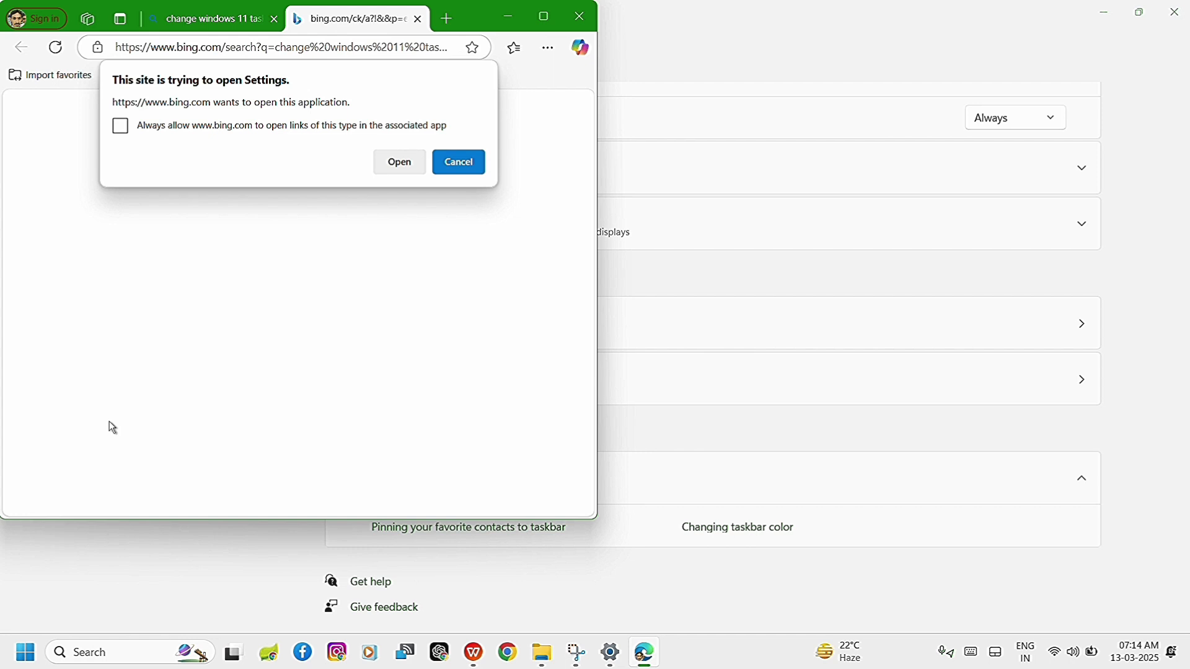
left_click(412, 166)
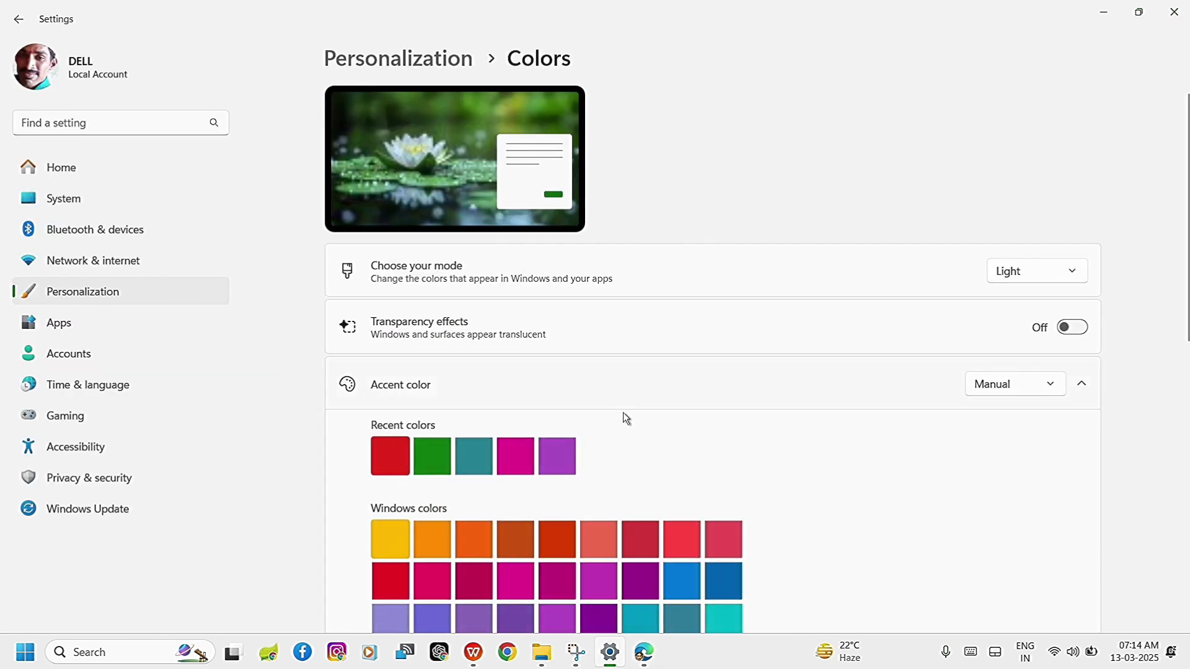
scroll(619, 440, "down", 3)
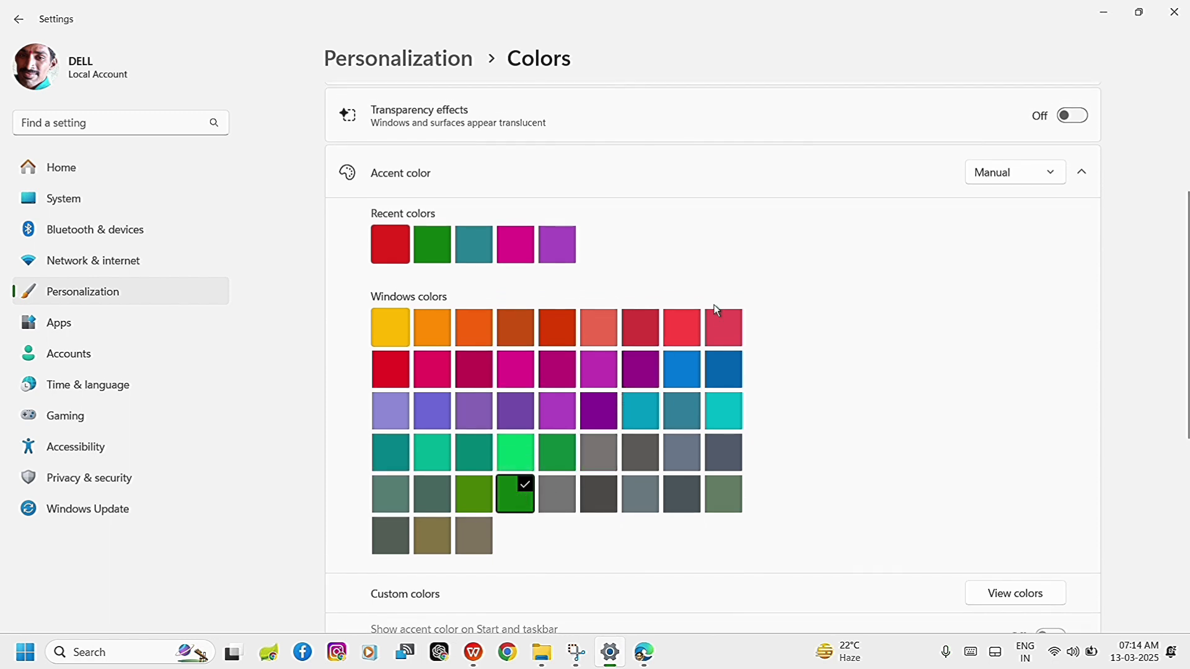
scroll(713, 309, "up", 1)
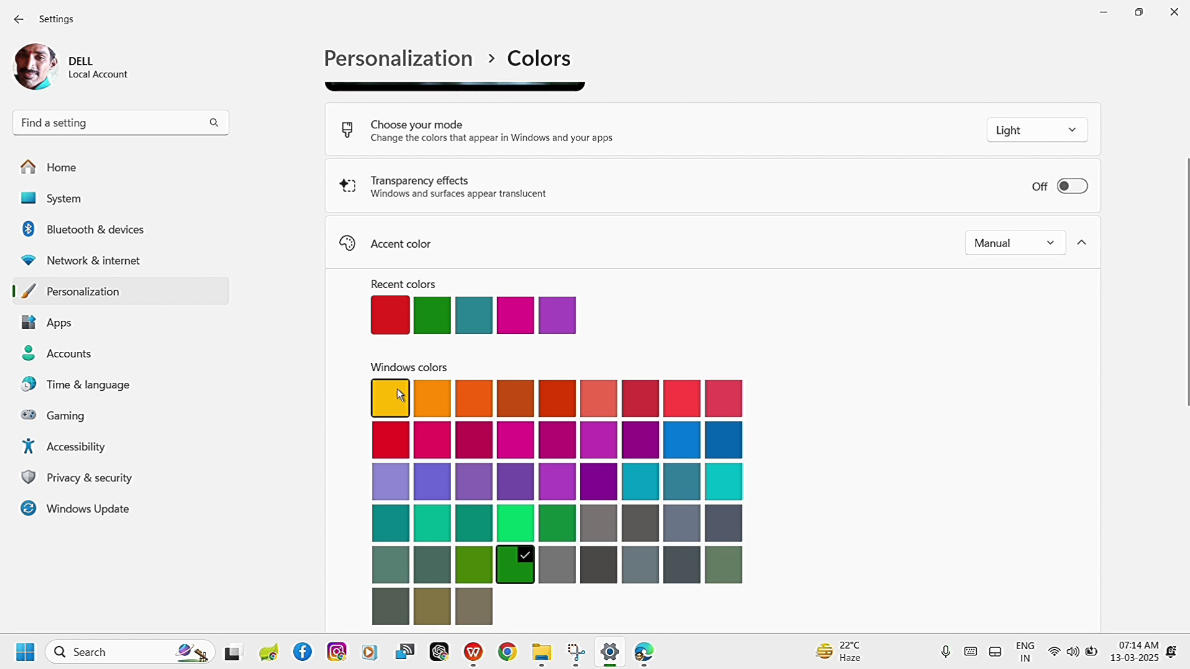
left_click(397, 388)
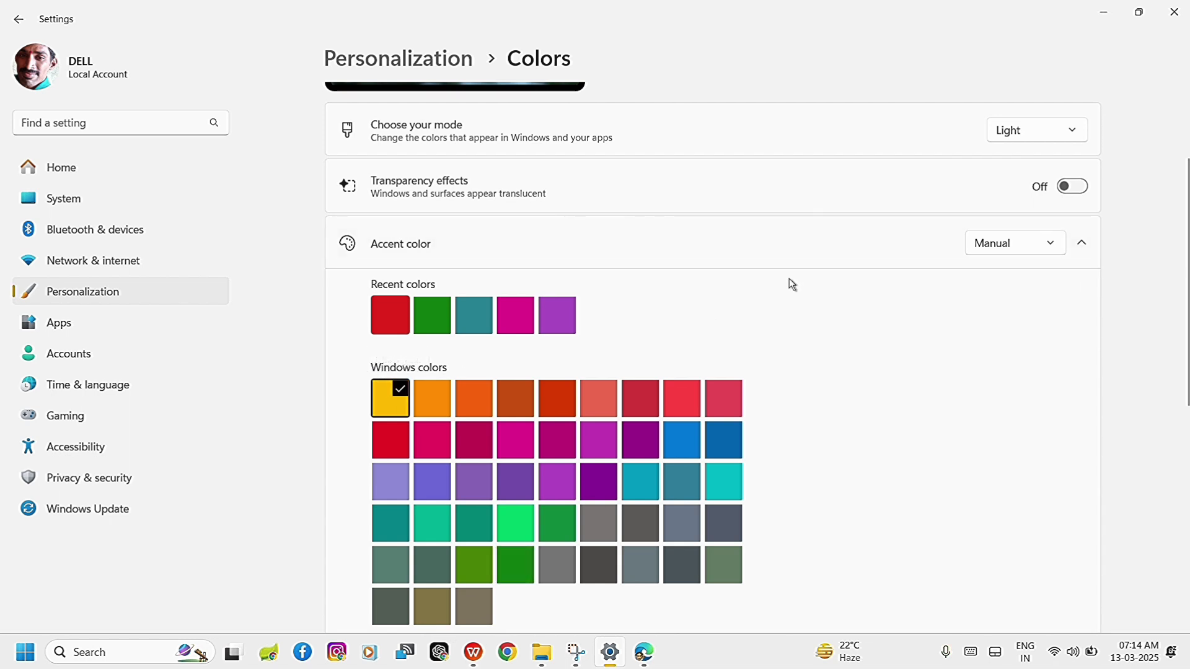
Leave the Colors and Taskbar settings for the main Personalization page and open the Fonts settings.
left_click(15, 19)
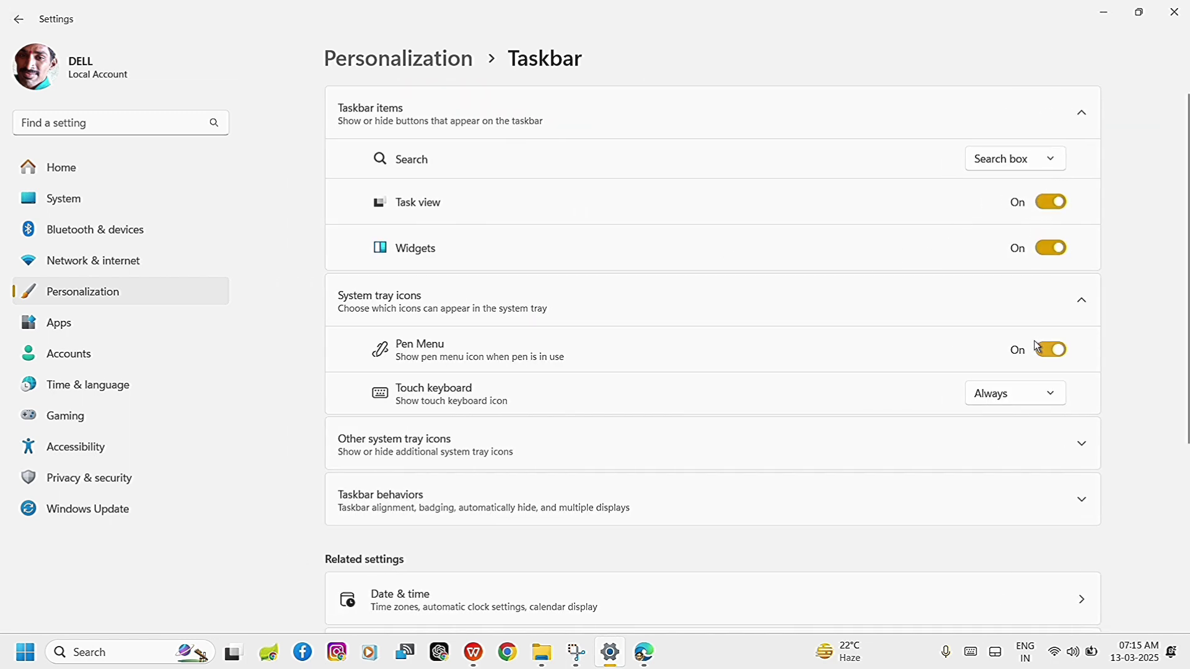
scroll(1033, 343, "down", 5)
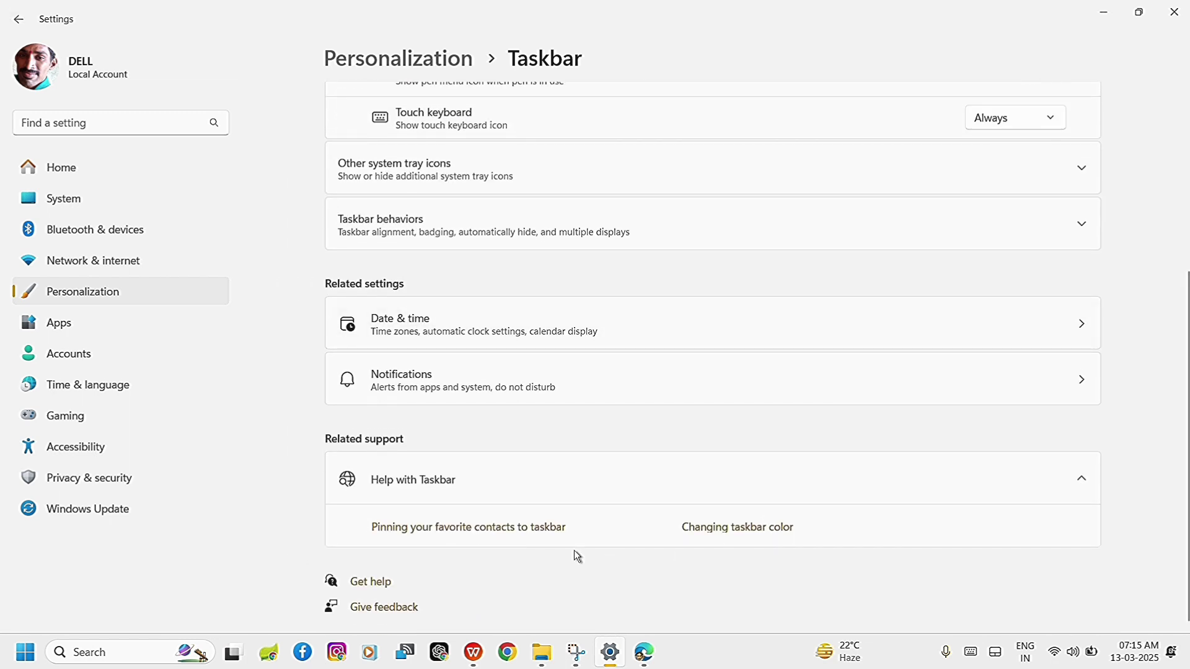
mouse_move(619, 665)
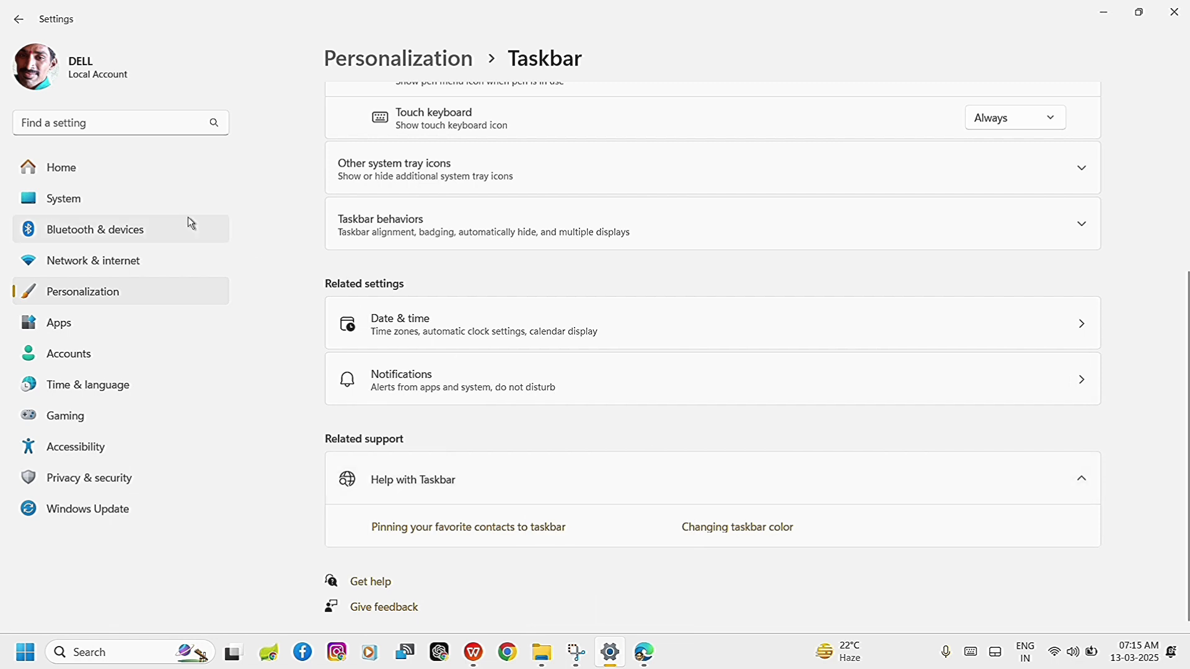
left_click(19, 28)
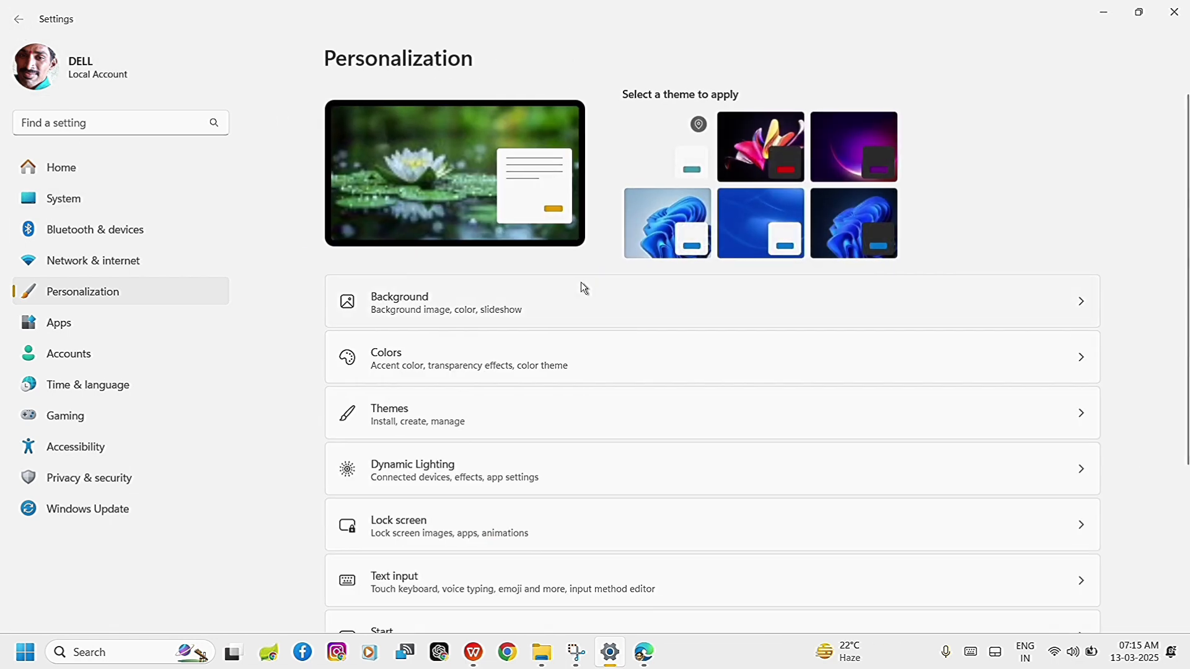
scroll(604, 352, "down", 3)
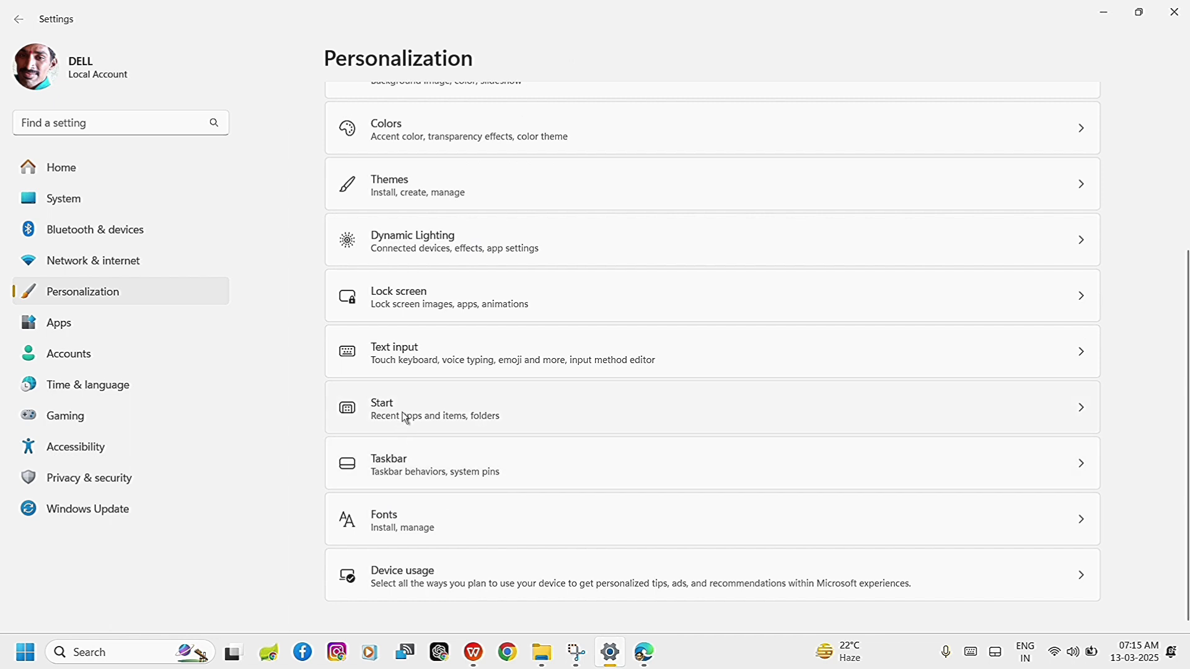
left_click(442, 524)
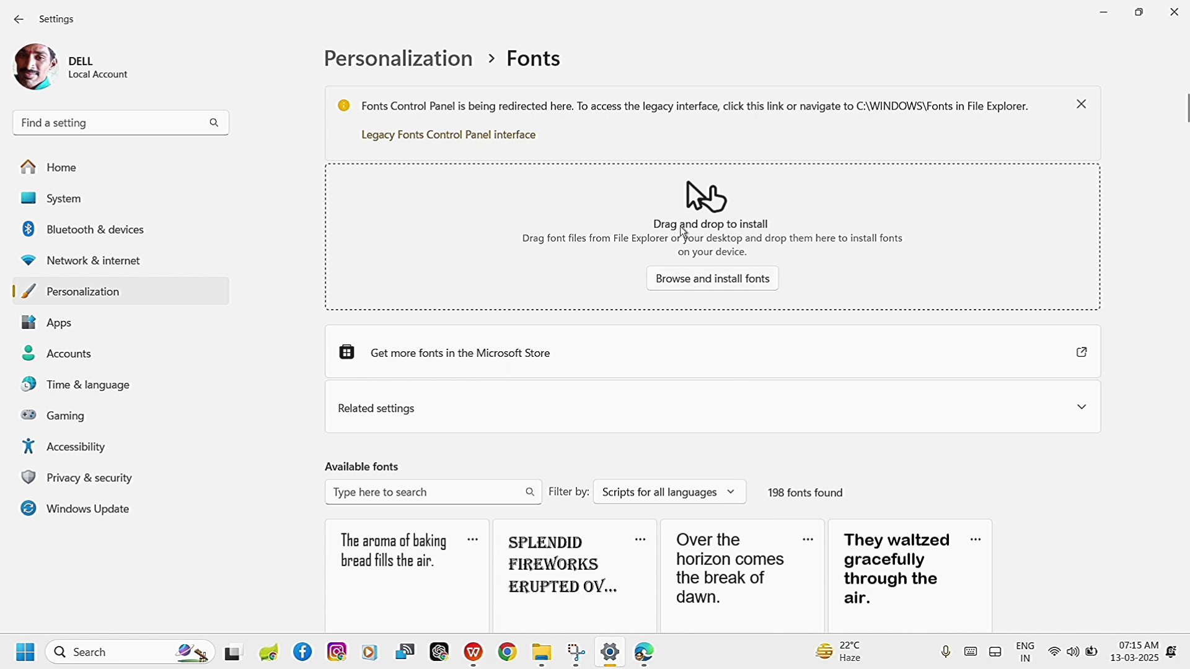
Browse for a font to install and choose the GrowWest-Regular file from the Downloads grow_west folder.
left_click(709, 284)
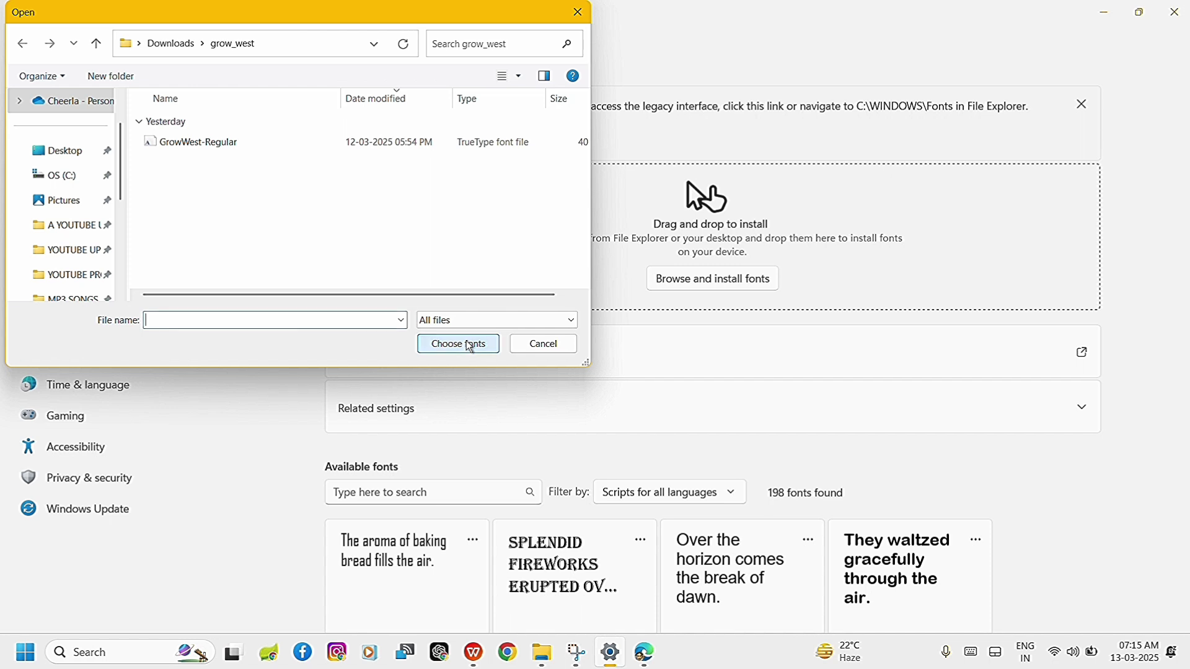
left_click(268, 146)
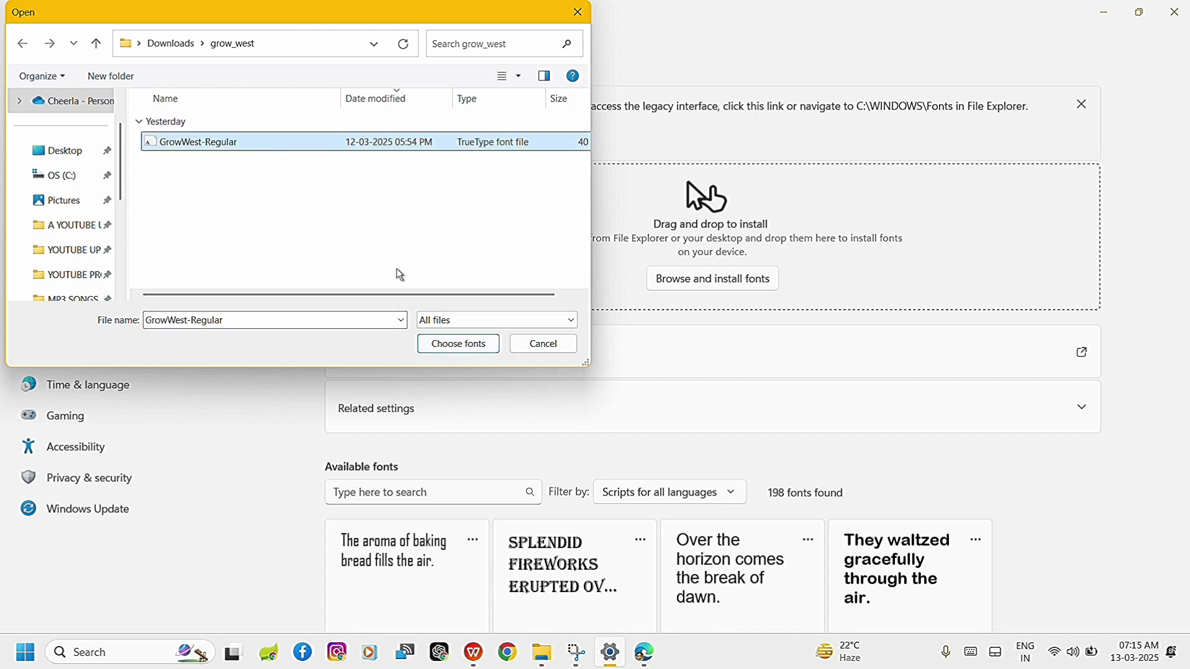
left_click(442, 345)
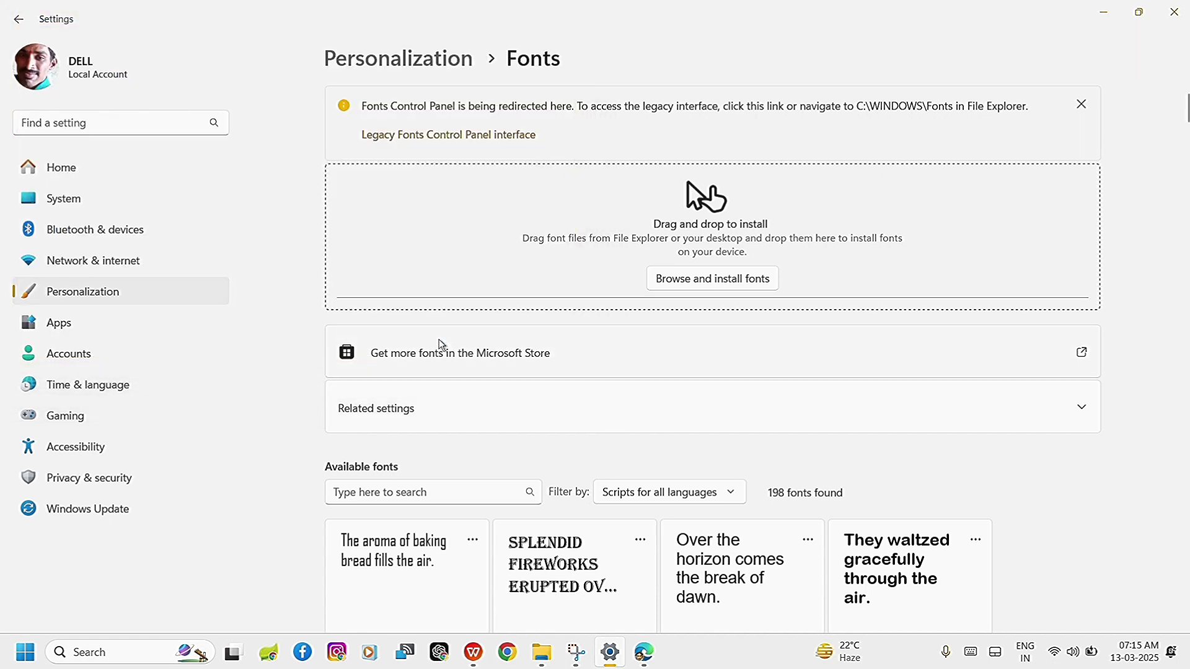
Open the Microsoft Store link for more fonts, close the Store, and look through the whole list of available fonts.
left_click(442, 347)
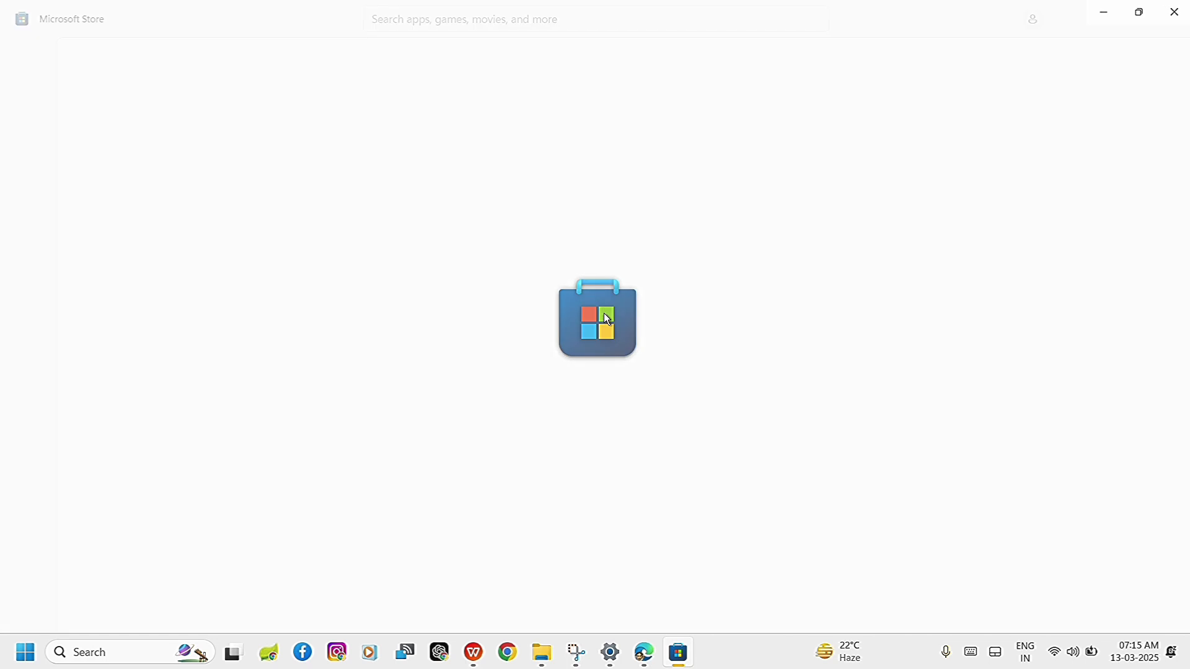
left_click(1165, 14)
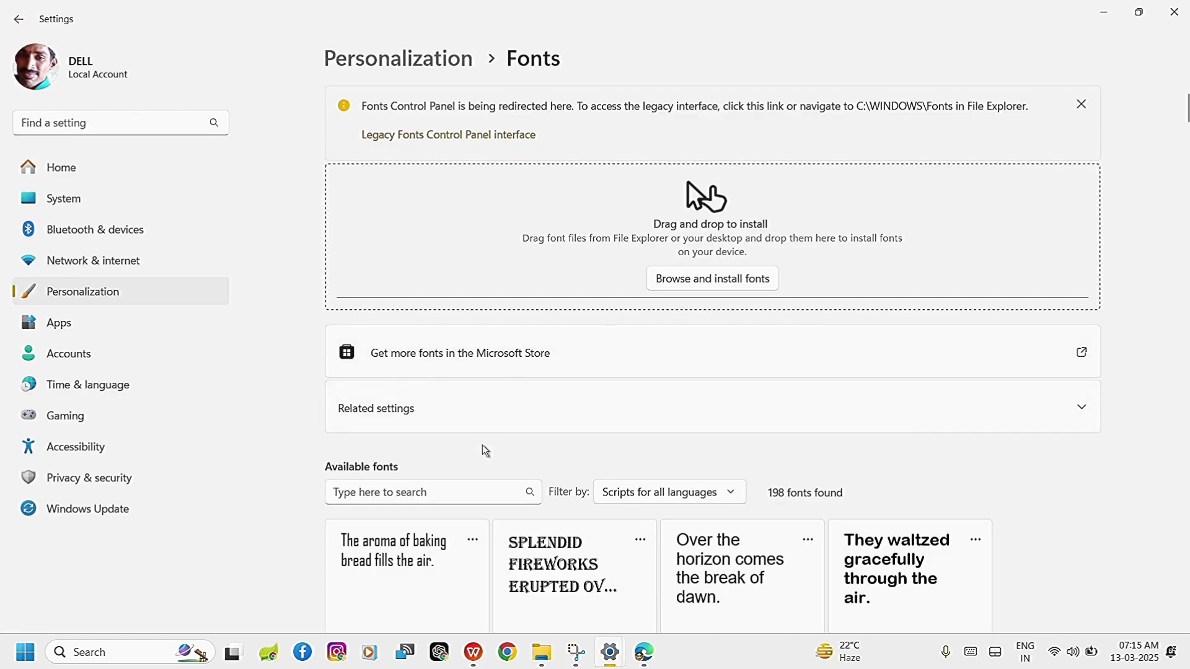
scroll(483, 448, "down", 3)
scroll(719, 499, "down", 15)
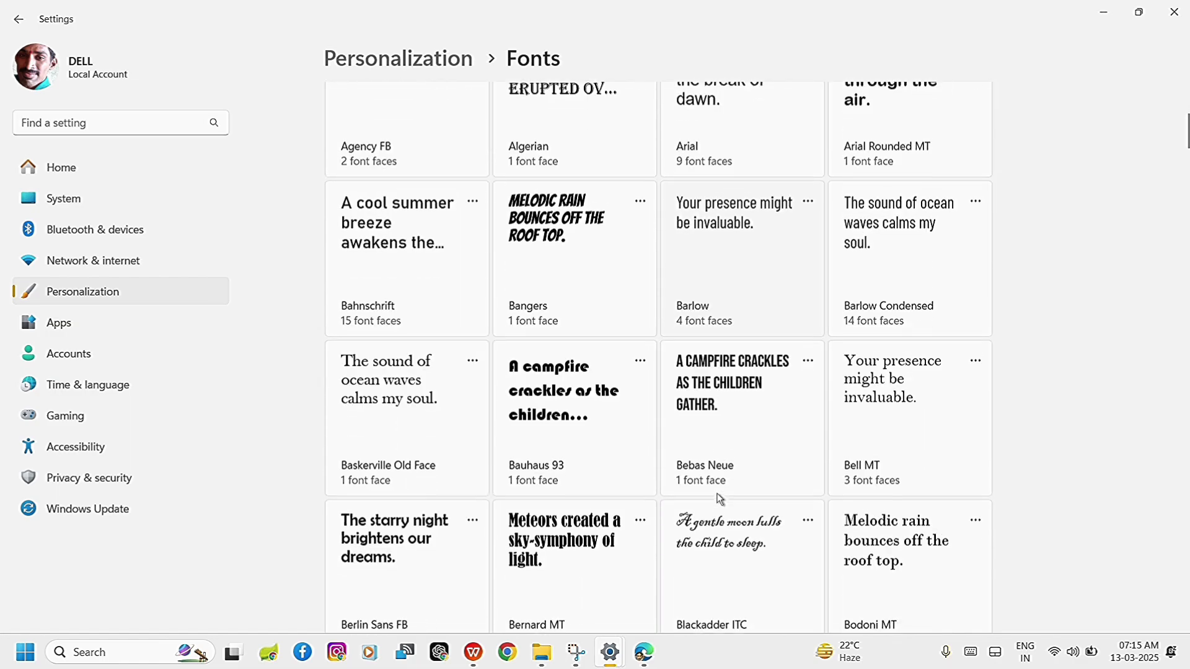
scroll(719, 499, "down", 20)
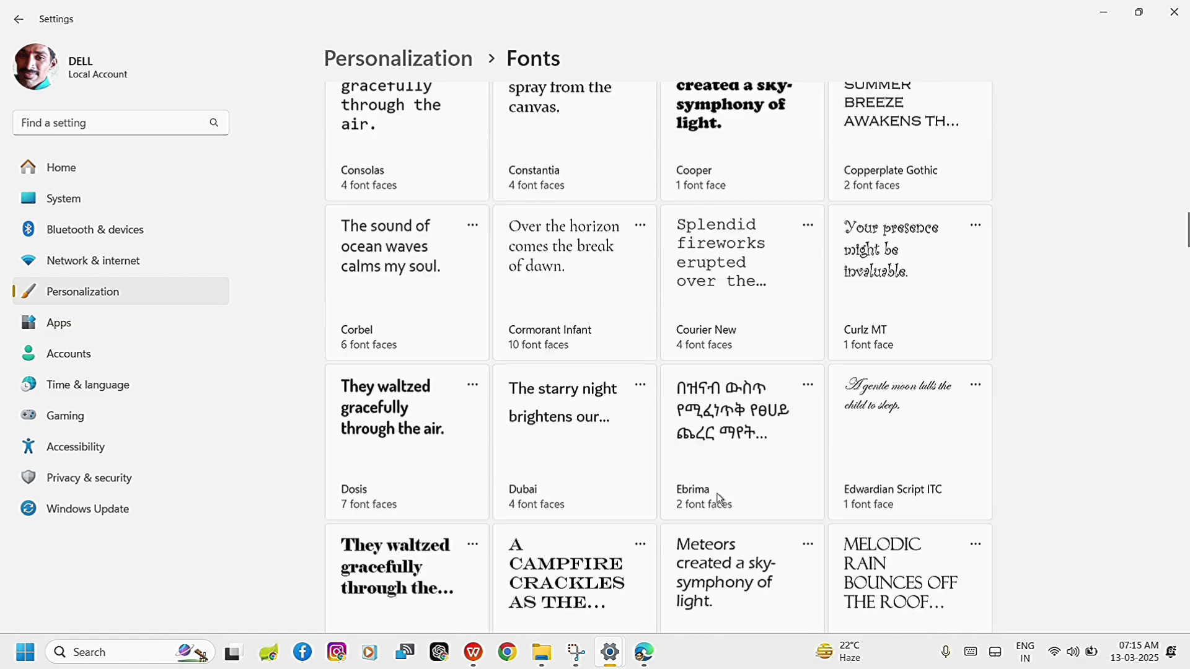
scroll(719, 499, "down", 20)
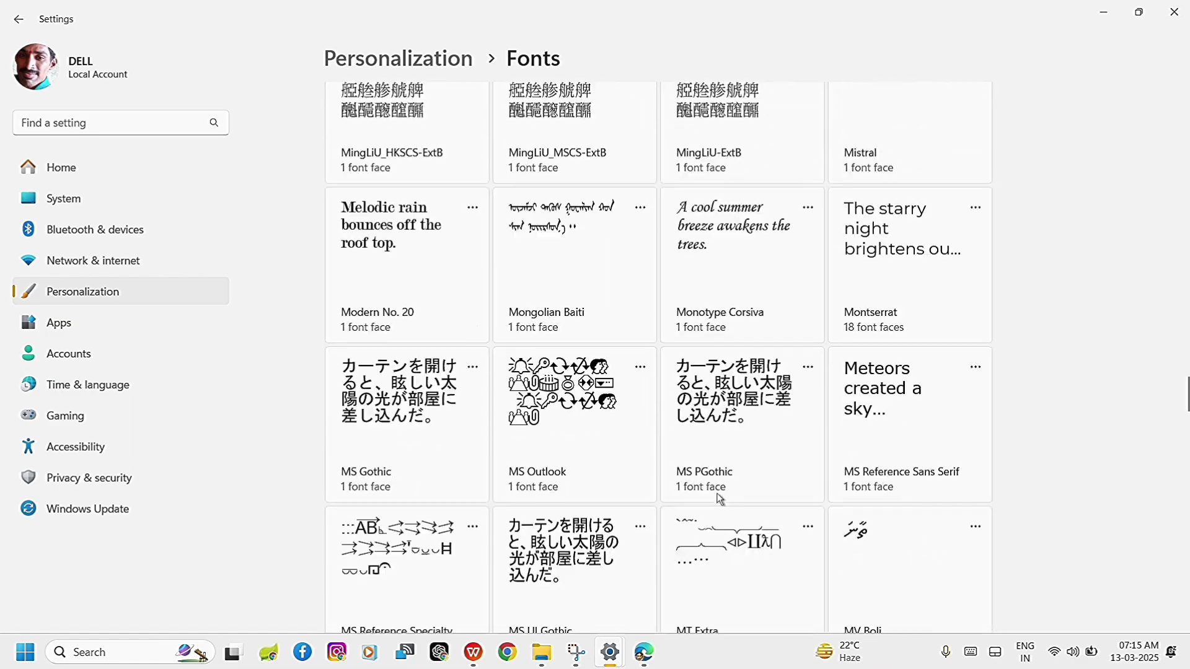
scroll(719, 499, "down", 15)
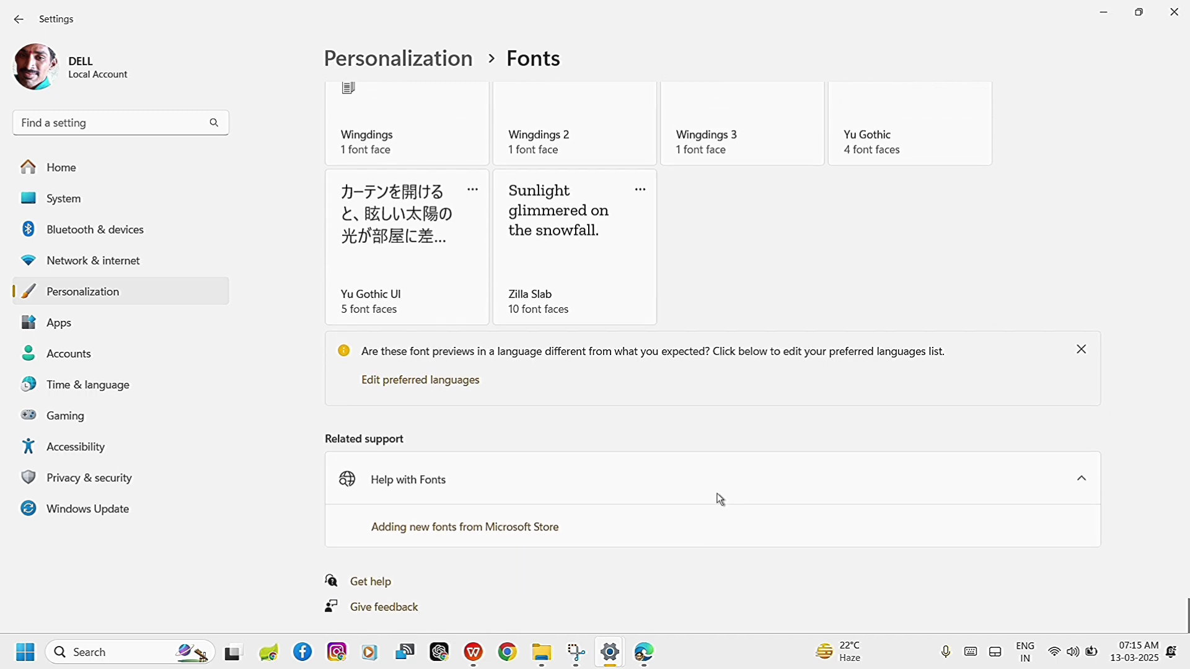
Switch to the open Document1 in WPS Office and delete all of its text.
mouse_move(466, 656)
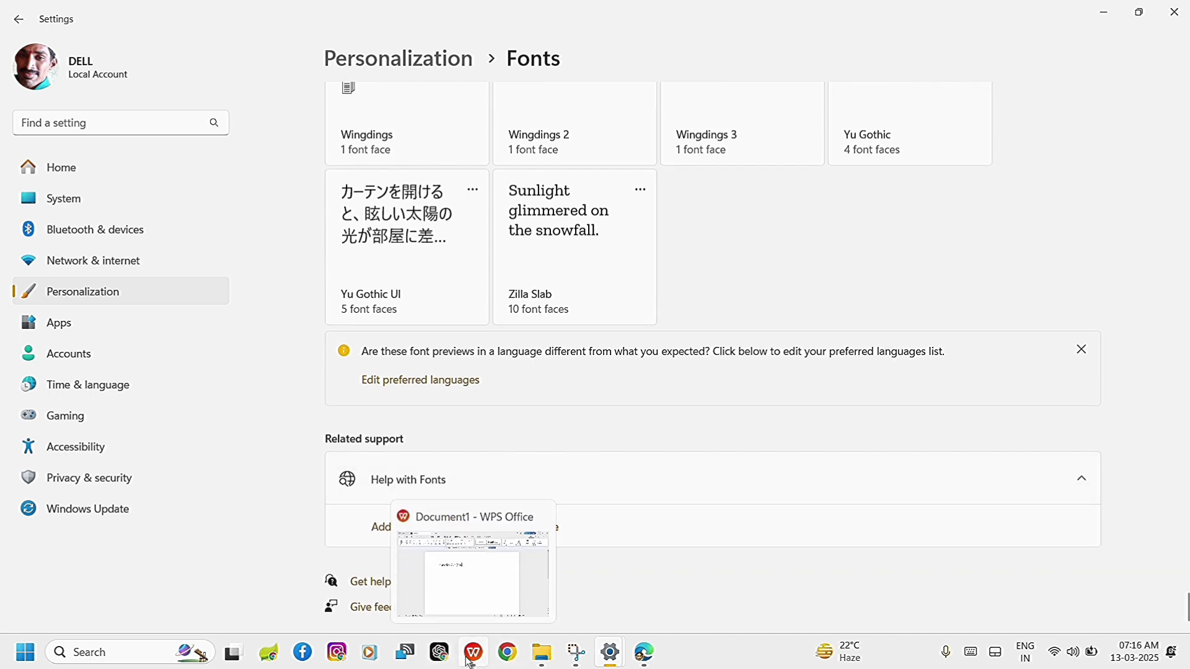
left_click(457, 602)
left_click(456, 601)
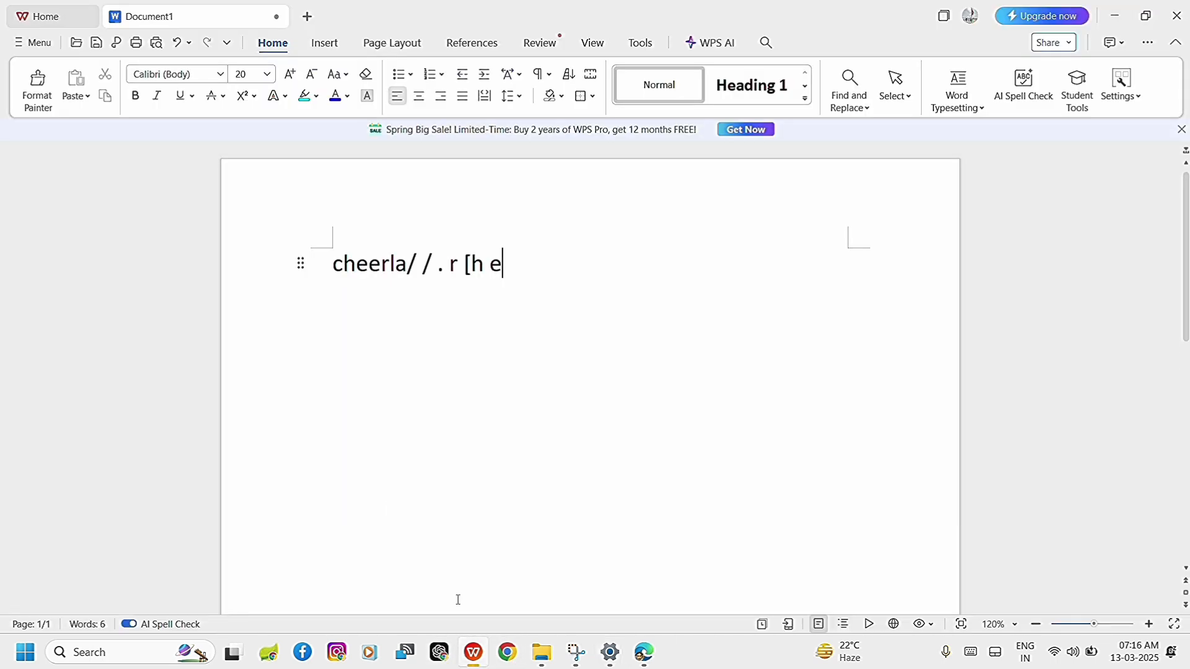
key("BackSpace")
key("BackSpace")
key("BackSpace")
key("BackSpace")
key("BackSpace")
key("BackSpace")
key("BackSpace")
key("BackSpace")
key("BackSpace")
key("BackSpace")
key("BackSpace")
key("BackSpace")
key("BackSpace")
key("BackSpace")
key("BackSpace")
key("BackSpace")
key("BackSpace")
key("BackSpace")
key("BackSpace")
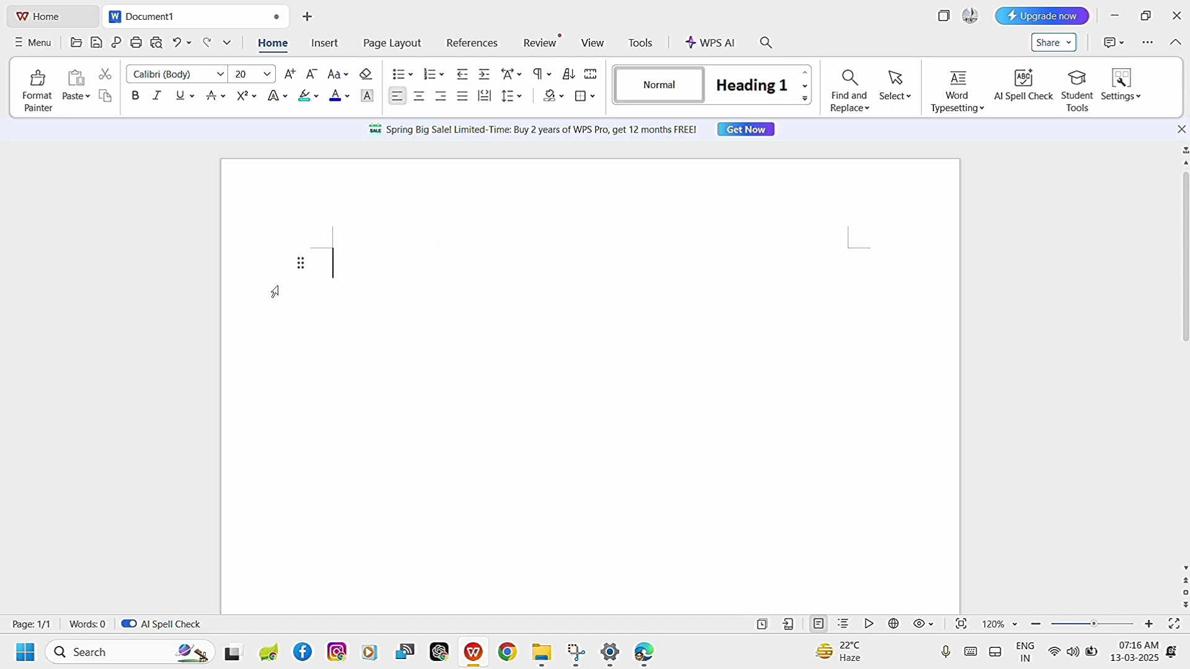
Look through the available fonts in the document's font list and set the font to Arial Black.
left_click(220, 74)
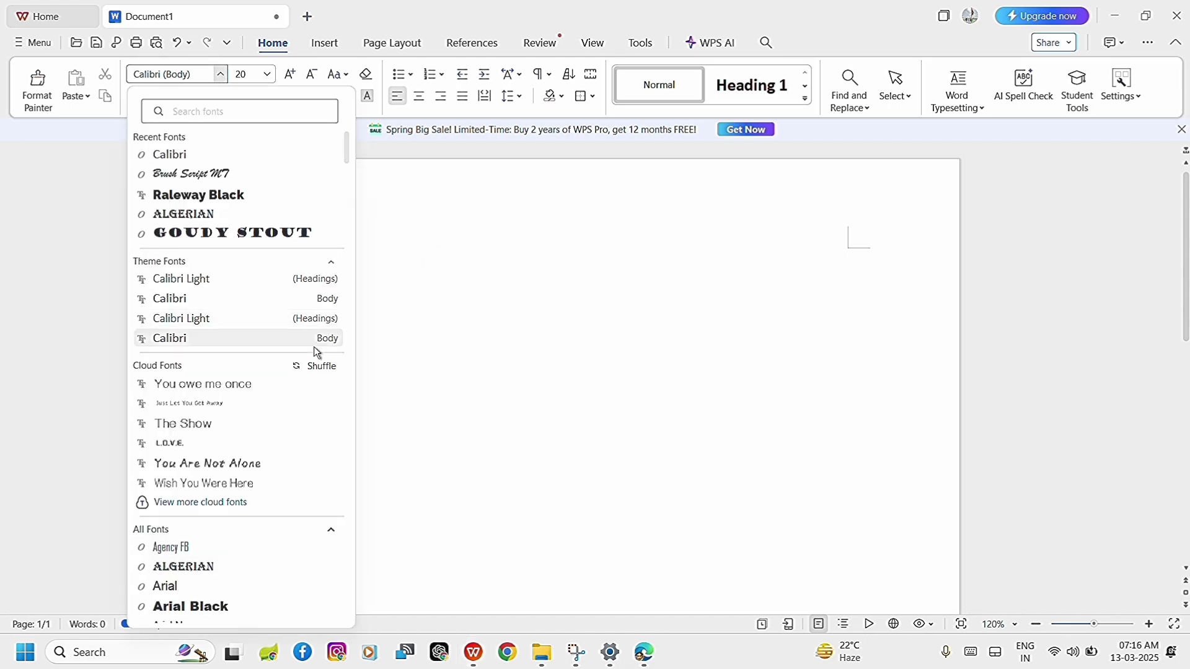
scroll(277, 394, "down", 8)
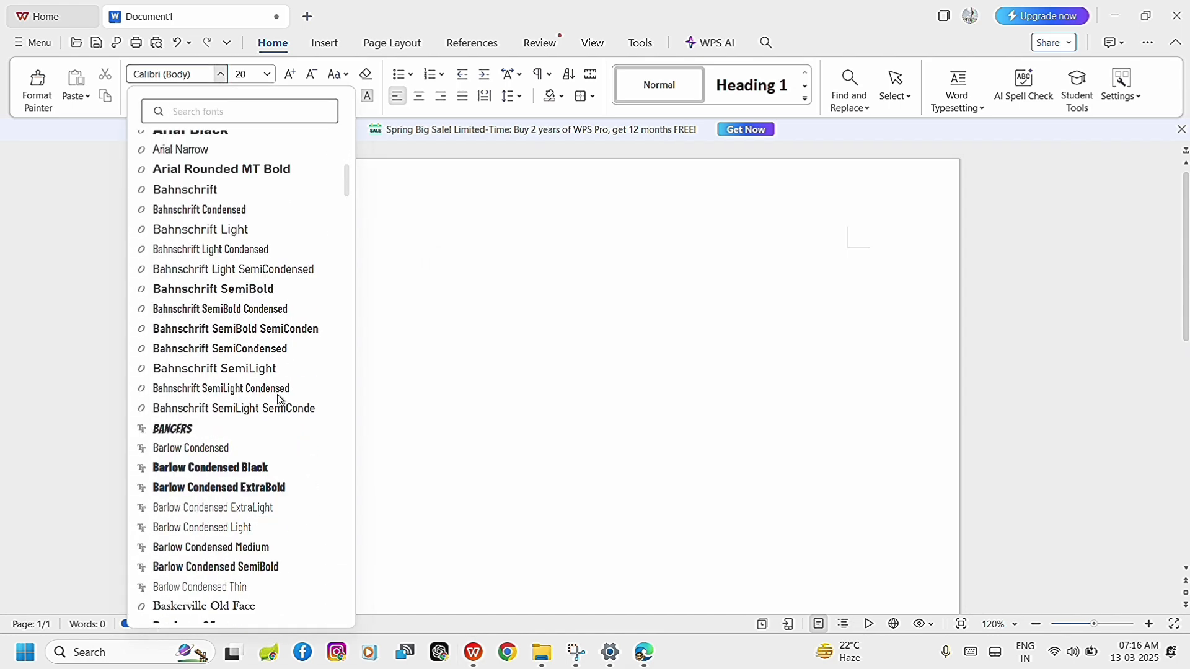
scroll(277, 394, "down", 15)
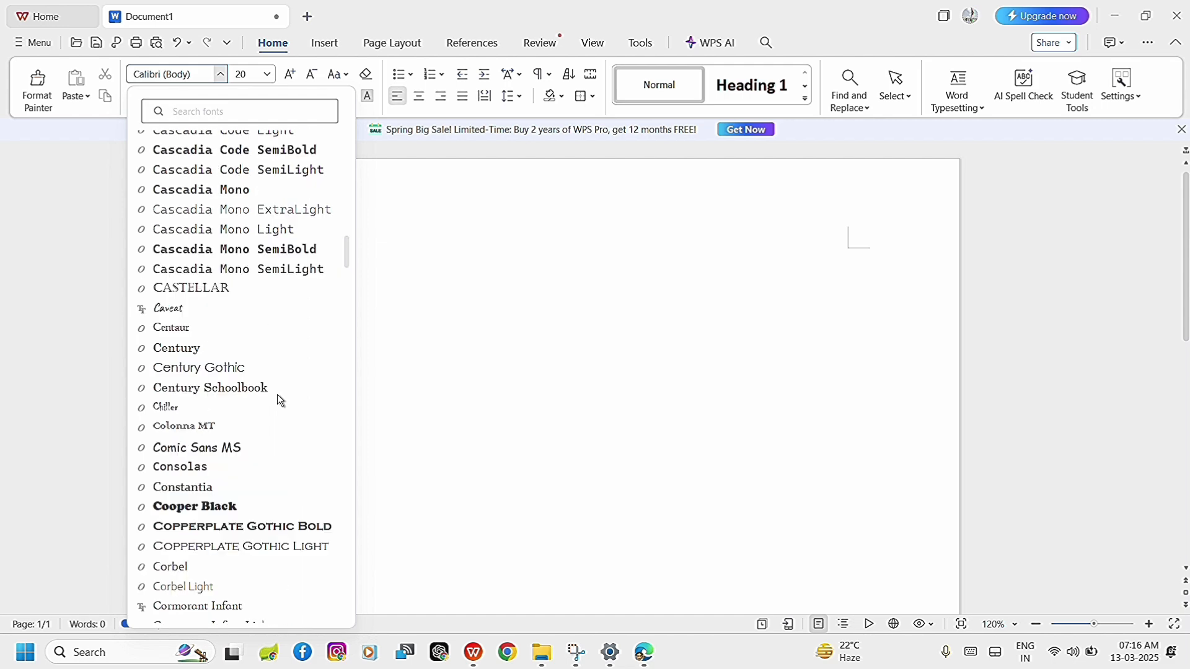
scroll(278, 394, "up", 20)
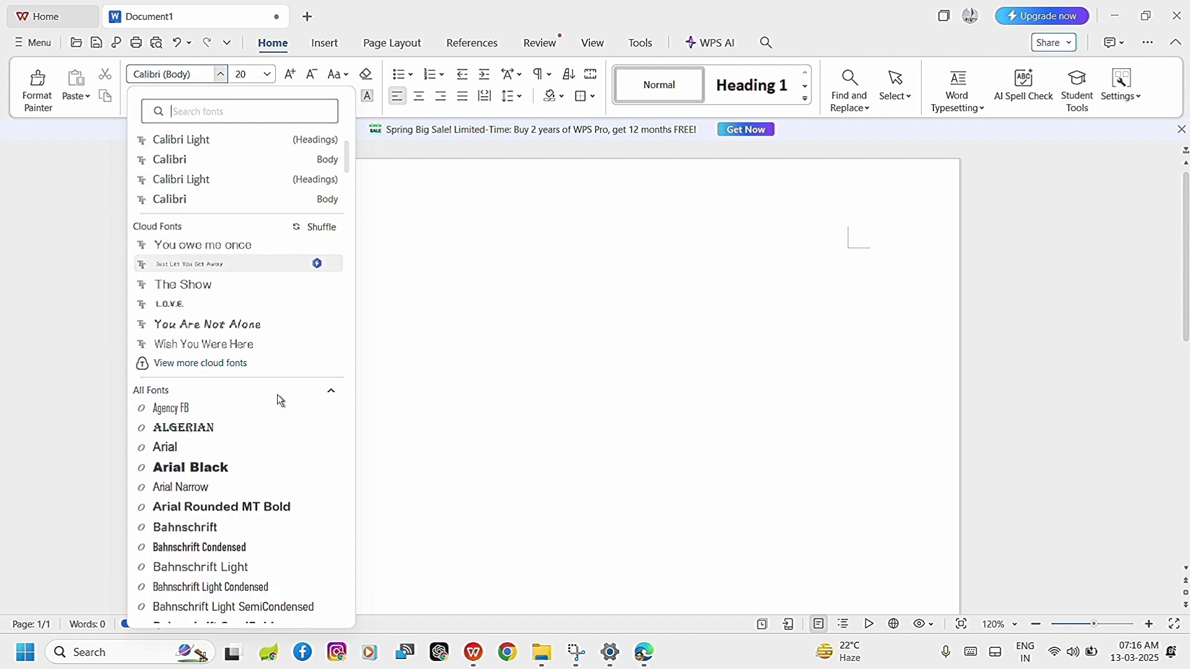
scroll(277, 395, "up", 3)
scroll(259, 215, "up", 2)
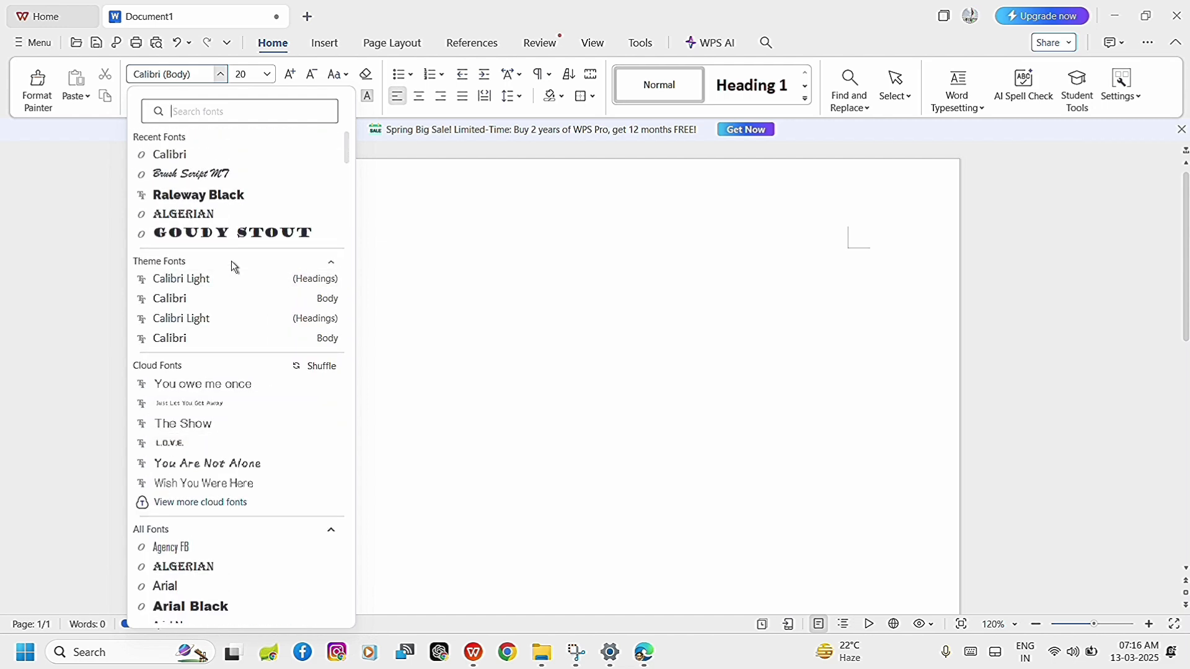
scroll(244, 409, "down", 4)
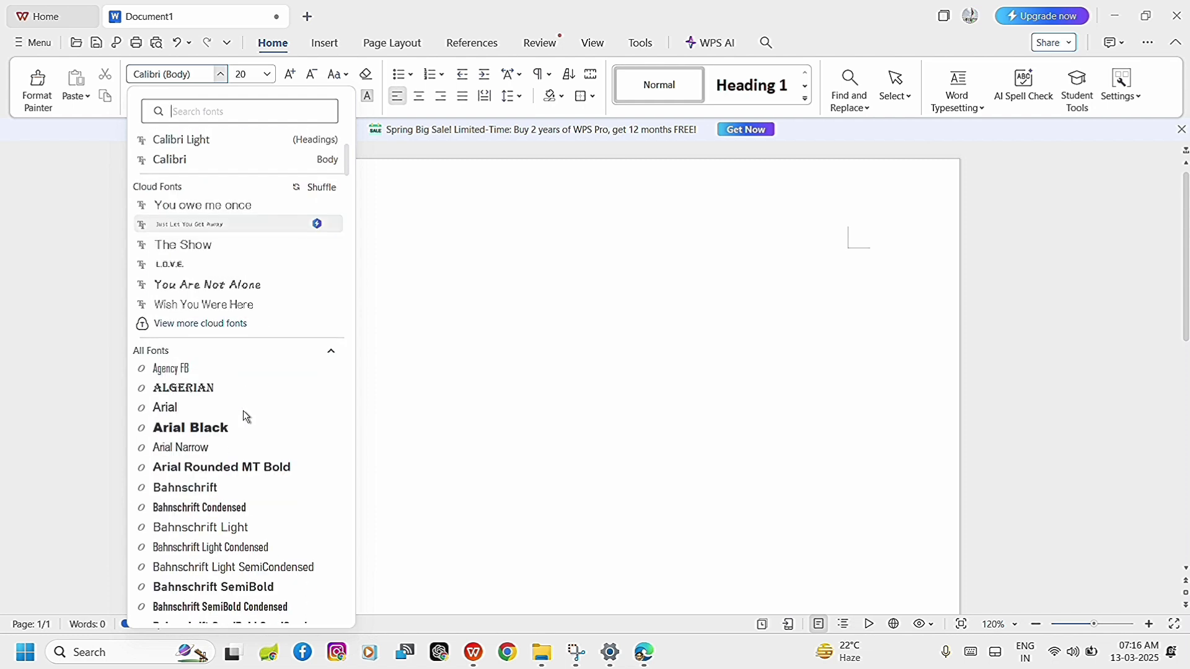
left_click(216, 429)
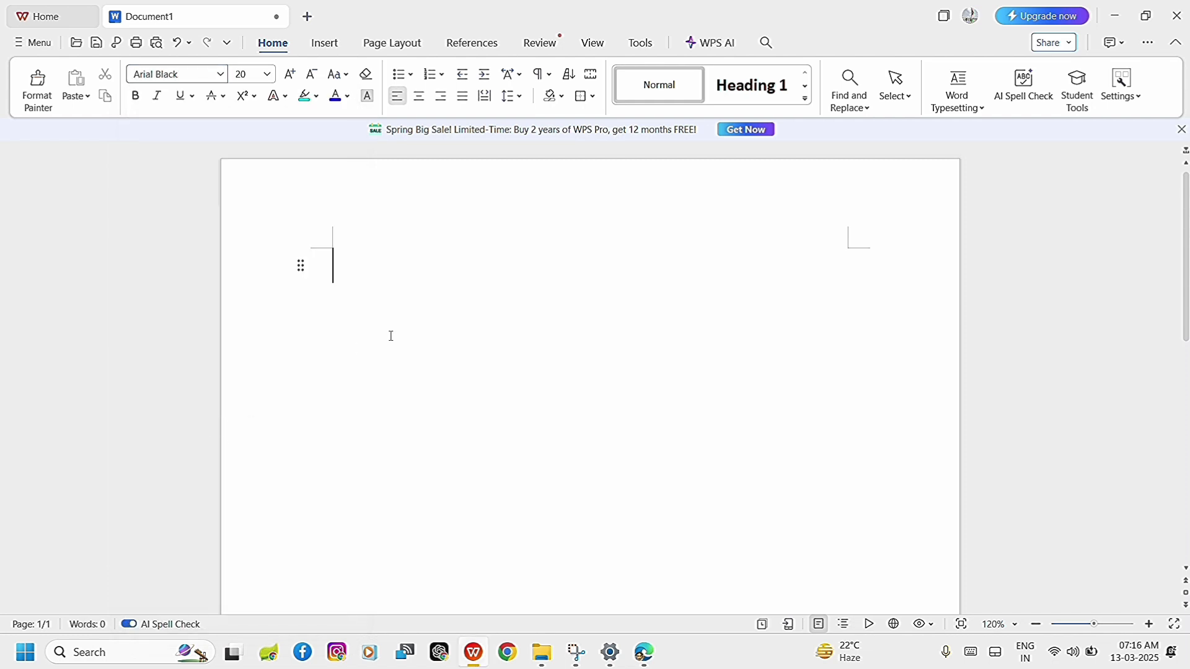
Write the video channel's name as a line of sample text in the document and start a new line.
type("cheer")
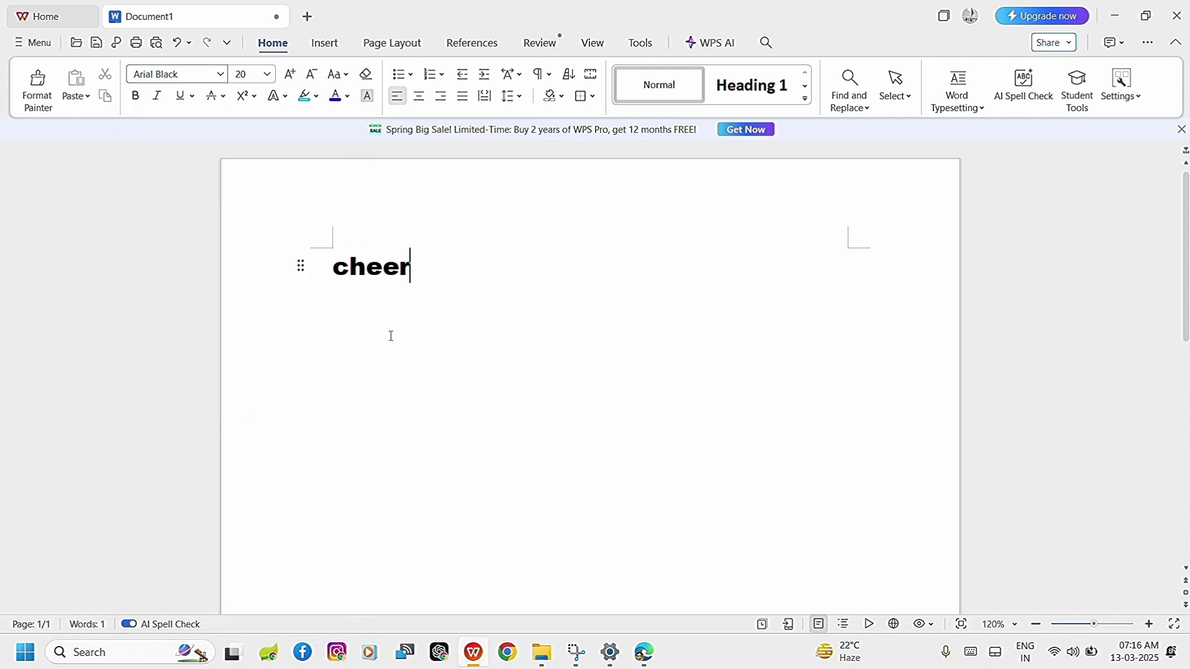
type("la tech videos")
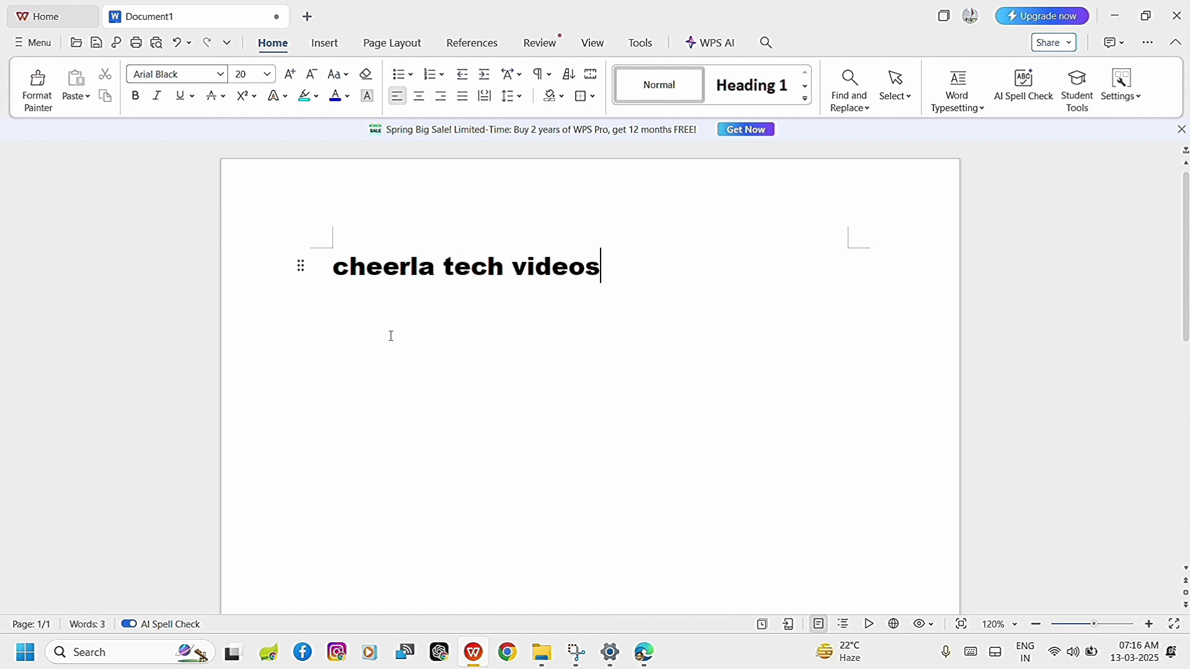
key("Return")
Switch back to Settings, look over the available fonts again, and minimize the Settings window.
mouse_move(611, 652)
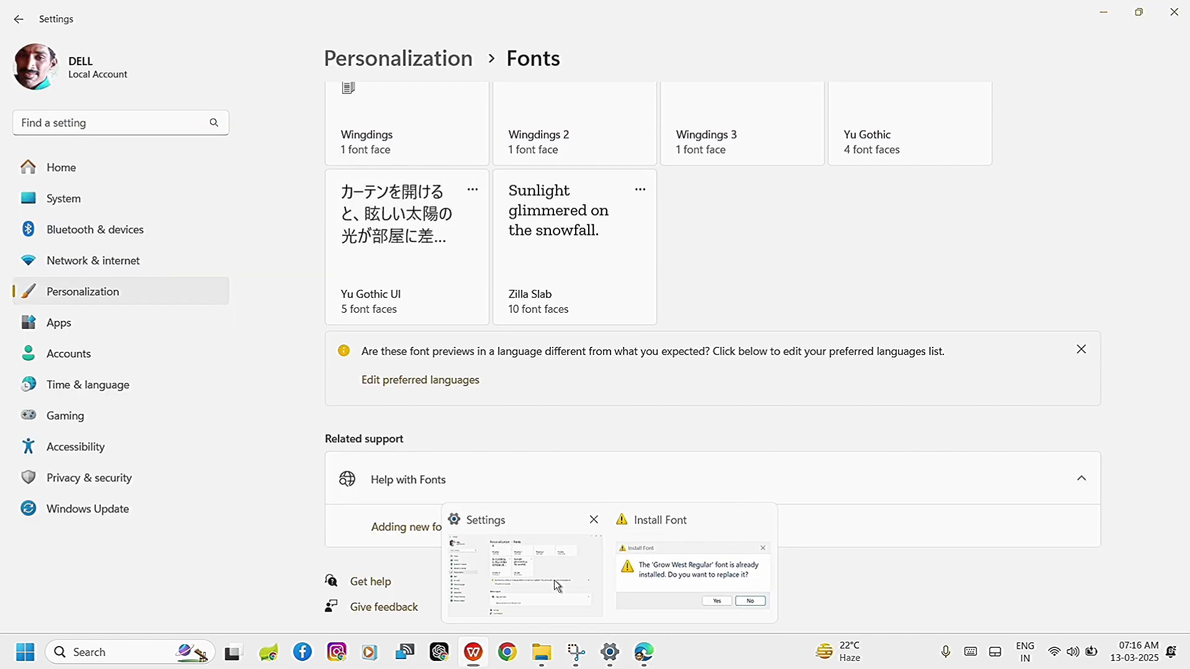
left_click(554, 582)
scroll(836, 218, "up", 15)
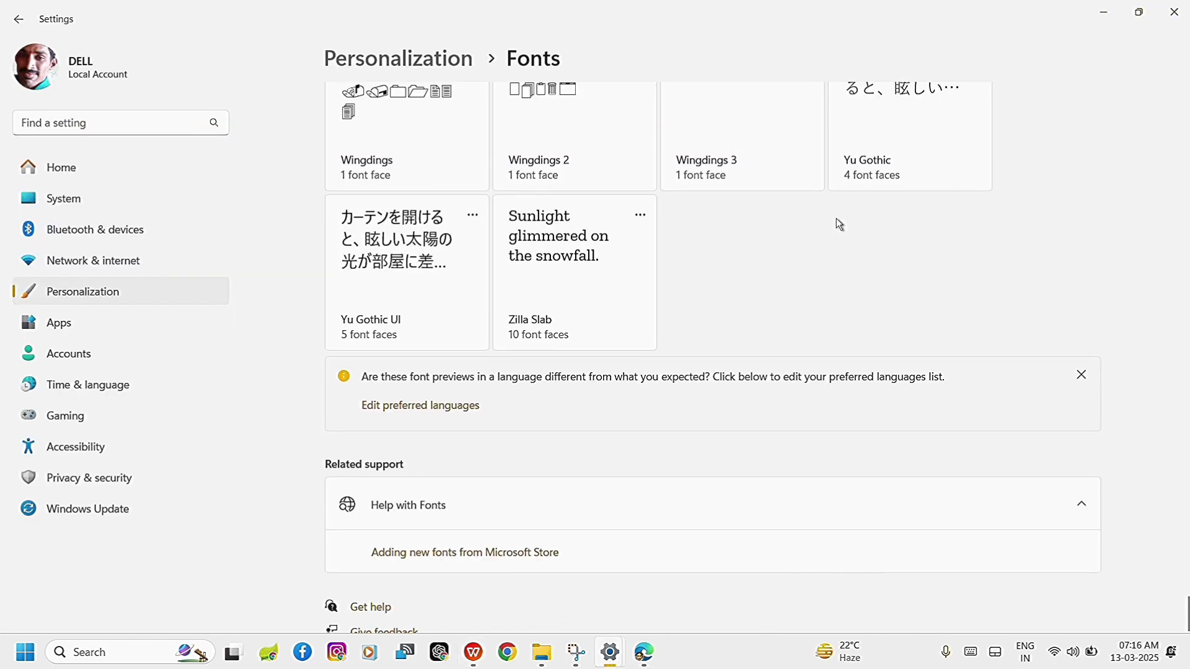
scroll(836, 218, "up", 15)
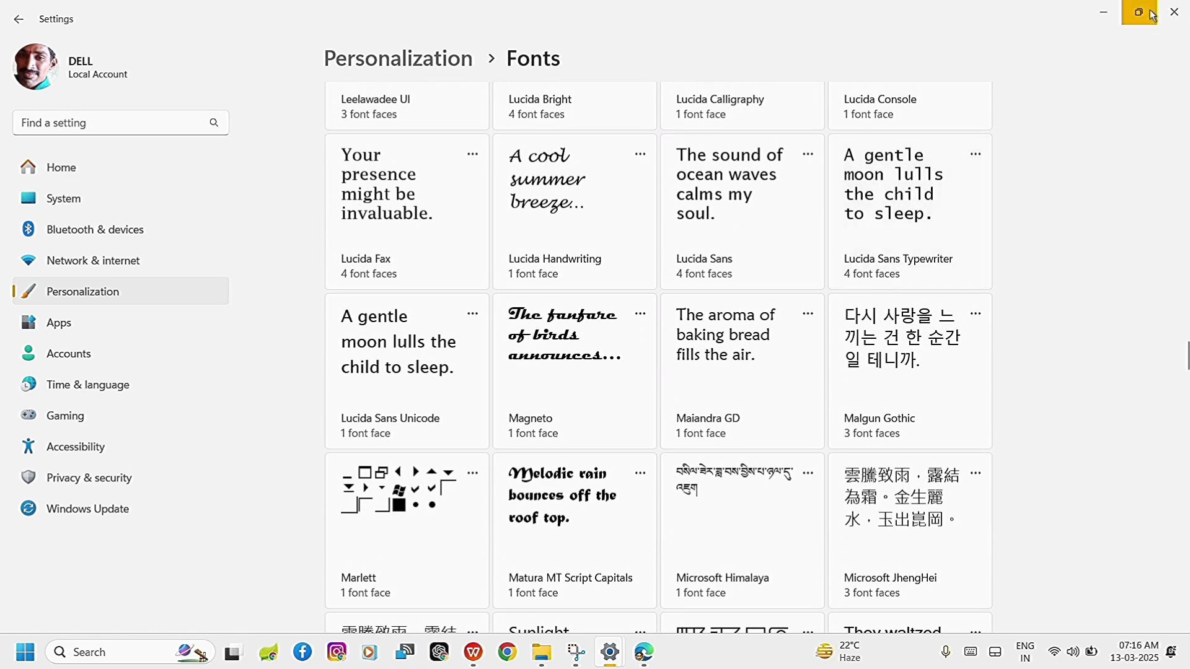
left_click(1104, 12)
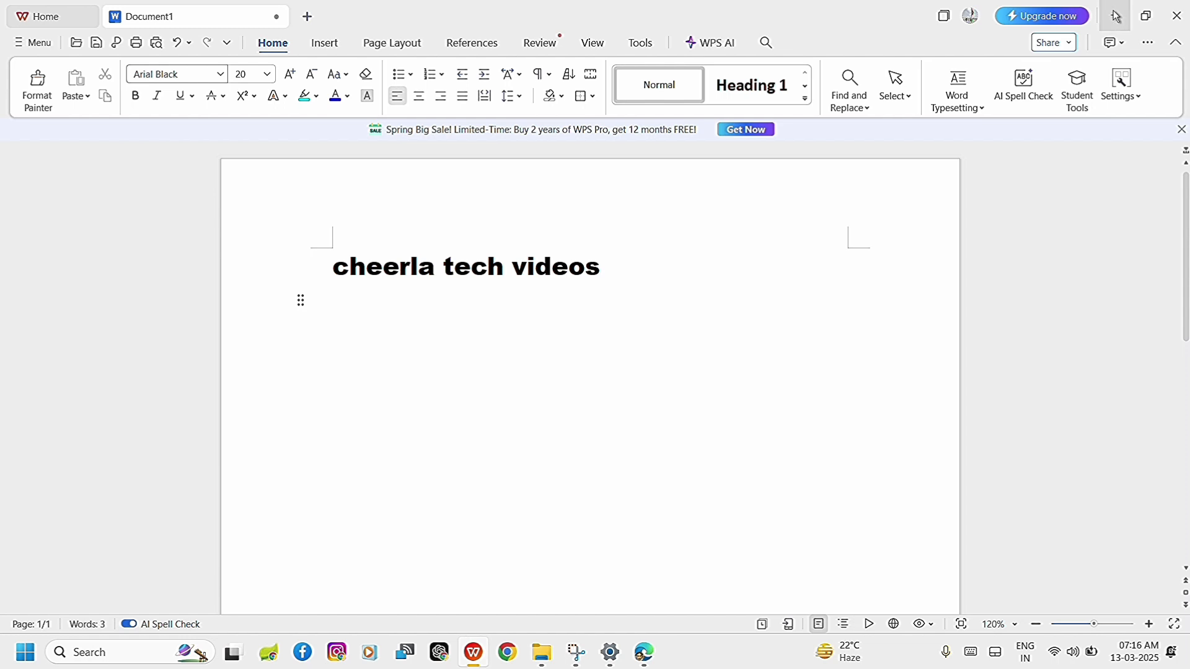
Switch to Google Chrome and search Google for "dafont".
left_click(507, 652)
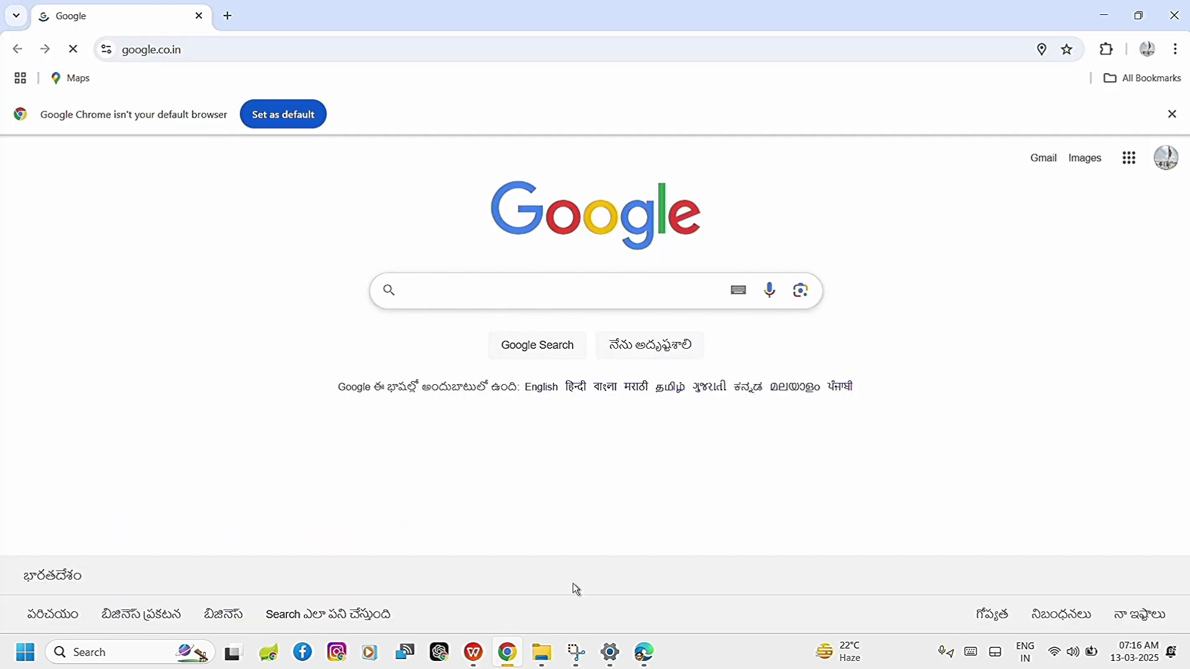
type("dafont")
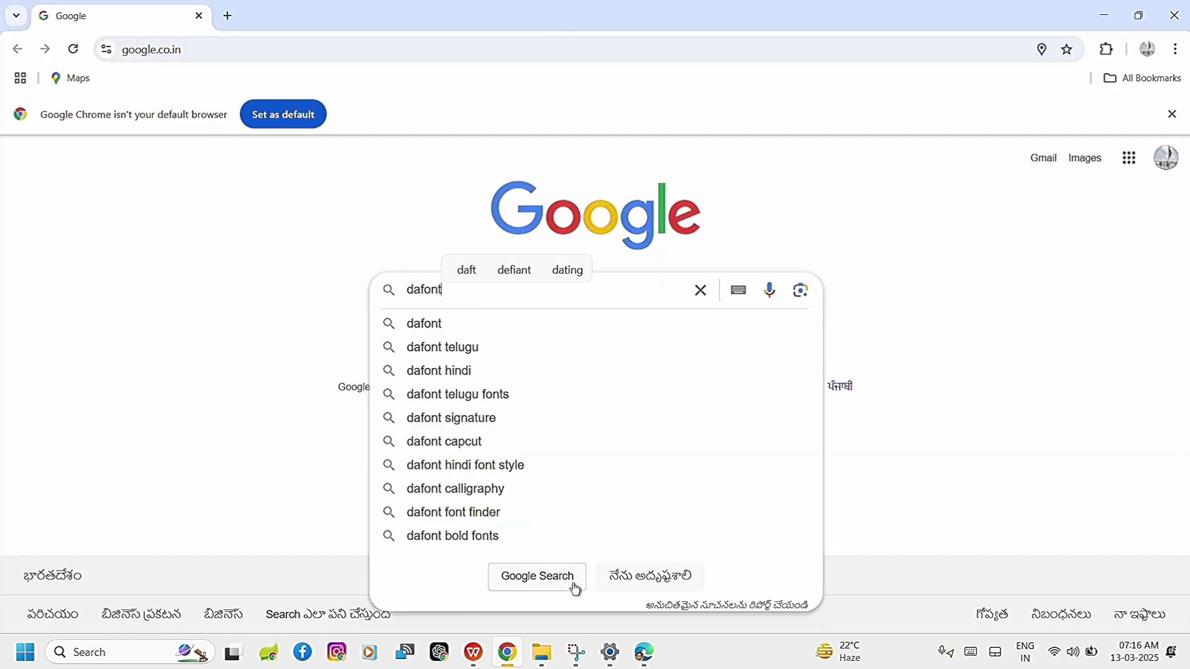
left_click(574, 589)
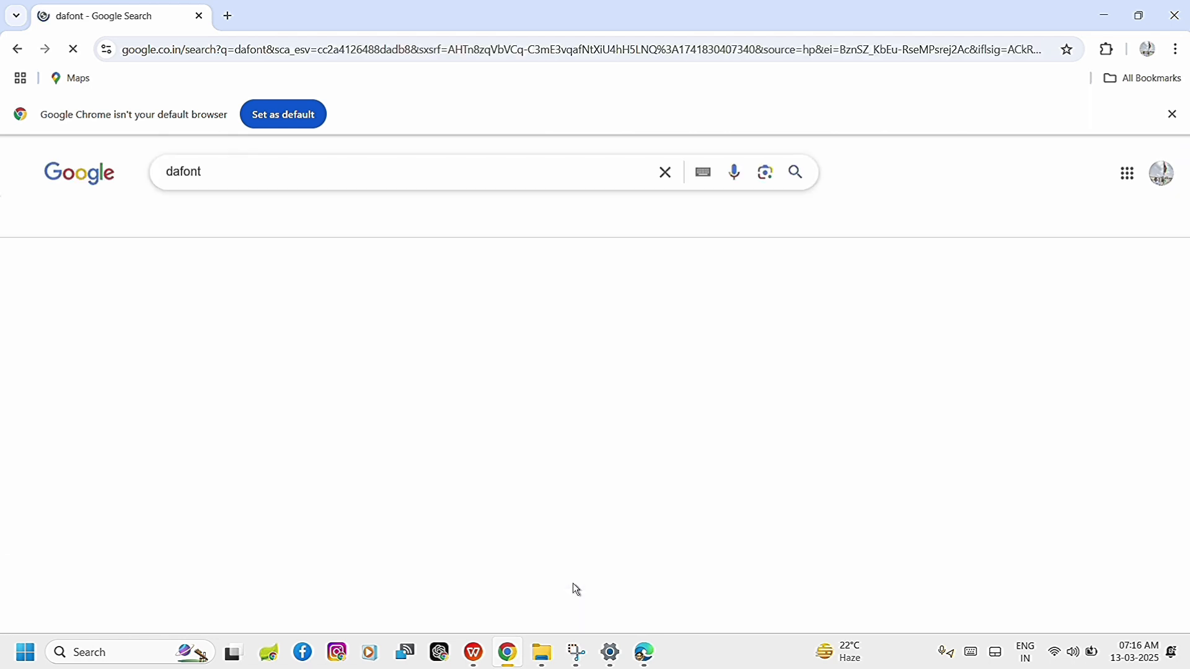
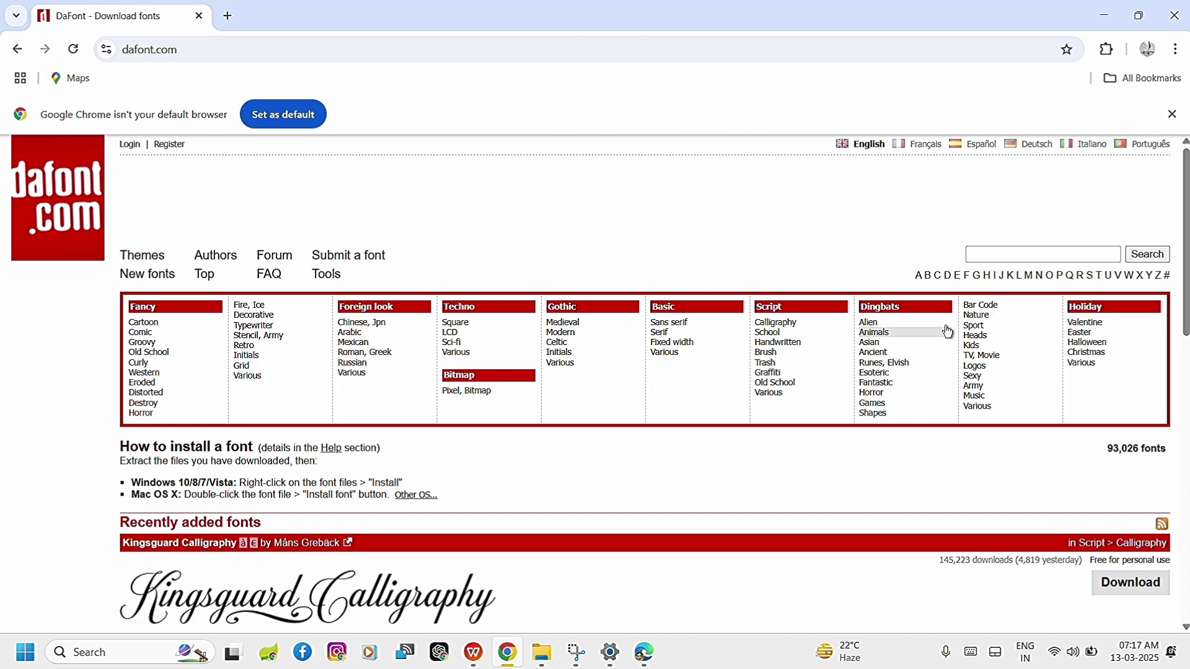
Look through the recently added fonts on DaFont and the full list of new fonts.
scroll(784, 443, "down", 5)
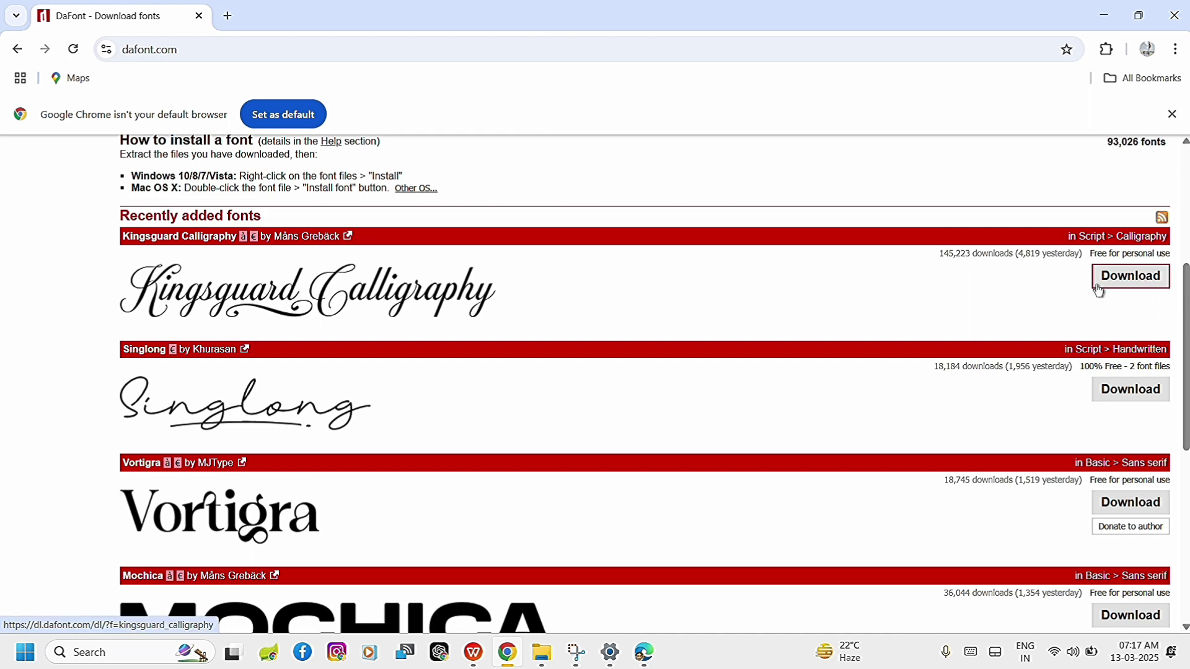
scroll(706, 536, "down", 7)
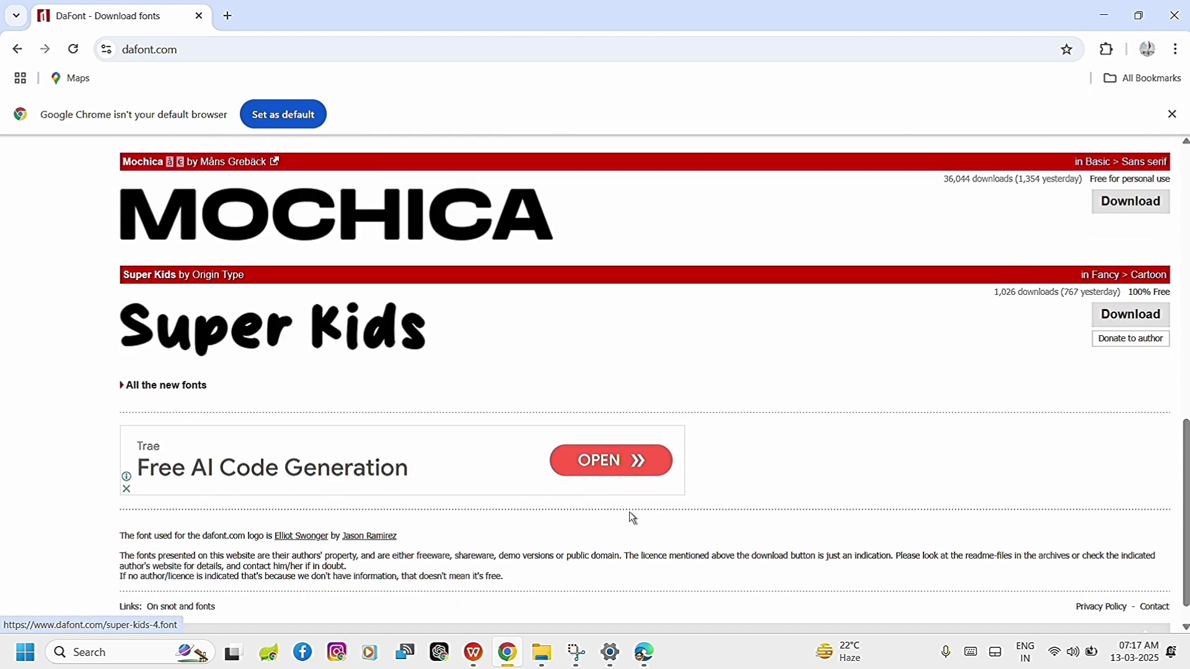
left_click(144, 391)
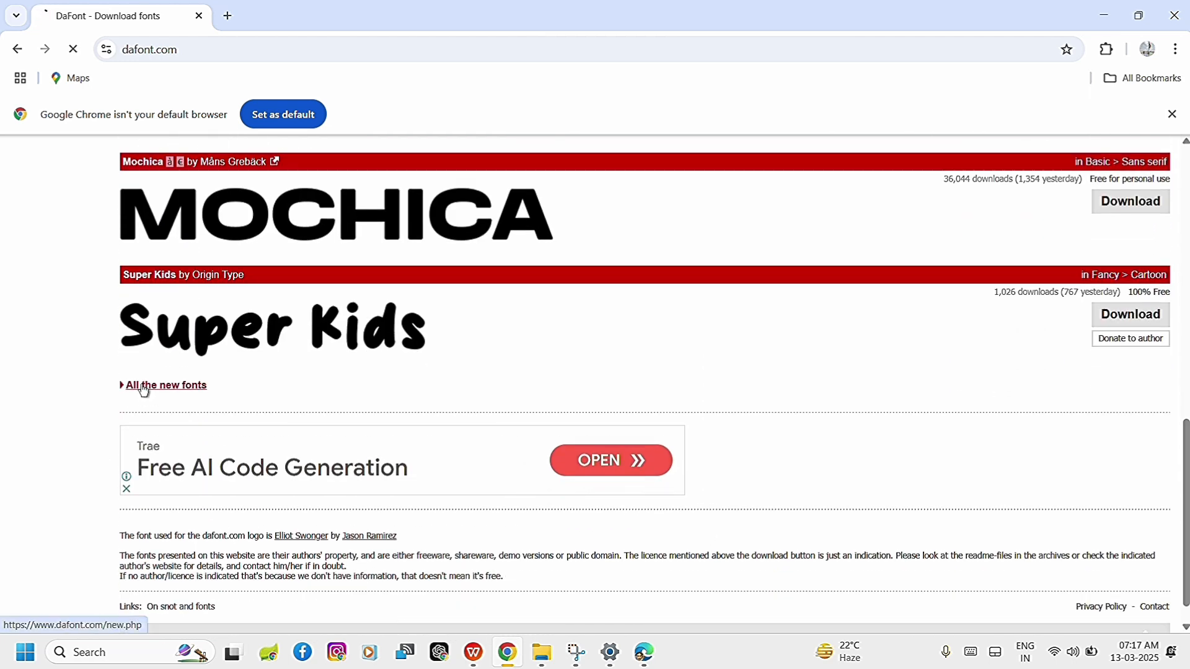
scroll(418, 425, "down", 20)
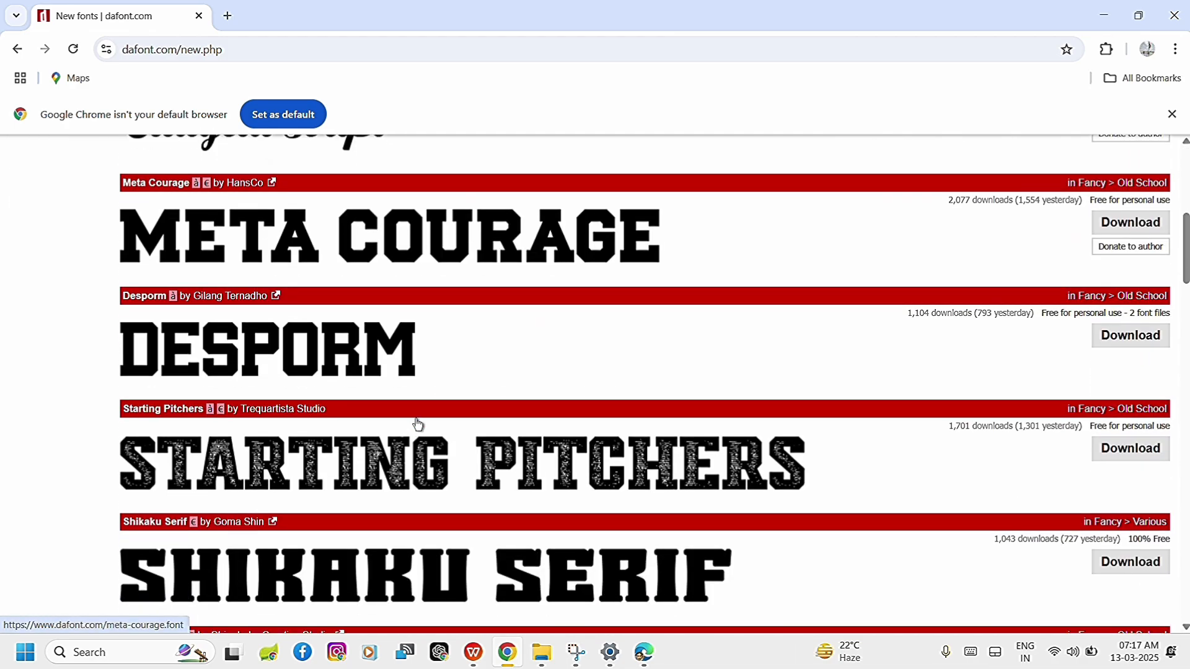
scroll(417, 426, "down", 6)
scroll(417, 425, "up", 20)
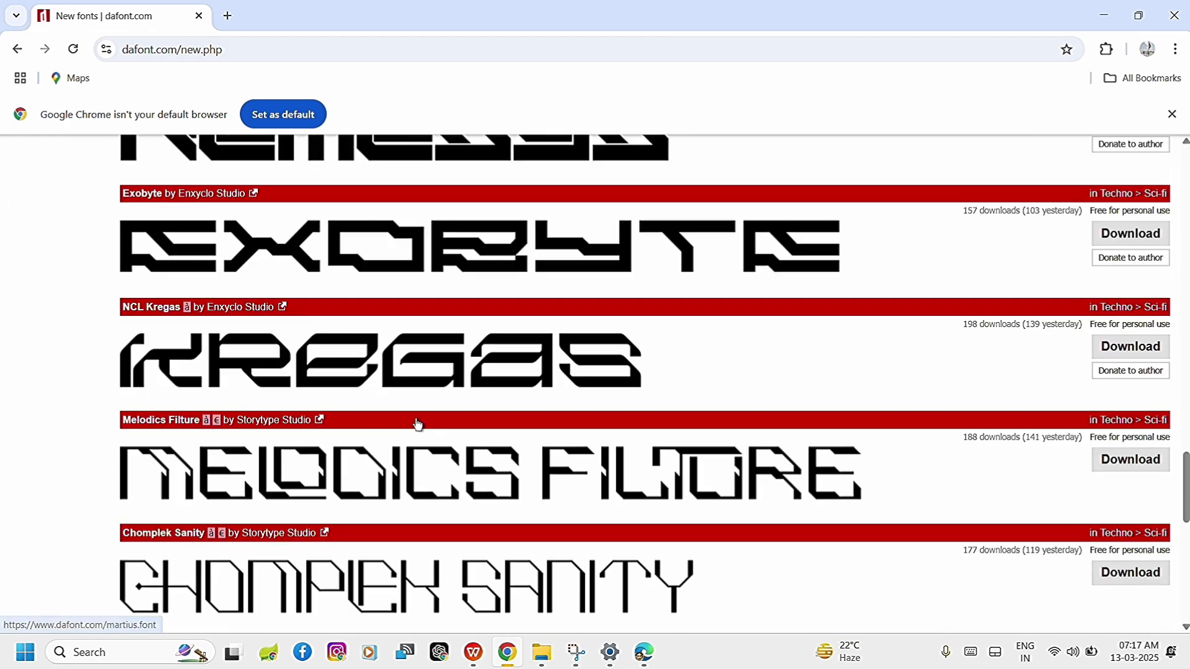
scroll(418, 425, "down", 8)
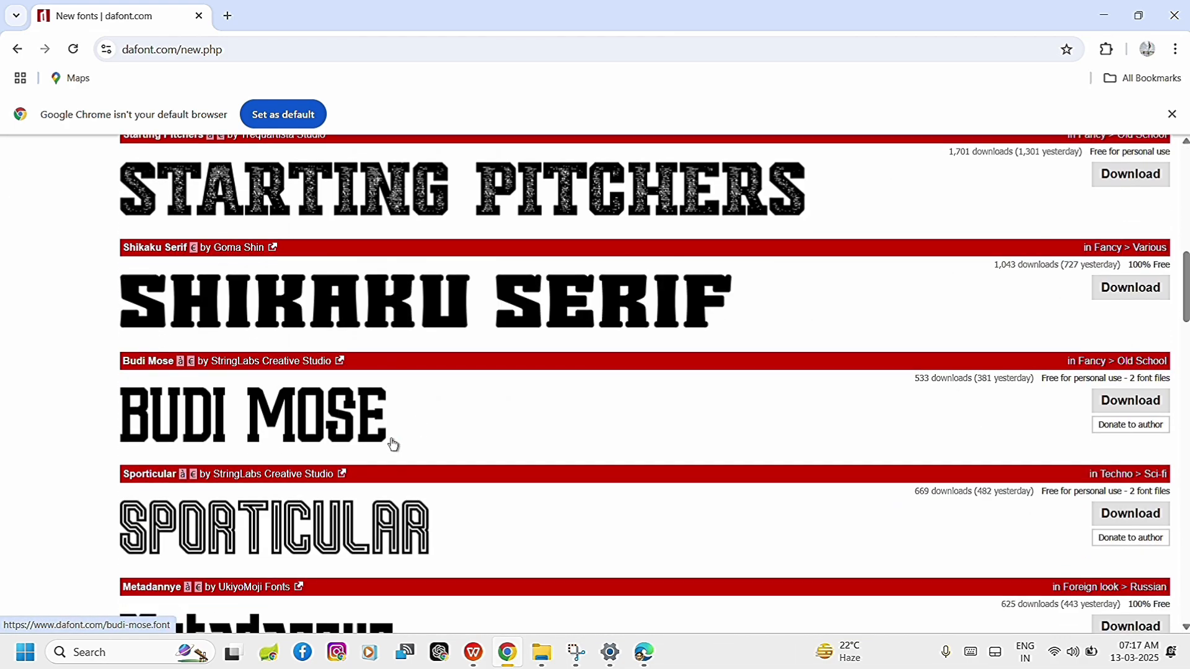
scroll(323, 347, "up", 12)
scroll(324, 348, "down", 5)
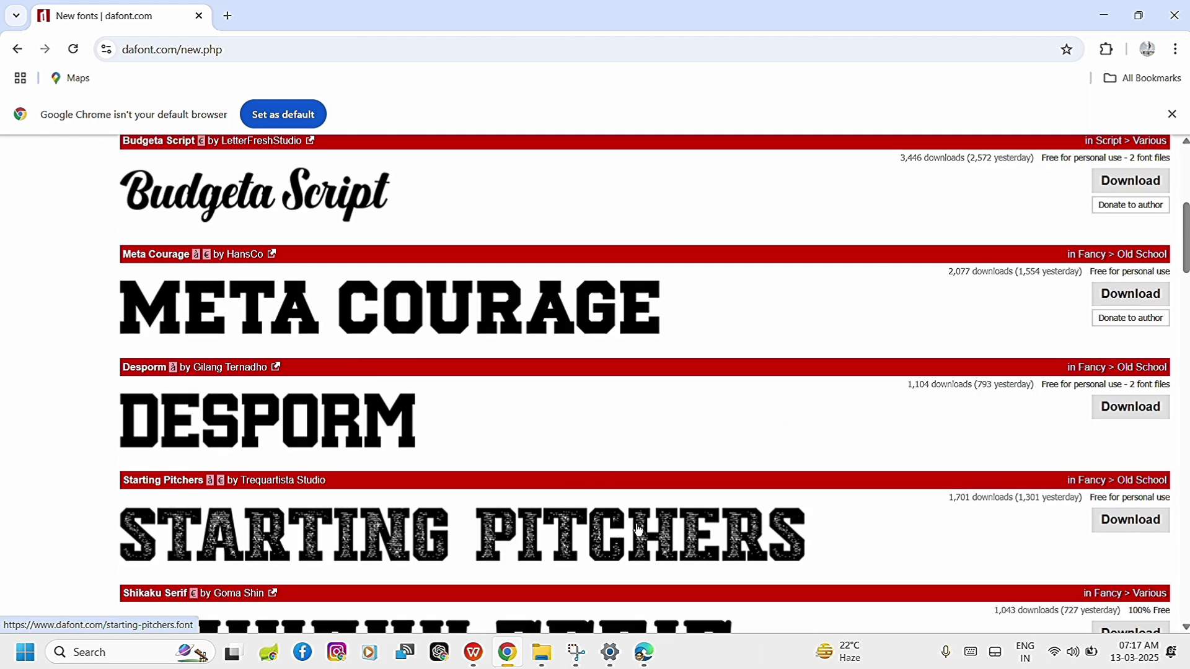
Download the Starting Pitchers font and show the downloaded zip file in its folder.
left_click(1125, 522)
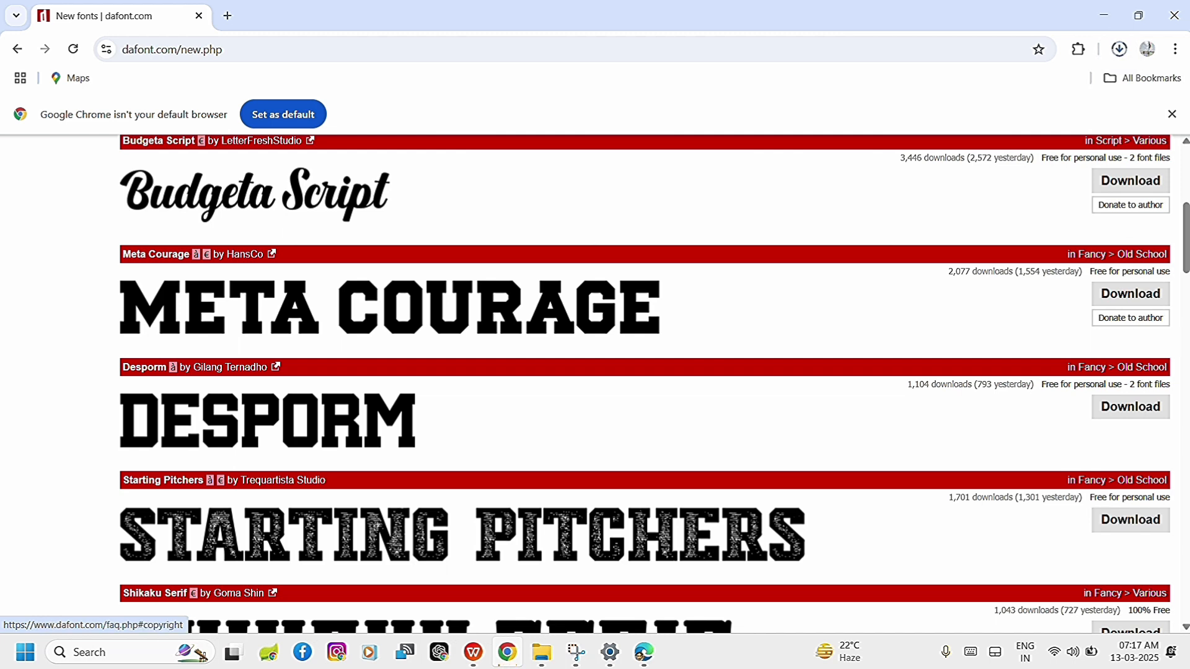
left_click(1120, 53)
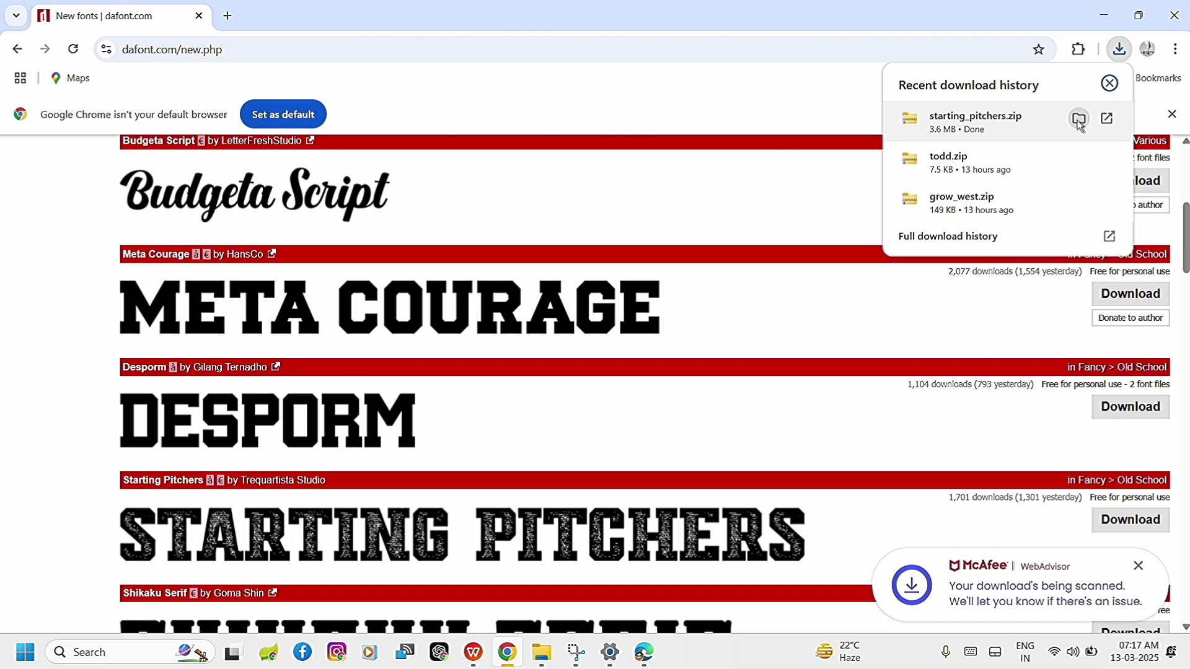
left_click(1080, 119)
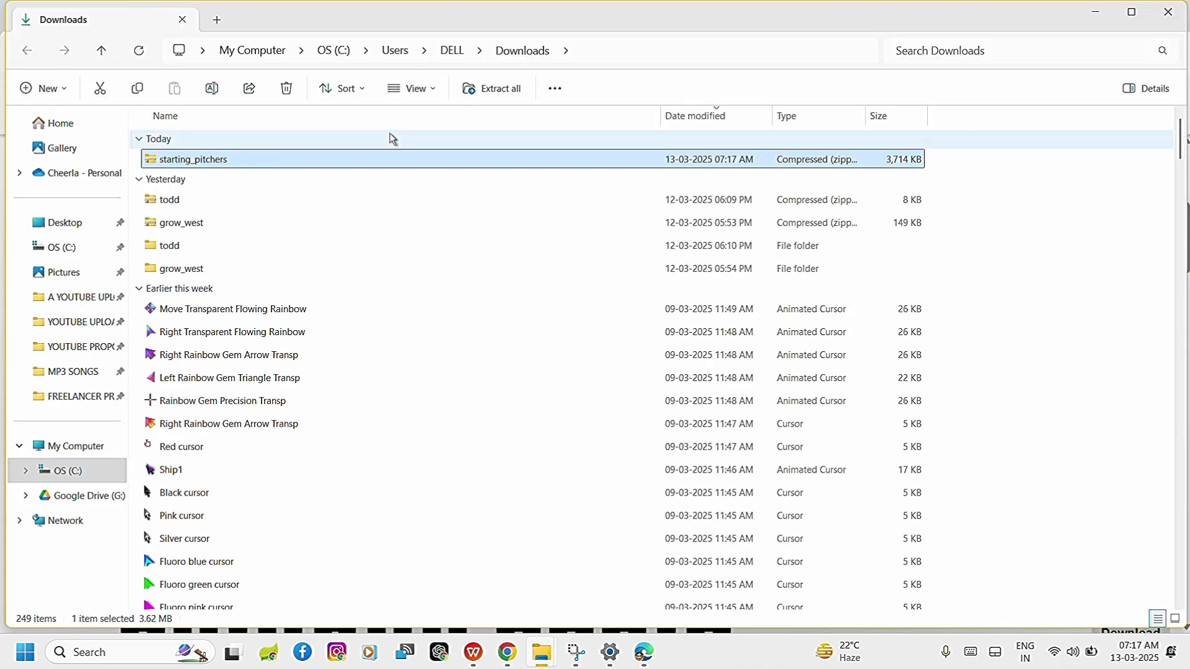
Extract the starting_pitchers zip file into the starting_pitchers folder within Downloads.
right_click(381, 165)
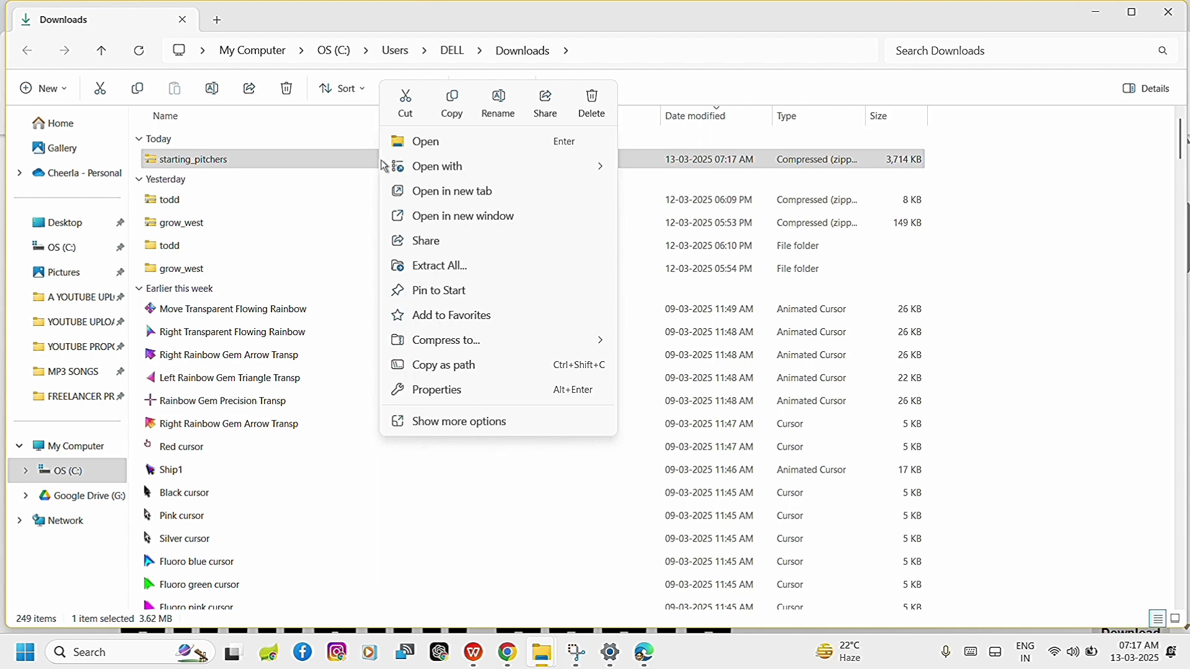
left_click(438, 265)
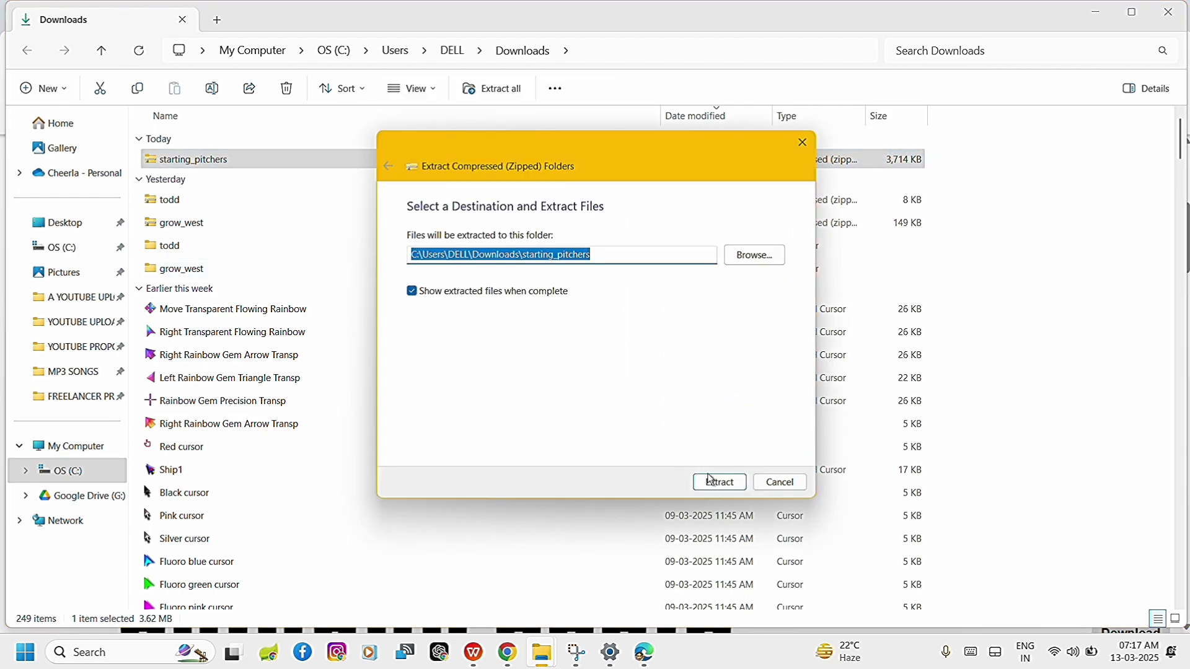
left_click(710, 481)
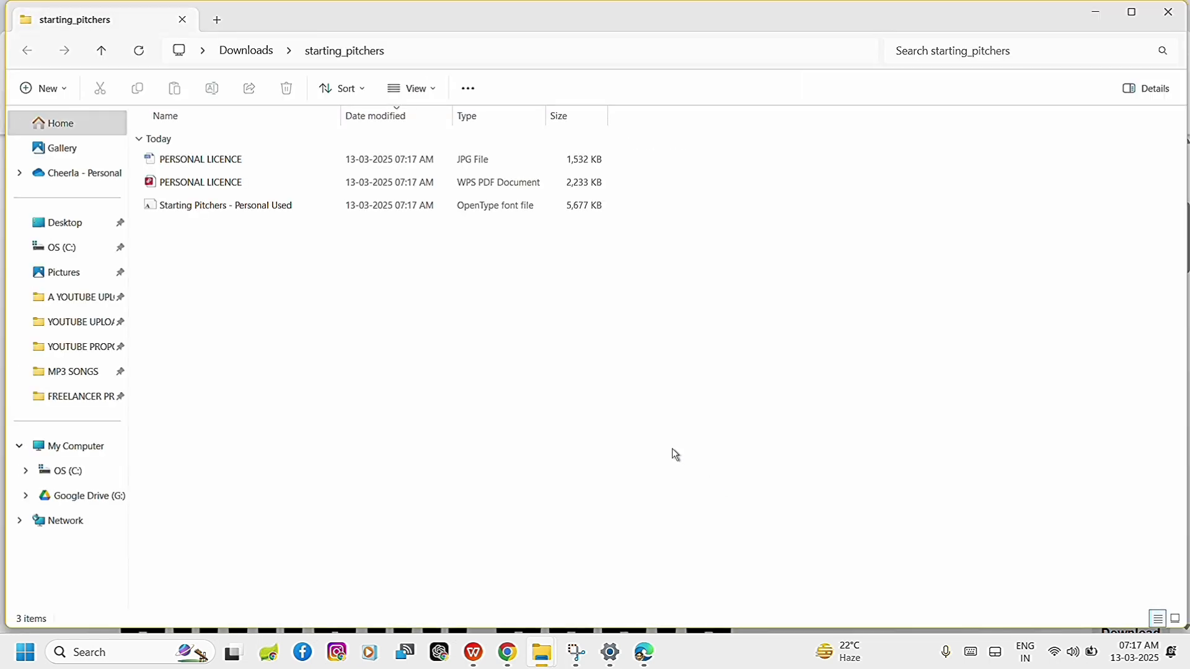
Install the Starting Pitchers OpenType font from the extracted folder, and close the font preview and the open windows.
left_click(232, 213)
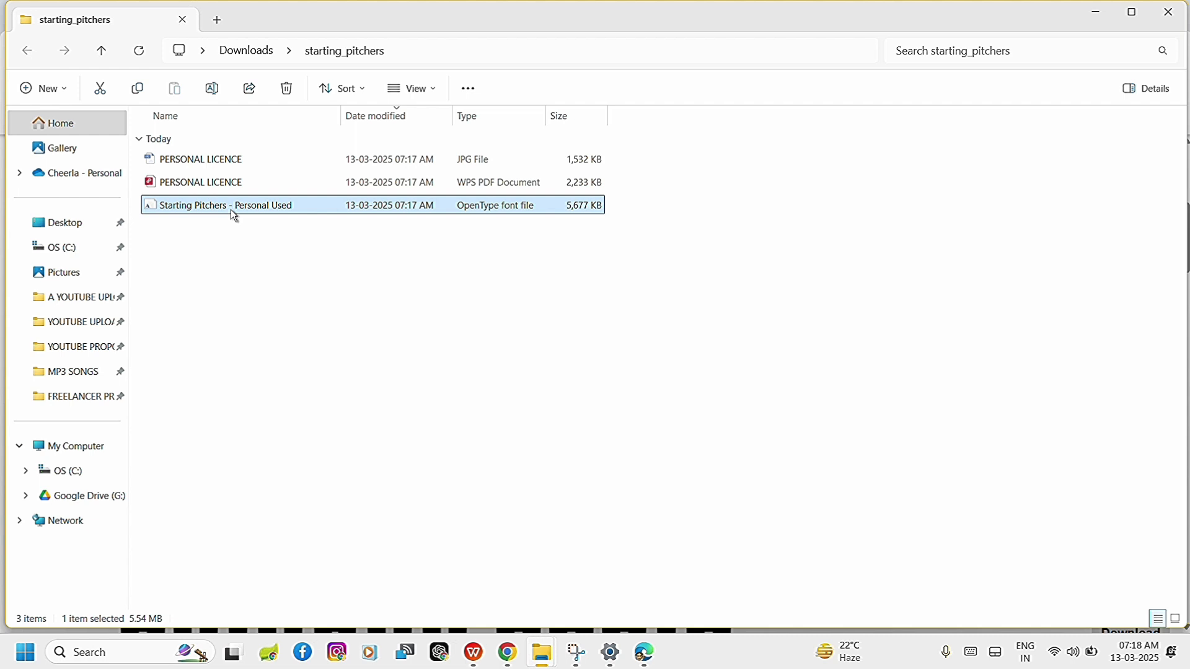
double_click(232, 213)
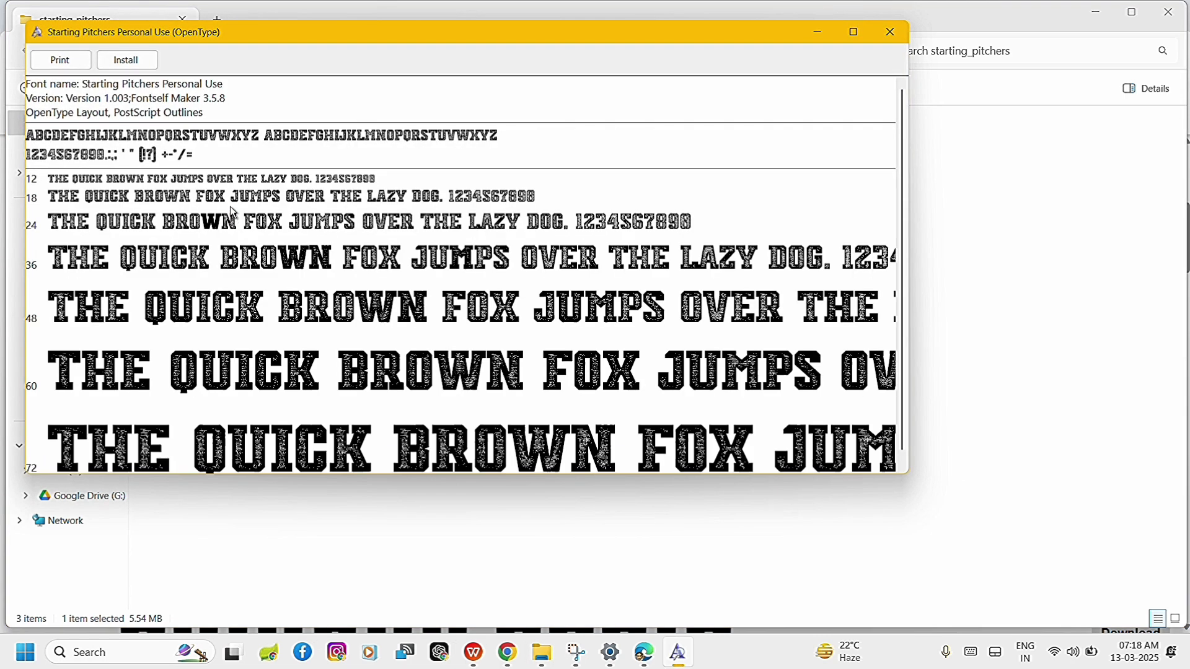
left_click(129, 61)
left_click(891, 32)
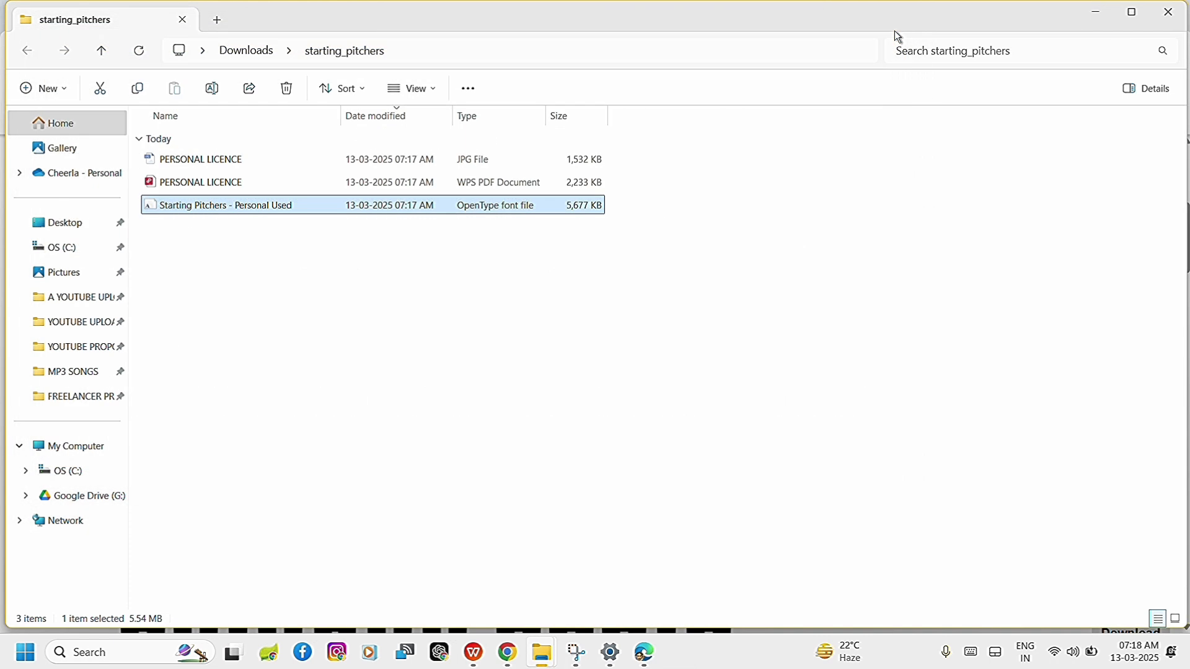
left_click(1170, 11)
left_click(1171, 11)
Look through the font list in the WPS document and set the font of the new line to Algerian.
scroll(287, 497, "up", 3)
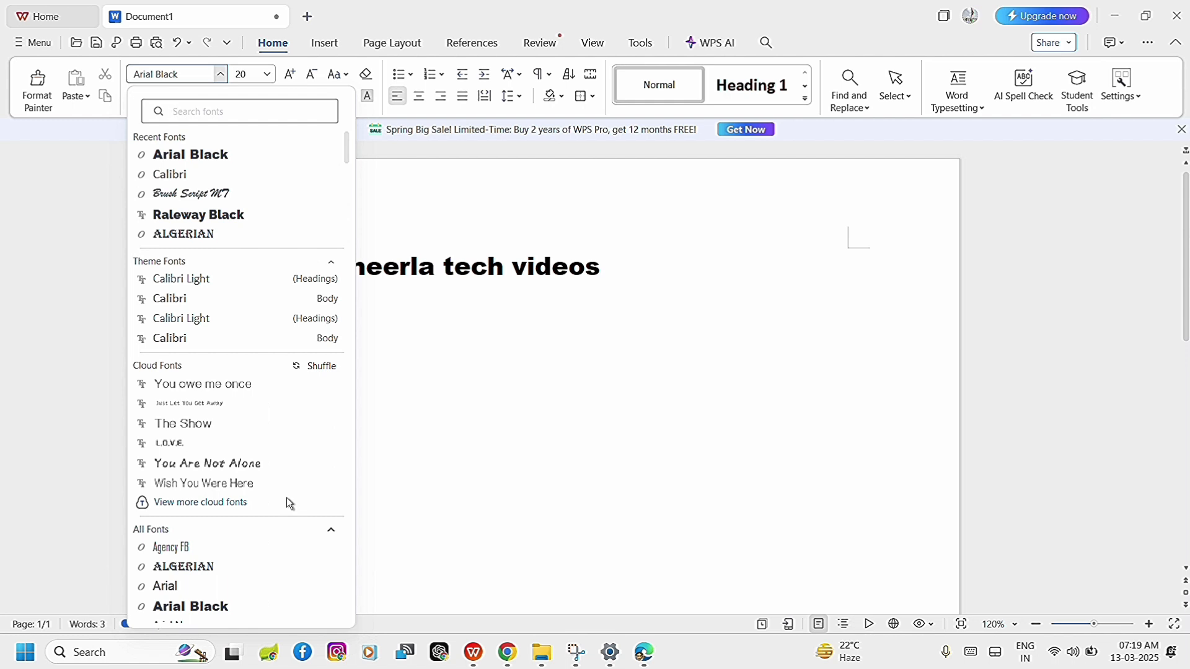
scroll(291, 479, "down", 4)
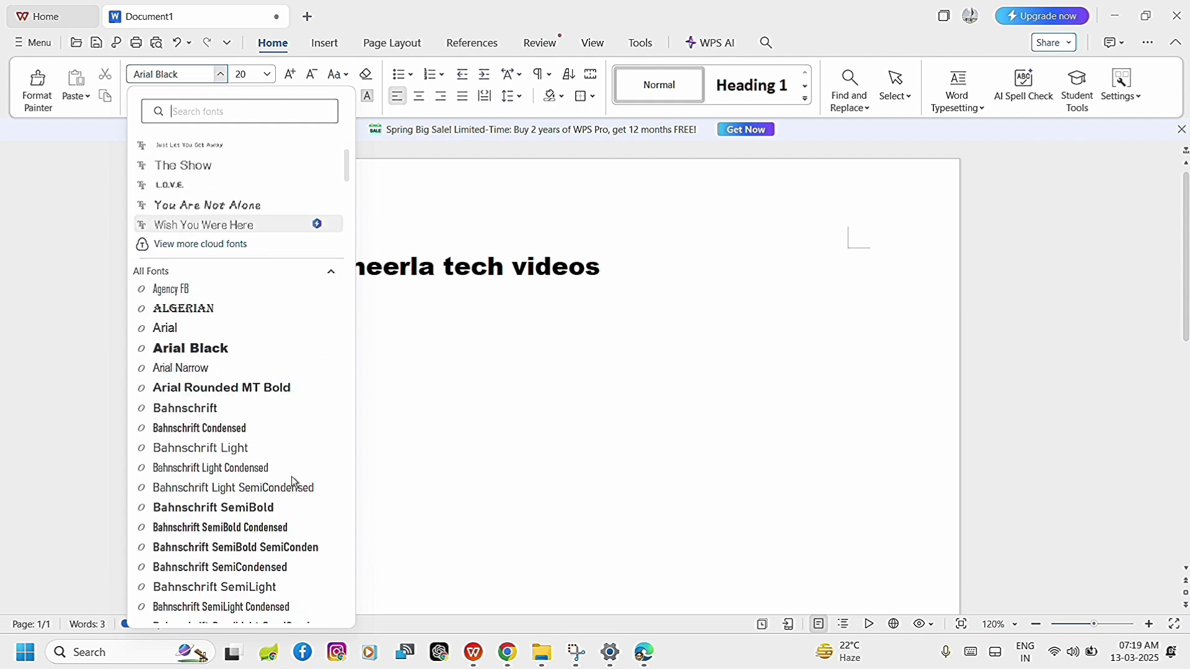
left_click(225, 313)
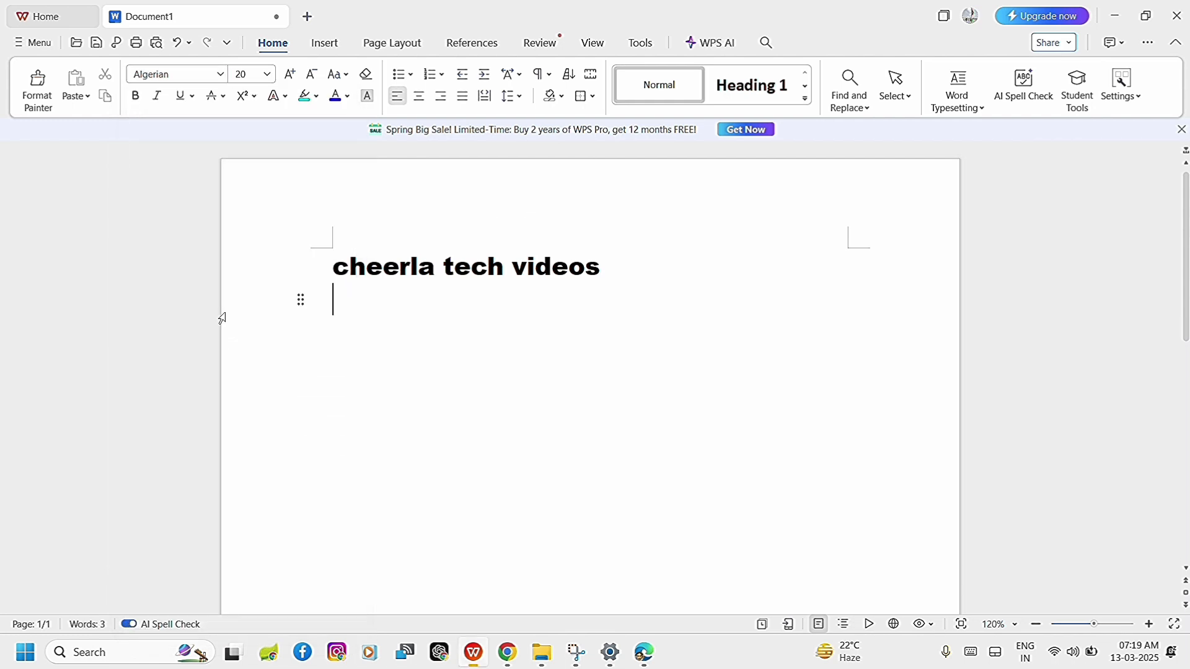
Write the video channel's name as a second line of sample text and start a new line.
type("cheer")
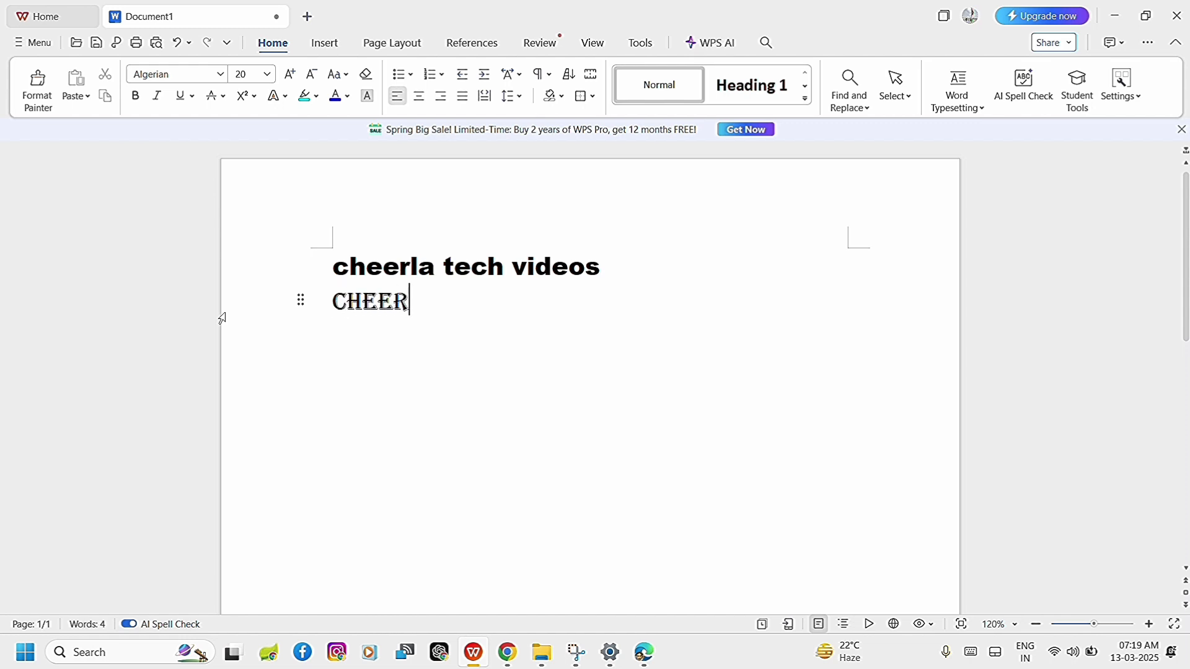
type("la tech vi")
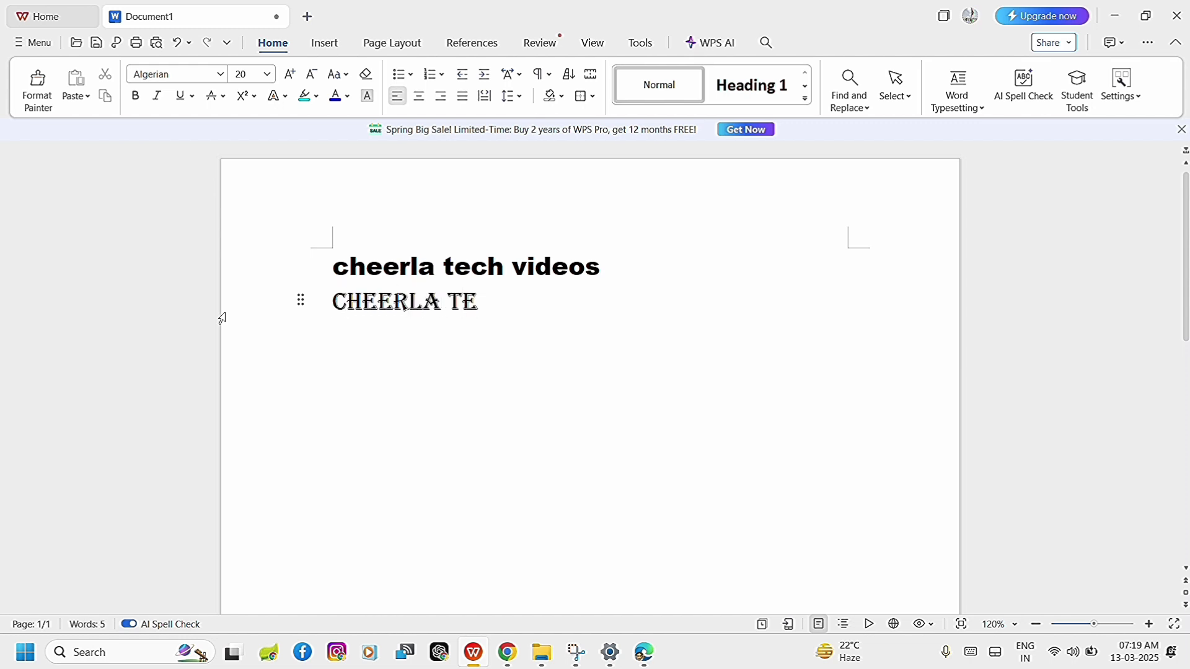
type("deos")
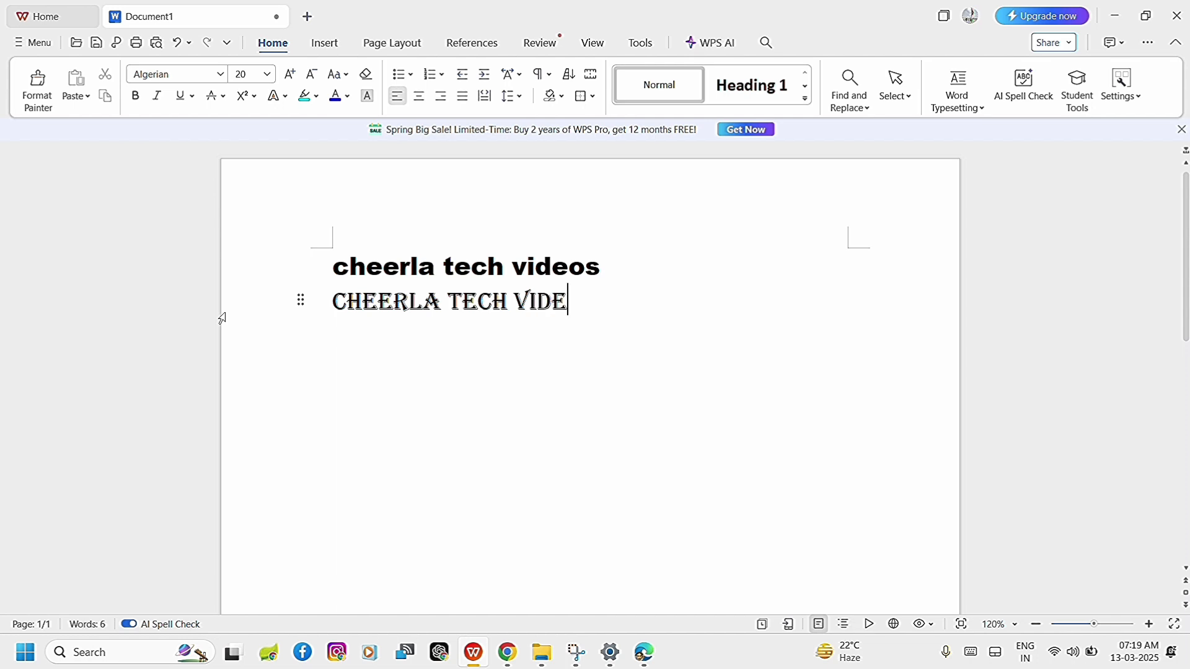
key("Return")
Close the WPS document window and return to the main Personalization page in Settings.
left_click(1178, 17)
key("alt+Left")
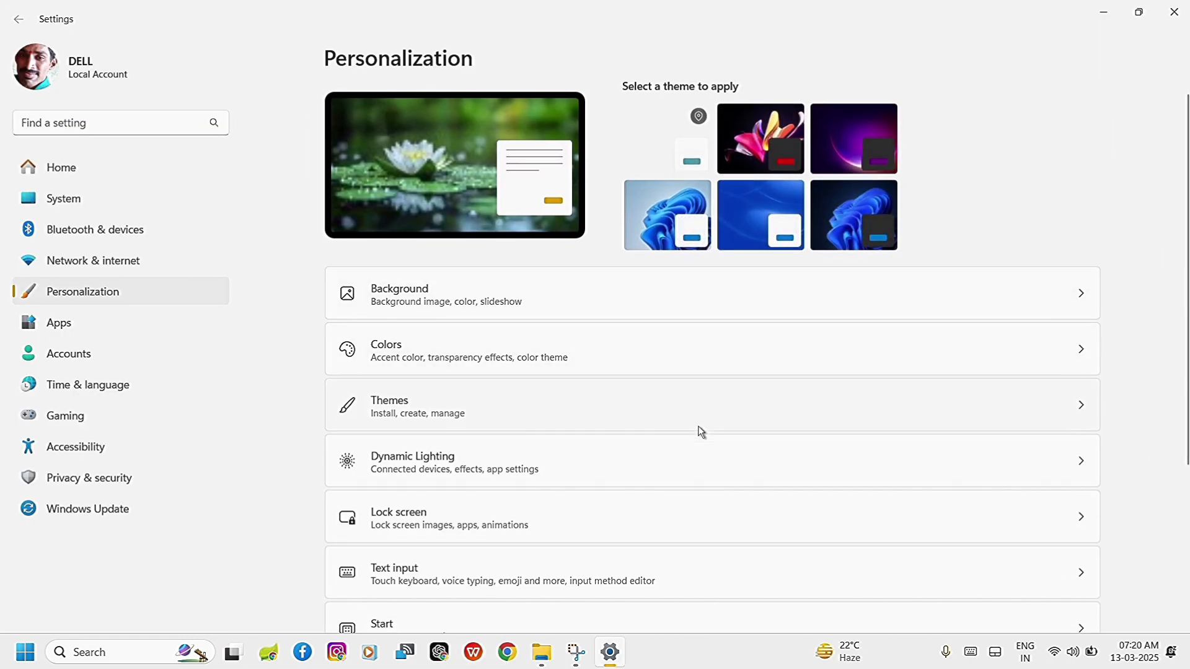
scroll(698, 426, "down", 4)
scroll(698, 426, "up", 4)
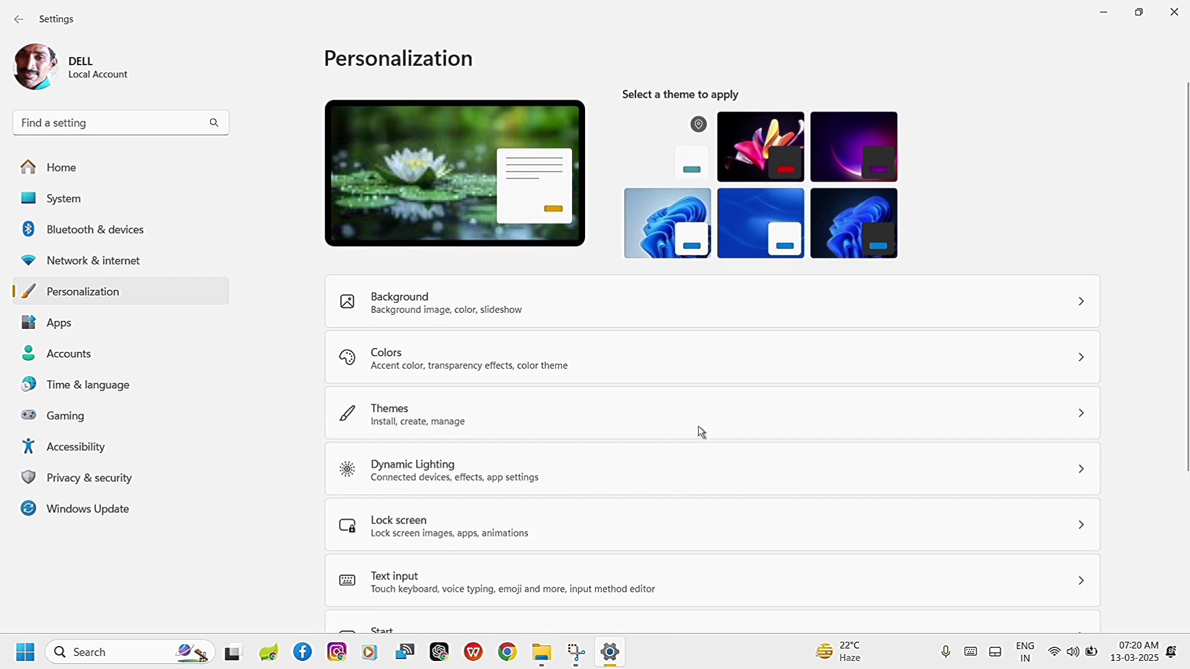